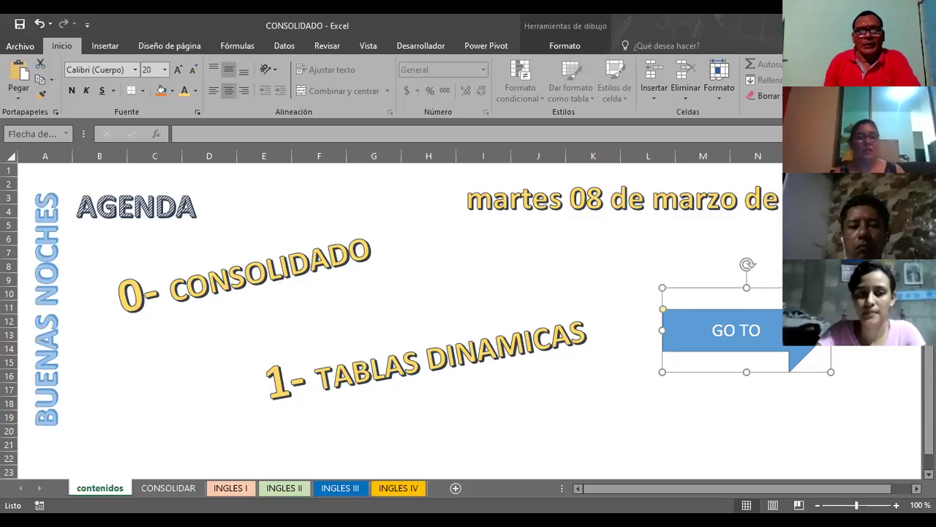
Step: Deselect the GO TO arrow shape and switch to the INGLES I grade sheet
key(Escape)
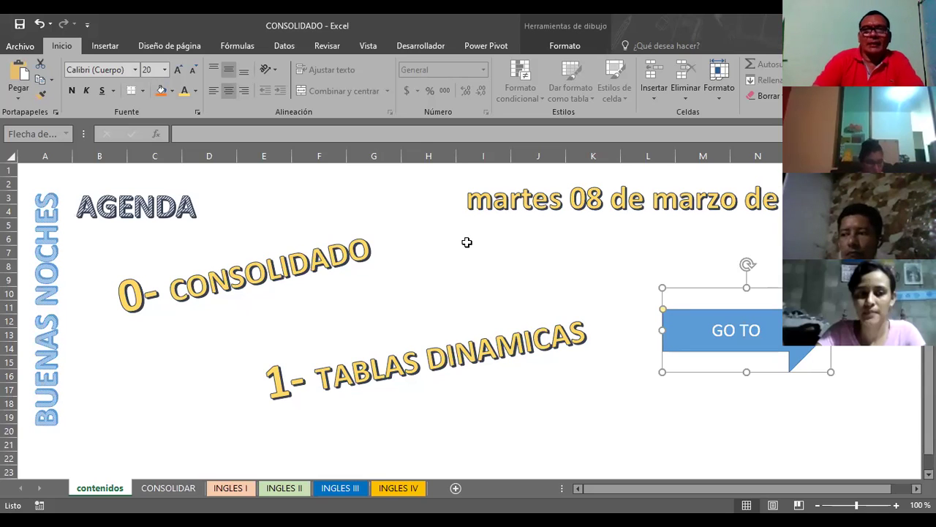
click(428, 269)
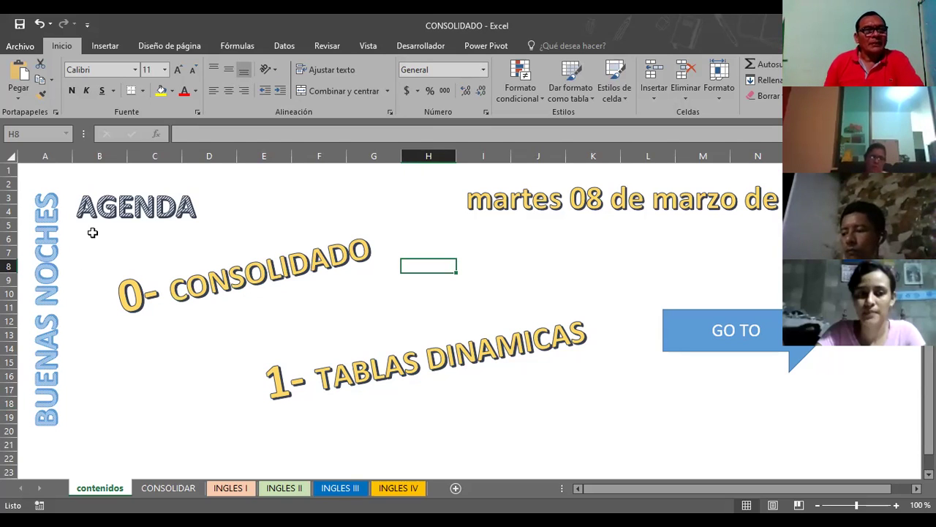
click(310, 366)
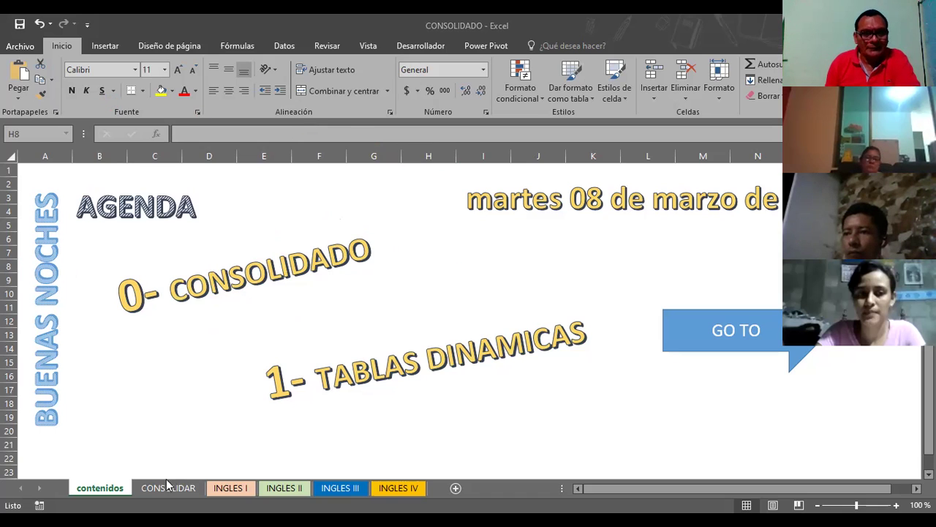
click(231, 488)
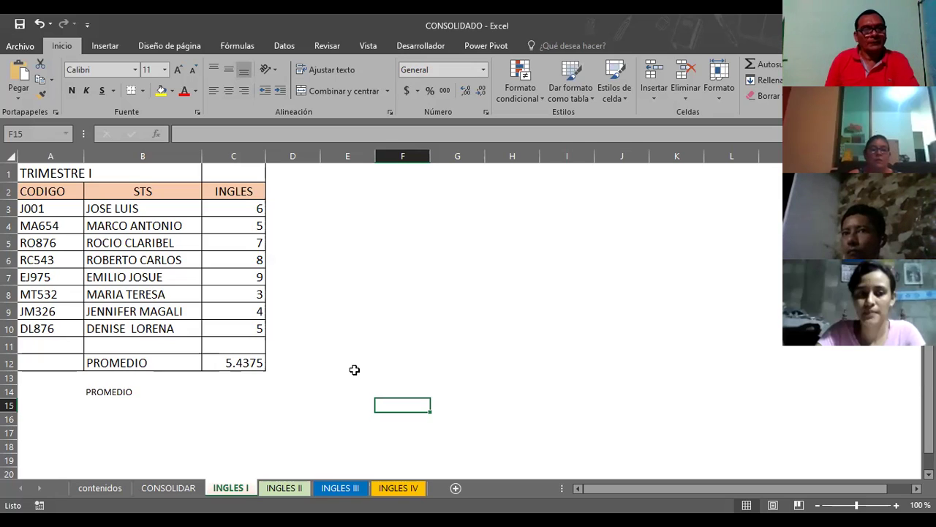
Step: Go to the empty CONSOLIDAR sheet and select cell A1 as the output start
click(176, 487)
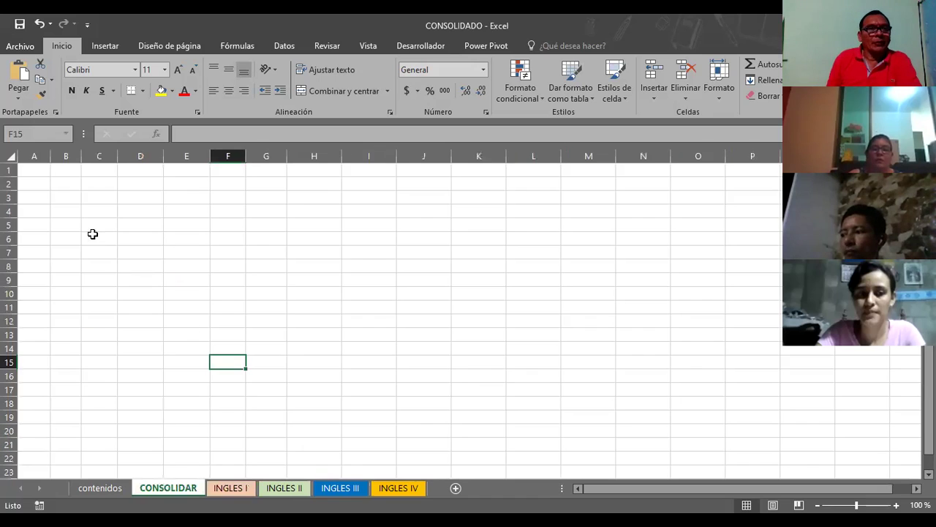
click(35, 169)
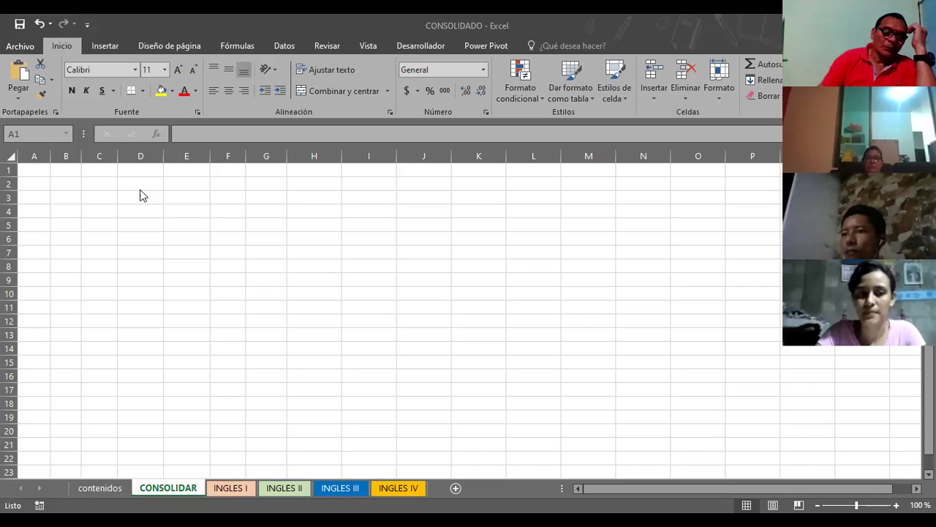
click(35, 170)
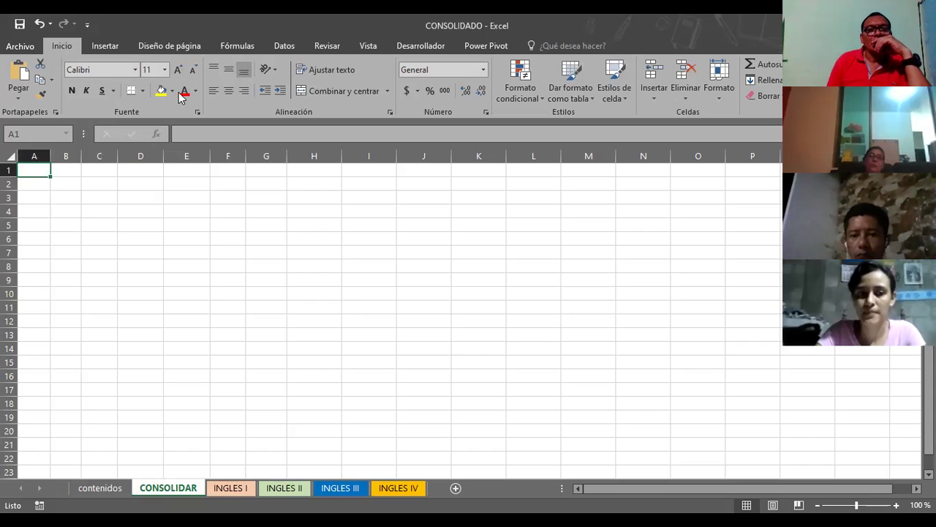
Step: In Datos > Consolidar, delete the INGLES II and INGLES I references and uncheck linking and top-row labels
click(287, 44)
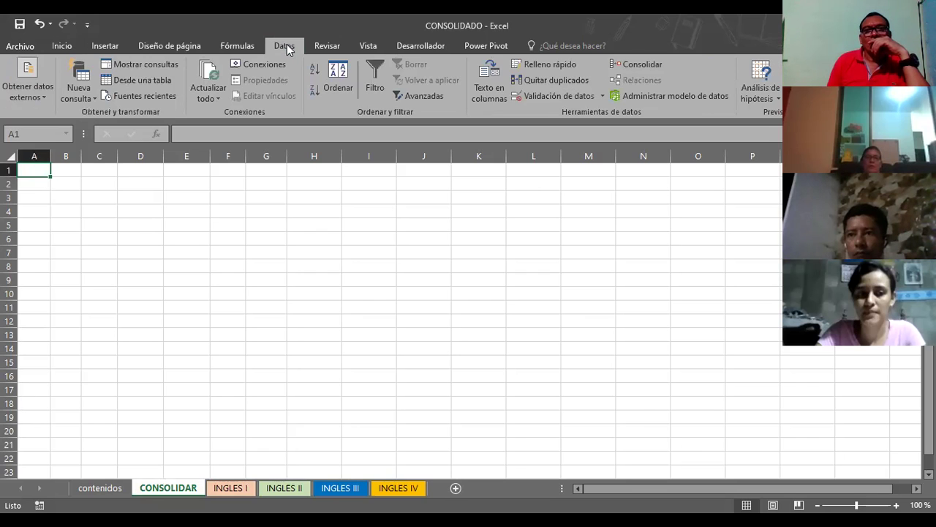
click(650, 65)
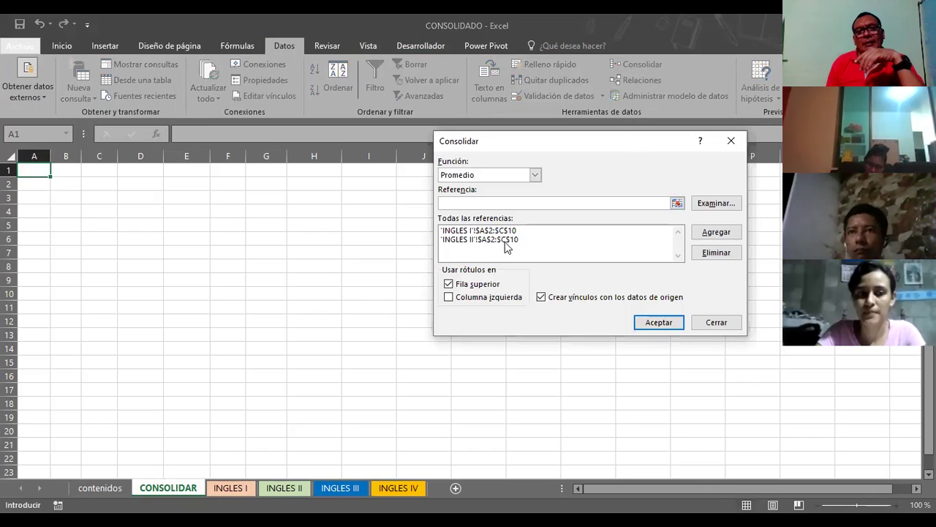
click(505, 240)
click(713, 252)
click(515, 232)
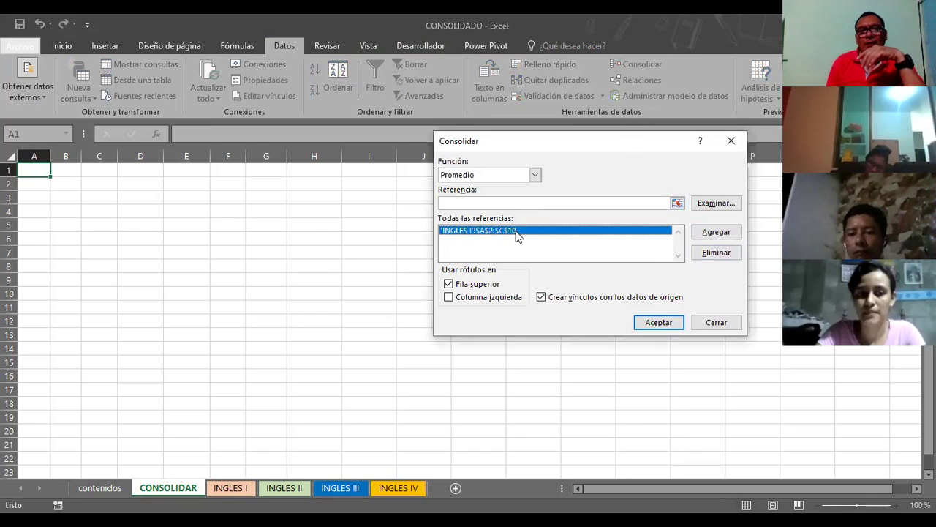
click(706, 253)
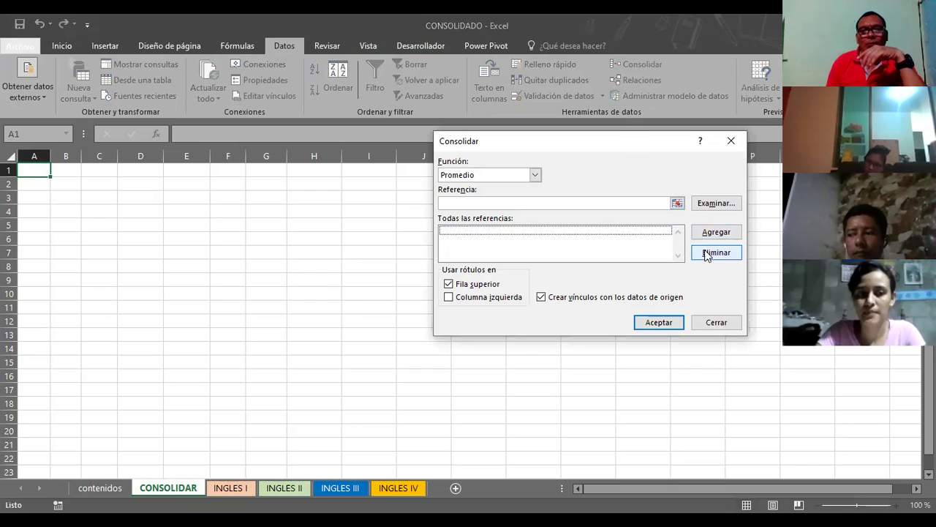
click(542, 298)
click(448, 285)
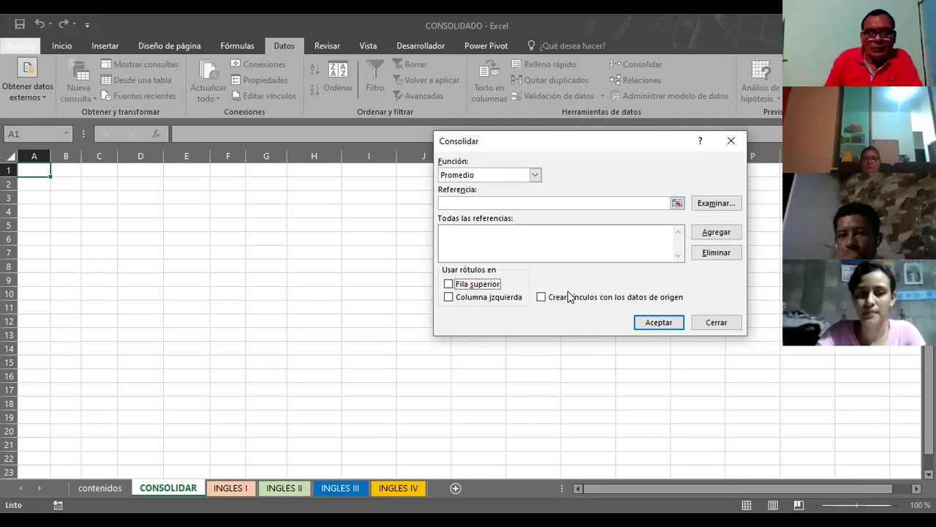
click(540, 174)
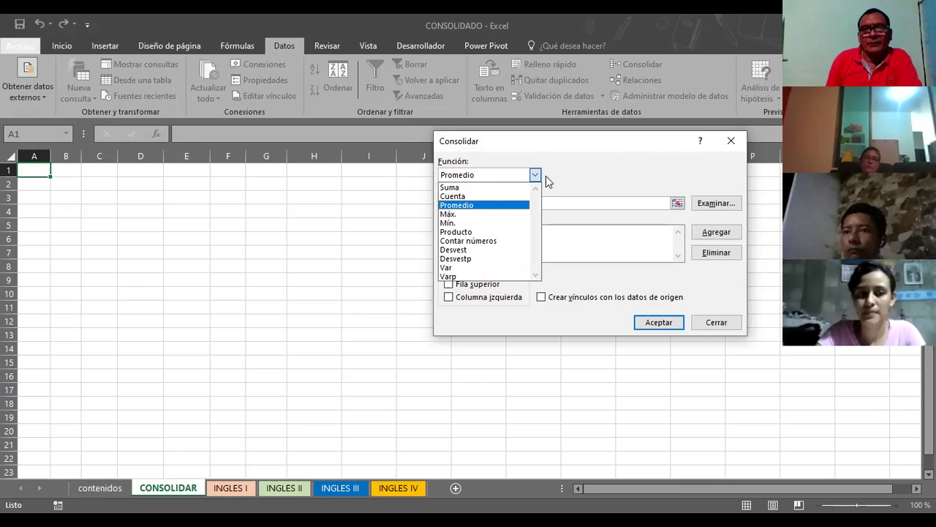
click(562, 170)
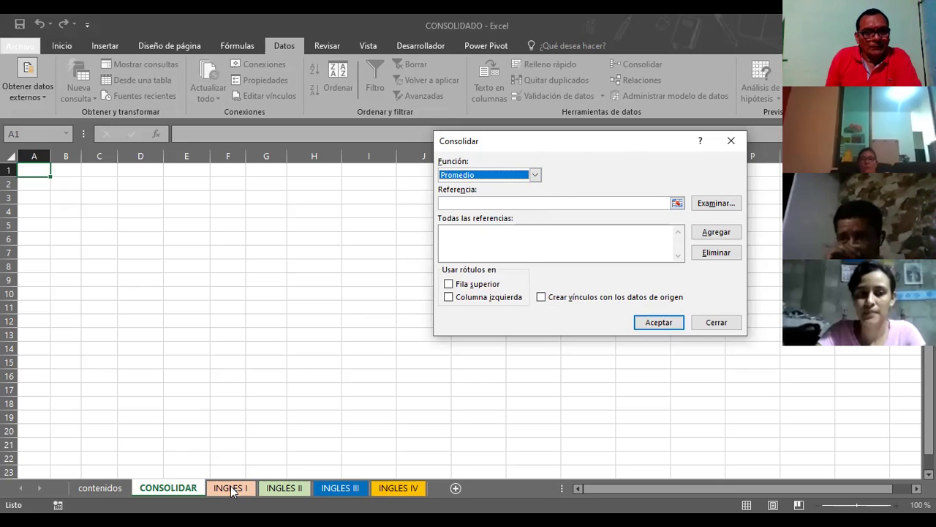
Step: Close the Consolidar dialog and name the INGLES I grades range C2:C10 INGCICLOI
click(716, 321)
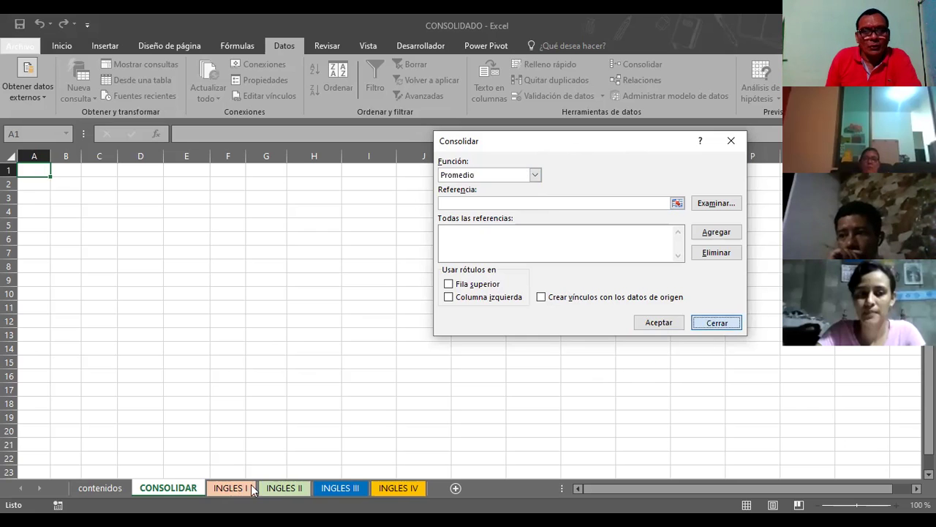
click(231, 488)
drag(236, 192, 248, 324)
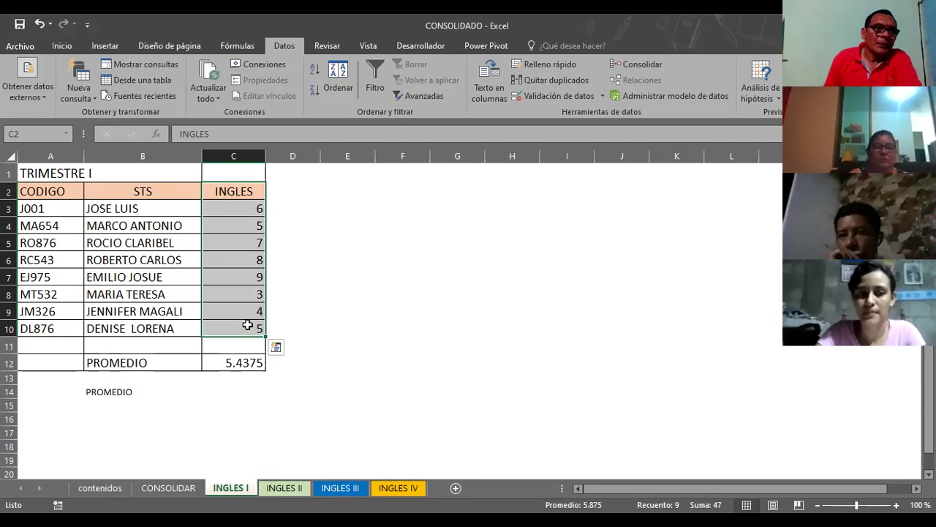
click(25, 139)
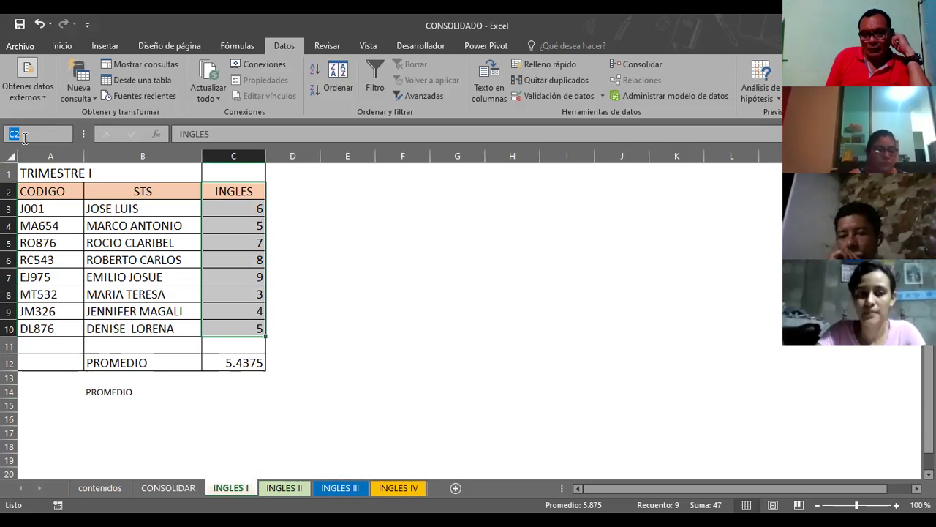
key(BackSpace)
text(INGCICLO)
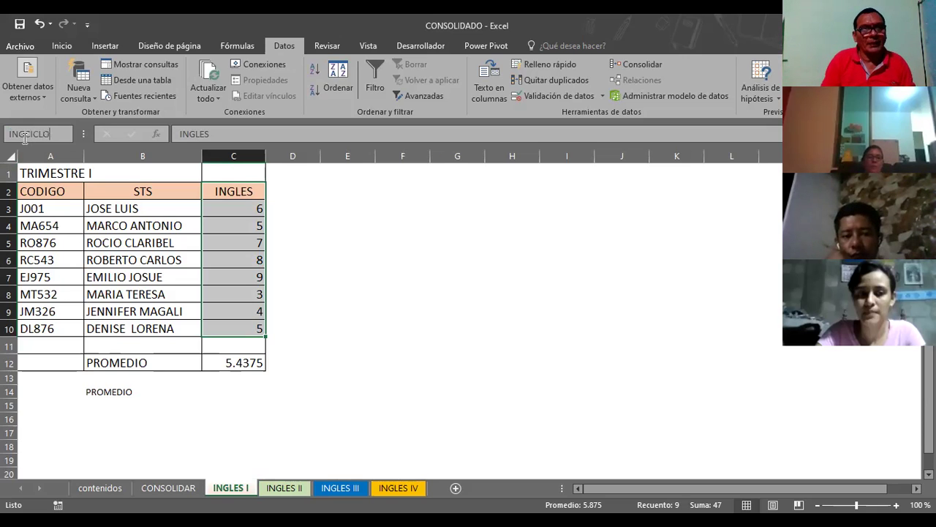
key(Return)
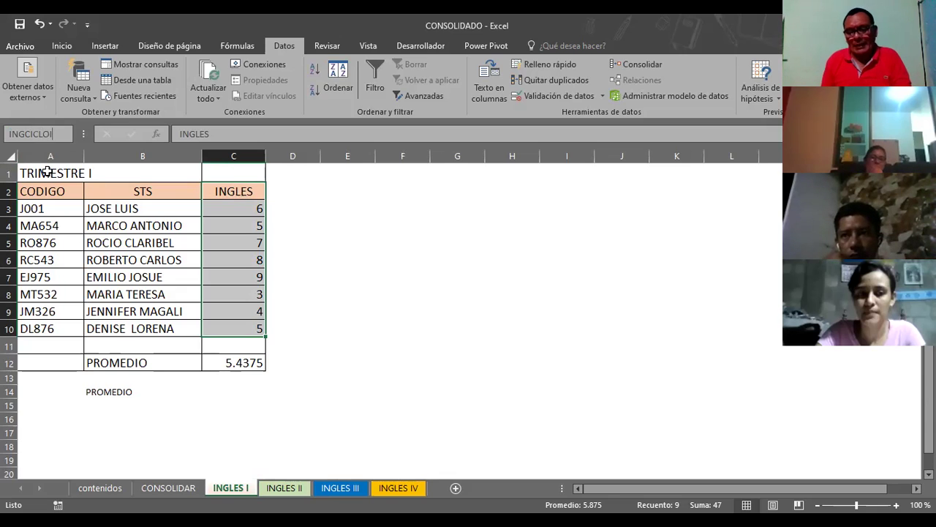
Step: Name the INGLES II grades range C2:C10 INGLESCICLOII
click(375, 192)
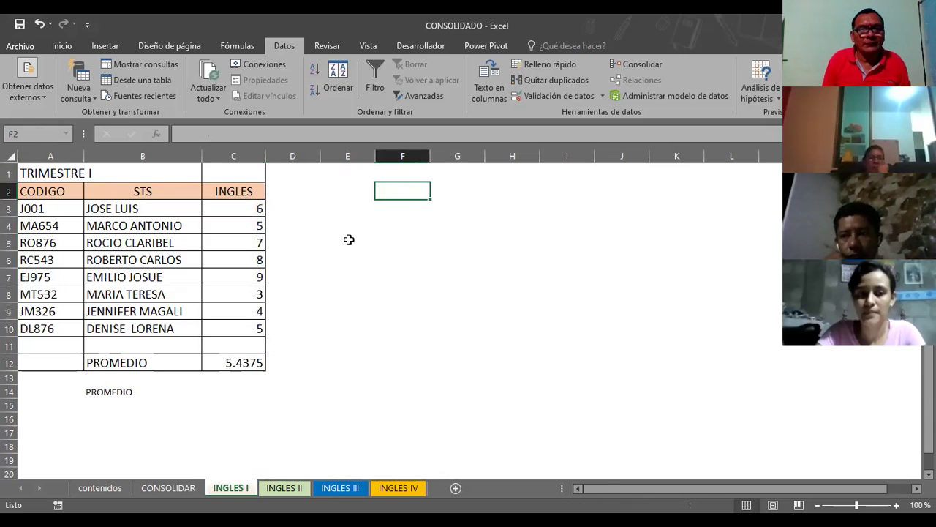
click(287, 486)
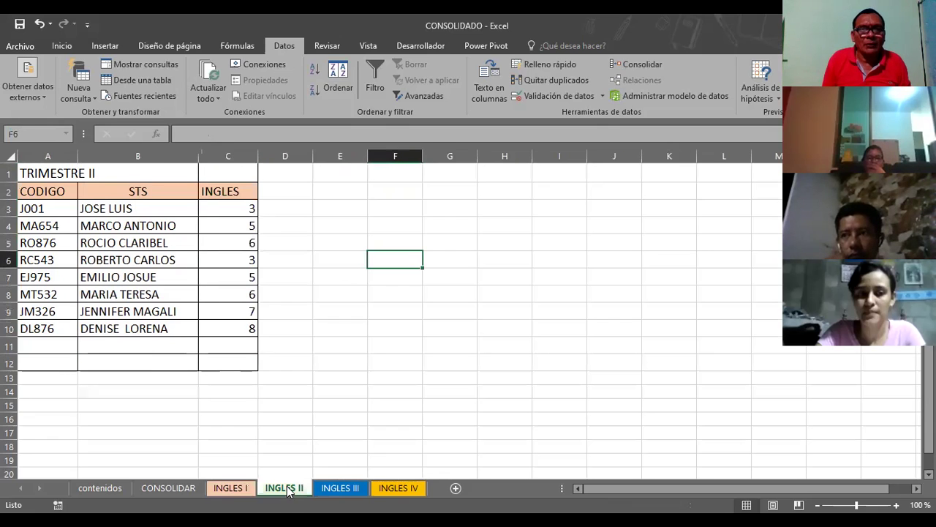
drag(230, 192, 247, 335)
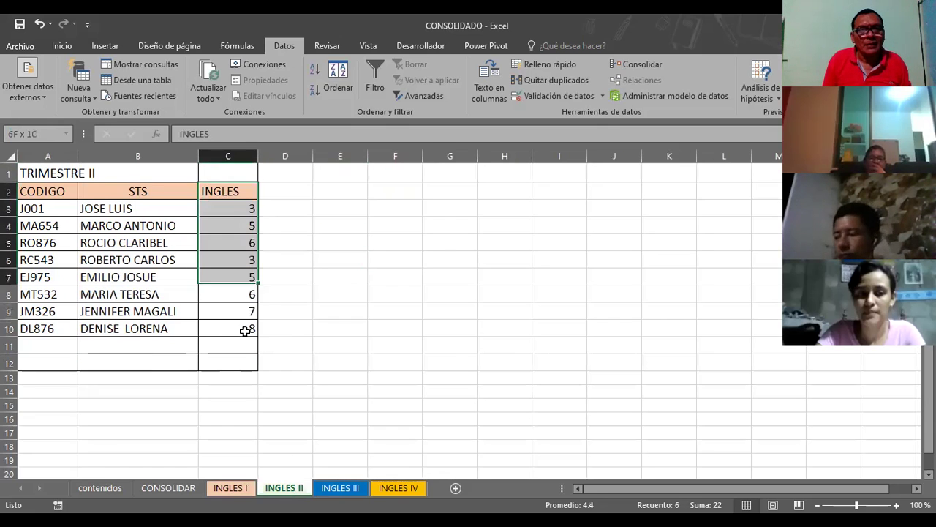
click(51, 134)
text(INGLESC)
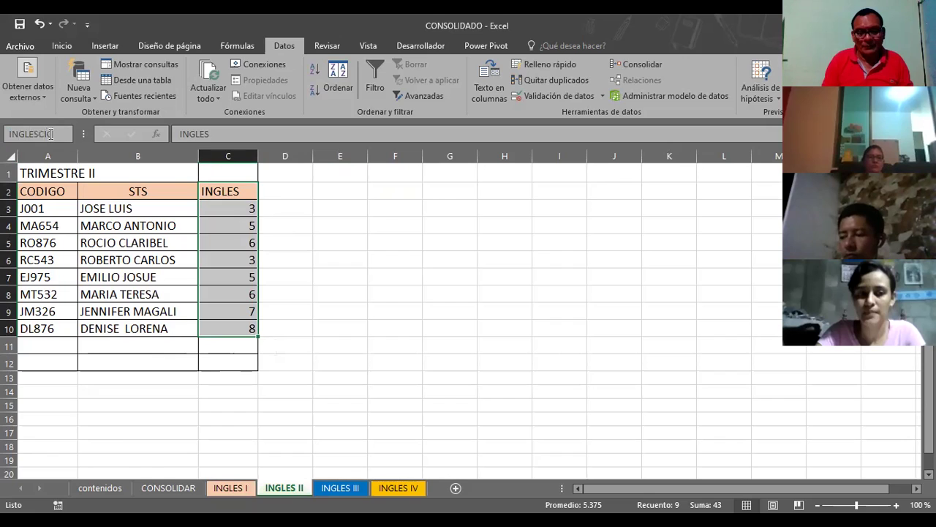
text(ICL)
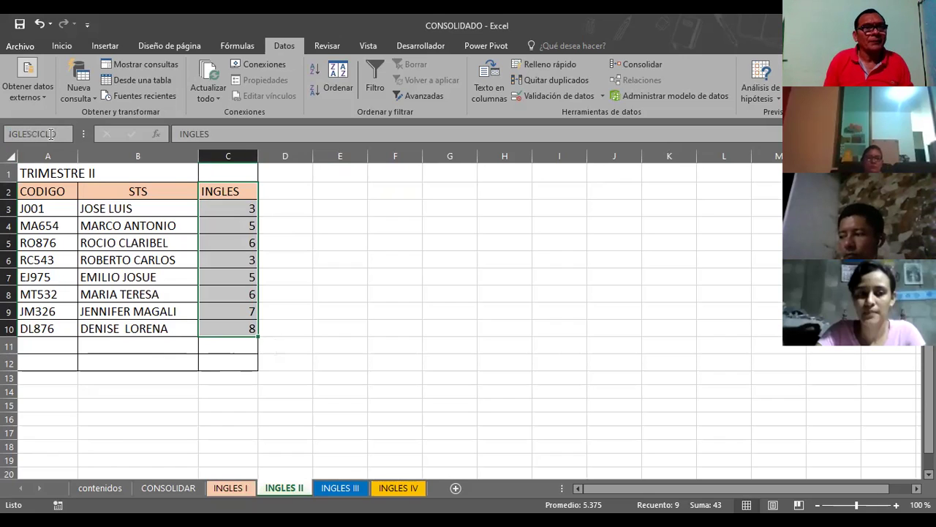
text(O)
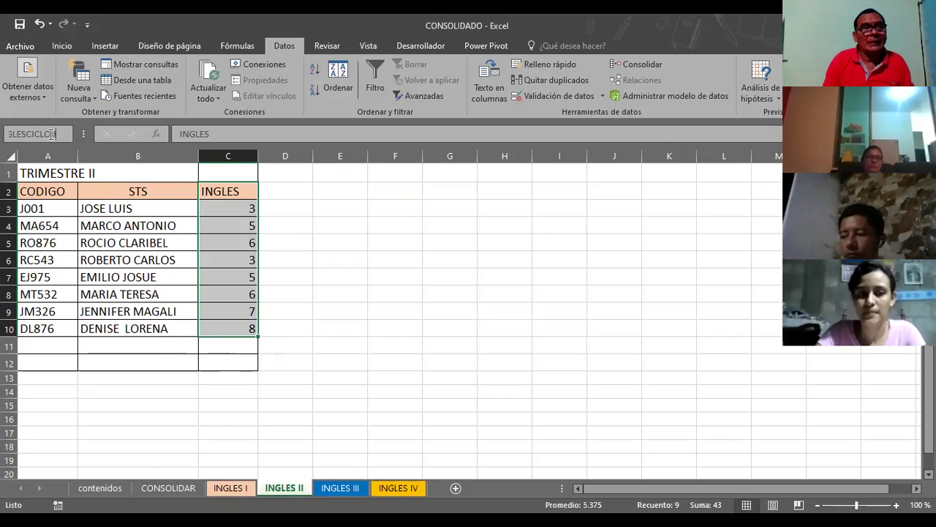
key(Return)
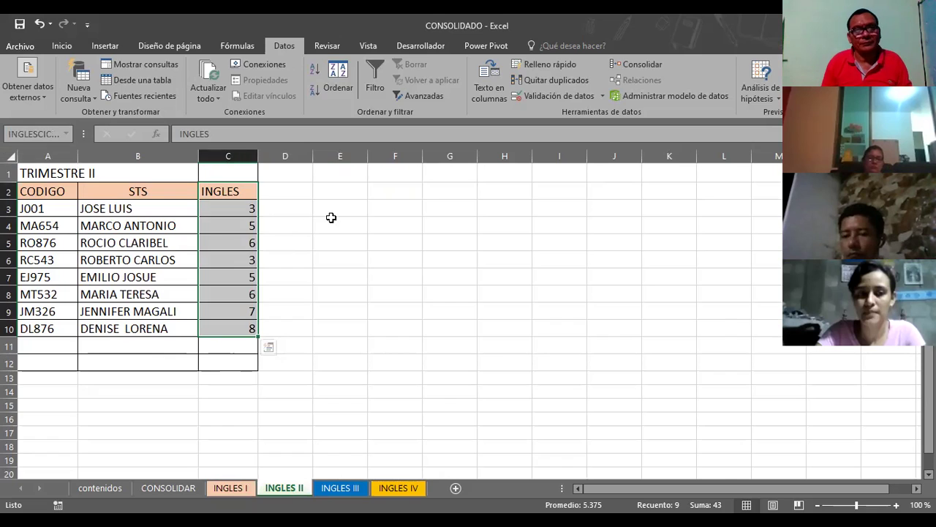
click(334, 217)
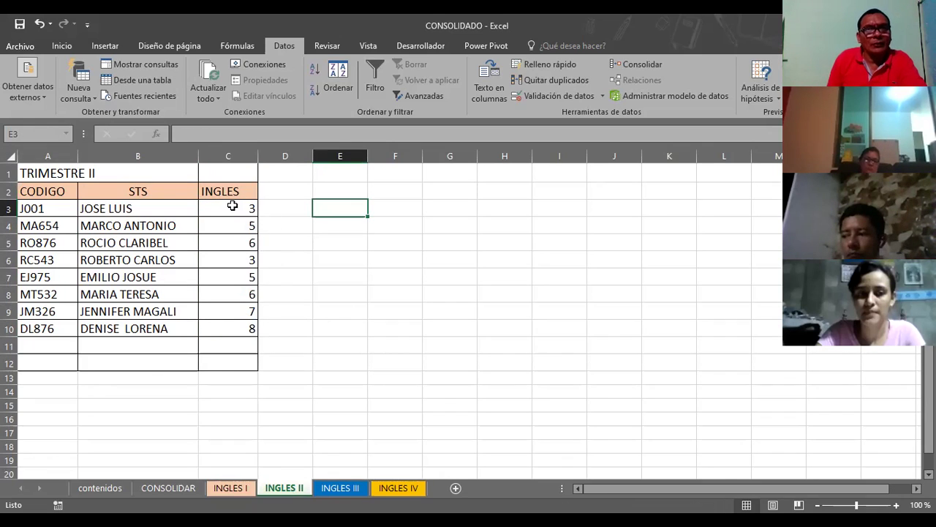
Step: On the CONSOLIDAR sheet, select cell H11 and open the Consolidar dialog
click(238, 490)
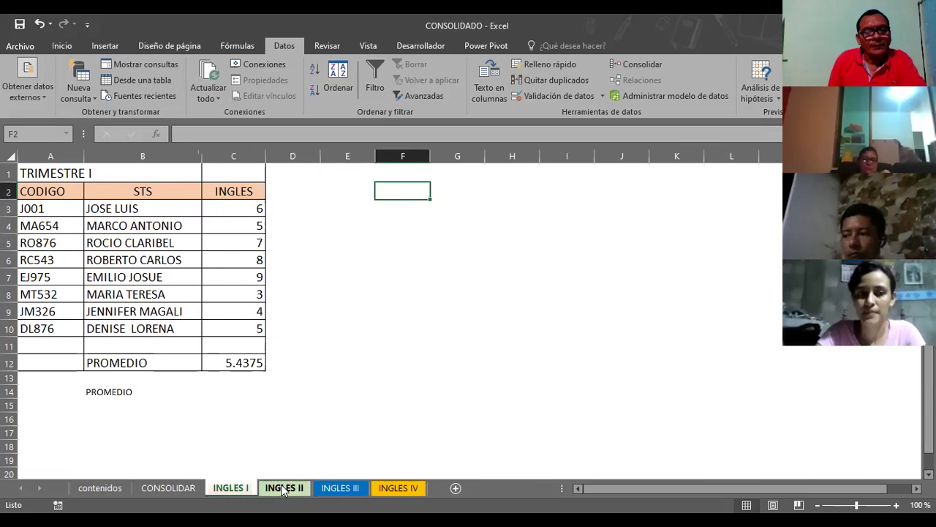
click(283, 487)
click(238, 488)
click(289, 488)
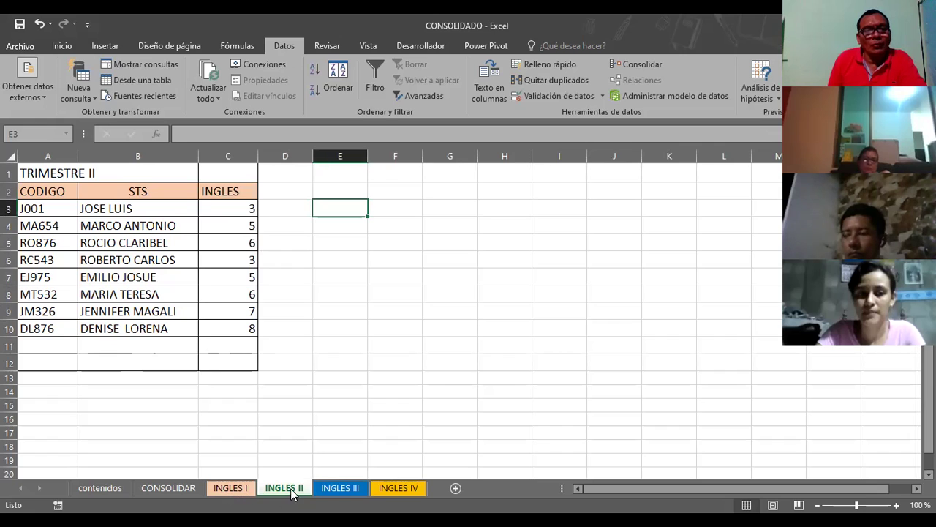
click(374, 327)
click(183, 487)
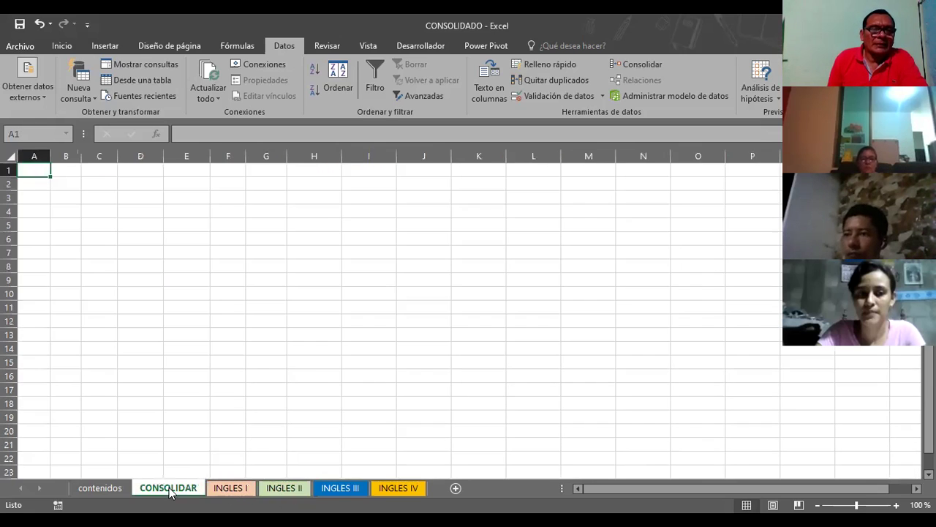
click(326, 306)
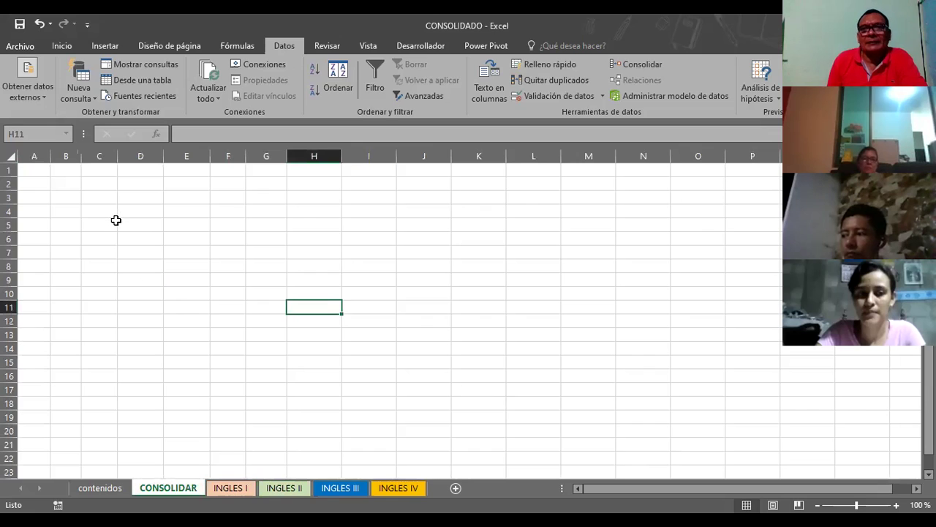
click(634, 60)
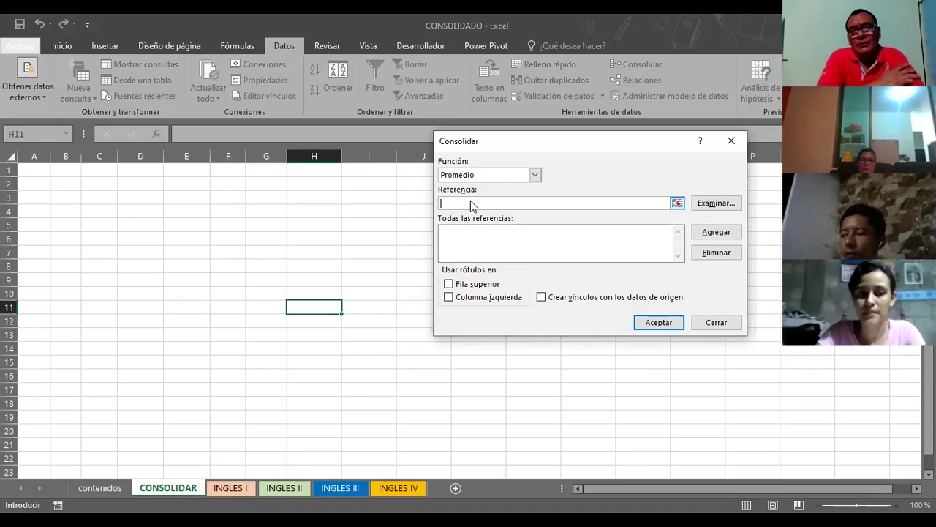
Step: Add the INGCICLOI named range as the first consolidation reference
key(F3)
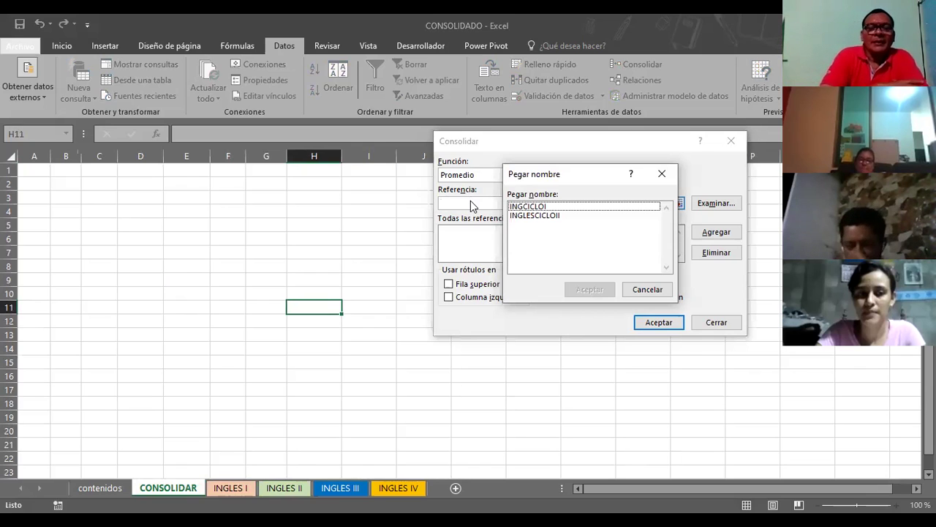
click(537, 208)
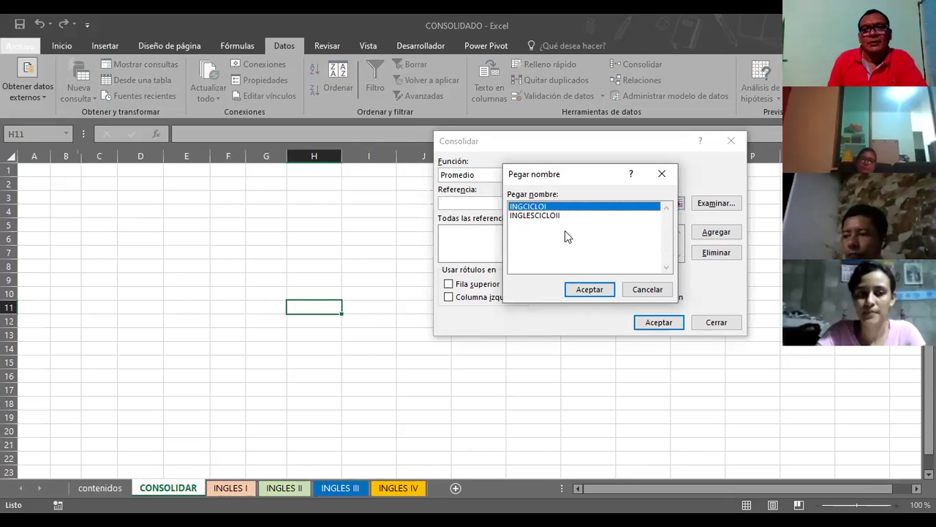
click(587, 291)
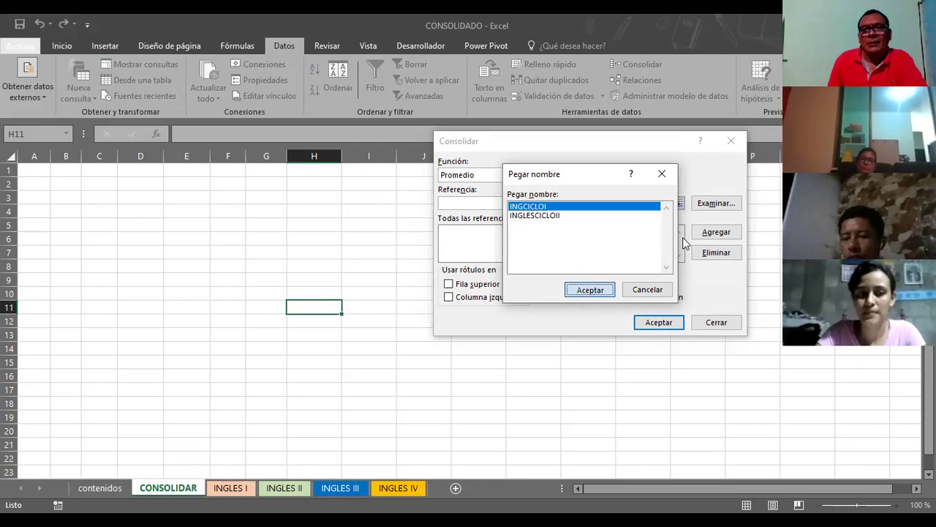
click(707, 233)
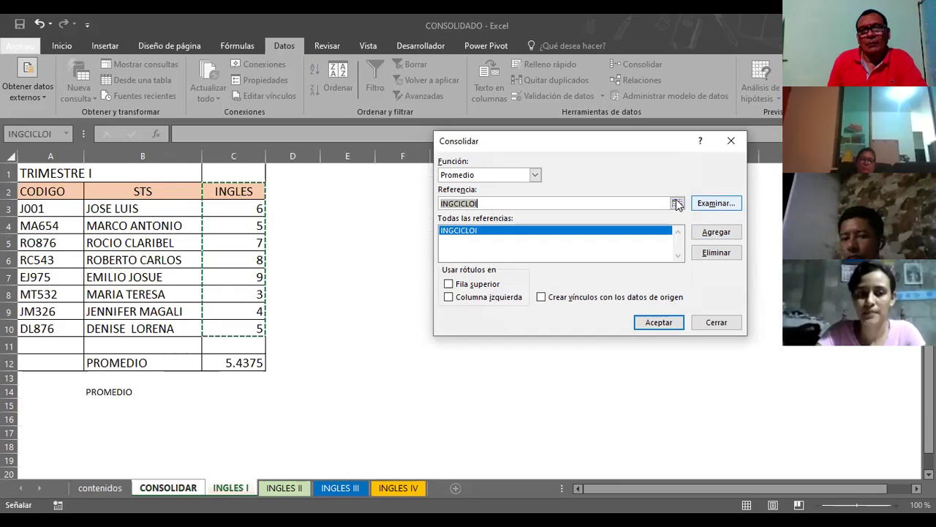
click(677, 203)
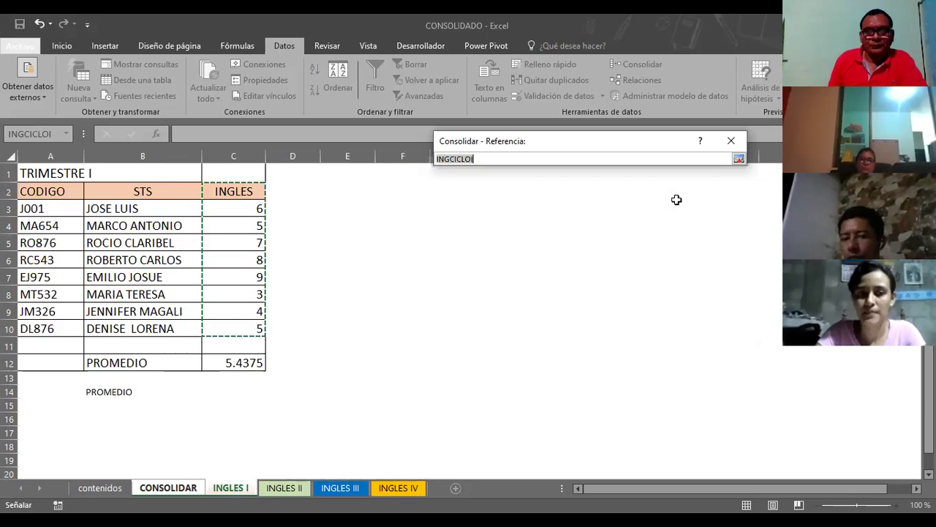
click(741, 159)
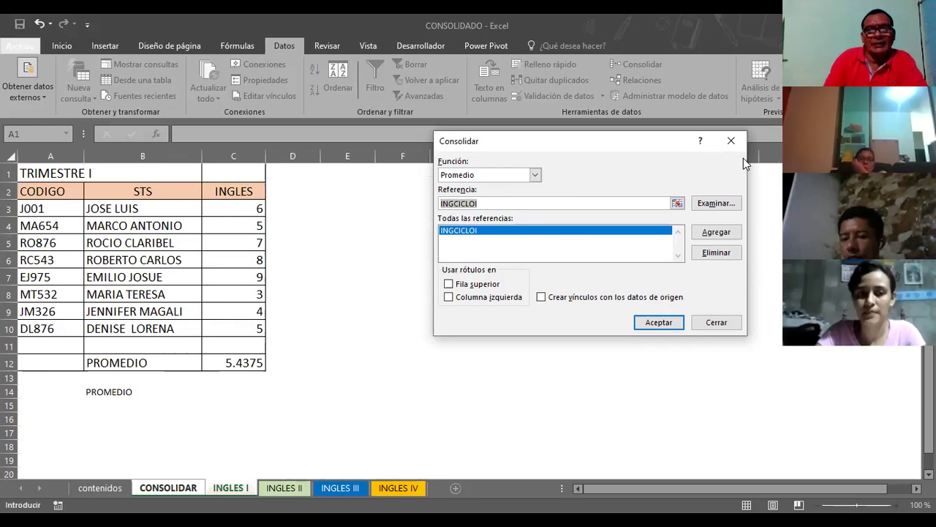
Step: Add INGLESCICLOII, enable source links and top-row labels, and run the Promedio consolidation
key(F3)
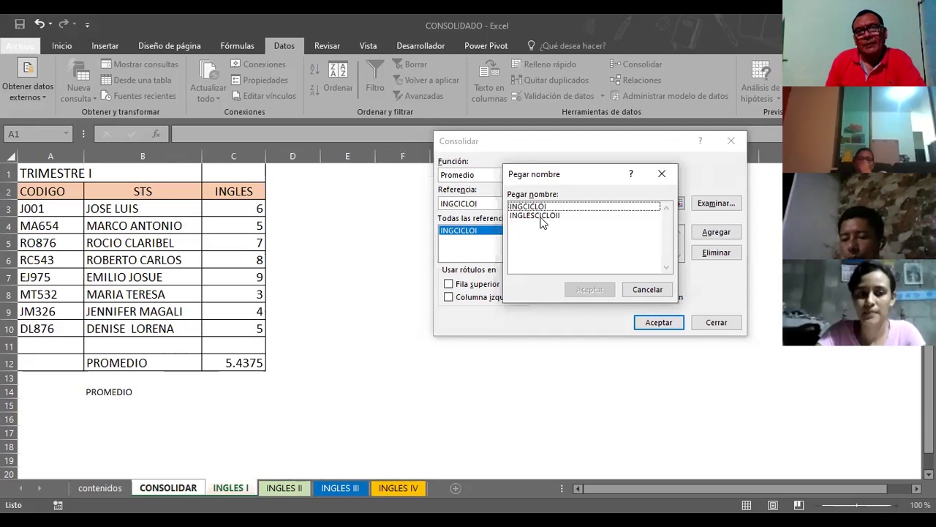
click(540, 216)
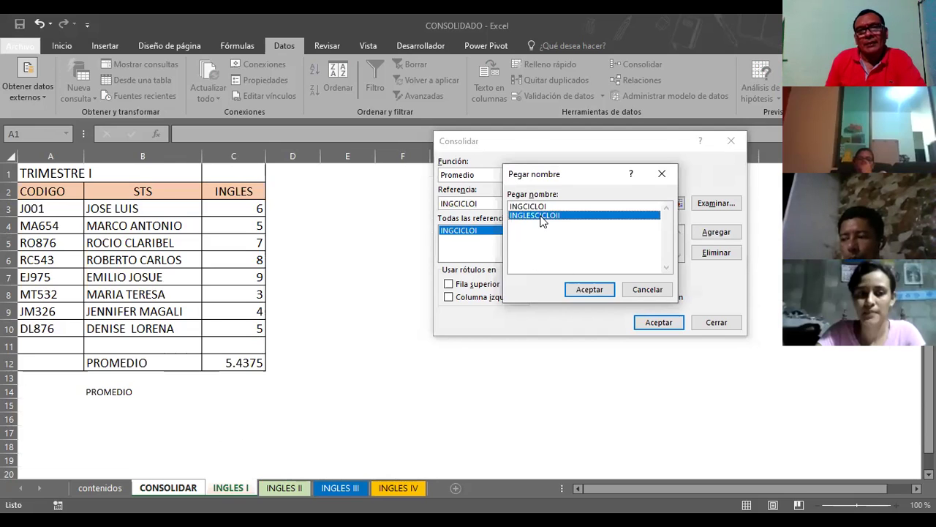
click(581, 293)
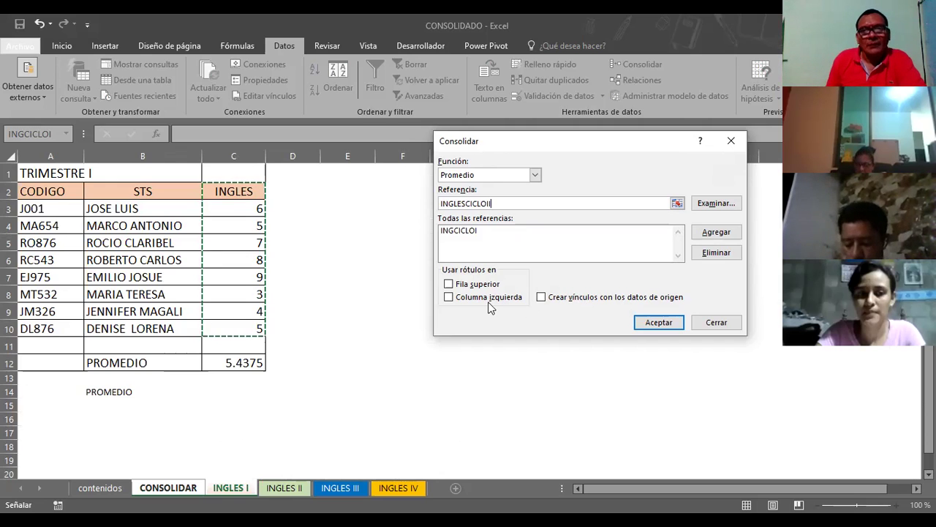
click(542, 297)
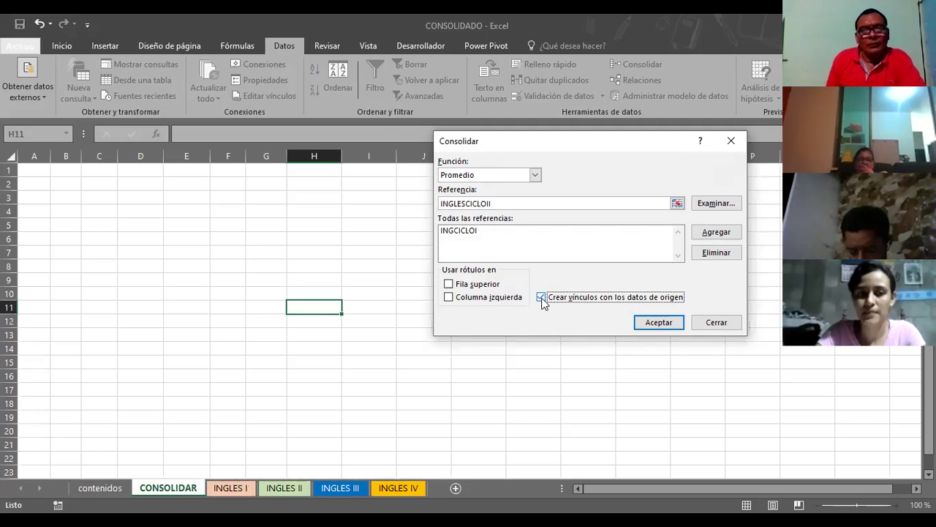
click(449, 285)
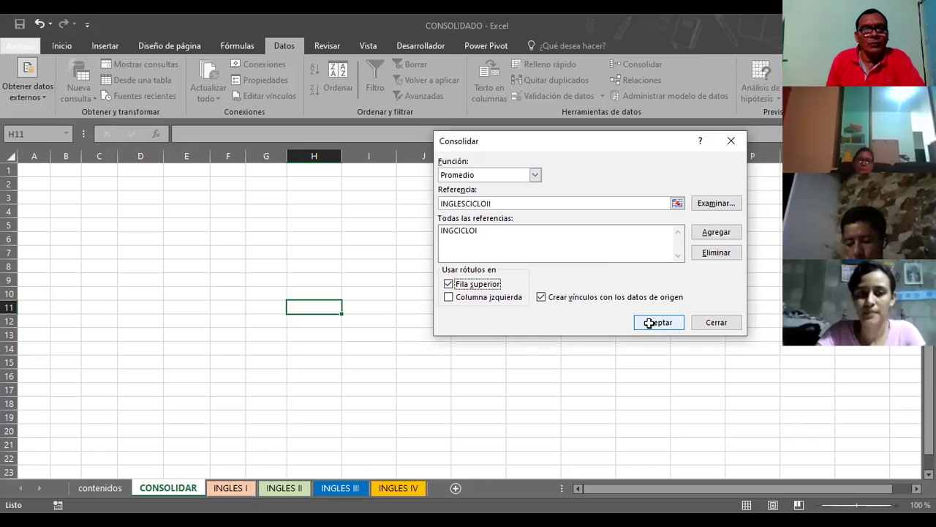
click(648, 324)
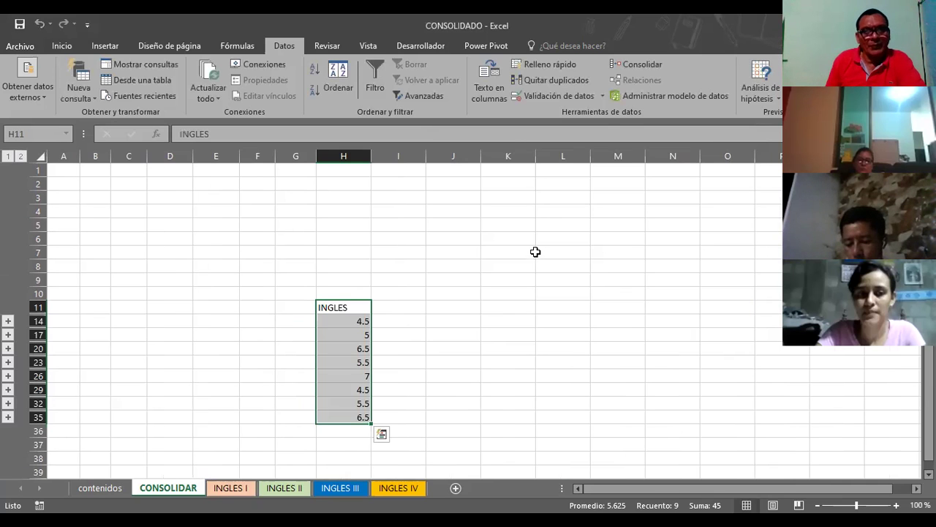
scroll(535, 251, down, 2)
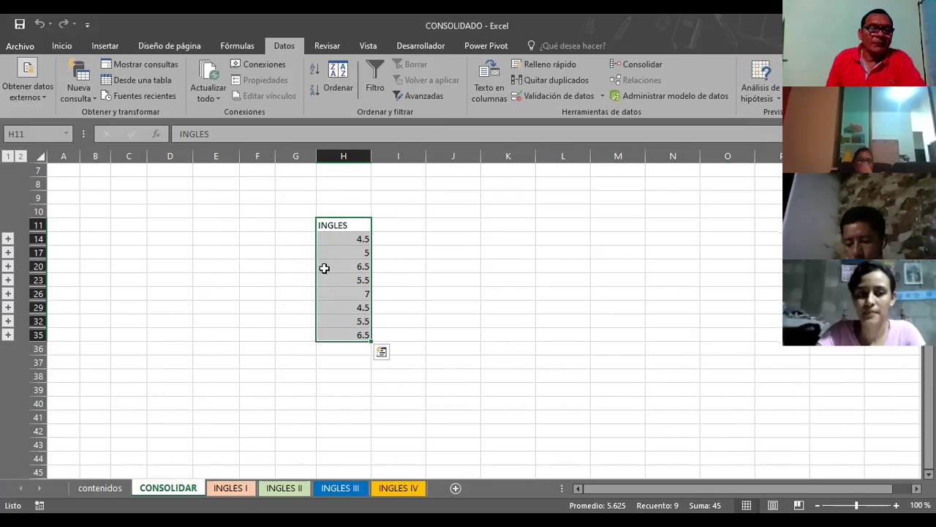
scroll(356, 208, up, 2)
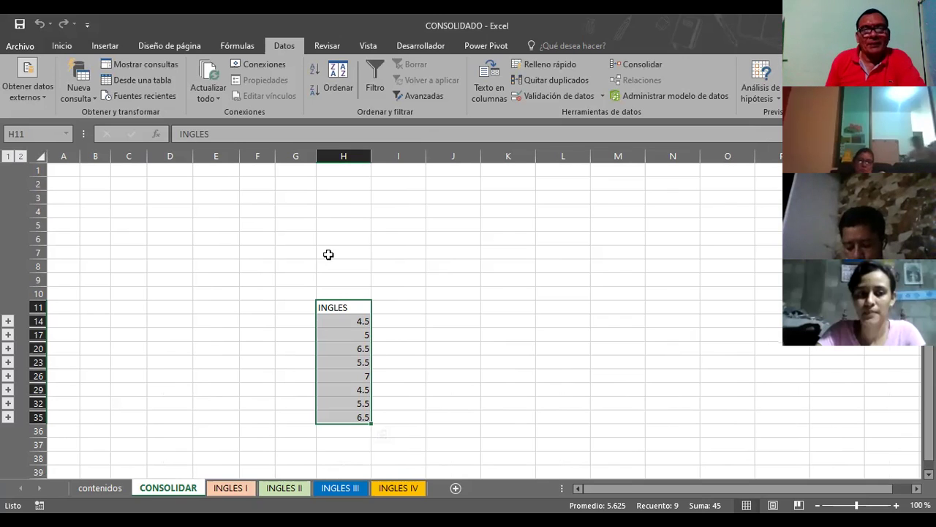
scroll(328, 256, down, 1)
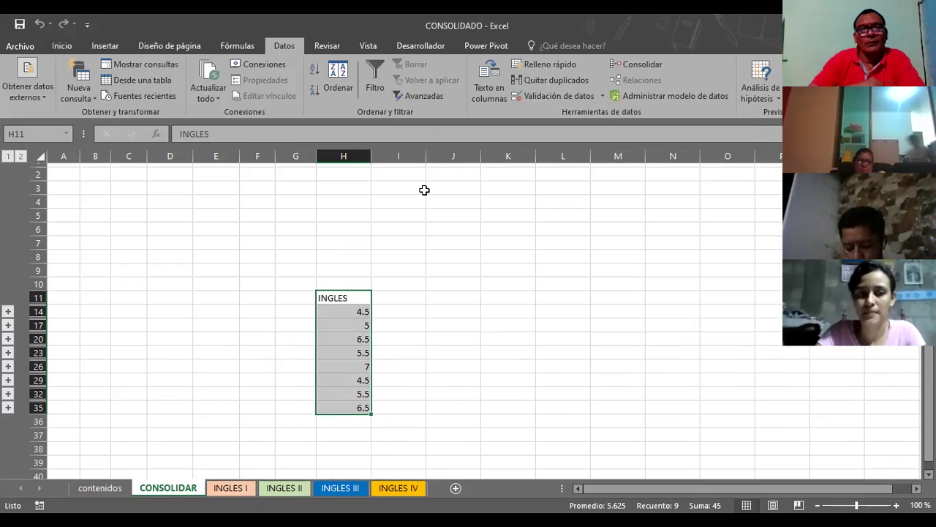
key(shift+BackSpace)
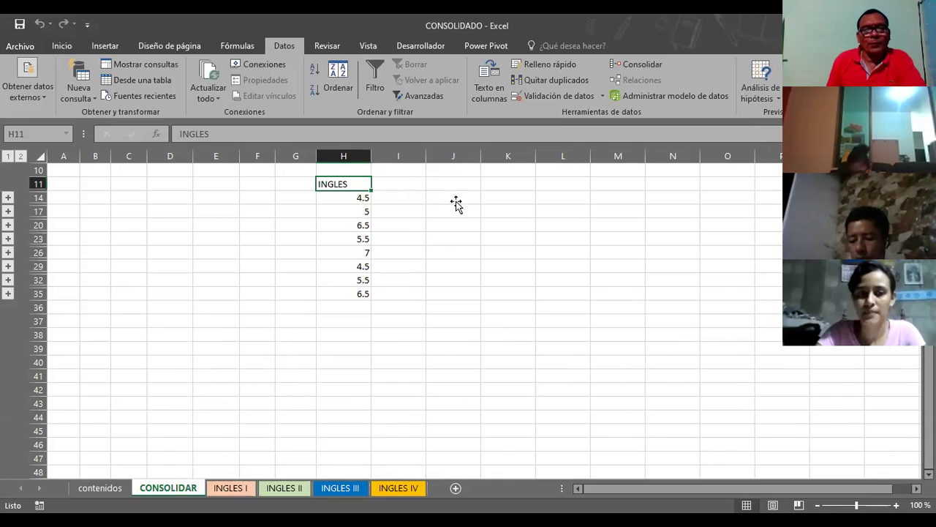
click(454, 202)
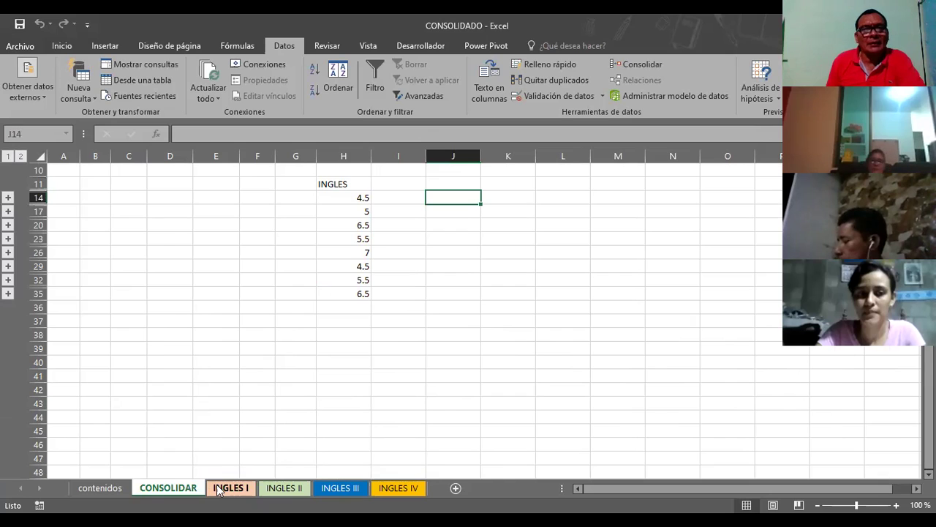
Step: Enter the first student's INGLES I grade, 6, in K14 of CONSOLIDAR
click(221, 488)
click(257, 209)
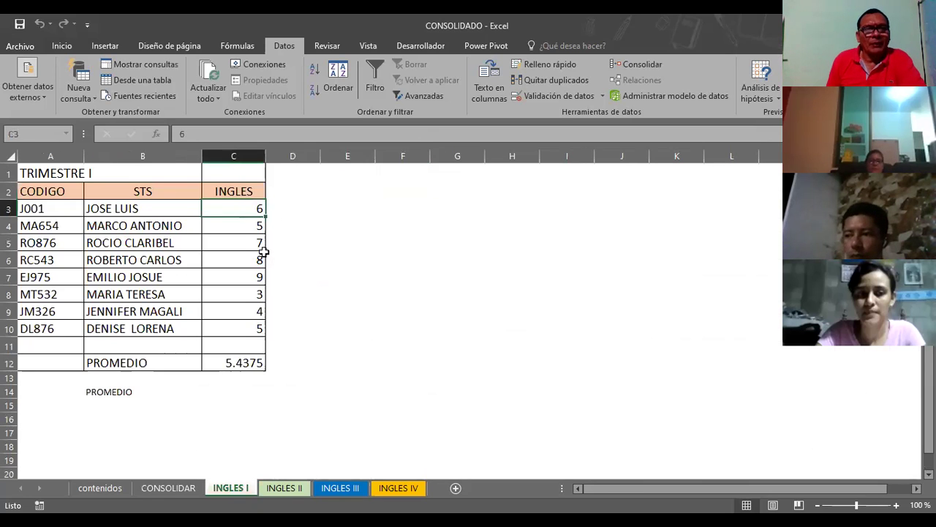
click(184, 488)
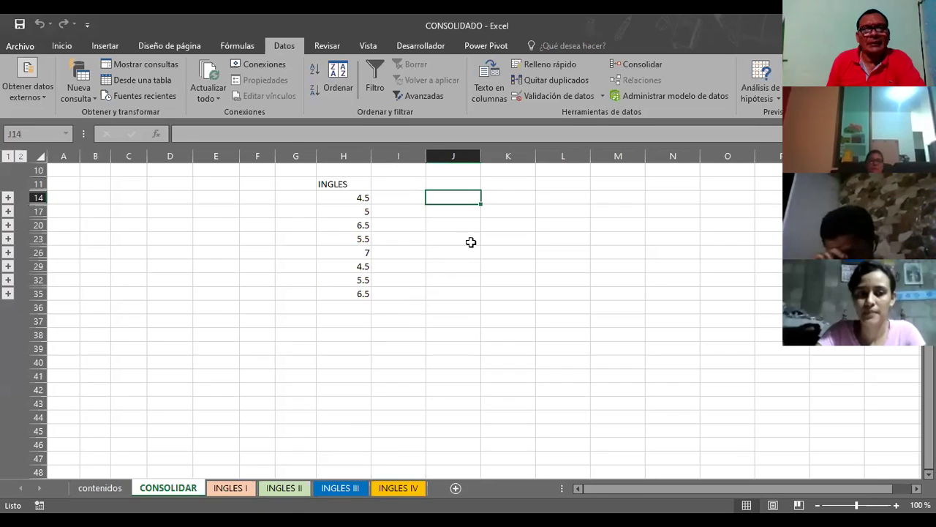
click(507, 199)
text(6)
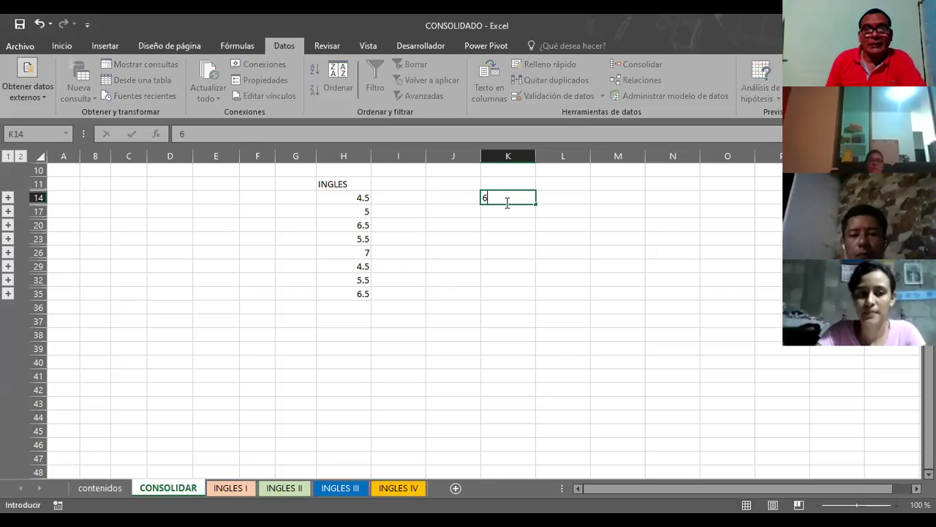
click(571, 200)
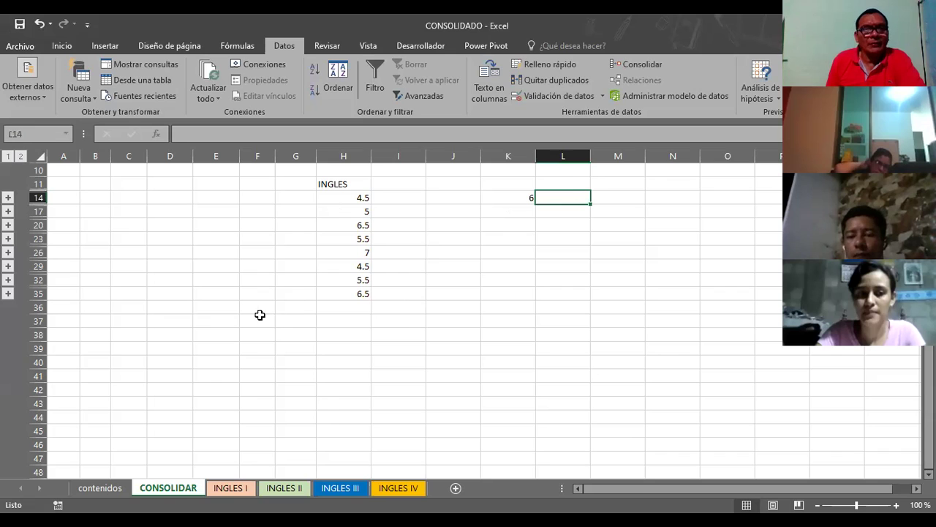
Step: Enter the first student's INGLES II grade, 3, in L14, re-entering 6 in K14
click(284, 487)
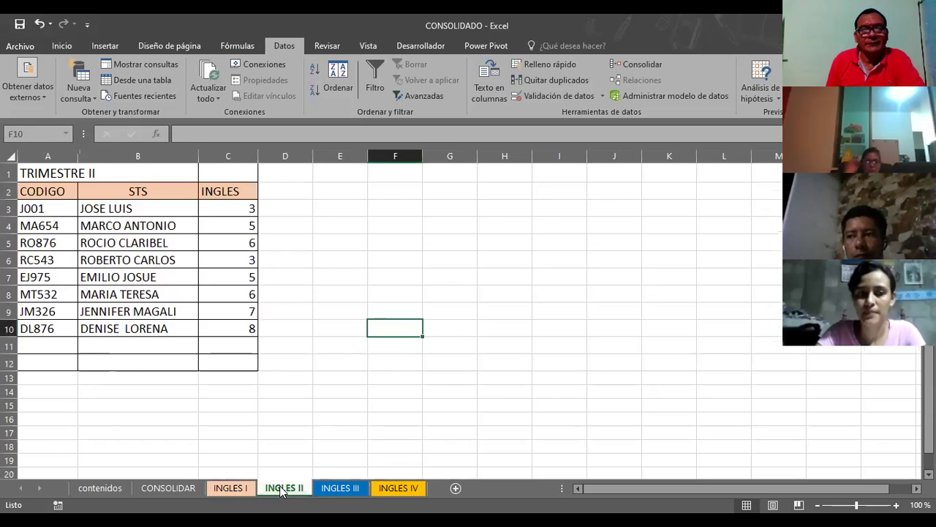
click(206, 207)
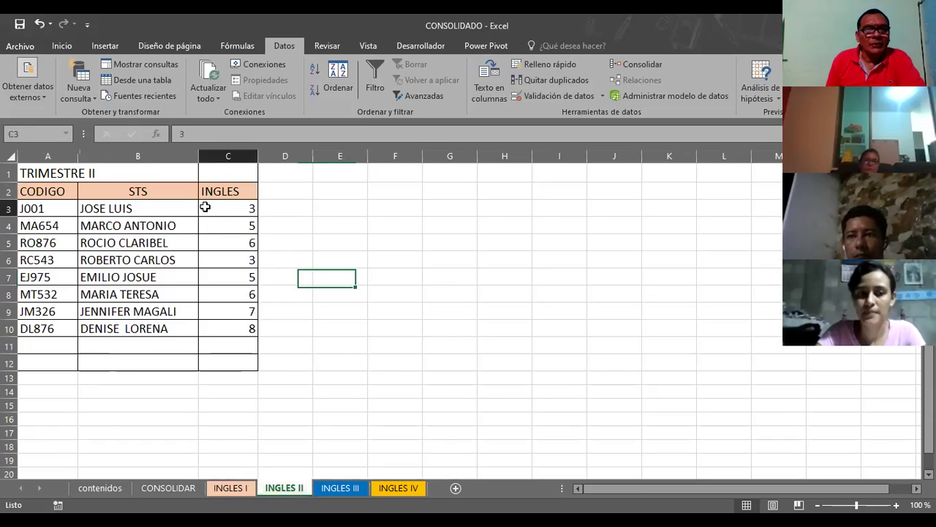
click(170, 489)
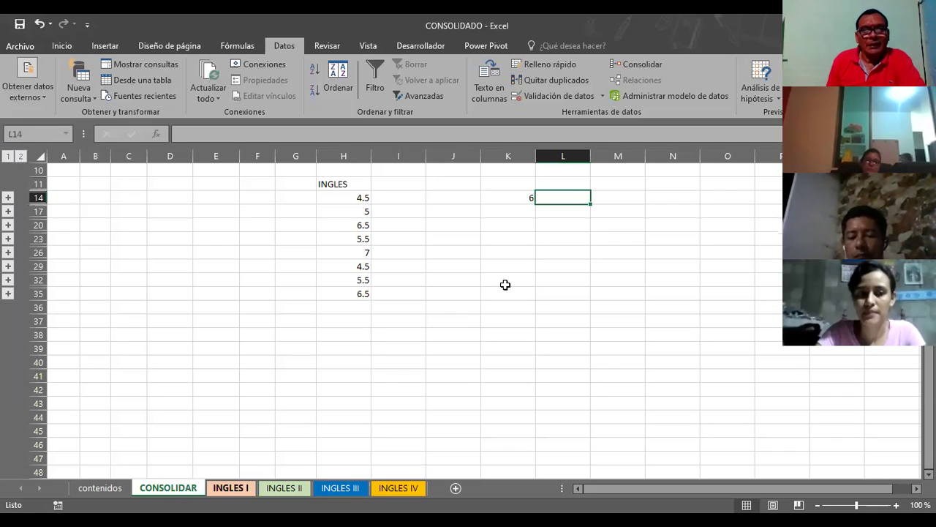
text(3)
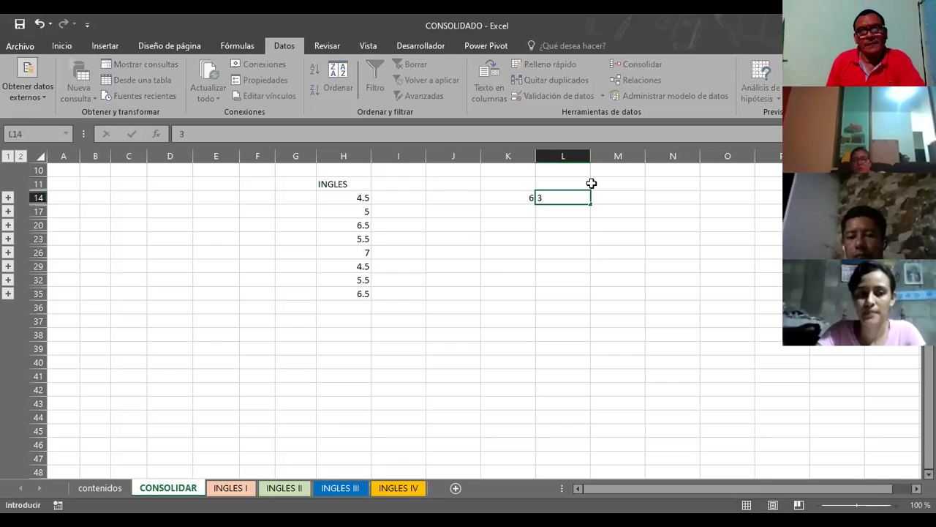
click(610, 198)
click(534, 197)
text(6)
click(609, 198)
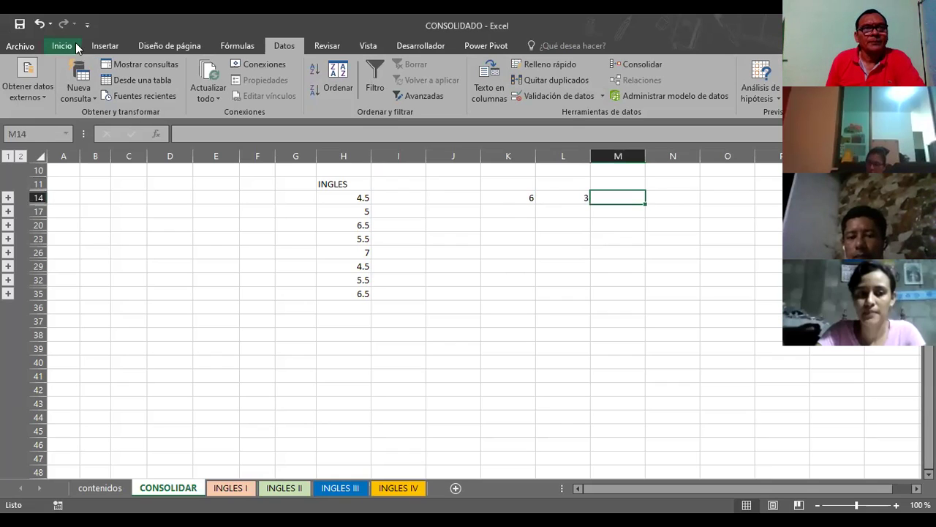
click(72, 47)
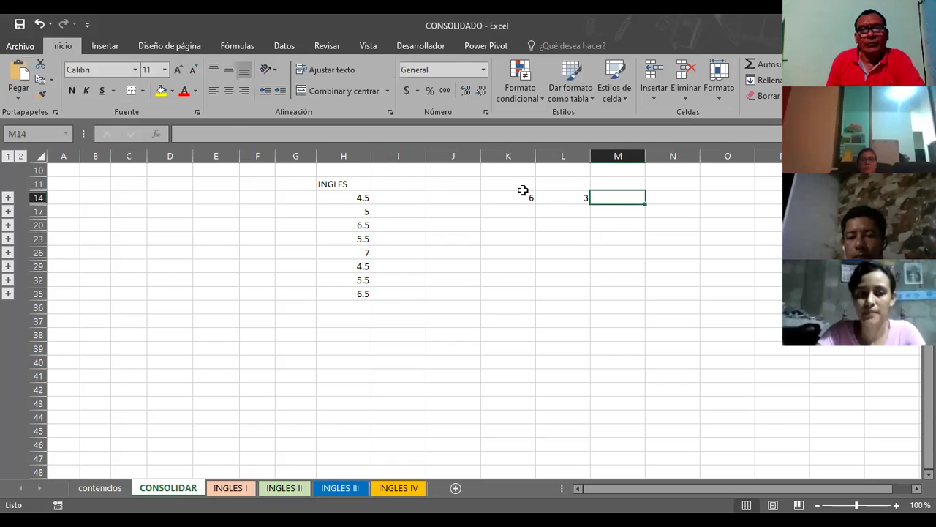
Step: Insert a PROMEDIO formula in M14 averaging K14:L14, giving 4.5
text(=)
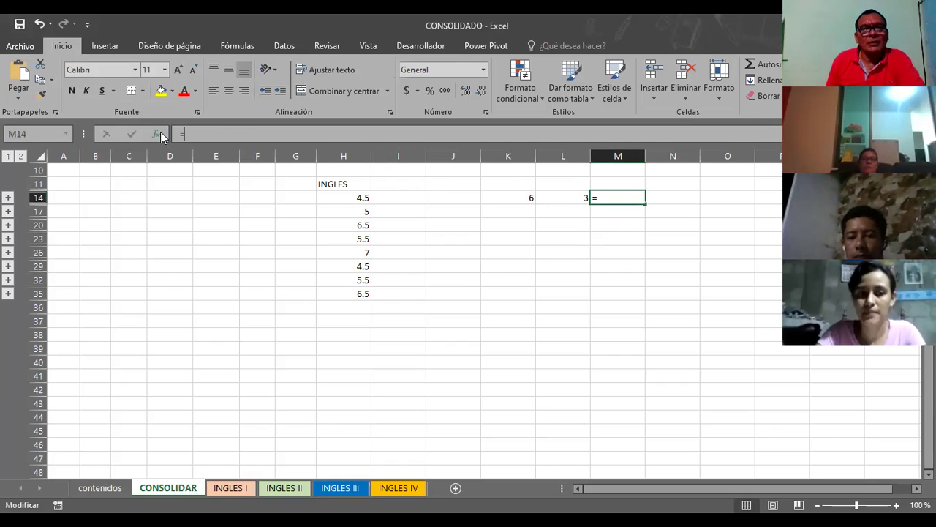
click(158, 134)
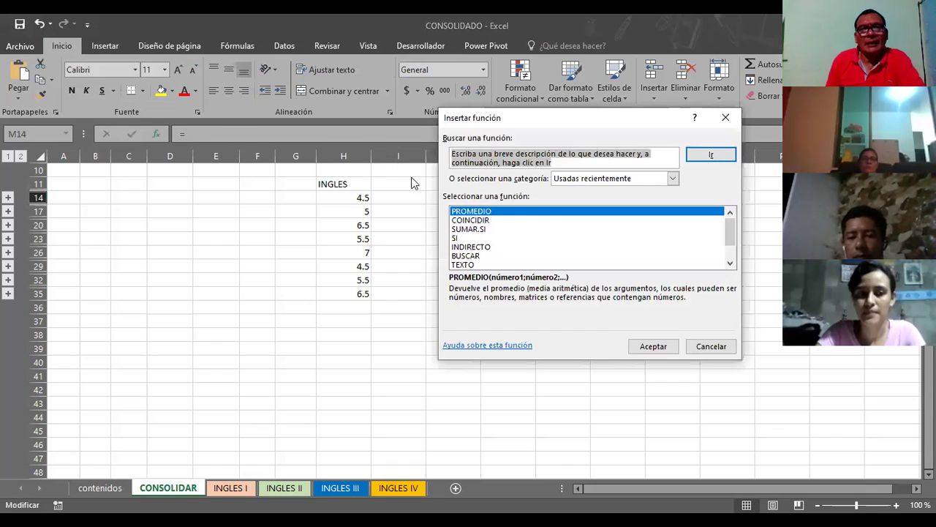
click(653, 346)
click(653, 346)
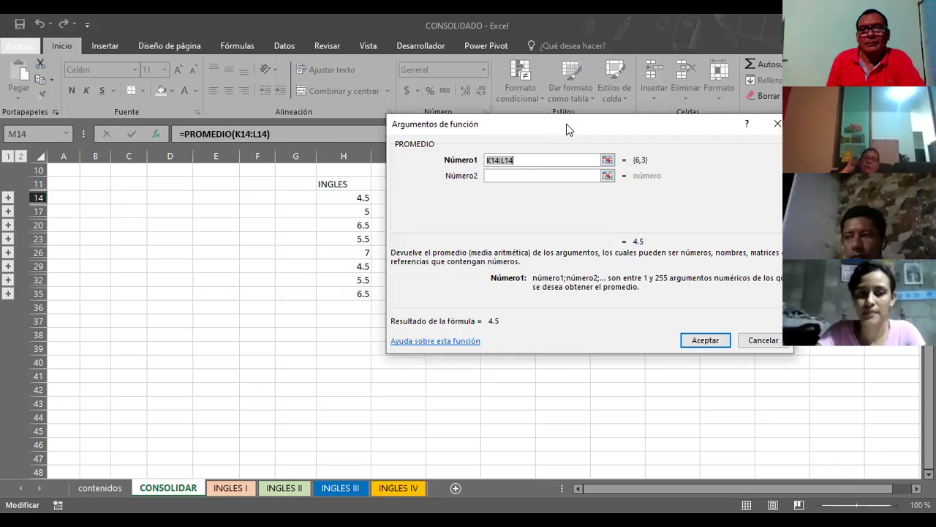
drag(566, 124, 608, 275)
click(615, 308)
key(BackSpace)
key(BackSpace)
key(BackSpace)
key(BackSpace)
key(BackSpace)
key(BackSpace)
key(BackSpace)
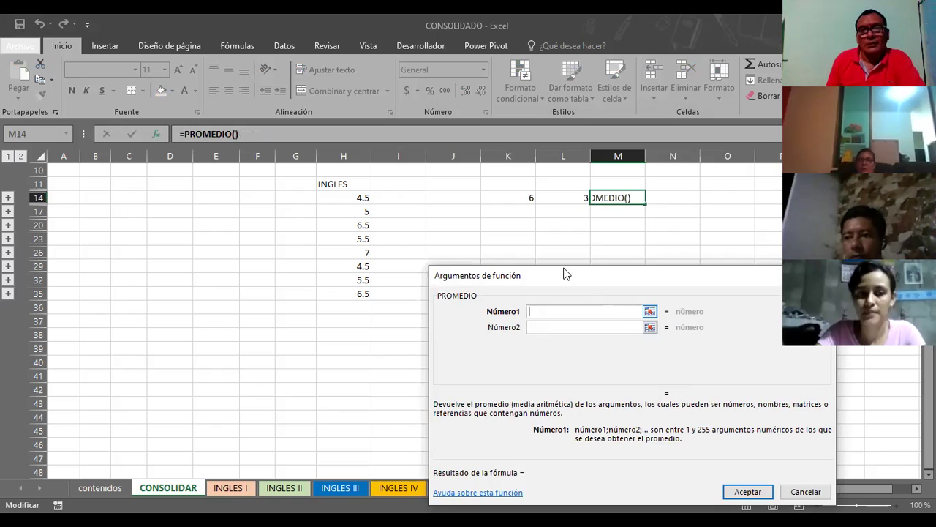
click(521, 199)
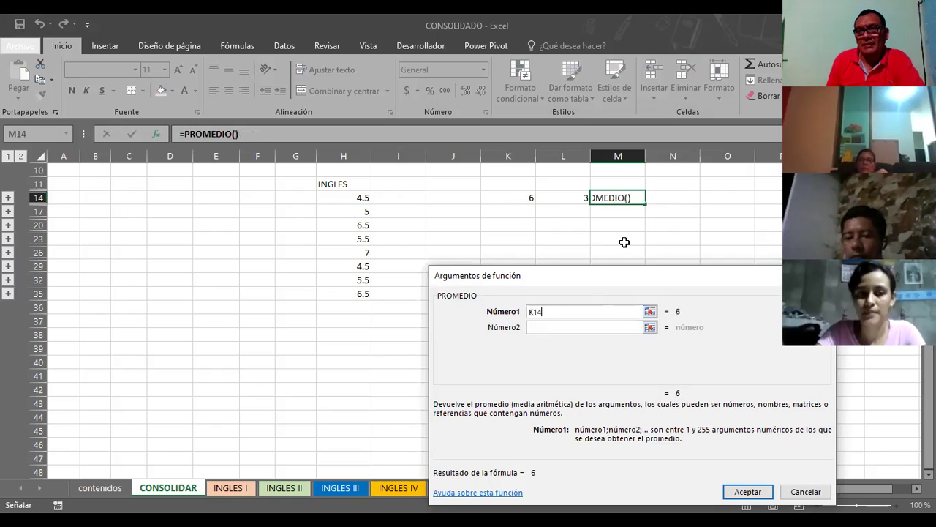
text(K14:L14)
click(743, 492)
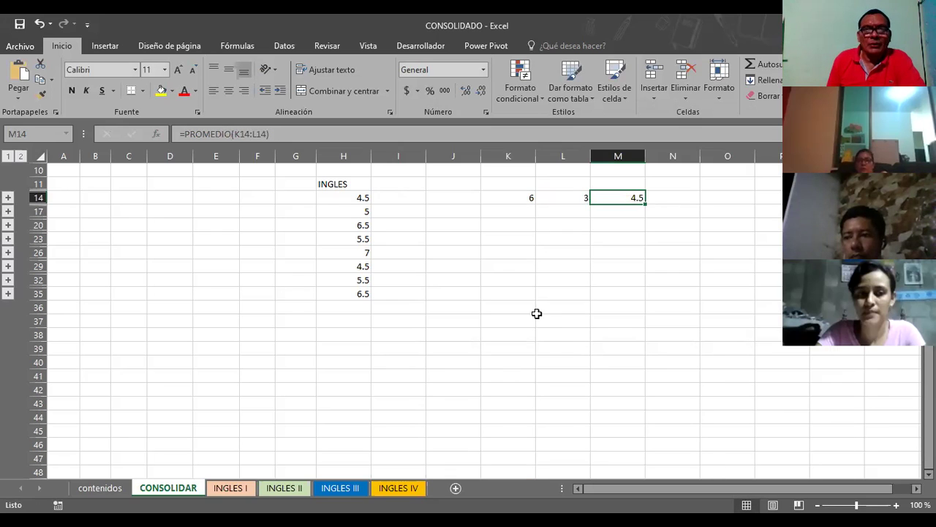
click(512, 269)
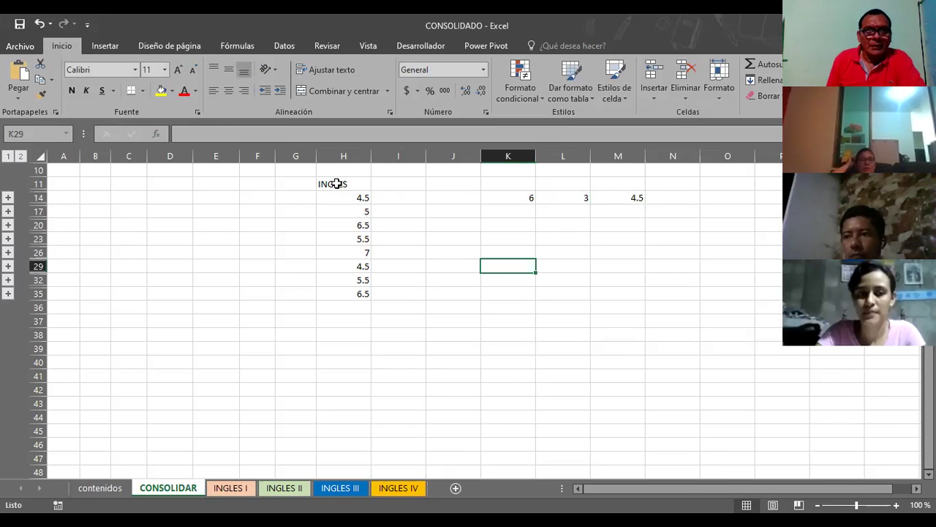
Step: Give every cell of the INGLES column H11:H35 full borders
drag(336, 184, 360, 294)
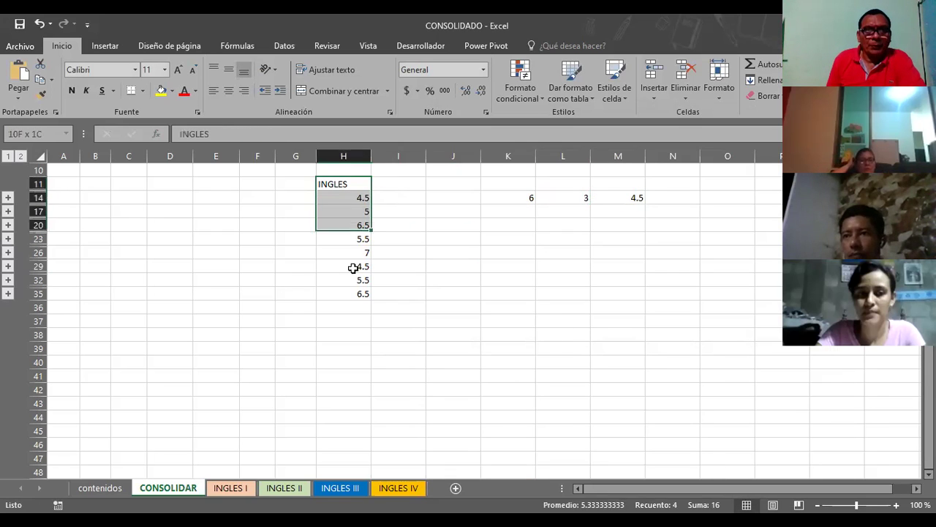
click(144, 91)
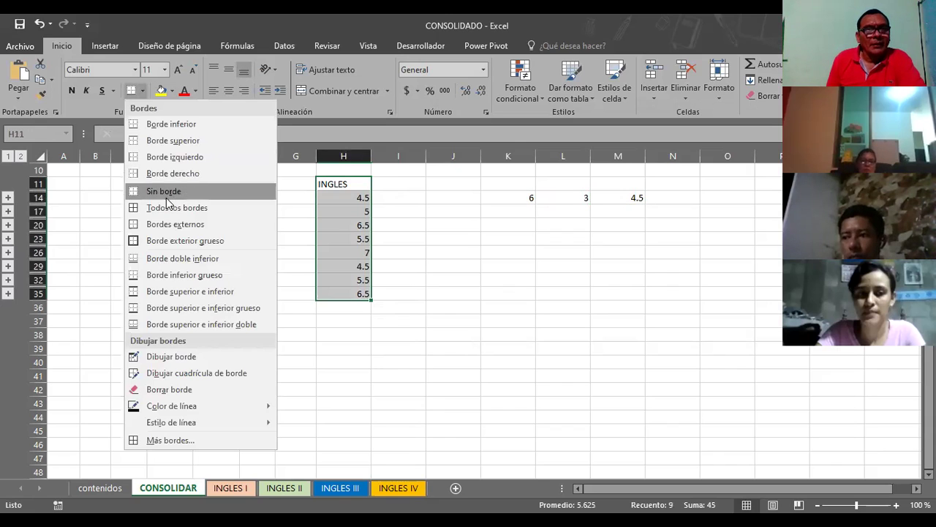
click(166, 207)
click(422, 222)
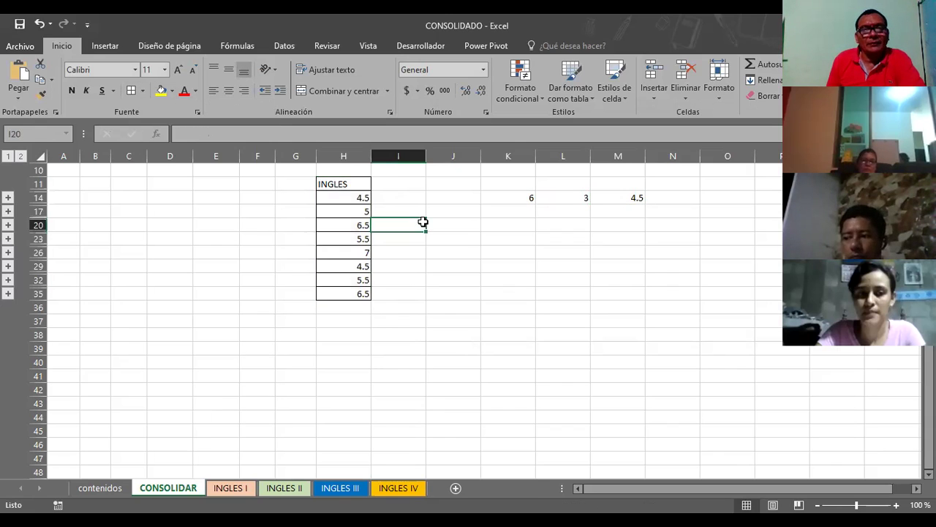
Step: Fill H11:H35 and the M14 check cell with yellow
click(342, 184)
drag(347, 190, 345, 291)
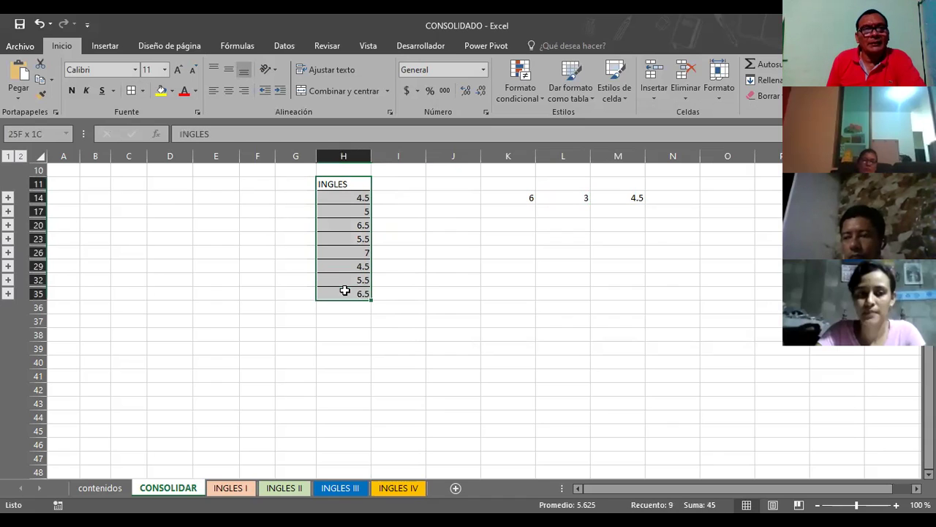
click(144, 90)
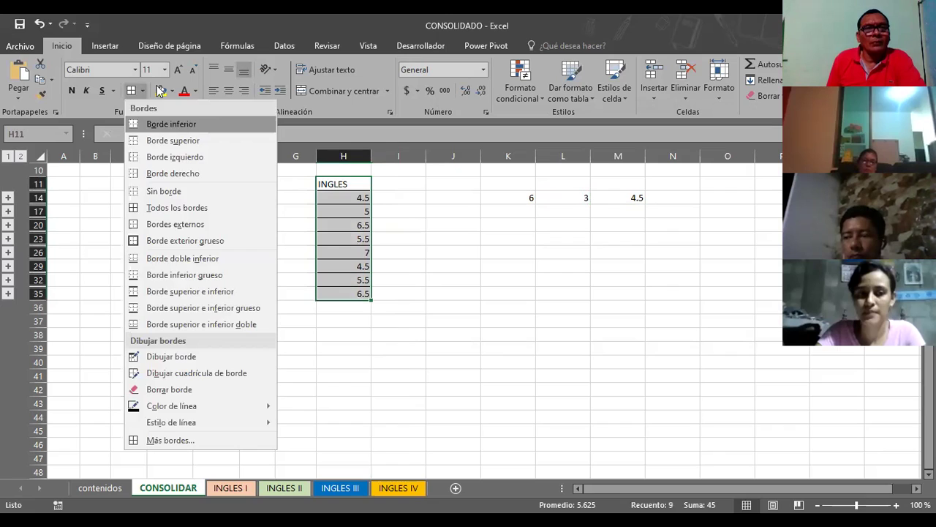
click(472, 224)
click(648, 204)
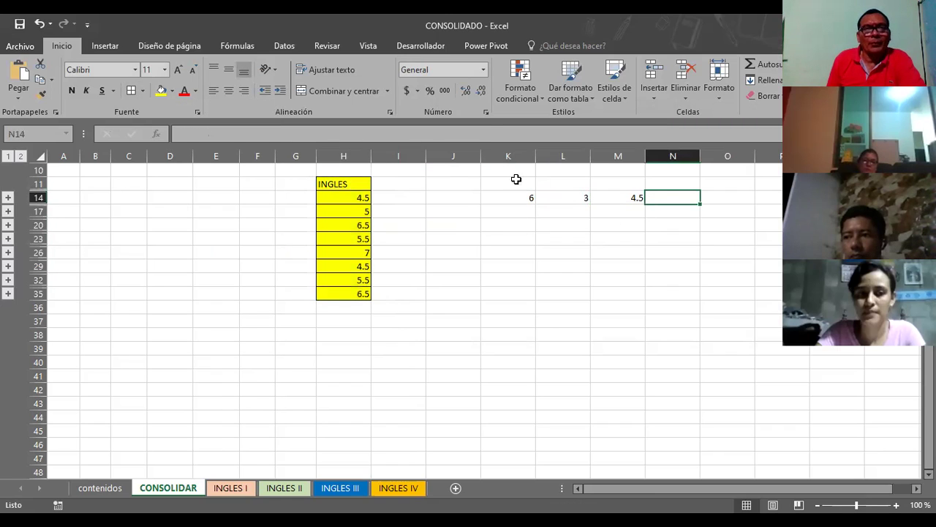
click(635, 198)
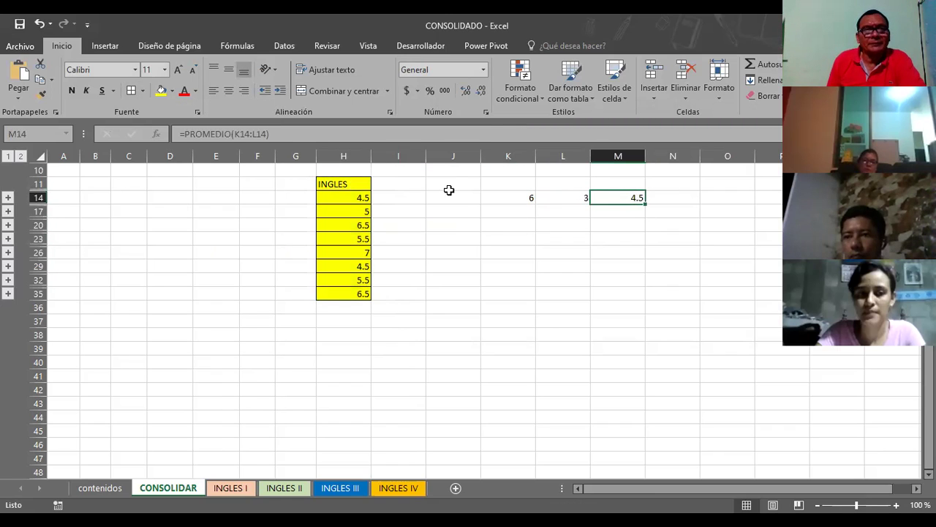
click(159, 91)
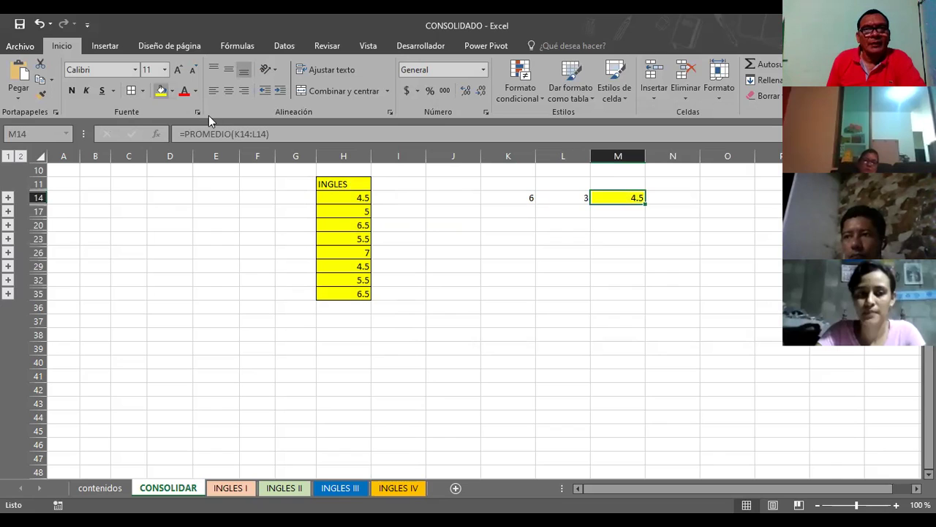
click(463, 240)
click(112, 49)
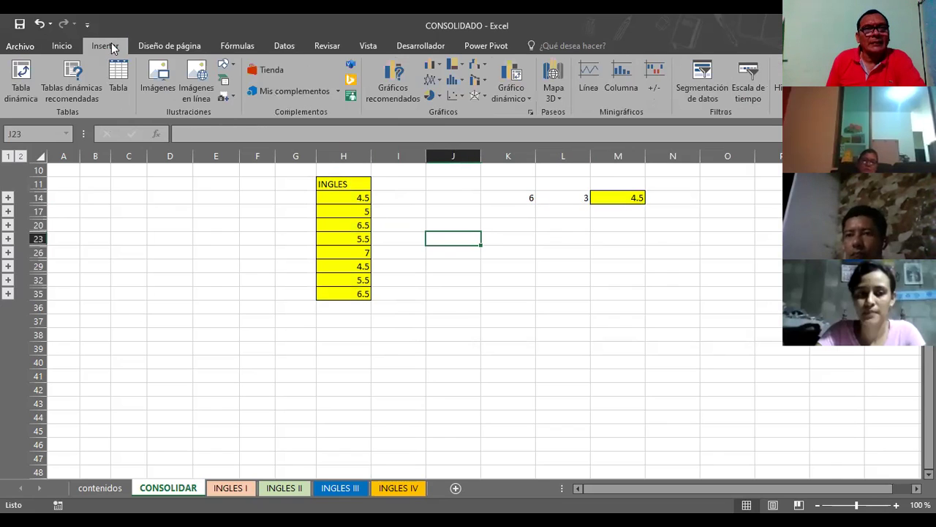
Step: Draw an arrow shape from the 4.5 in H14 across to L14 and give it a black line style
click(225, 64)
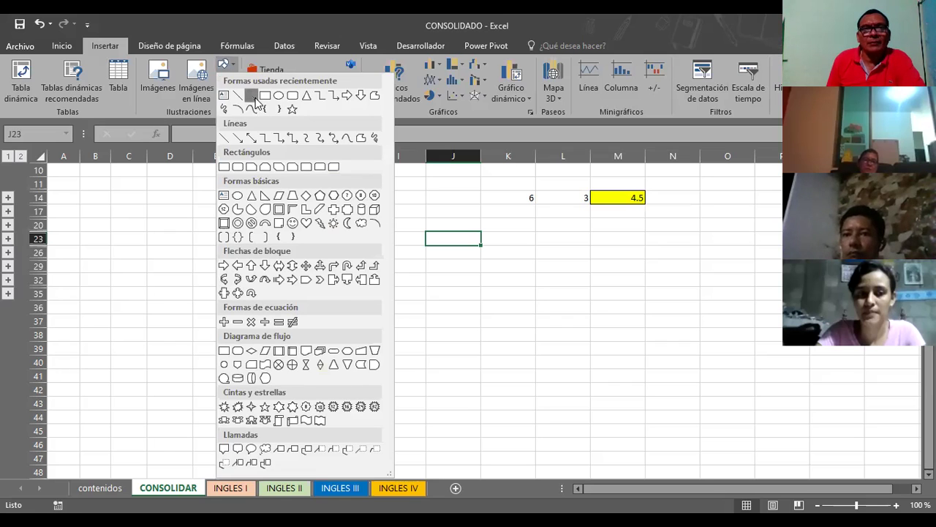
click(253, 95)
mouse_move(376, 197)
mouse_down()
mouse_move(529, 220)
mouse_move(582, 198)
mouse_up()
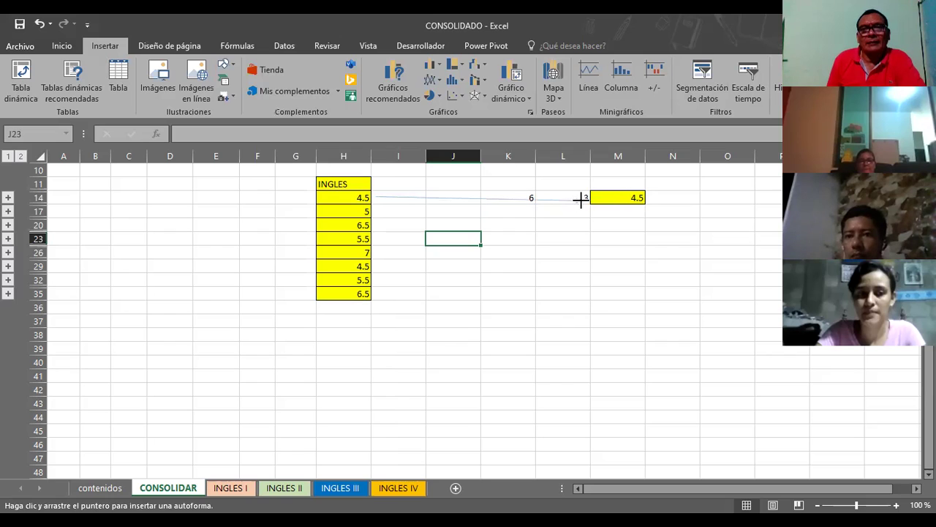
drag(582, 197, 581, 199)
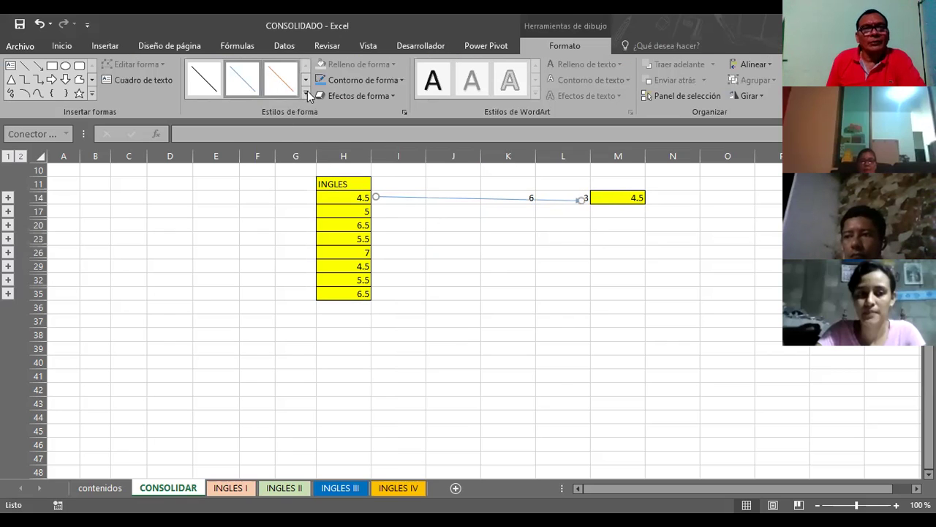
click(307, 94)
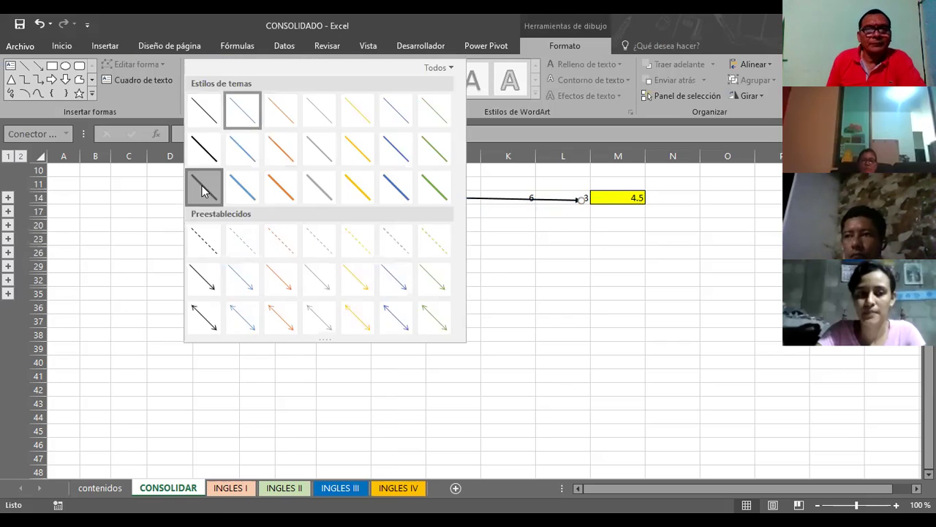
click(474, 222)
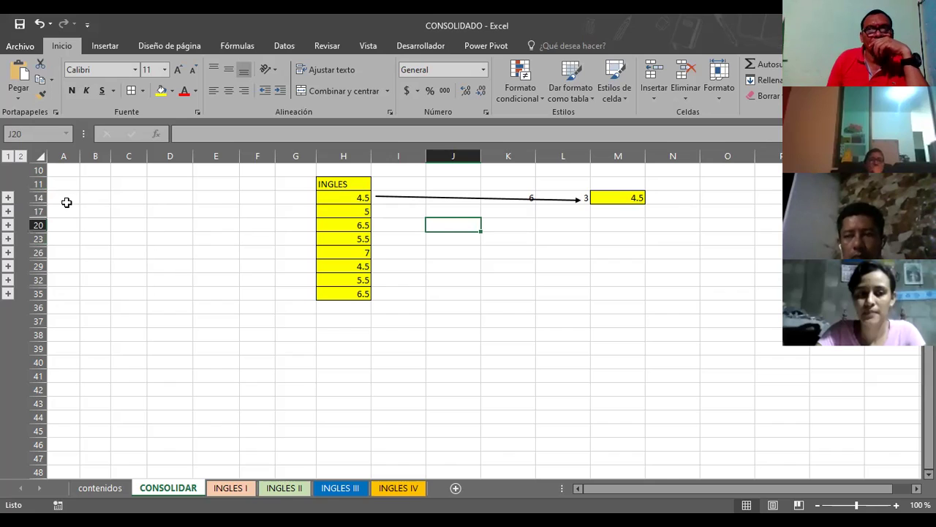
Step: Expand the outline groups at rows 14, 17, 20, 23, 26, 29 and 32 to reveal their source grades
click(8, 198)
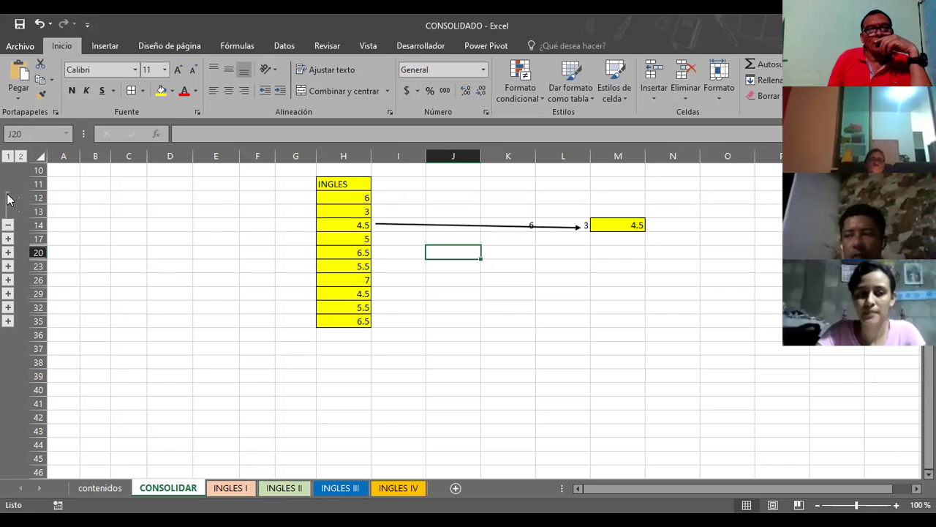
click(7, 240)
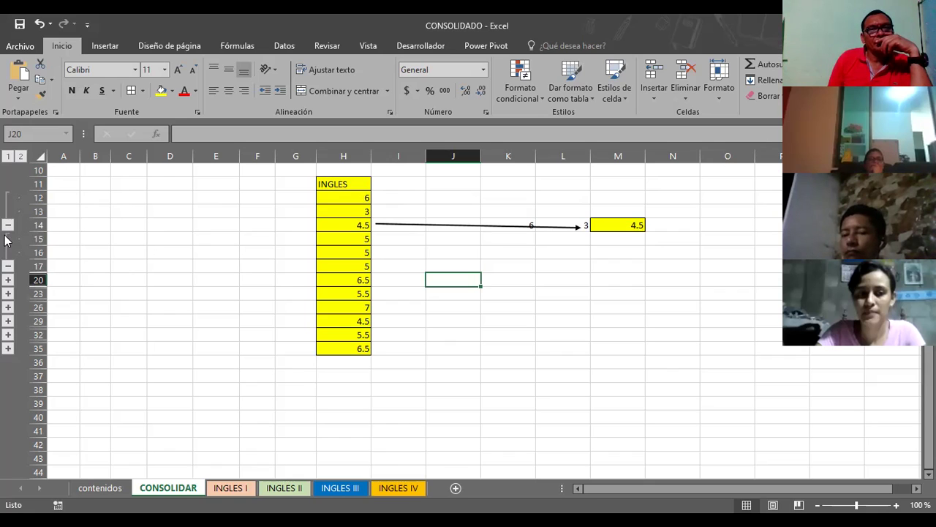
click(8, 280)
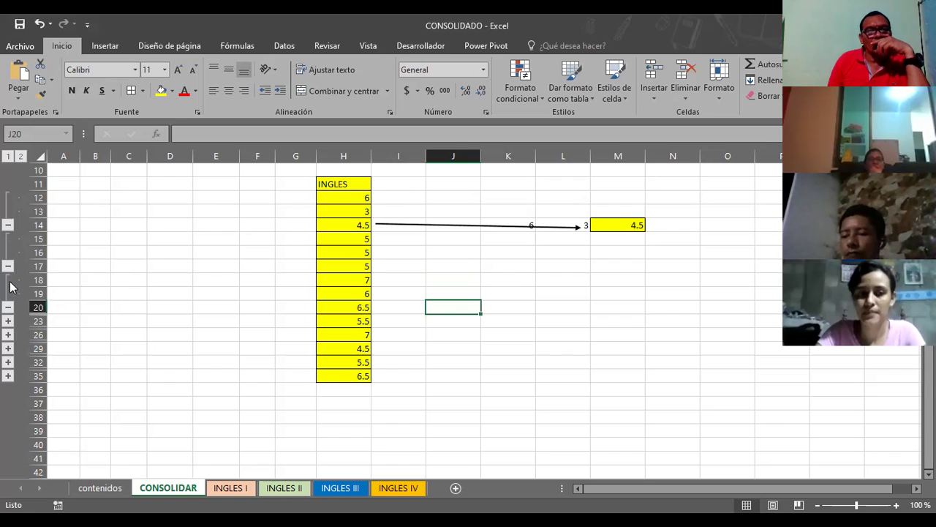
click(8, 320)
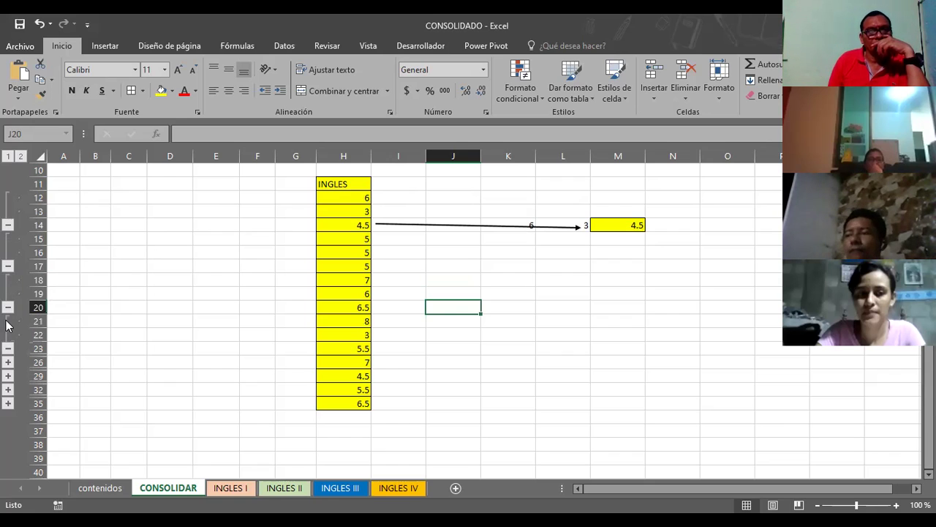
click(8, 362)
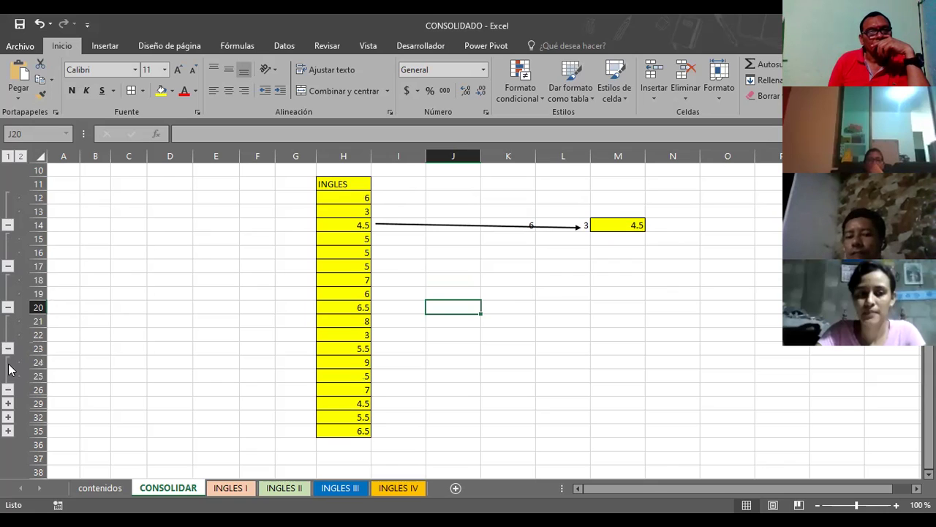
click(8, 403)
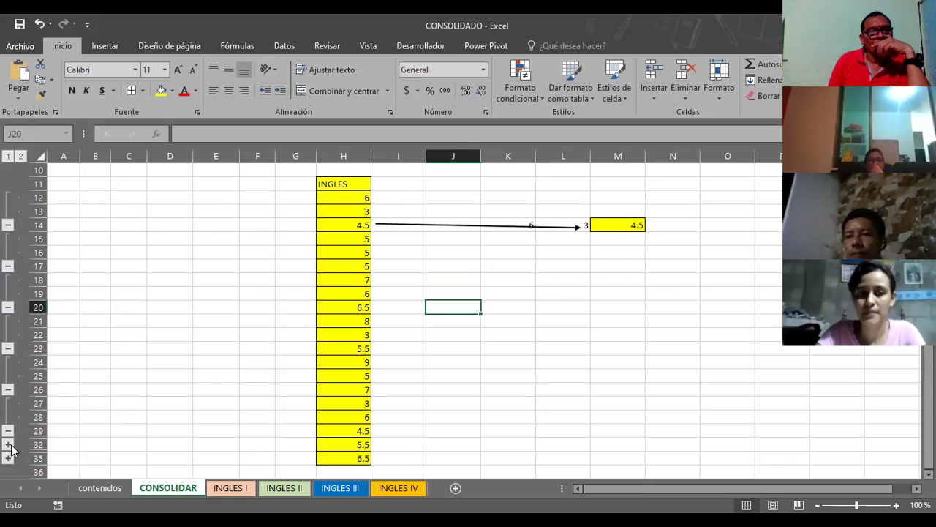
click(8, 444)
scroll(14, 455, down, 1)
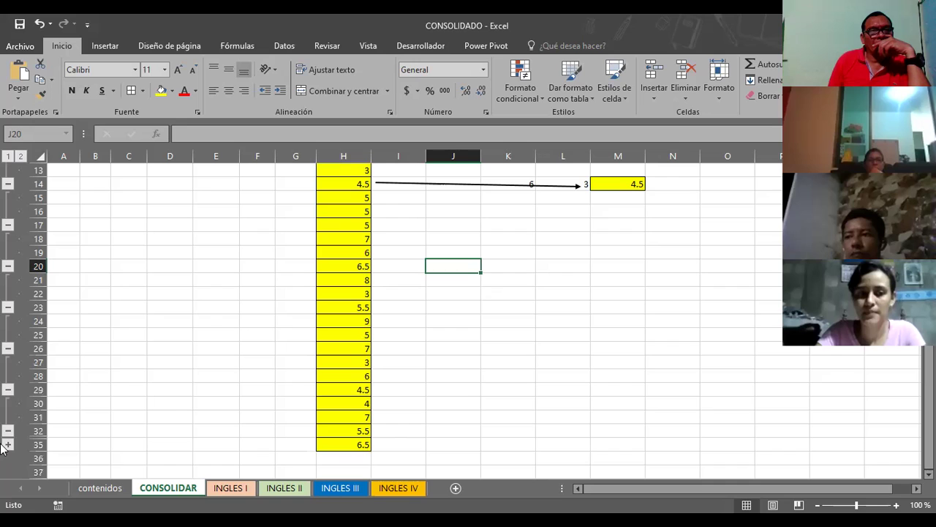
scroll(563, 357, up, 2)
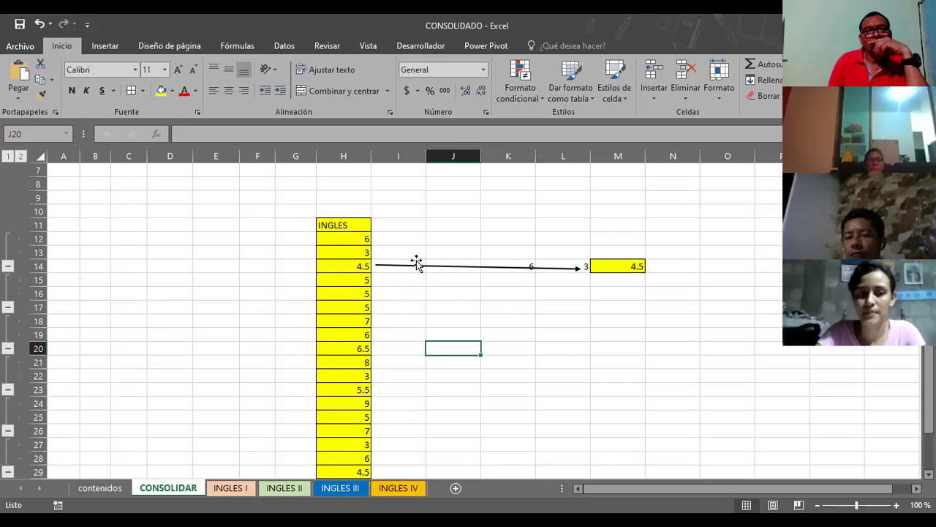
Step: Inspect the H14 average formula and the INGLES detail formulas linking to each source sheet
click(350, 269)
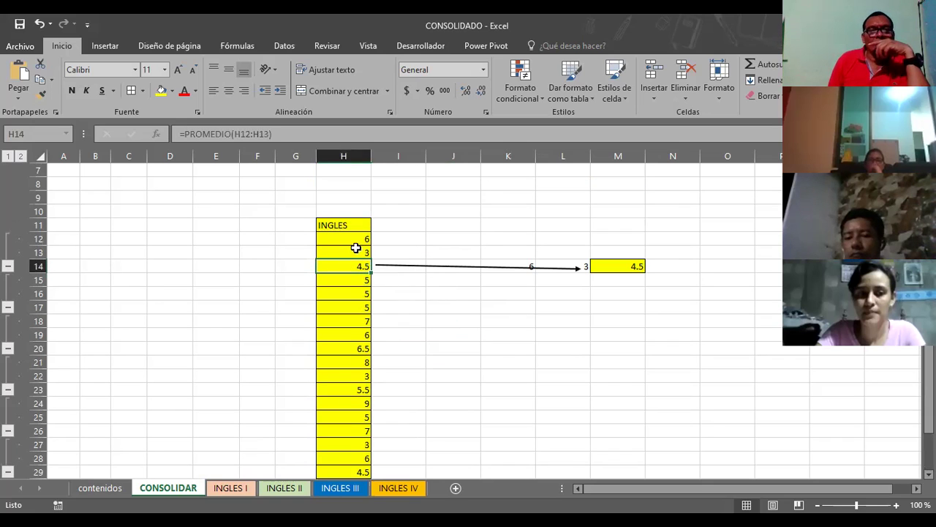
click(356, 236)
click(353, 251)
click(353, 266)
click(352, 276)
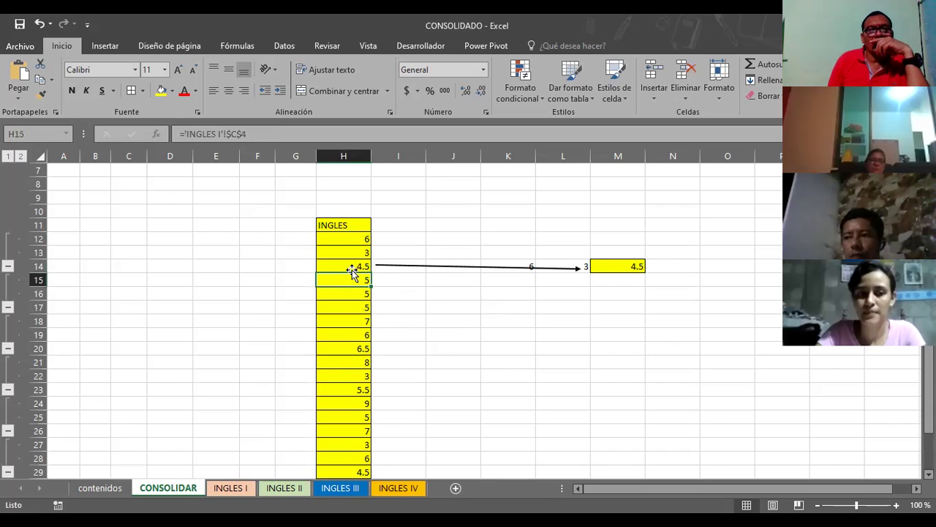
Step: Give H14 a dark blue fill and a larger font, checking the H12 and H13 references
click(351, 268)
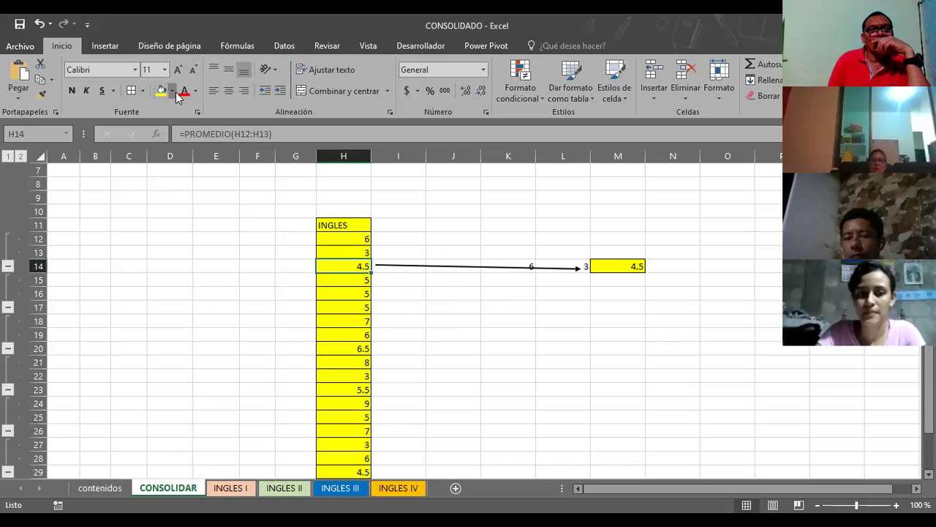
click(173, 91)
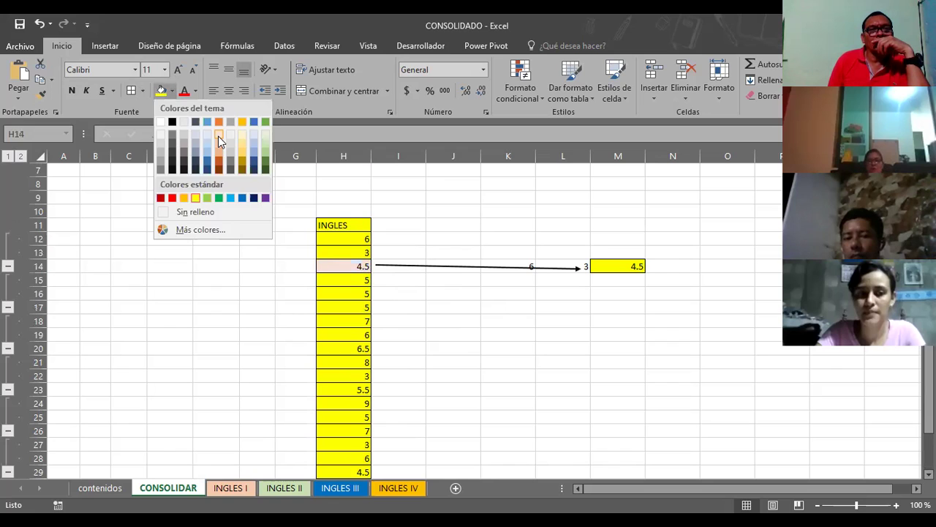
click(253, 160)
click(181, 68)
click(269, 254)
click(345, 240)
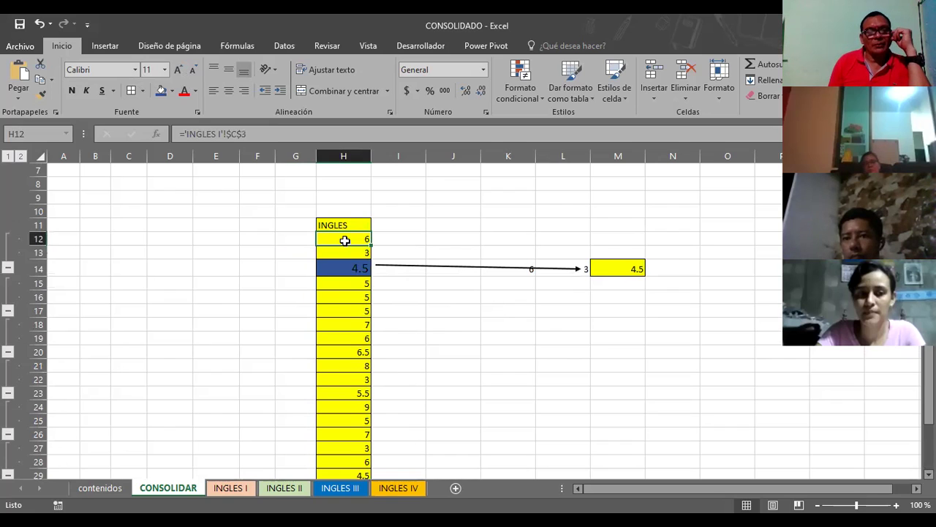
click(343, 250)
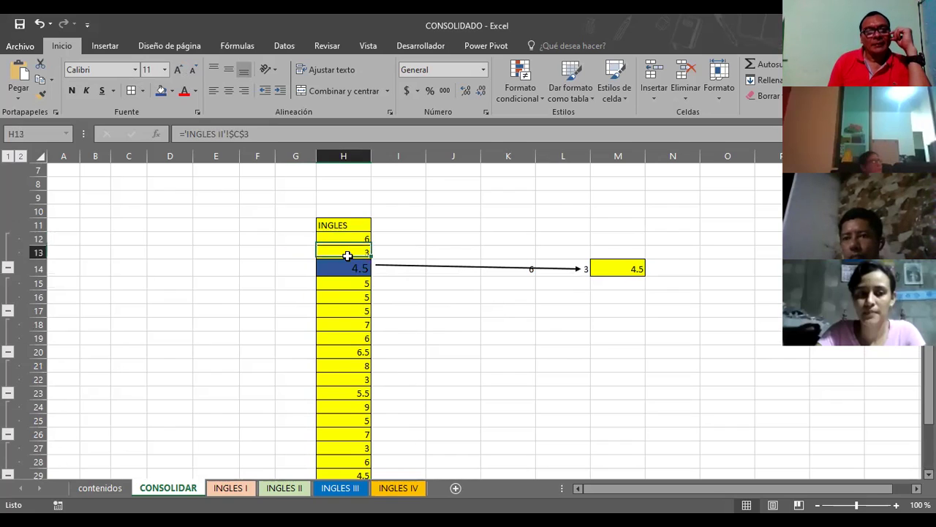
click(342, 268)
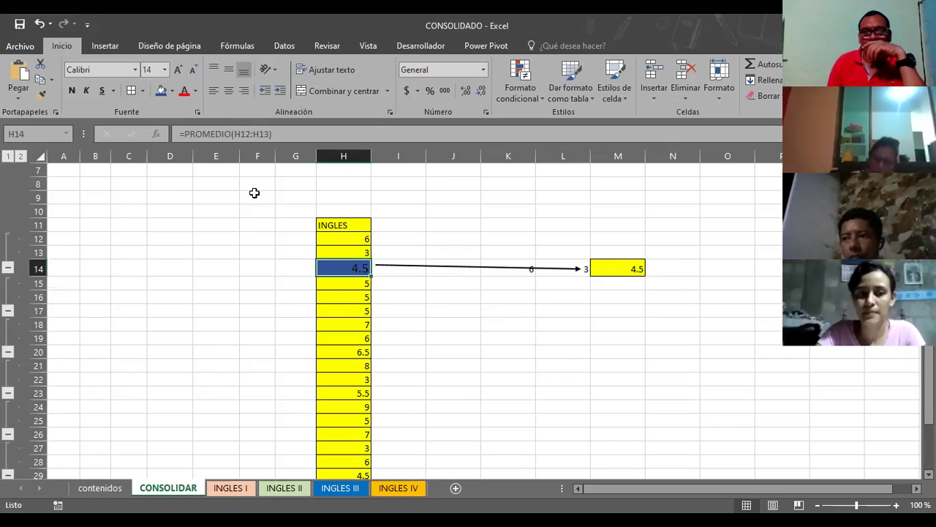
Step: Give H17 a dark blue fill and enlarge its font to 14
click(342, 311)
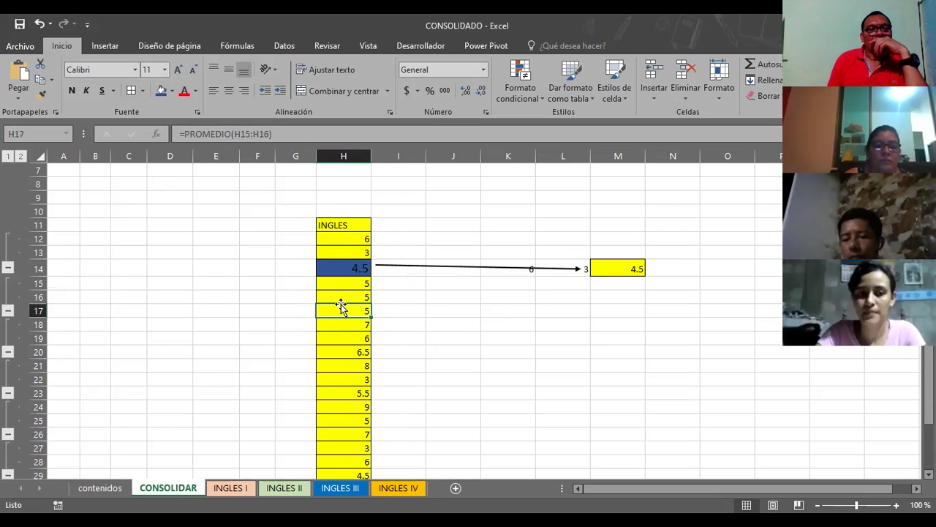
click(159, 93)
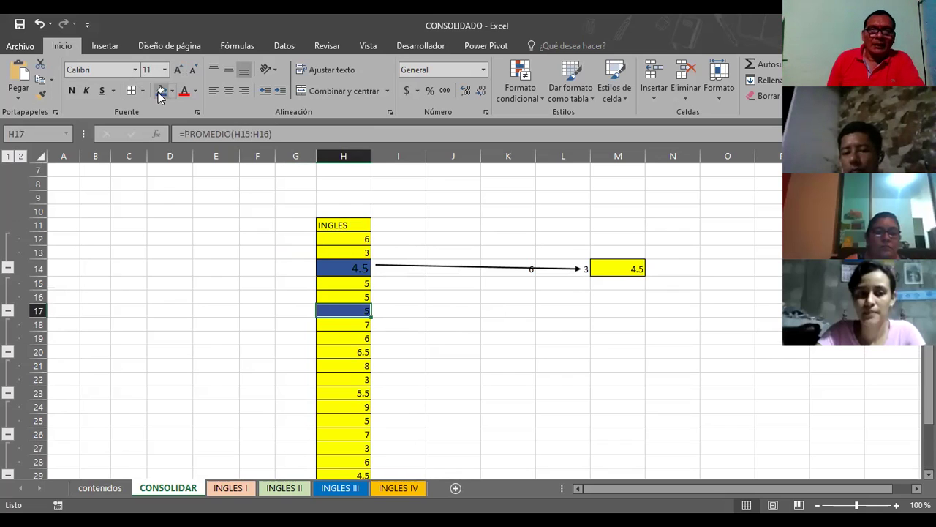
click(177, 71)
click(178, 71)
scroll(500, 224, down, 1)
scroll(500, 223, down, 1)
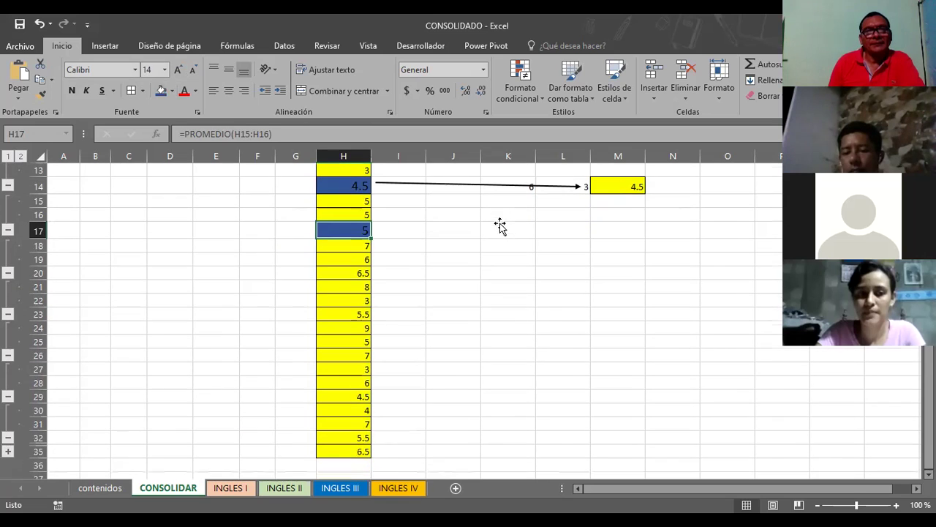
Step: Apply the dark blue fill and 14-point font to H20 and H23 as well
click(349, 275)
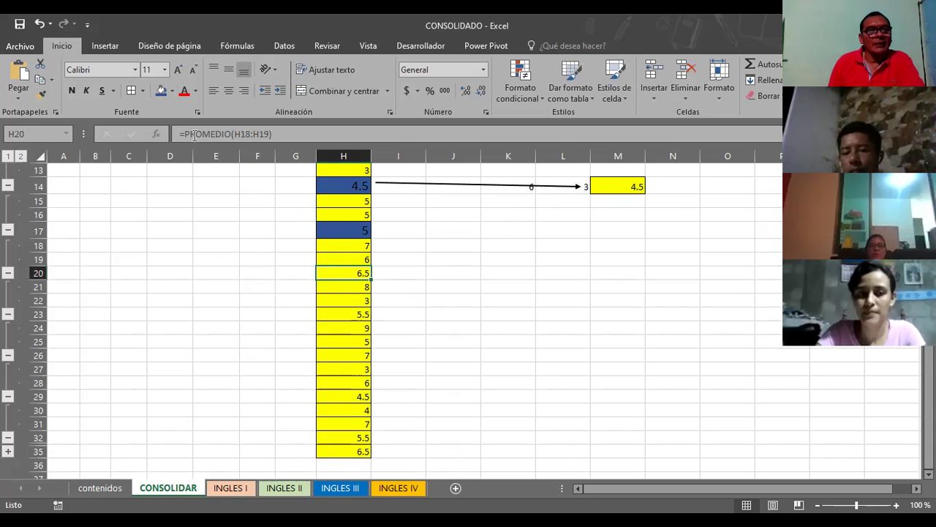
click(179, 67)
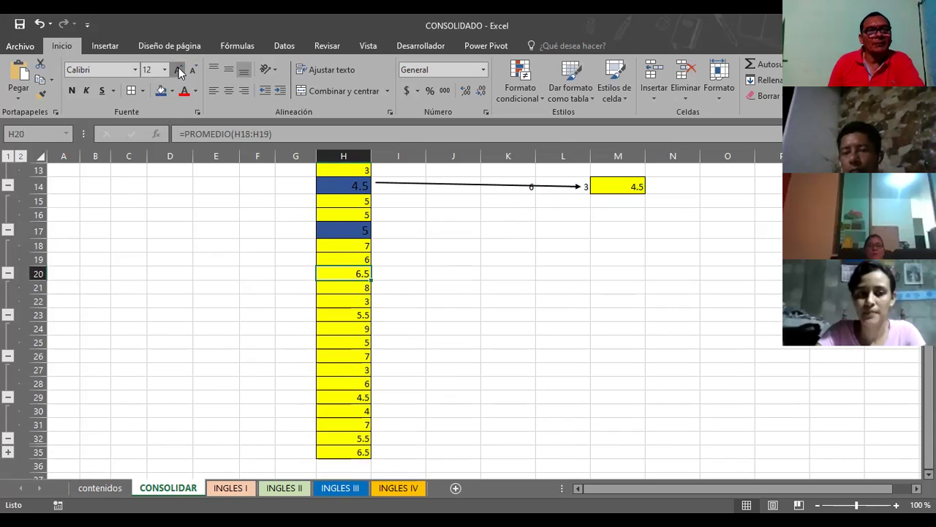
click(178, 67)
click(161, 90)
scroll(454, 260, down, 2)
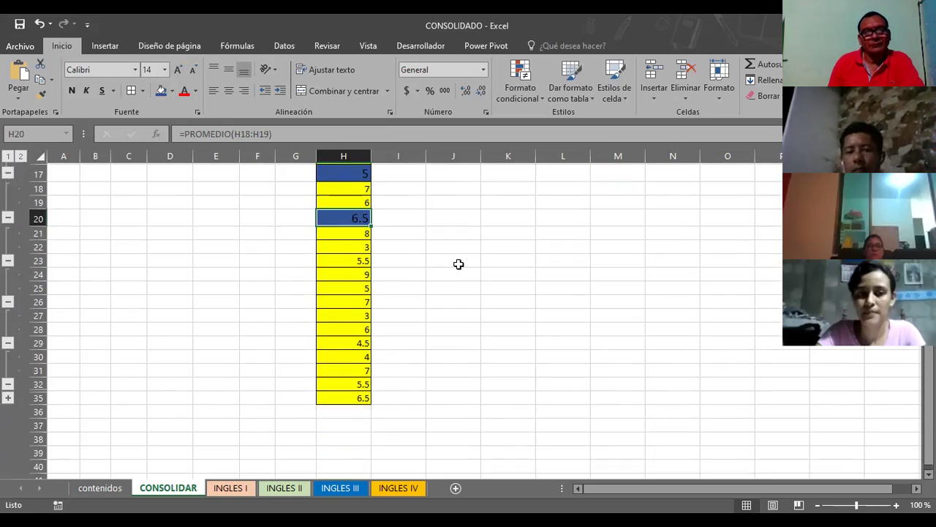
click(350, 228)
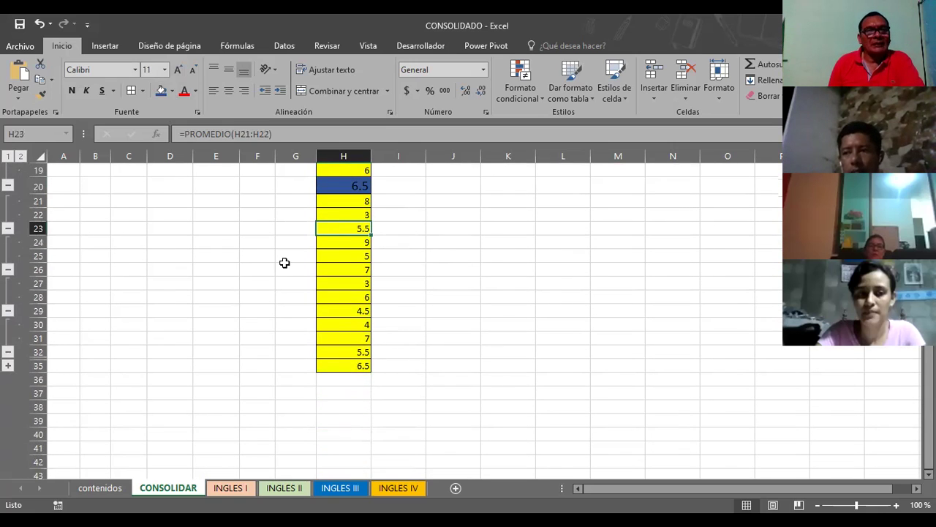
click(161, 90)
click(178, 69)
click(178, 68)
Step: Deselect onto empty cell J25 and switch to the Datos ribbon tab
click(476, 253)
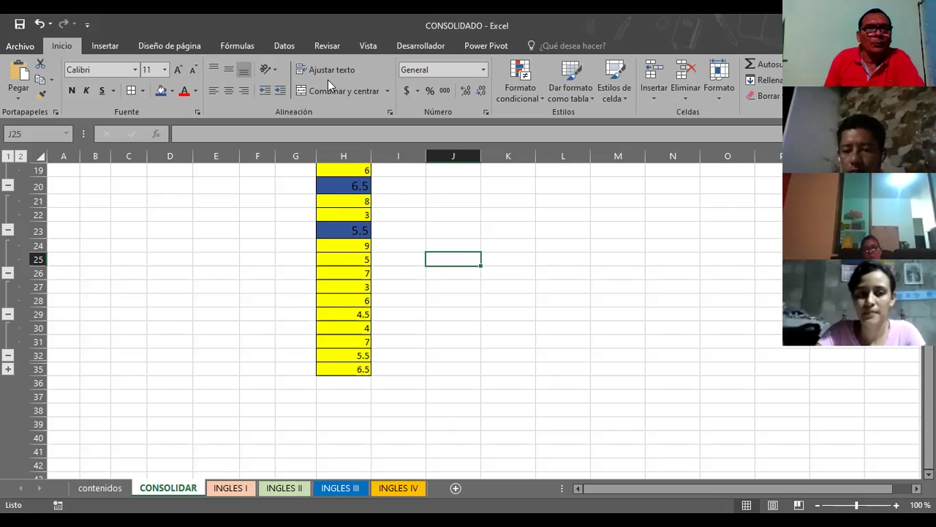
click(278, 48)
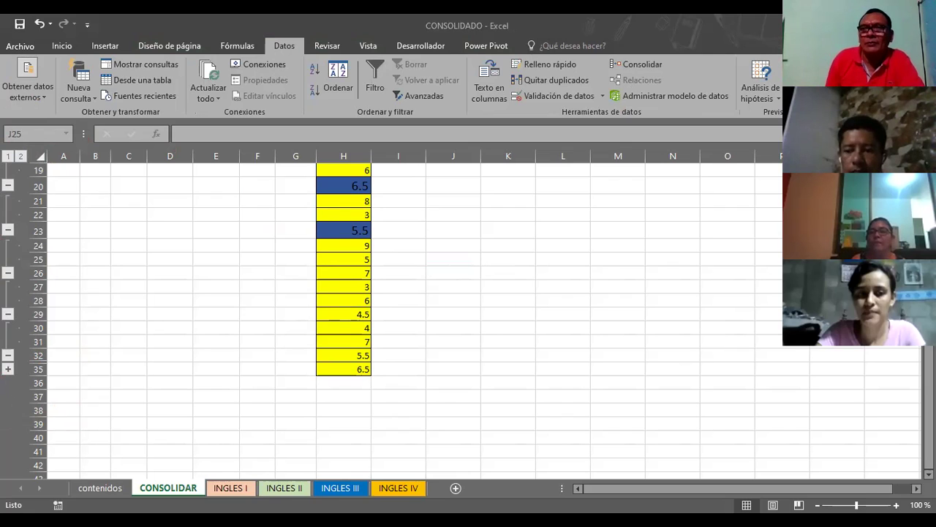
Step: Ungroup and then regroup rows 25–26 using Shift+Alt+Left and Shift+Alt+Right
click(452, 259)
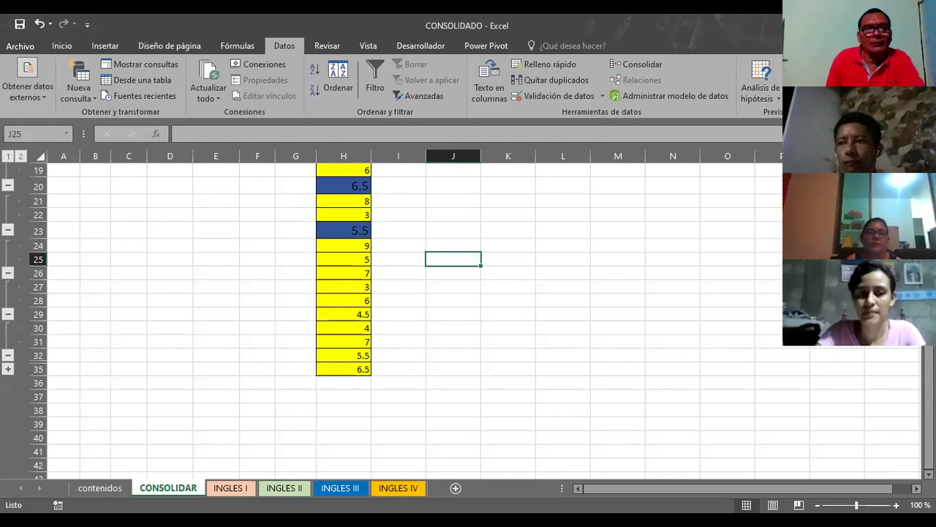
key(alt+shift+Left)
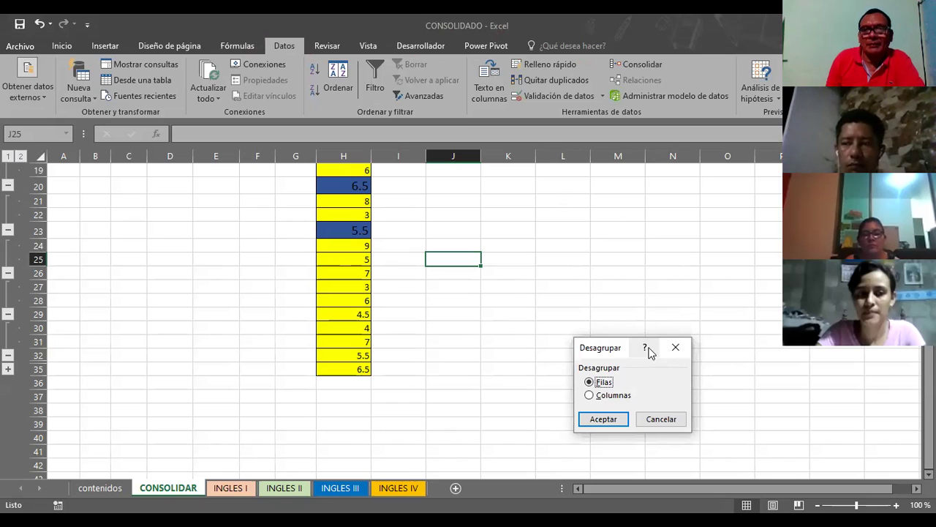
drag(606, 339, 569, 199)
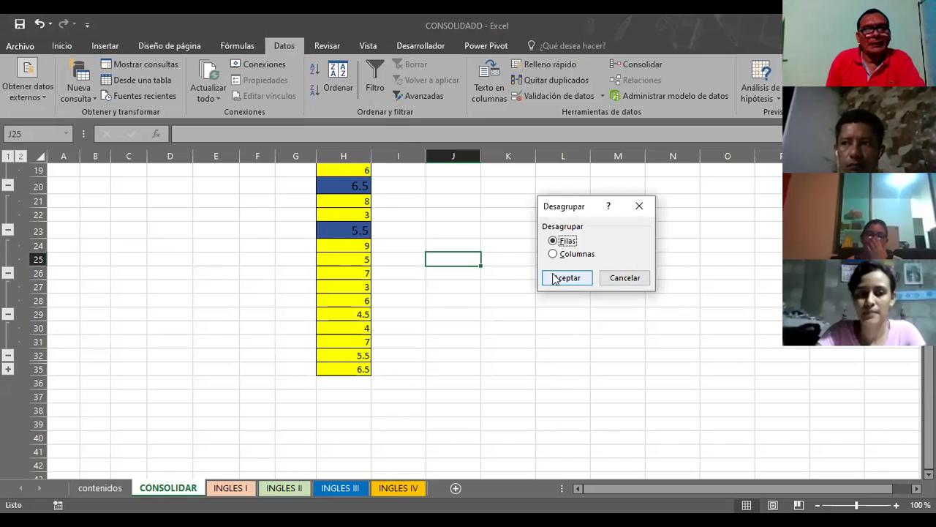
click(553, 253)
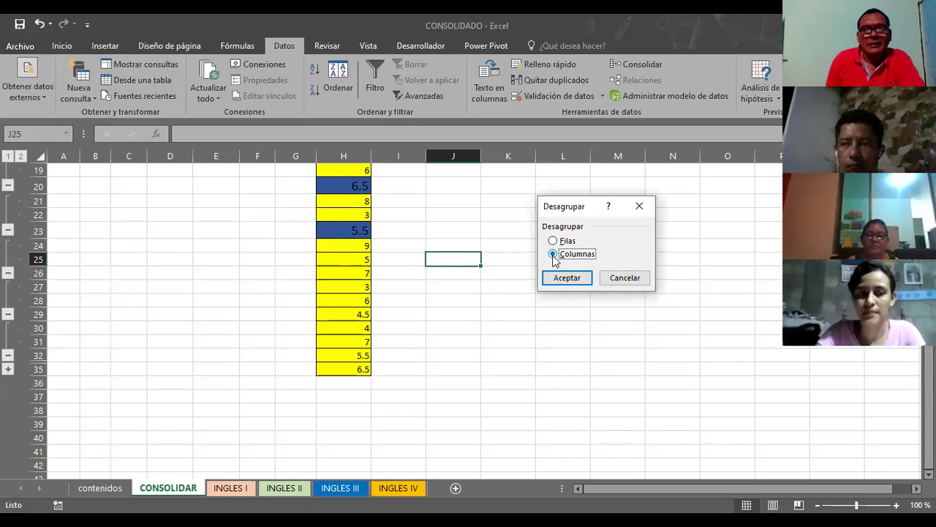
click(559, 280)
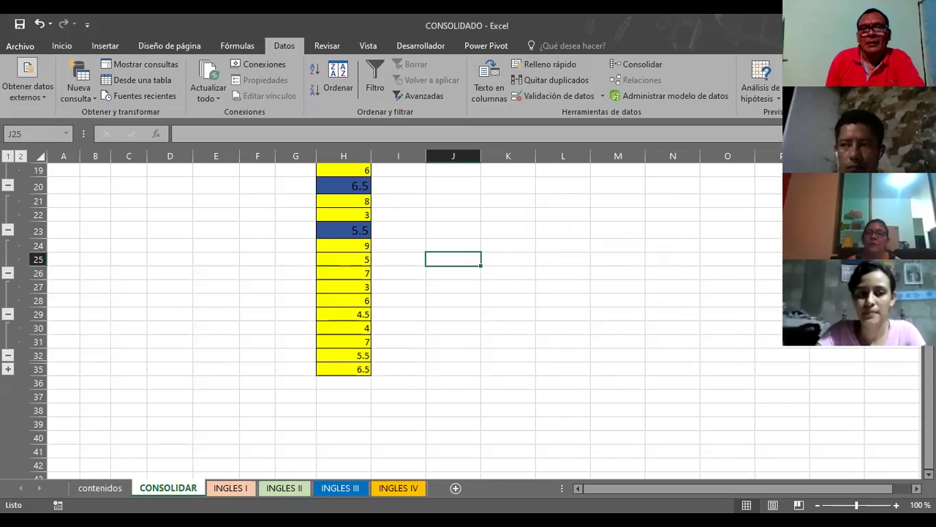
key(alt+shift+Left)
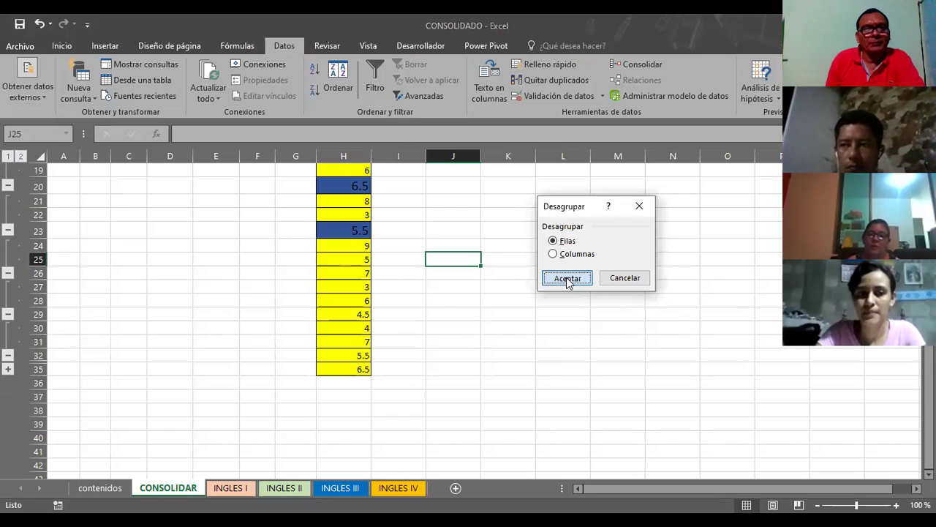
click(568, 279)
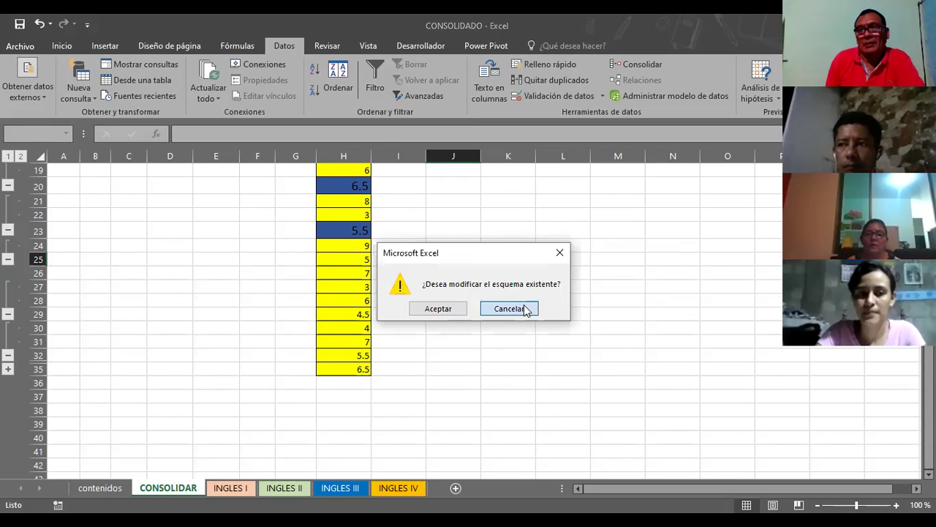
click(524, 308)
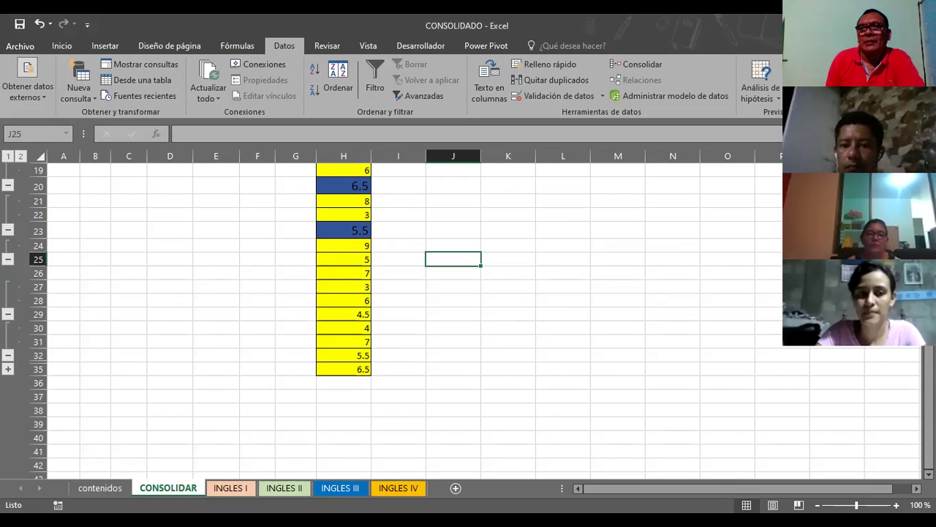
key(shift+alt+Right)
click(571, 279)
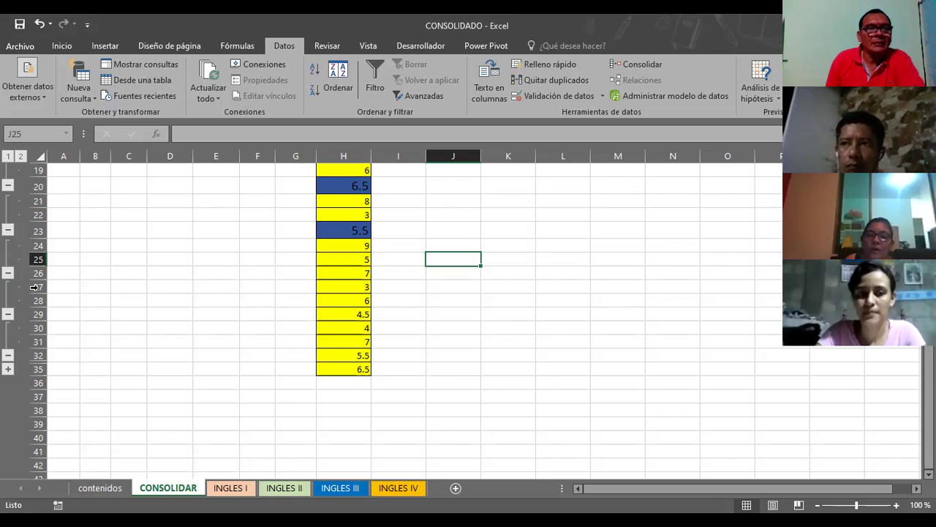
Step: Collapse the outline groups above the averages in rows 20, 23, 26, 29 and 32
click(8, 273)
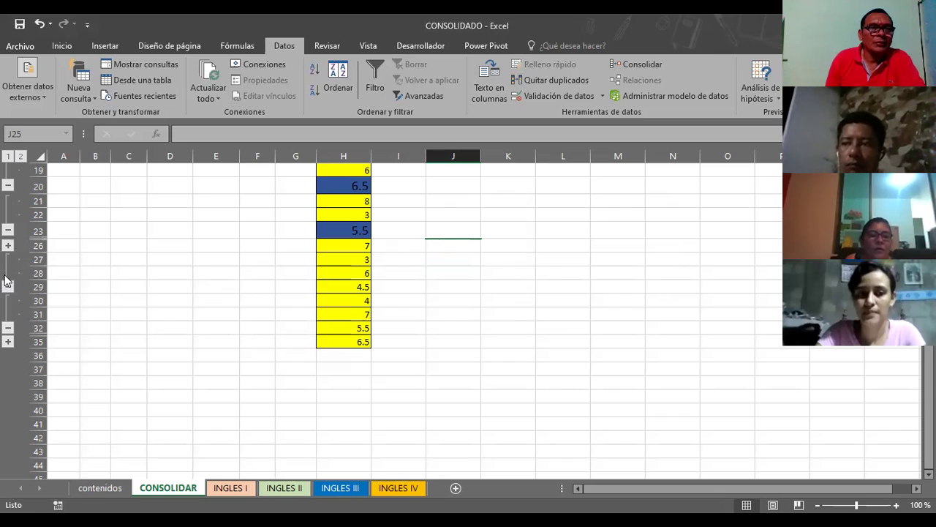
click(8, 286)
click(8, 229)
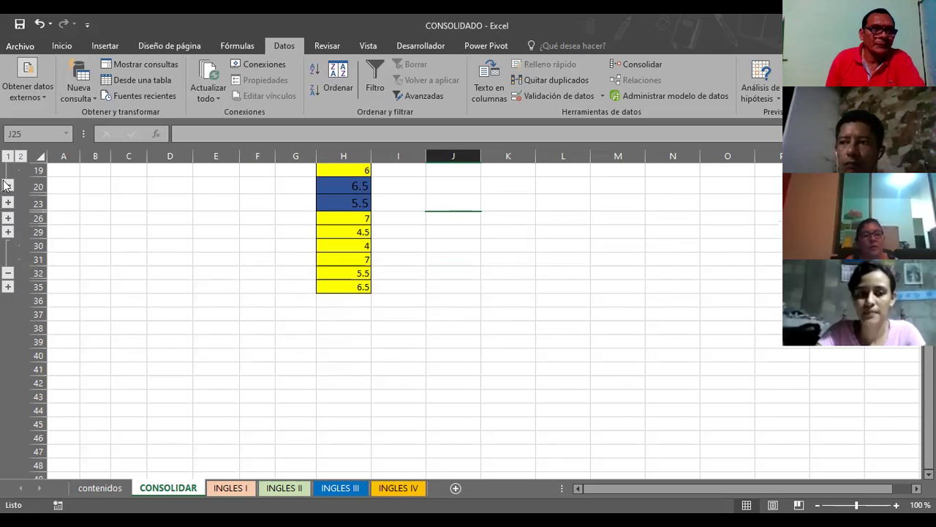
click(8, 185)
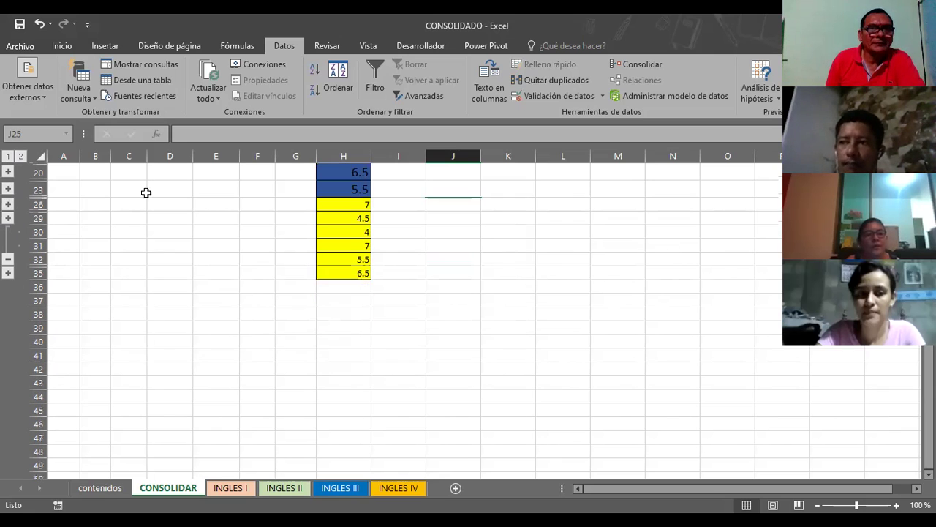
click(8, 257)
click(140, 216)
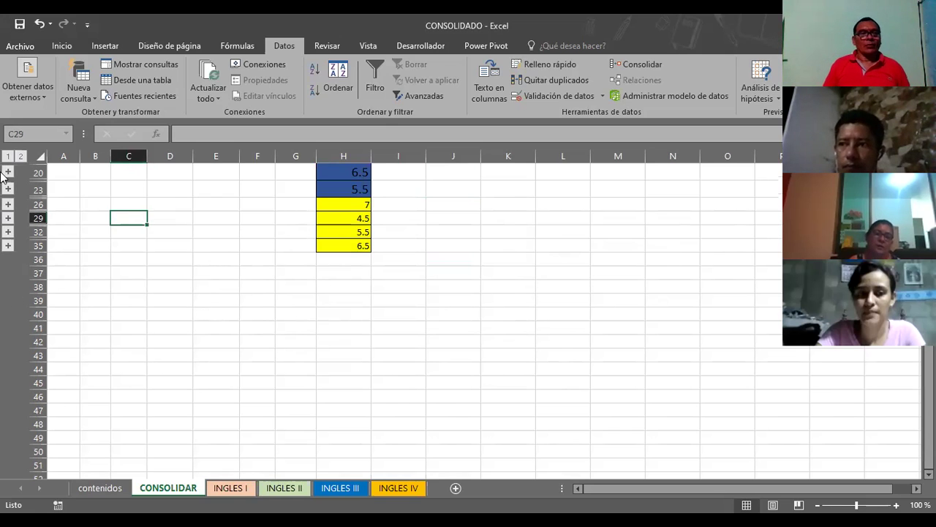
Step: Select rows 1–103 on CONSOLIDAR and delete them with Eliminar
scroll(101, 205, up, 7)
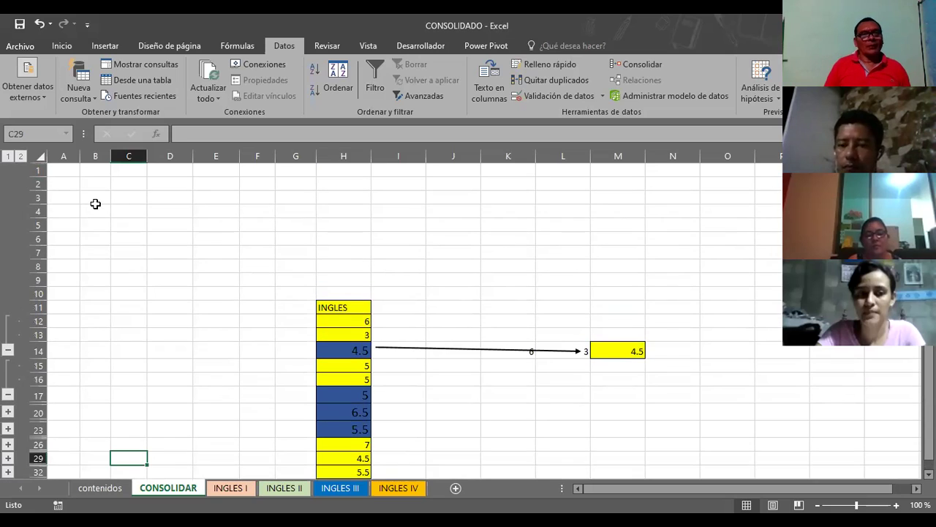
drag(37, 169, 29, 474)
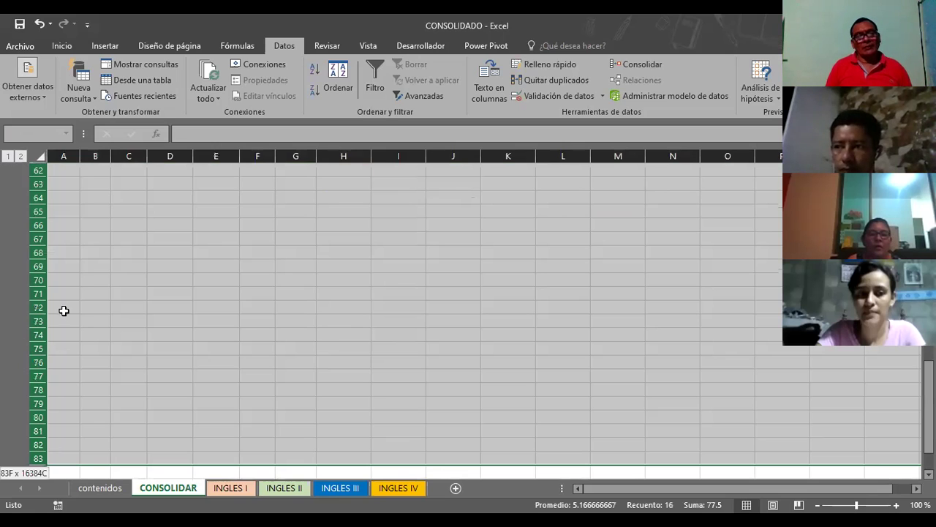
drag(18, 341, 37, 267)
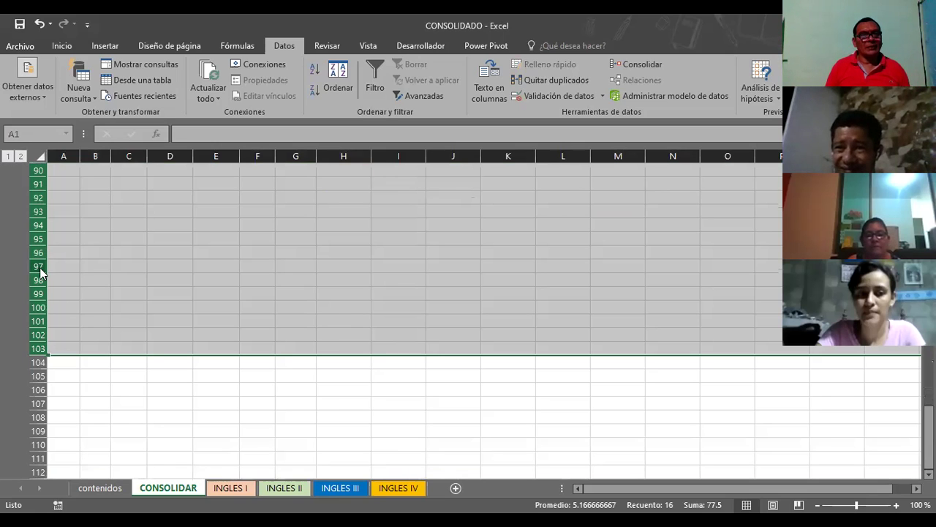
right_click(39, 267)
click(107, 378)
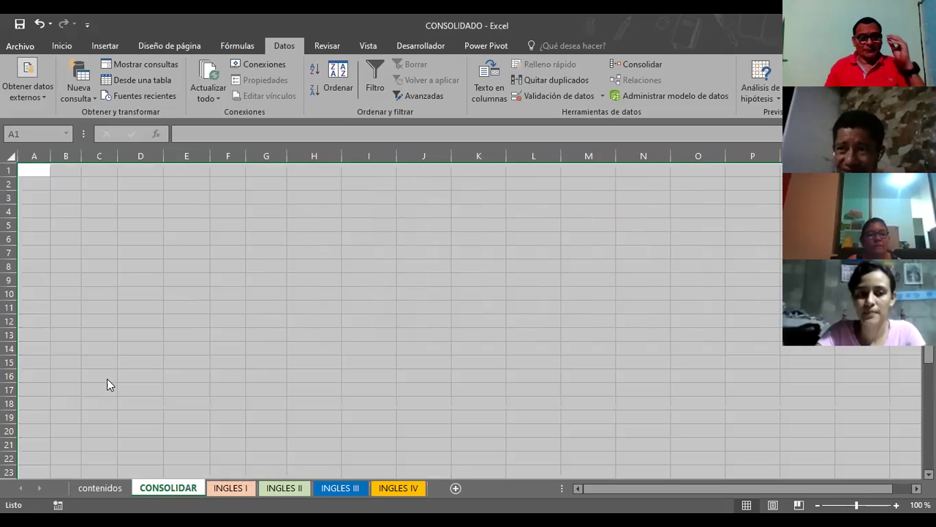
Step: Insert a new blank sheet, Hoja1, after CONSOLIDAR and select its cell A1
click(99, 223)
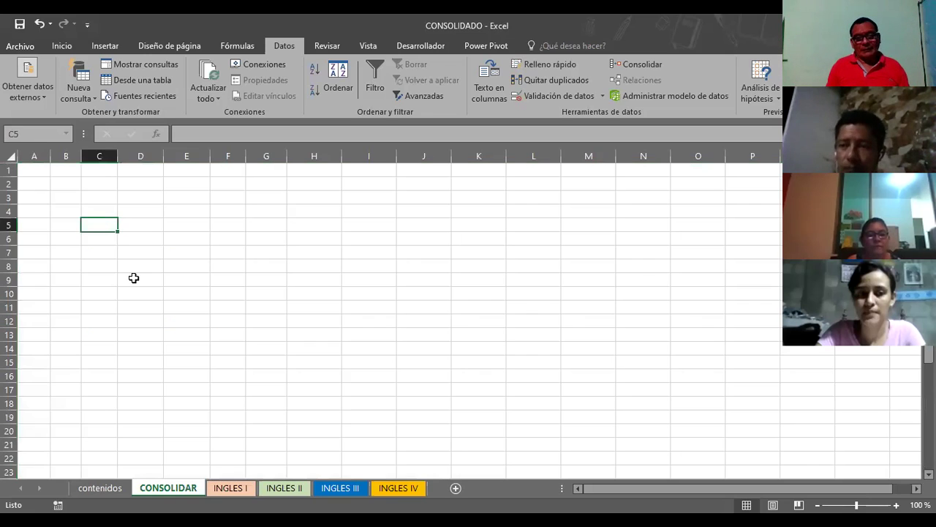
click(103, 489)
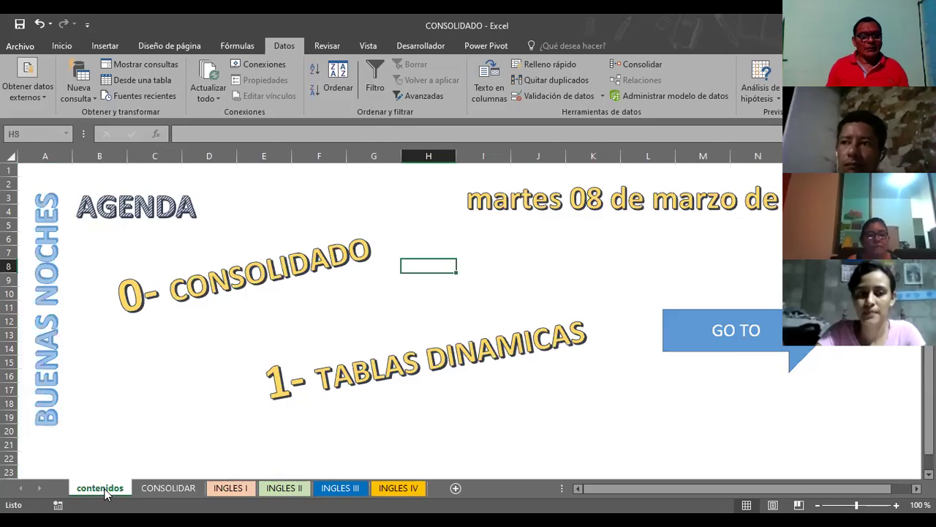
click(162, 490)
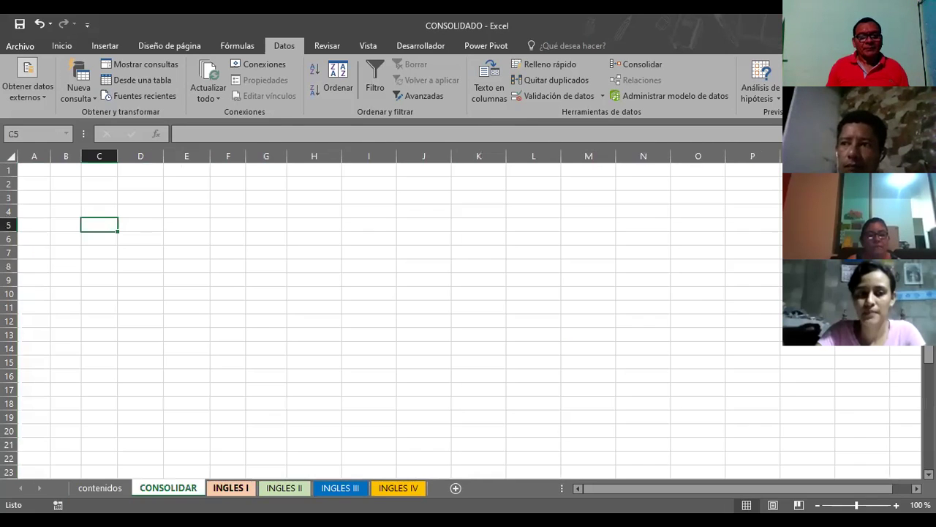
click(458, 488)
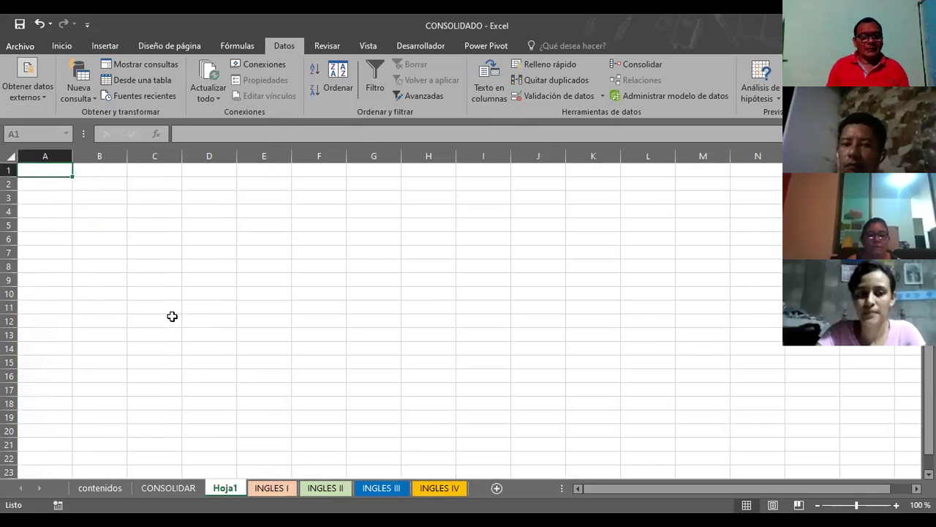
click(195, 243)
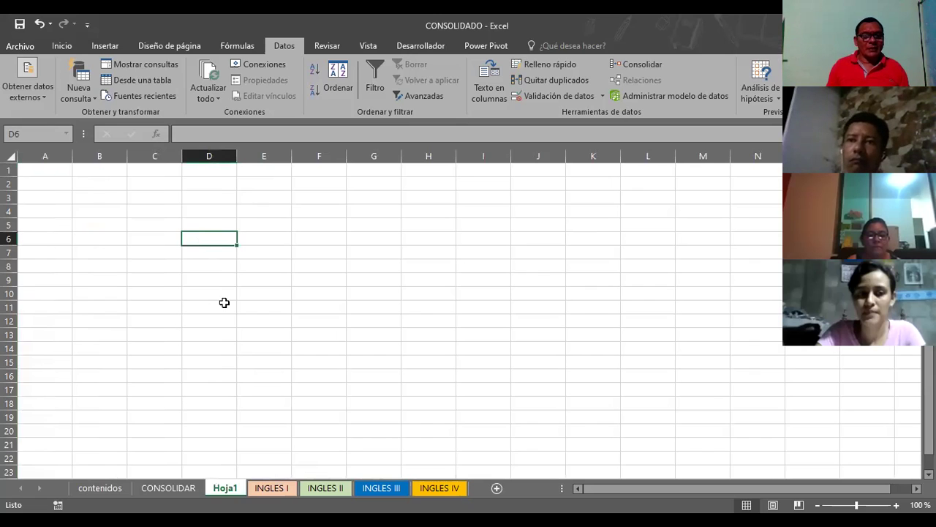
click(49, 170)
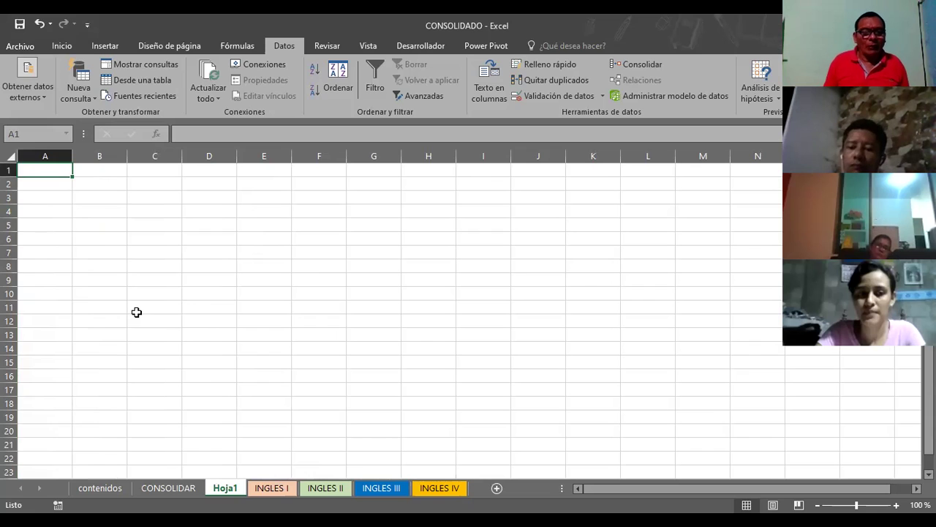
Step: Open Consolidar, set Función to Cuenta, and add the named range INGCICLOI as a reference
click(633, 70)
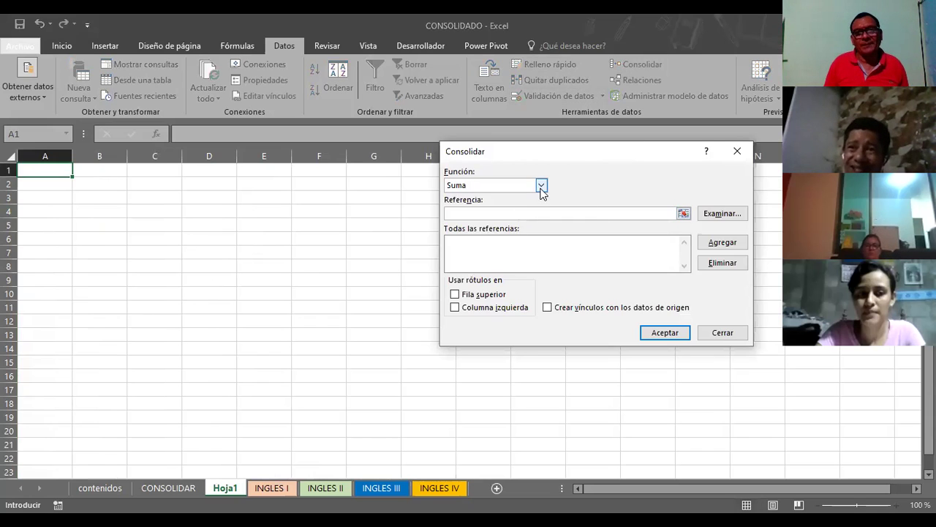
click(541, 185)
click(482, 205)
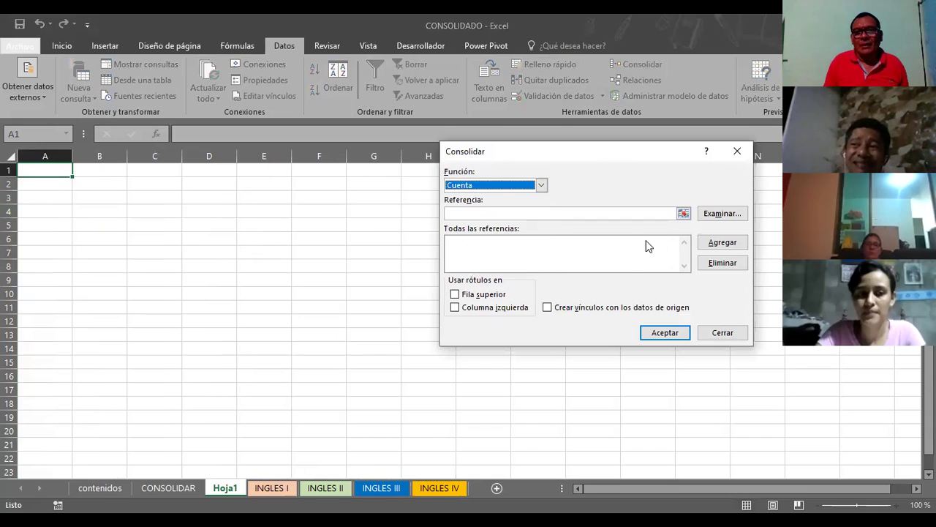
click(683, 212)
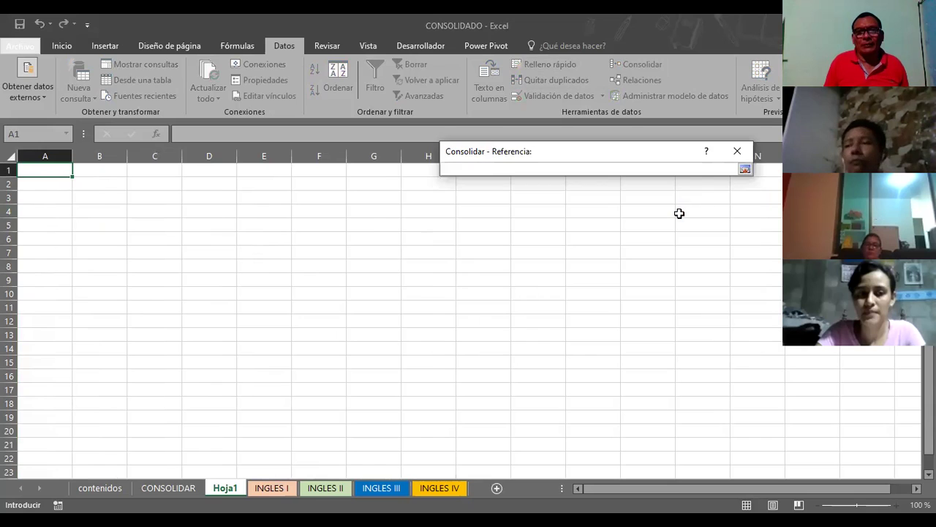
click(744, 171)
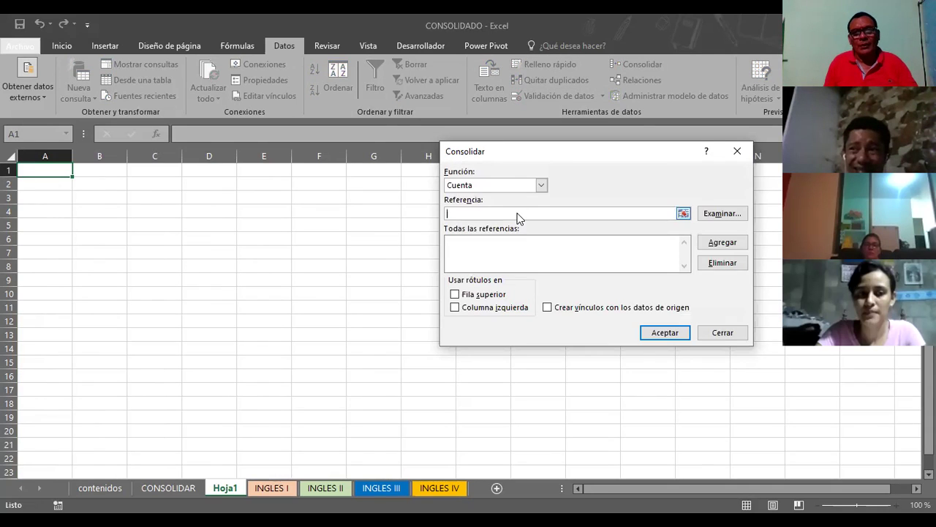
key(F3)
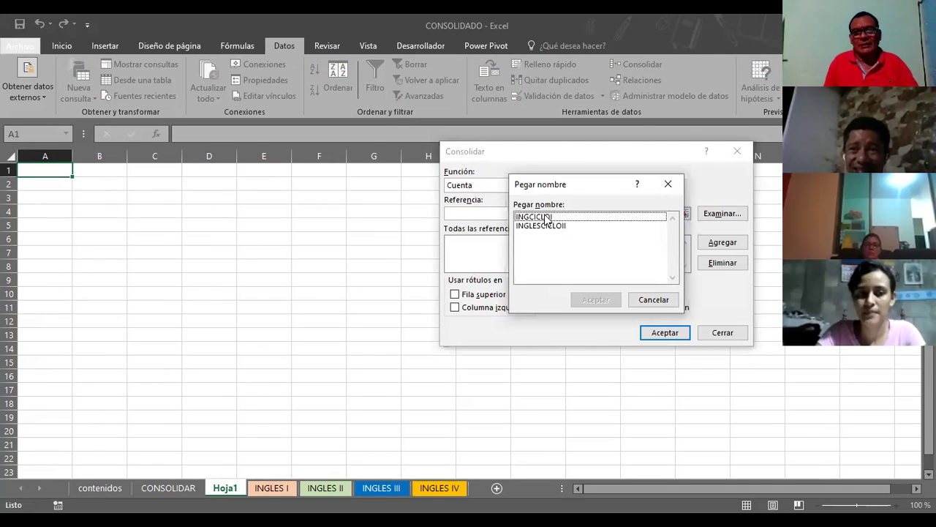
click(545, 218)
click(593, 300)
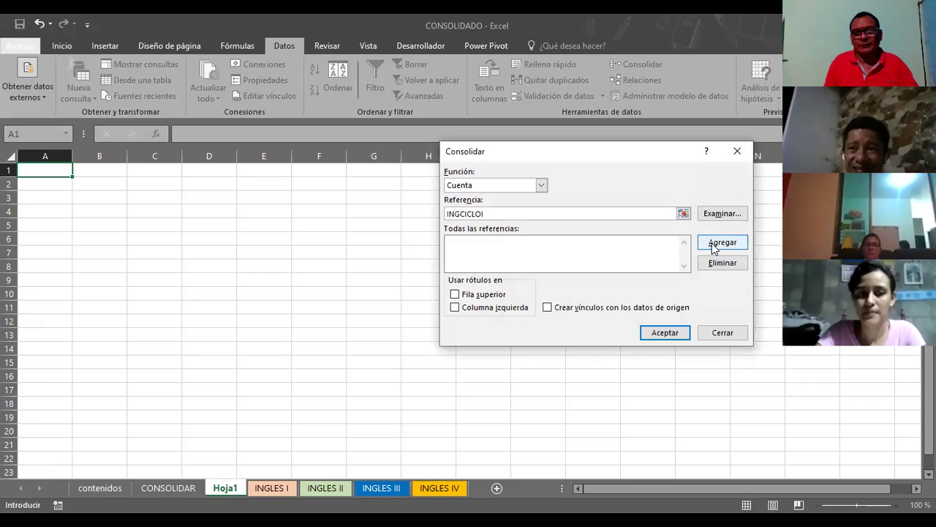
click(714, 248)
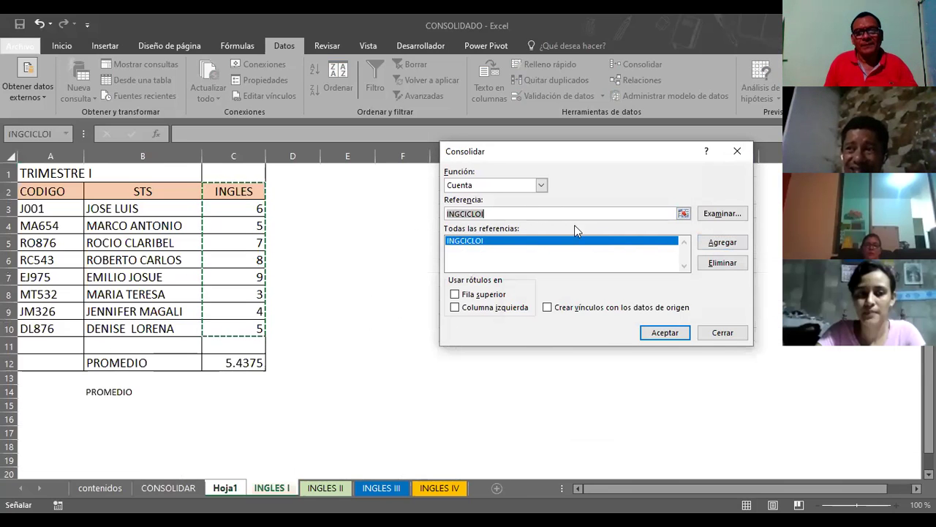
Step: Paste the named range INGLESCICLOII into Referencia, then erase it again
click(682, 213)
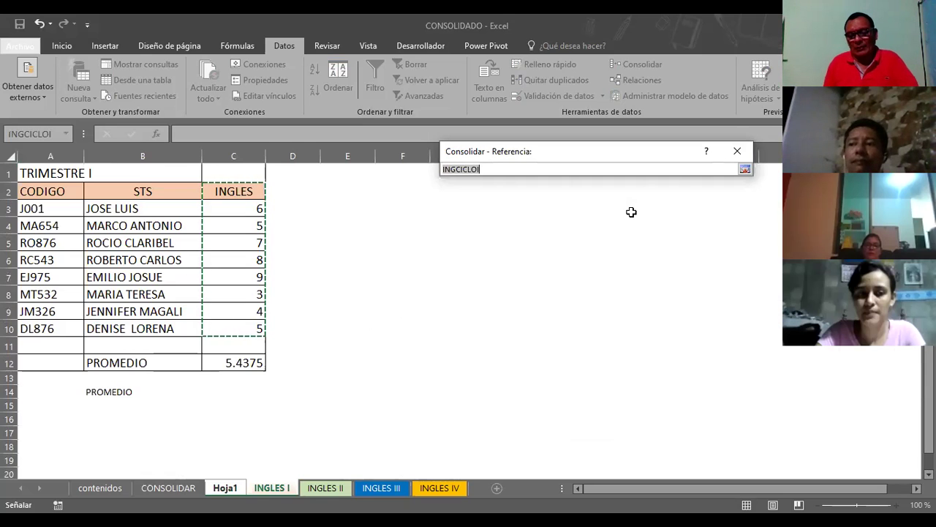
click(744, 168)
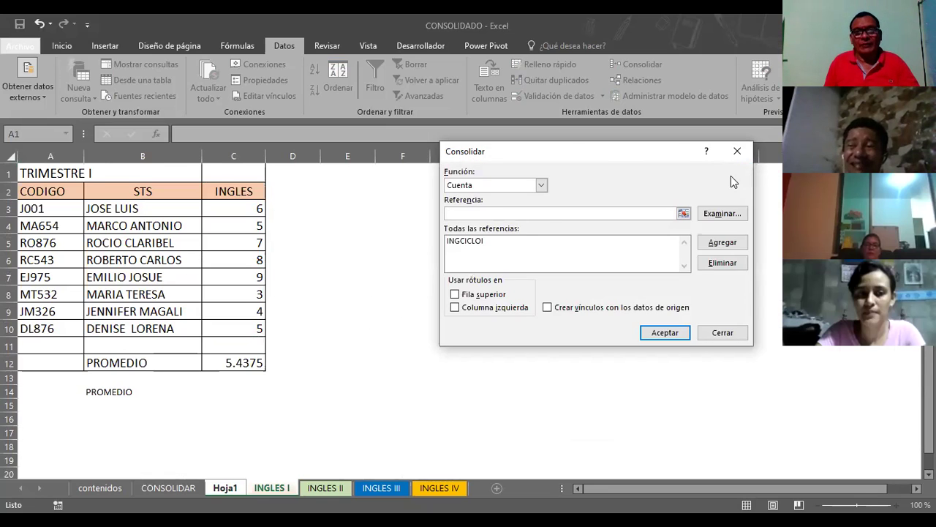
key(F3)
click(556, 225)
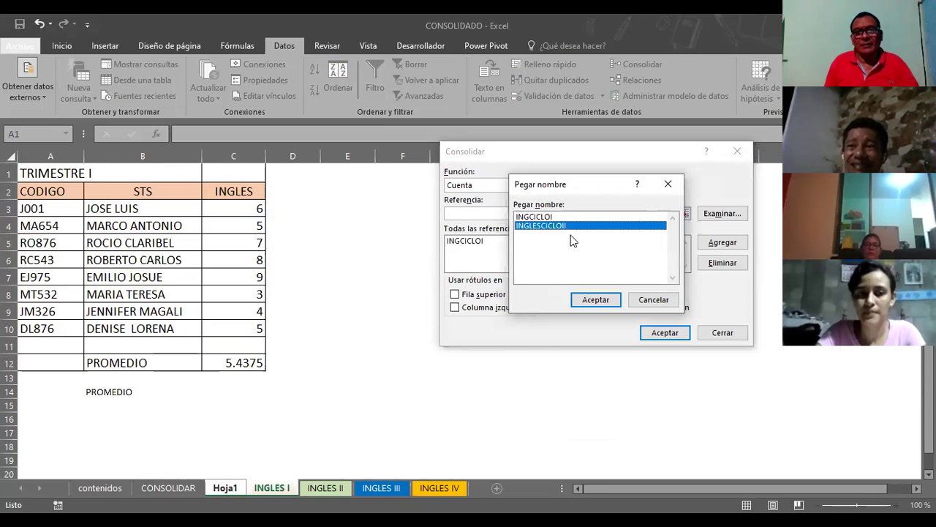
click(597, 299)
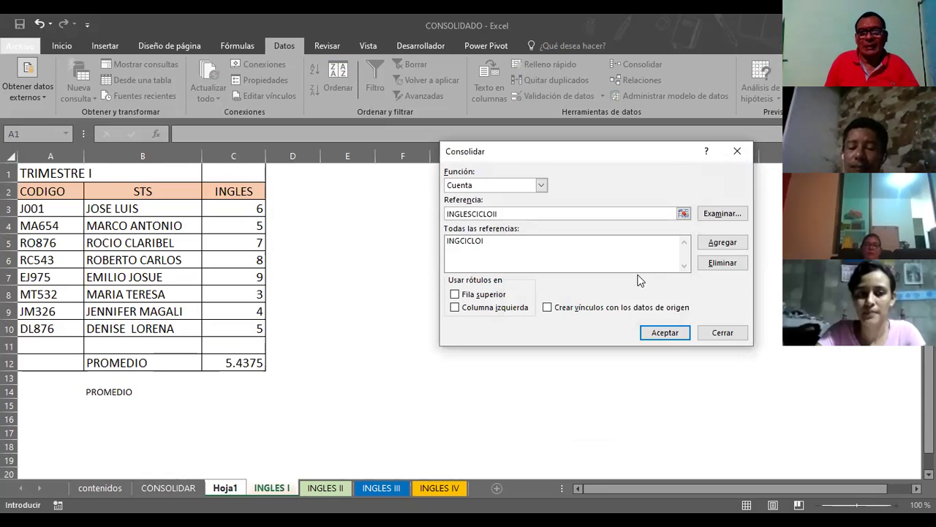
click(683, 213)
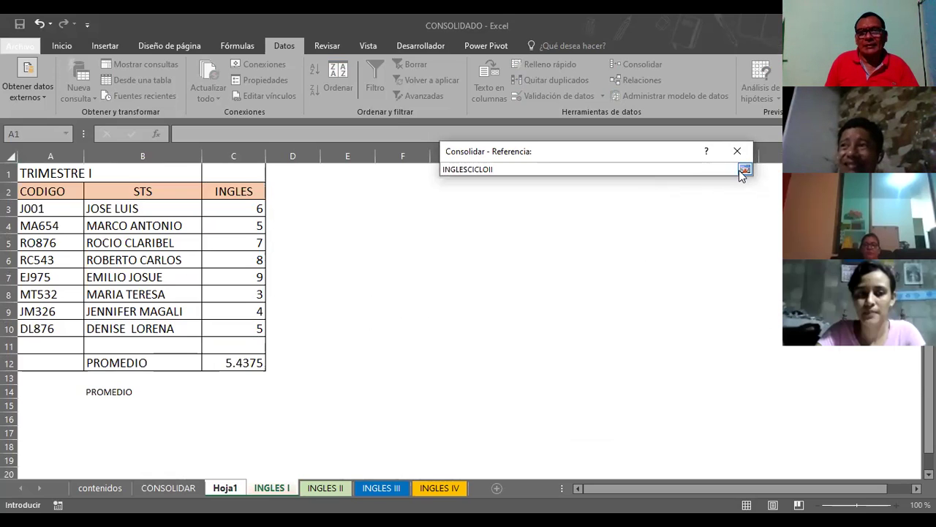
click(741, 170)
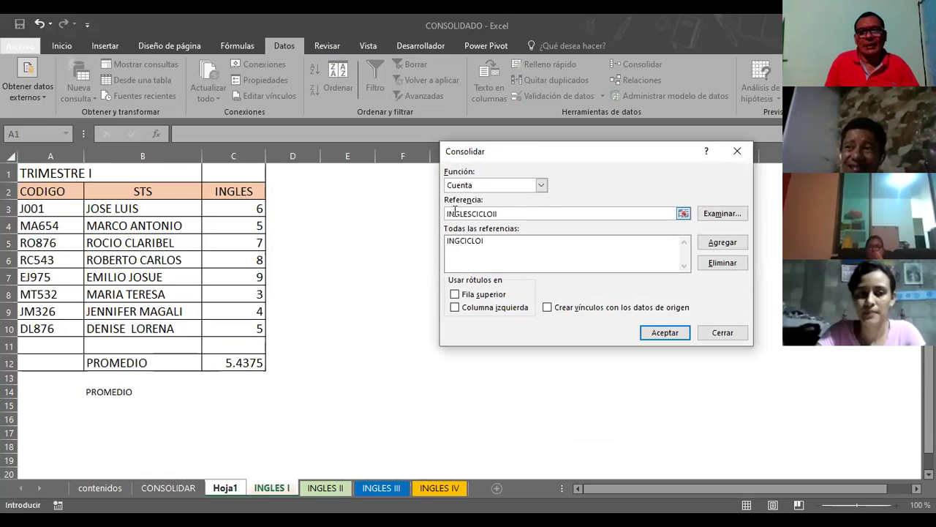
double_click(455, 211)
key(BackSpace)
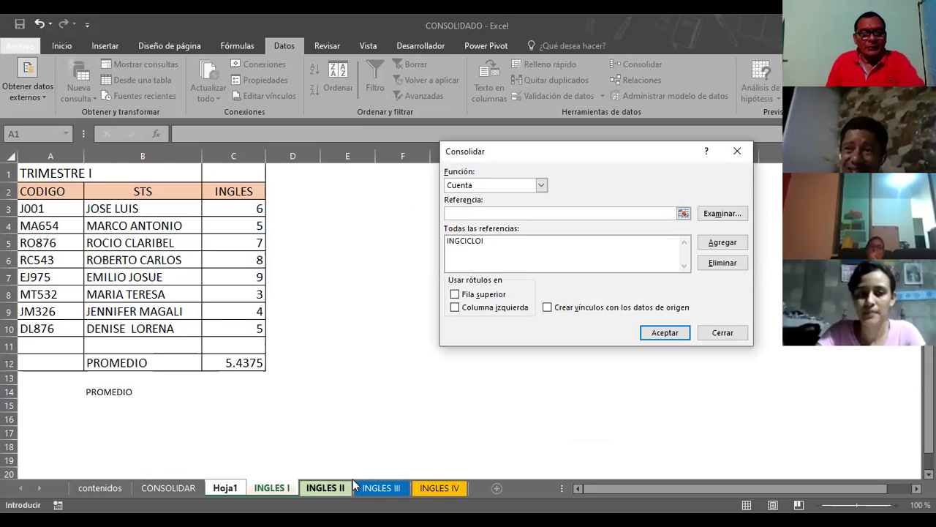
Step: Add 'INGLES III'!$C$2:$C$11 as a source reference and clear the Referencia box
click(369, 488)
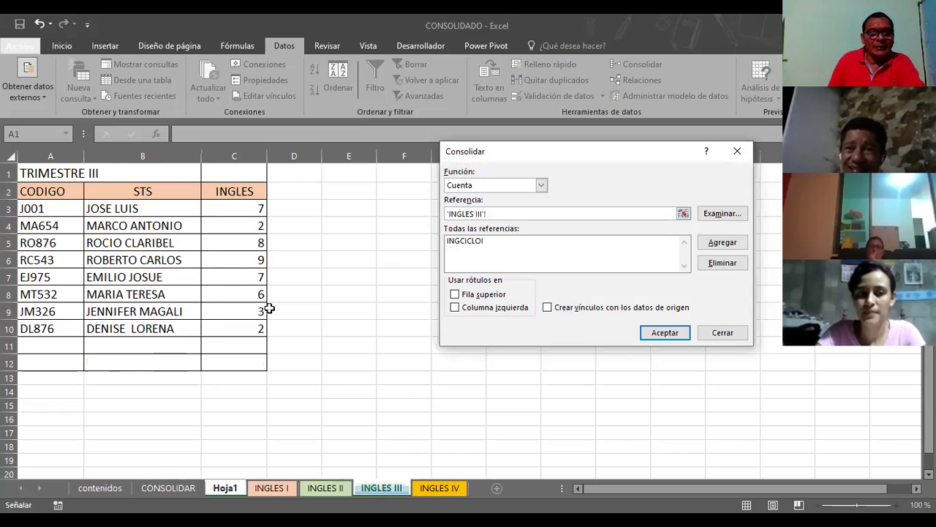
drag(242, 188, 248, 300)
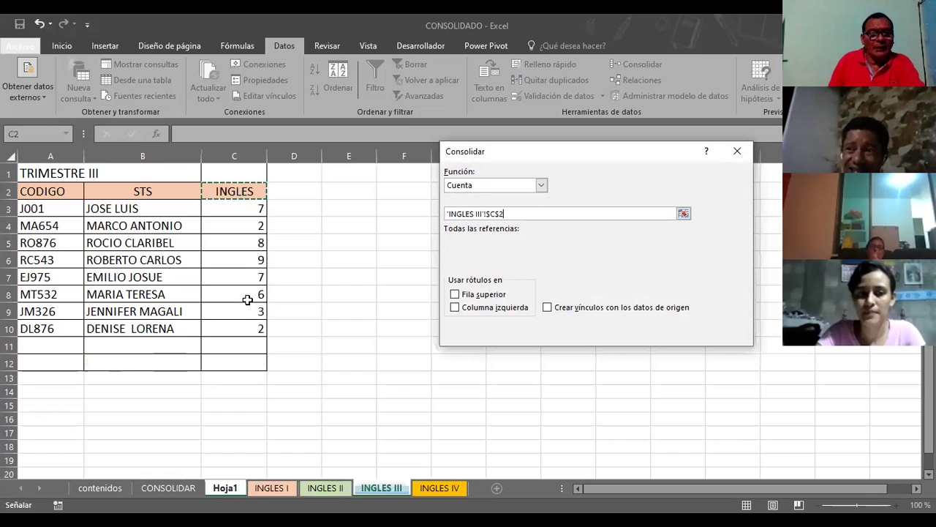
drag(235, 191, 248, 345)
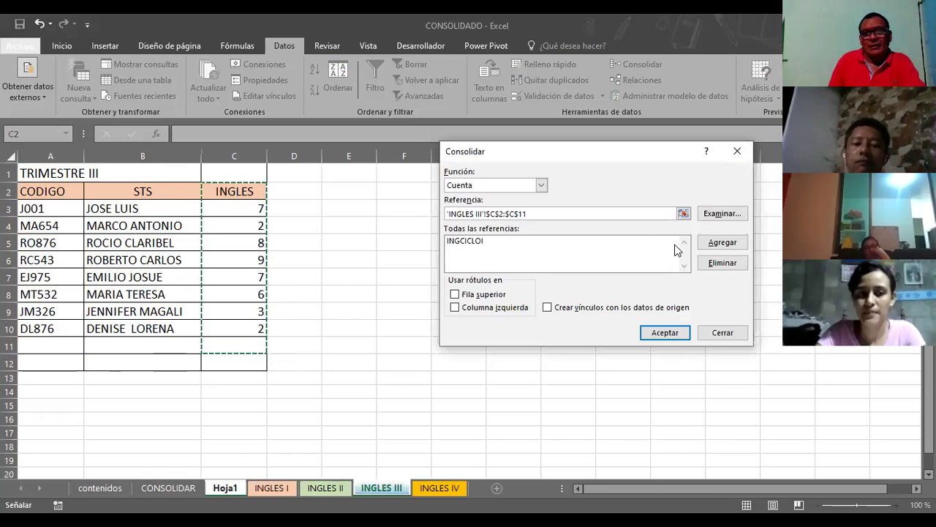
click(722, 242)
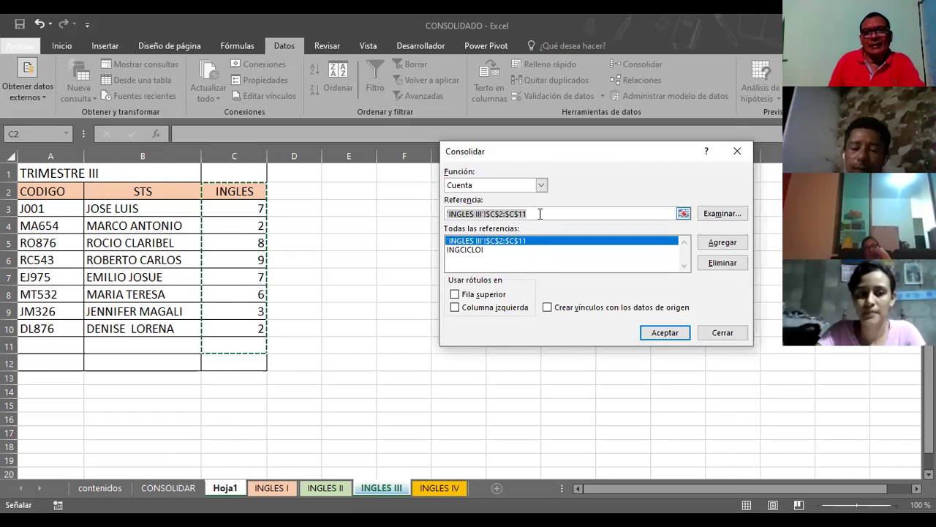
click(539, 213)
key(BackSpace)
key(BackSpace)
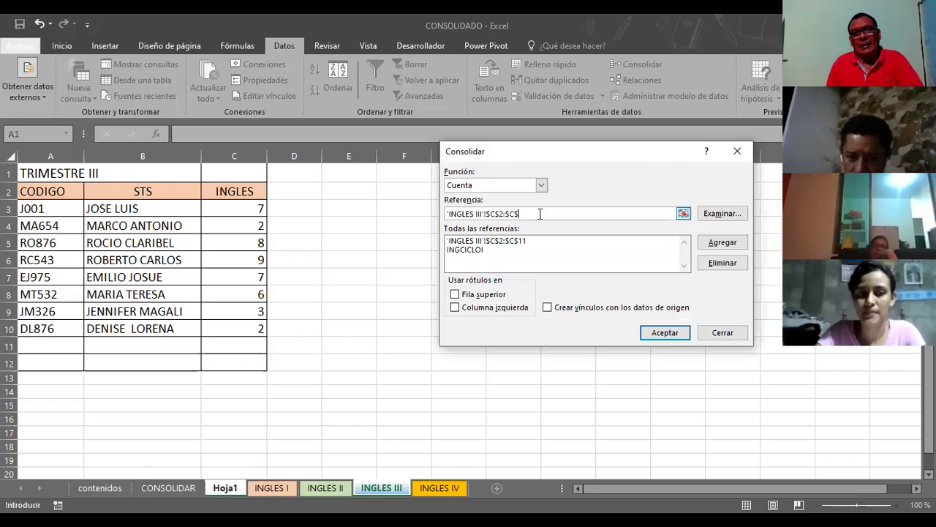
key(BackSpace)
key(BackSpace)
key(BackSpace)
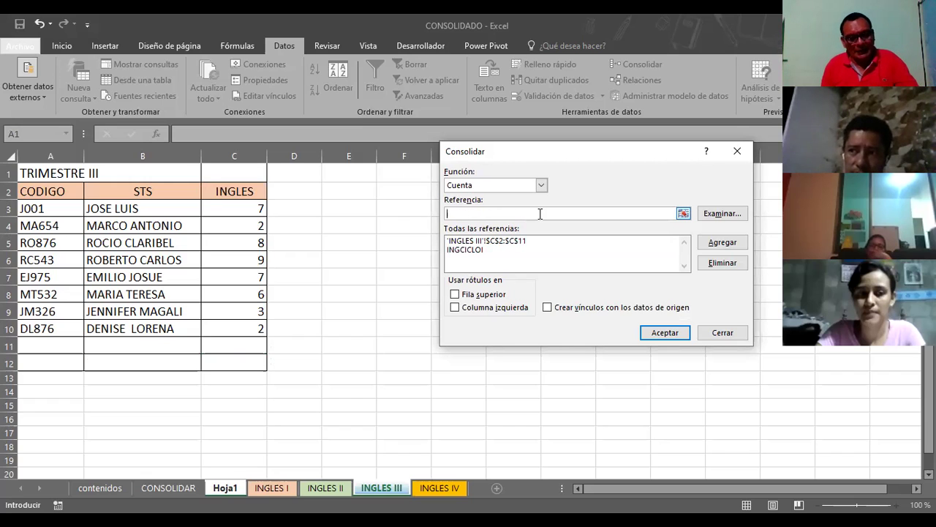
Step: Add the named range INGLESCICLOII to the source references
key(F3)
click(544, 226)
key(Return)
click(715, 243)
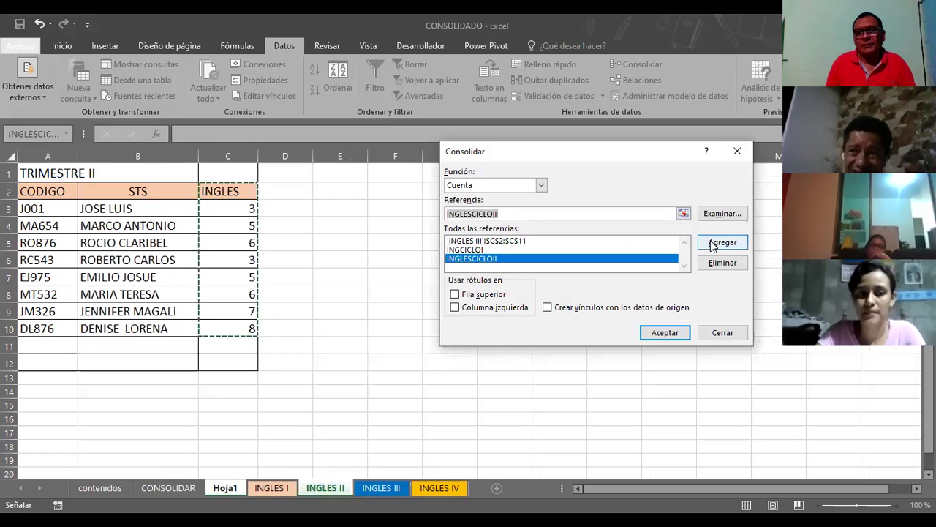
Step: Add the INGLES IV grades range C2:C11 as another source reference
click(683, 214)
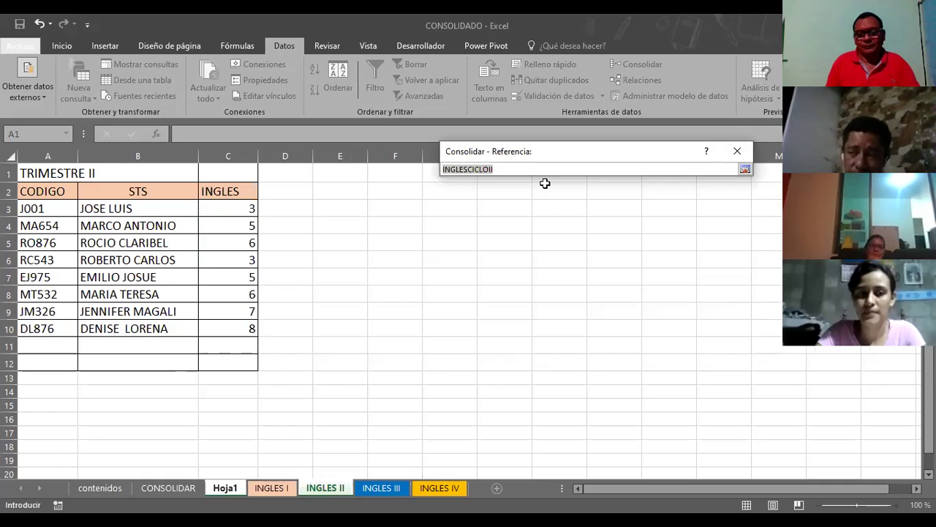
key(Delete)
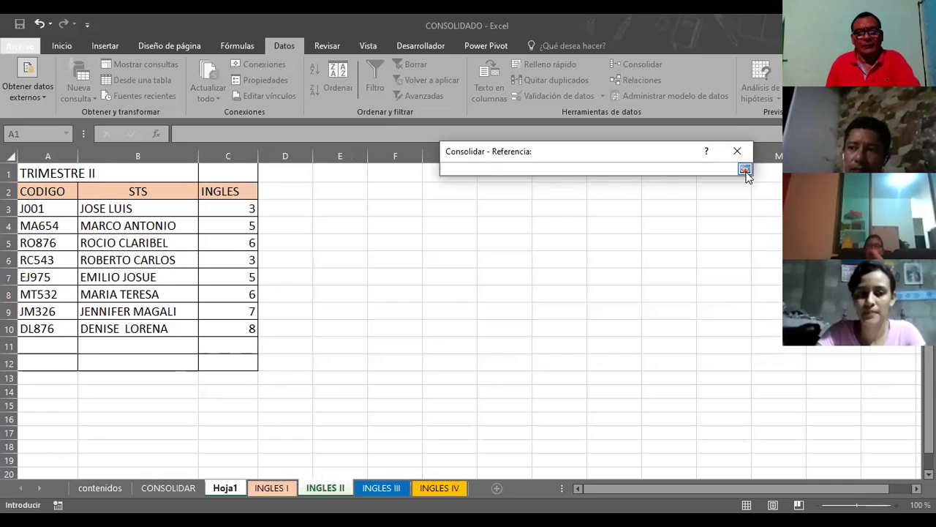
click(745, 170)
click(436, 488)
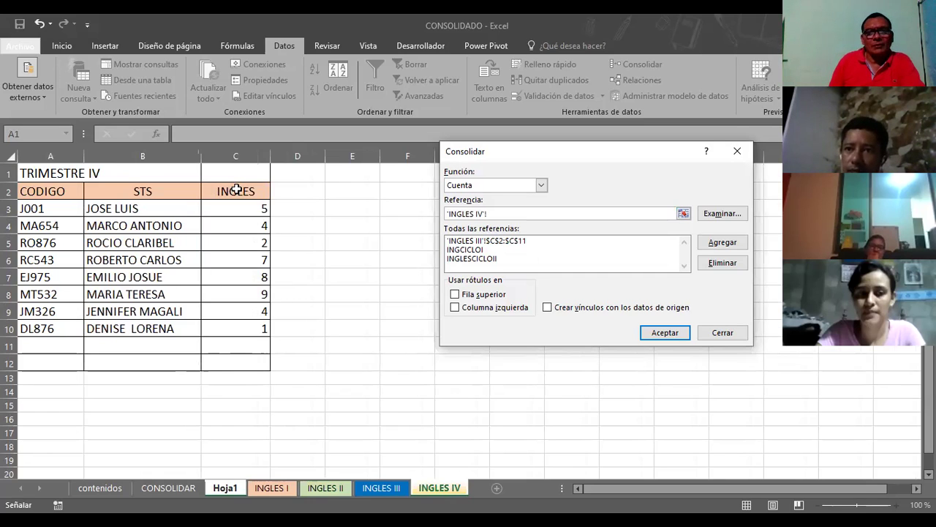
click(713, 245)
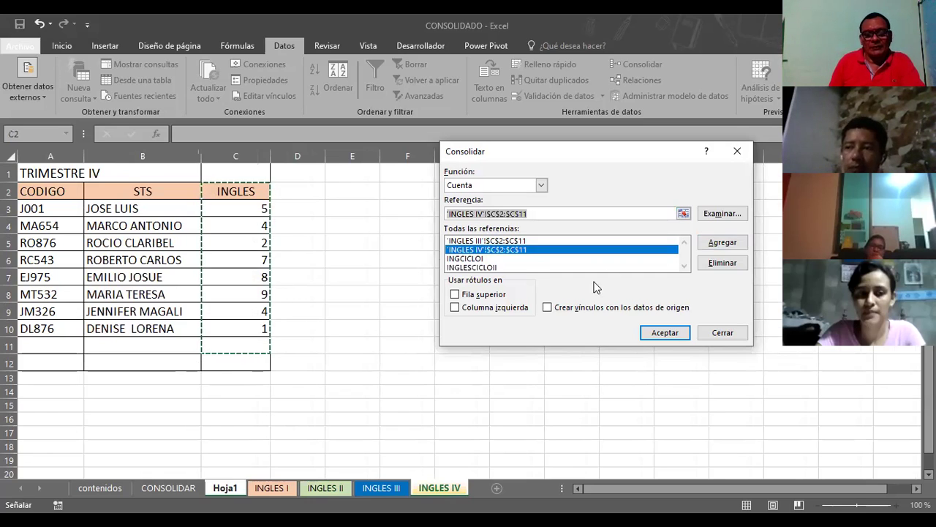
Step: Tick Fila superior and Columna izquierda as labels, and turn on Crear vínculos con los datos de origen
click(455, 294)
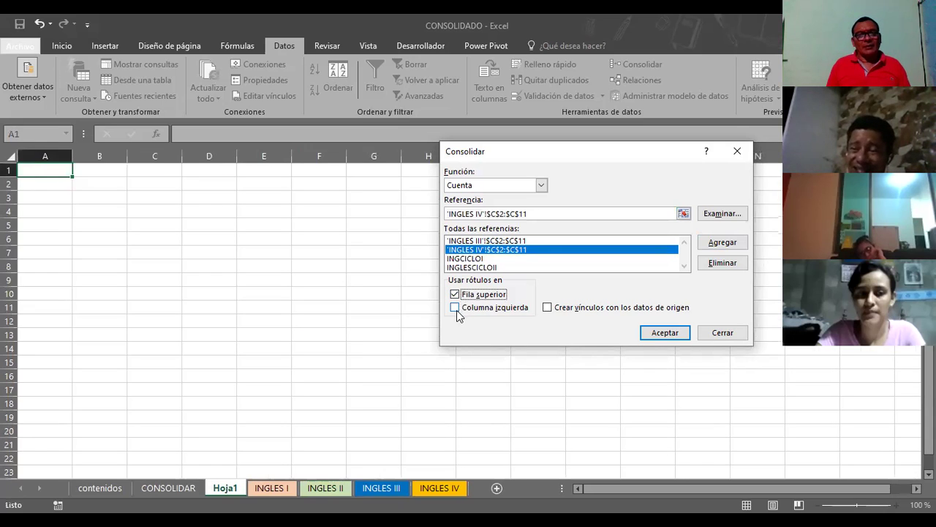
click(457, 308)
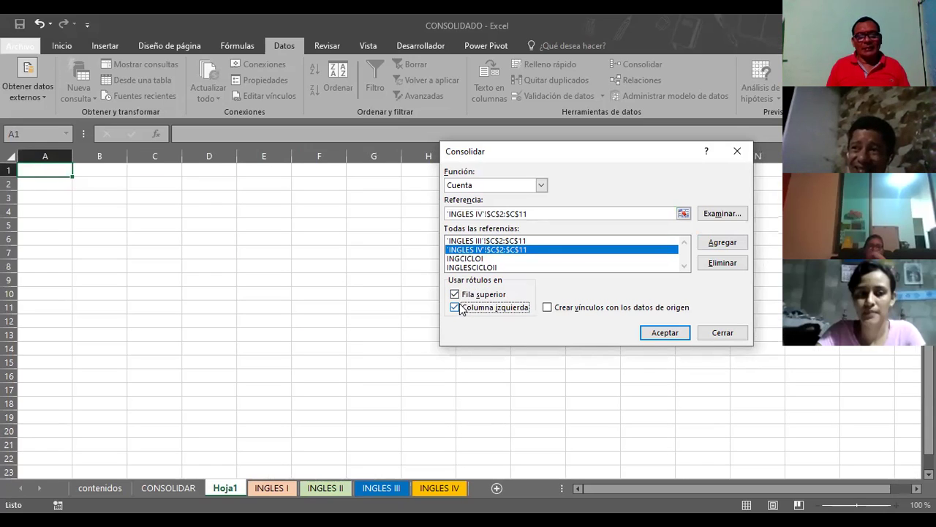
click(547, 309)
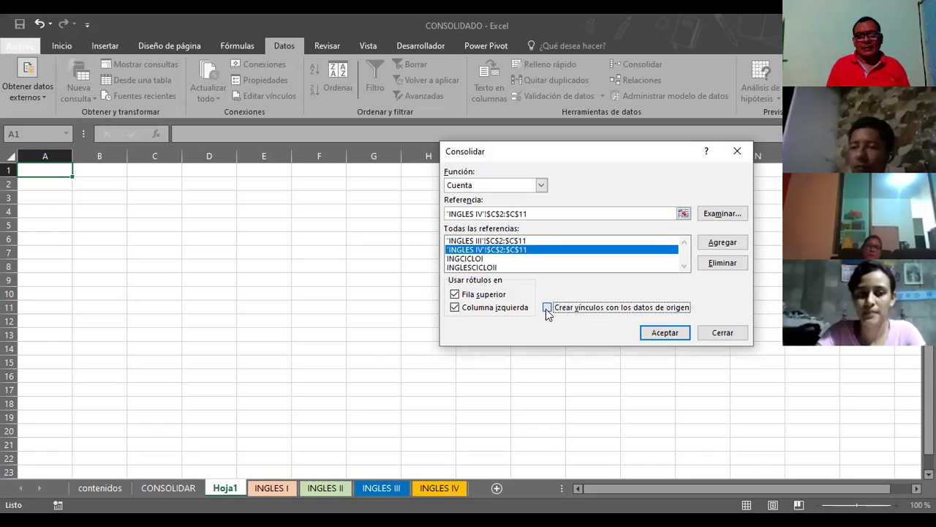
Step: Run the consolidation, dismiss the 'No se consolidó ningún dato' warning, and reopen Consolidar with Columna izquierda unticked
click(656, 336)
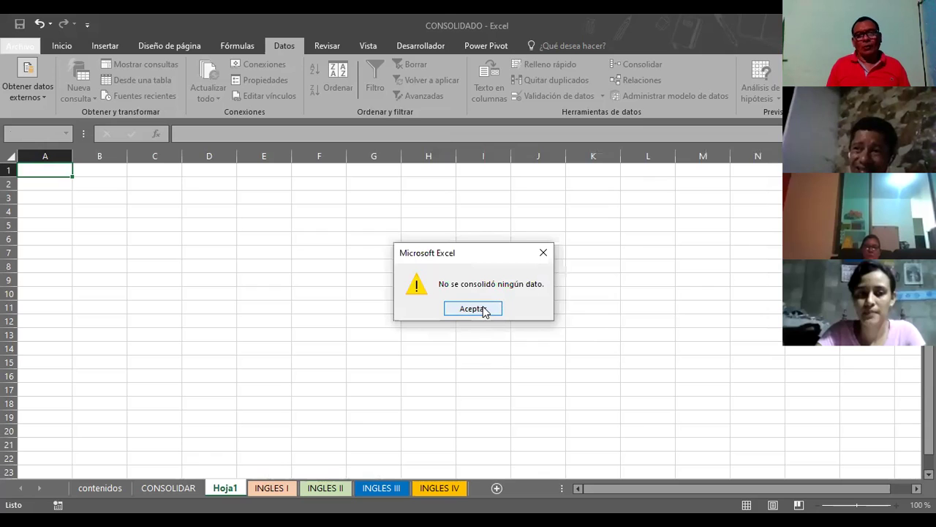
click(483, 310)
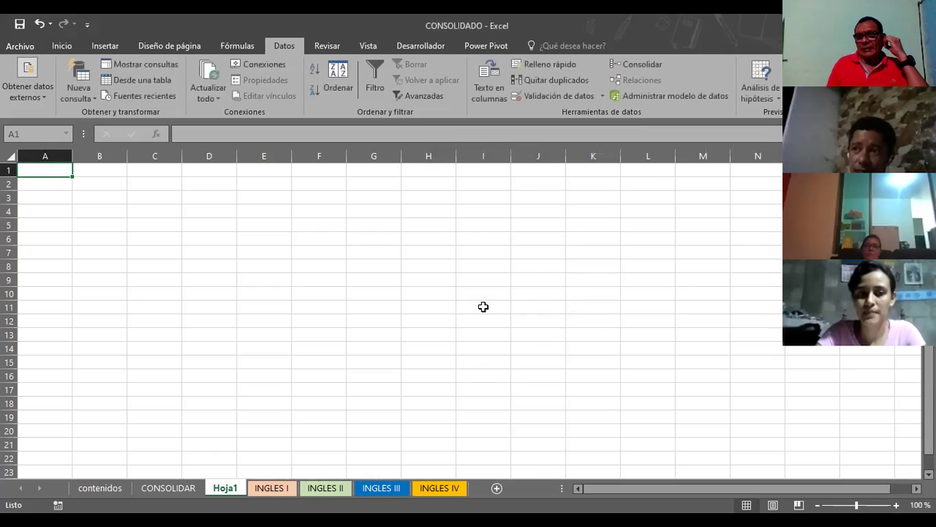
click(641, 66)
click(455, 307)
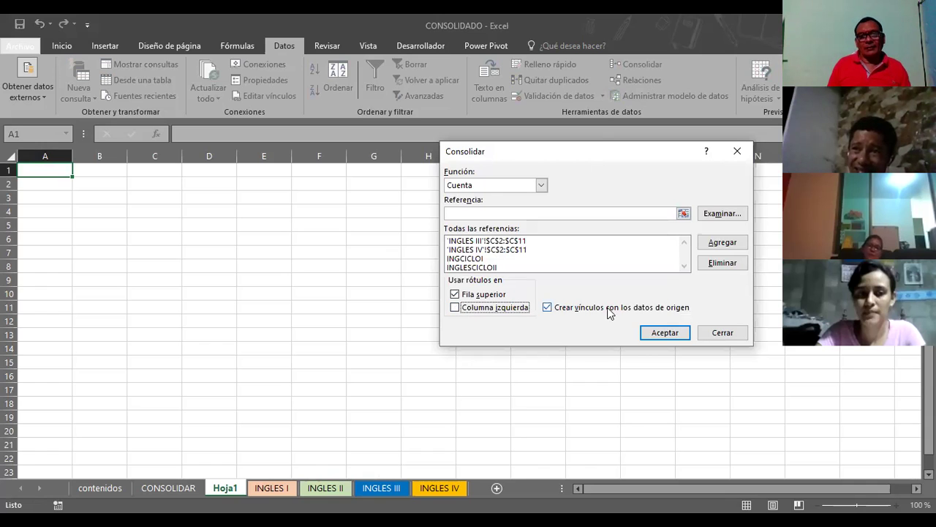
Step: Run the Cuenta consolidation onto Hoja1, giving an INGLES header over eight grouped rows counting 4
click(661, 330)
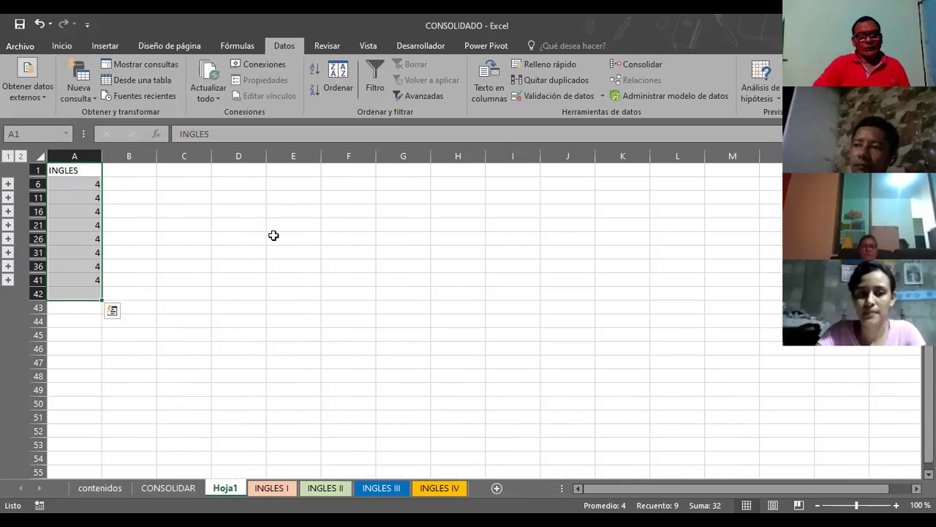
click(274, 235)
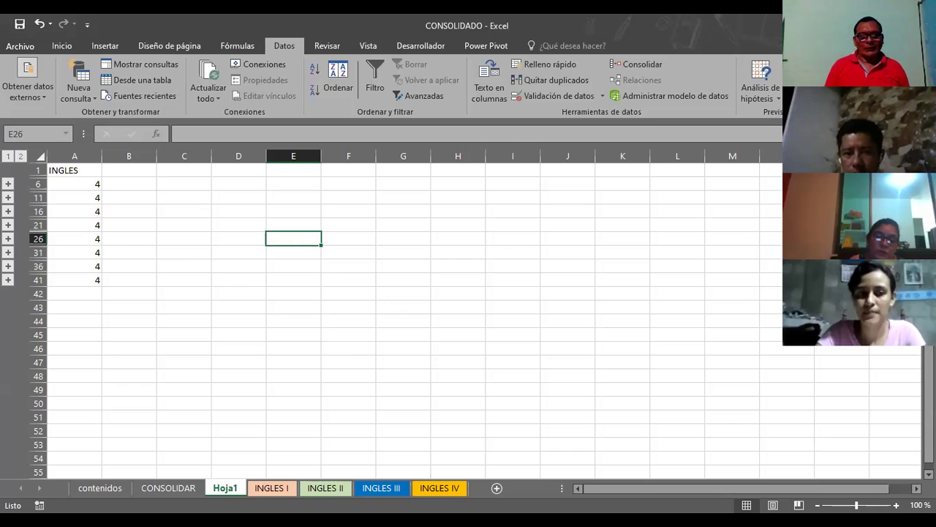
click(326, 489)
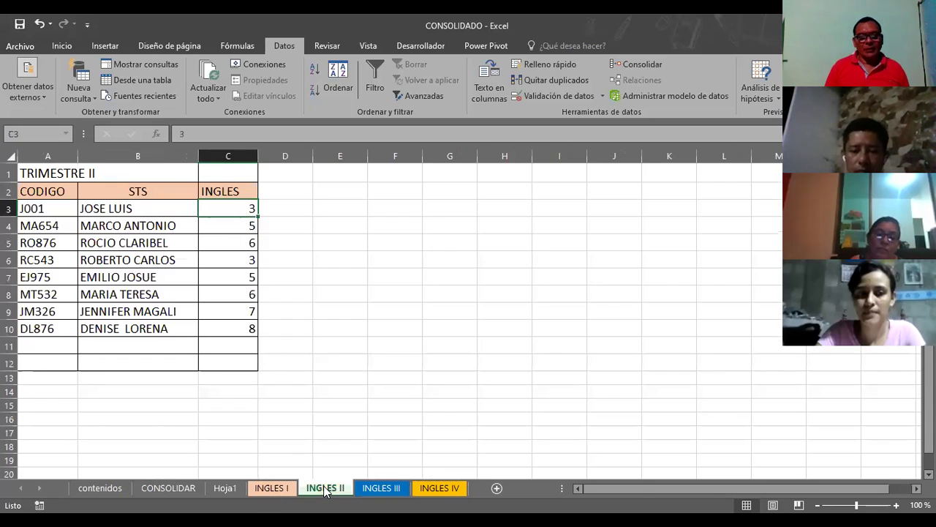
click(373, 489)
click(441, 489)
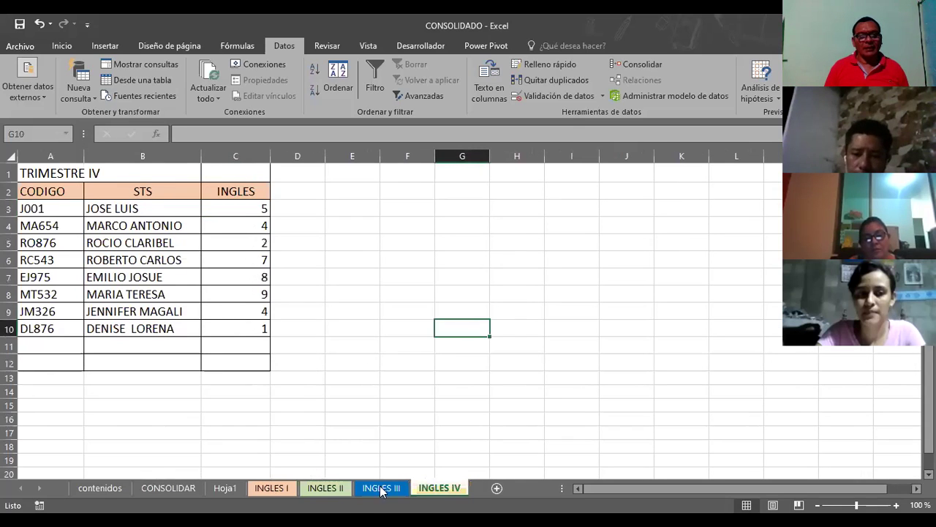
click(234, 489)
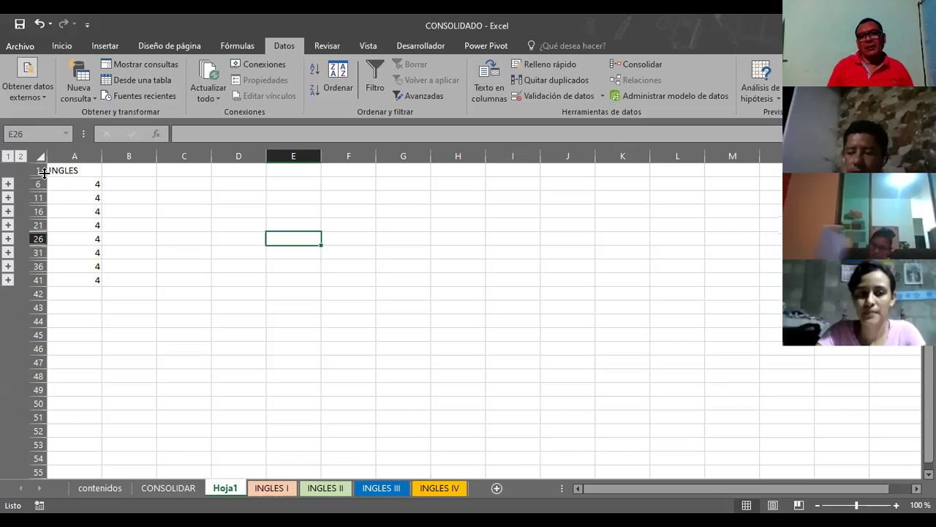
Step: Expand the outline groups at rows 6 and 11 to show their four source grades
click(8, 185)
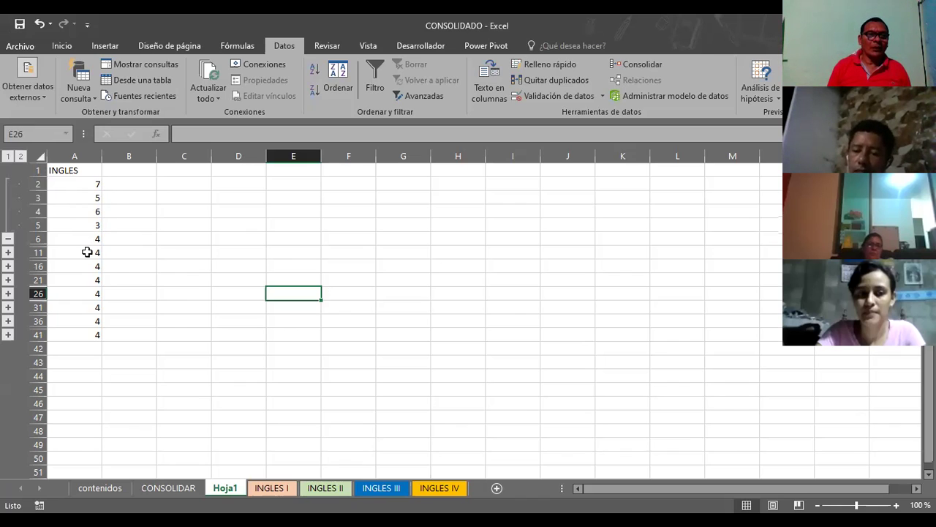
click(7, 252)
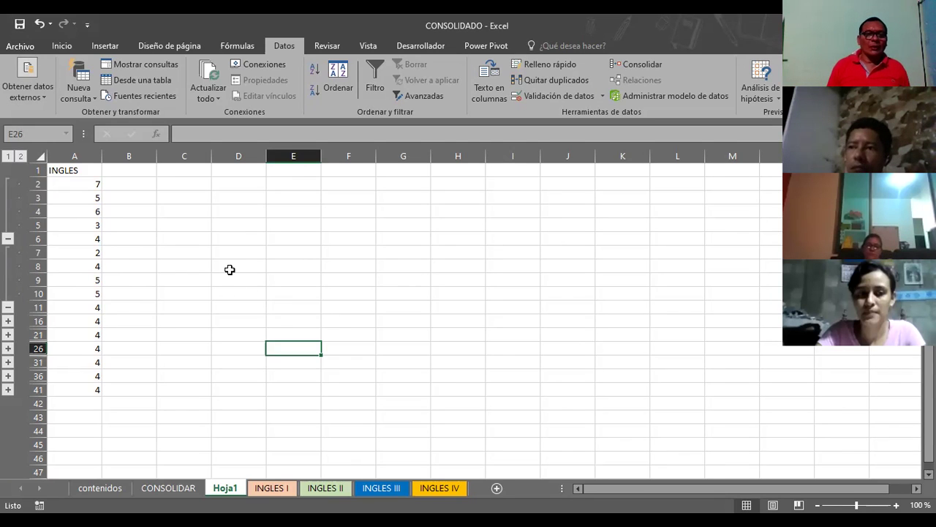
Step: Clear rows 1–124 on Hoja1, check the INGLES I sheet, and return to the now-empty Hoja1
click(35, 170)
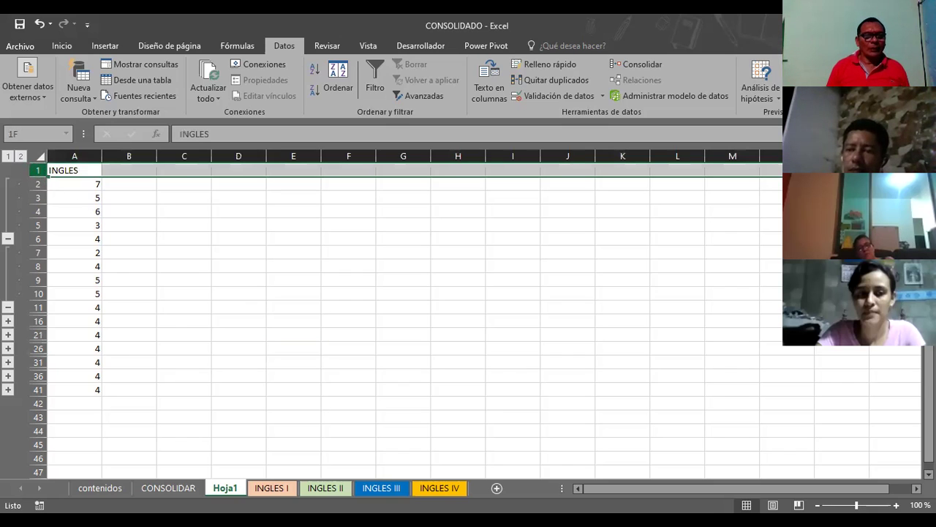
drag(8, 293, 32, 286)
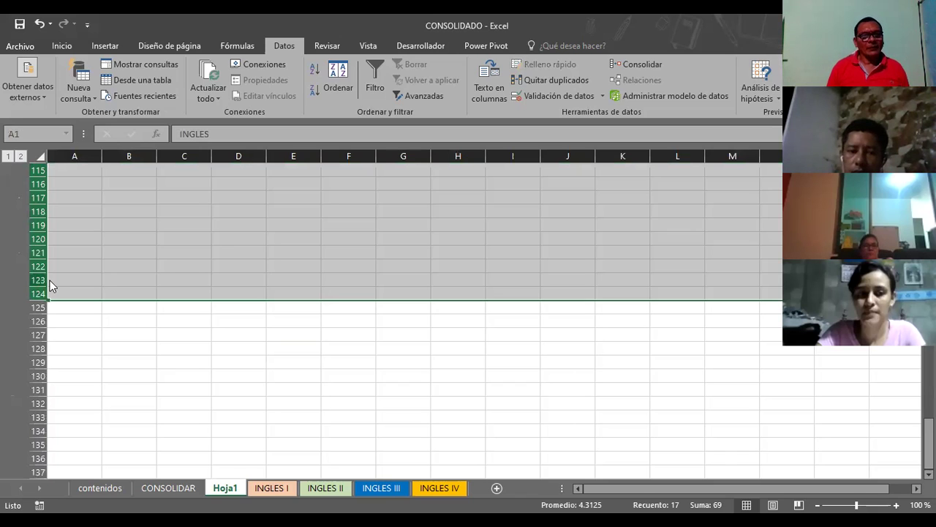
key(ctrl+z)
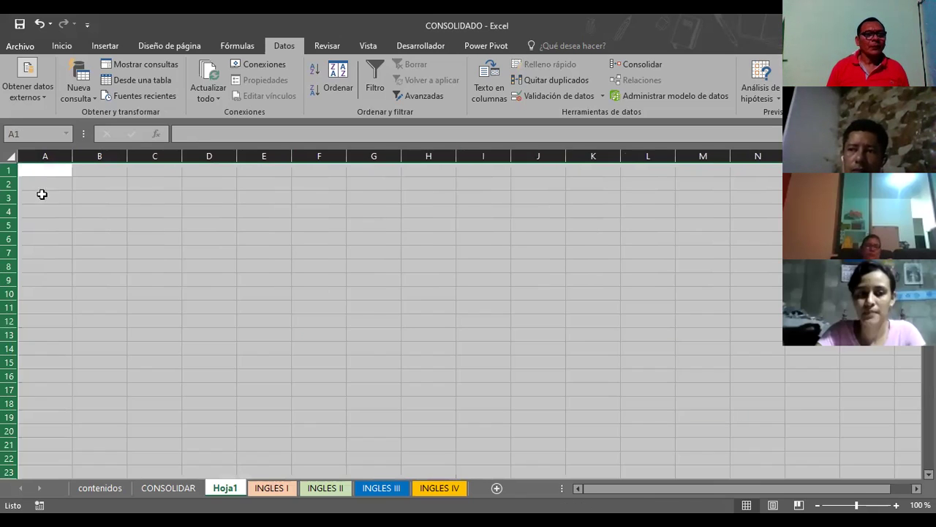
click(258, 486)
click(381, 241)
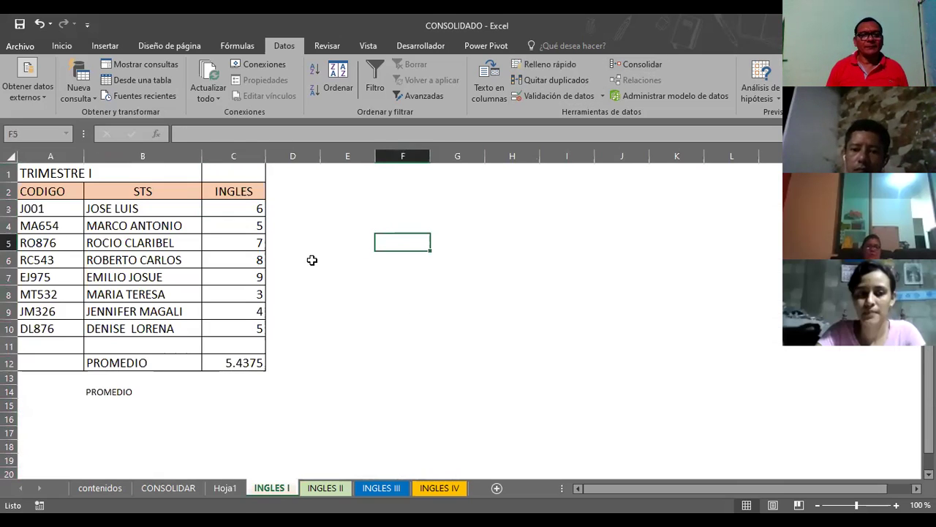
click(224, 488)
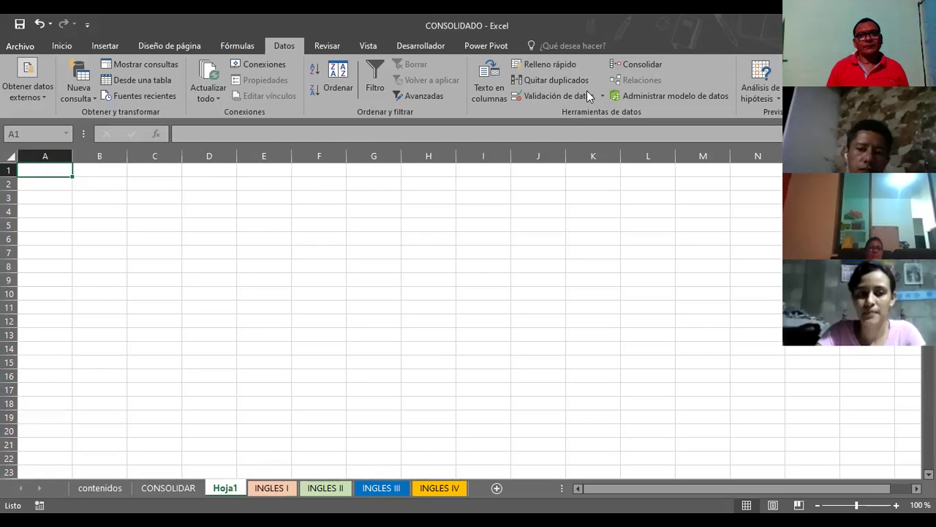
Step: Reopen Consolidar and remove the INGLESCICLOII, INGCICLOI, INGLES IV and INGLES III references
click(633, 66)
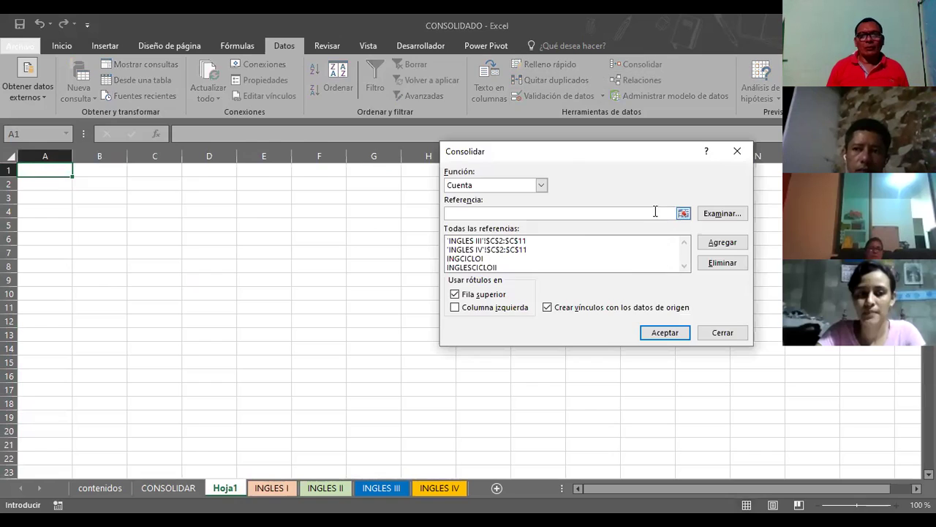
click(493, 267)
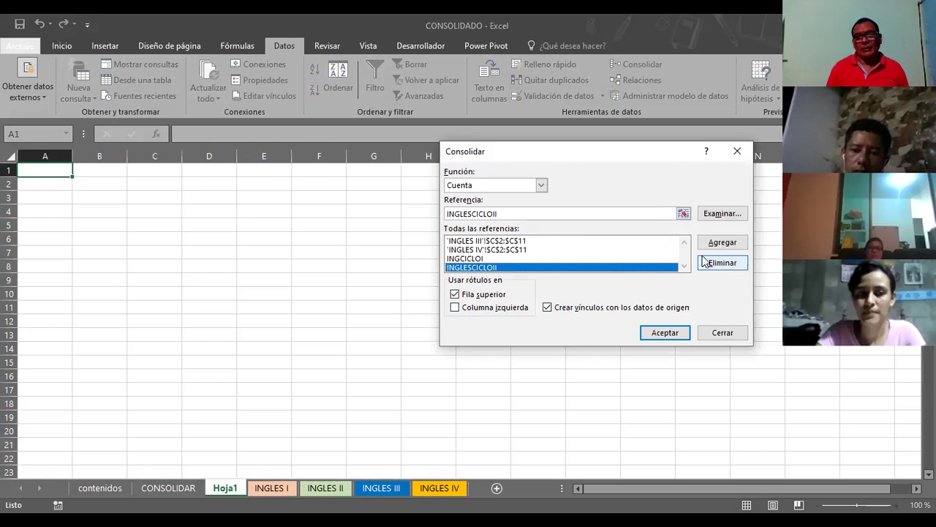
click(713, 266)
click(505, 259)
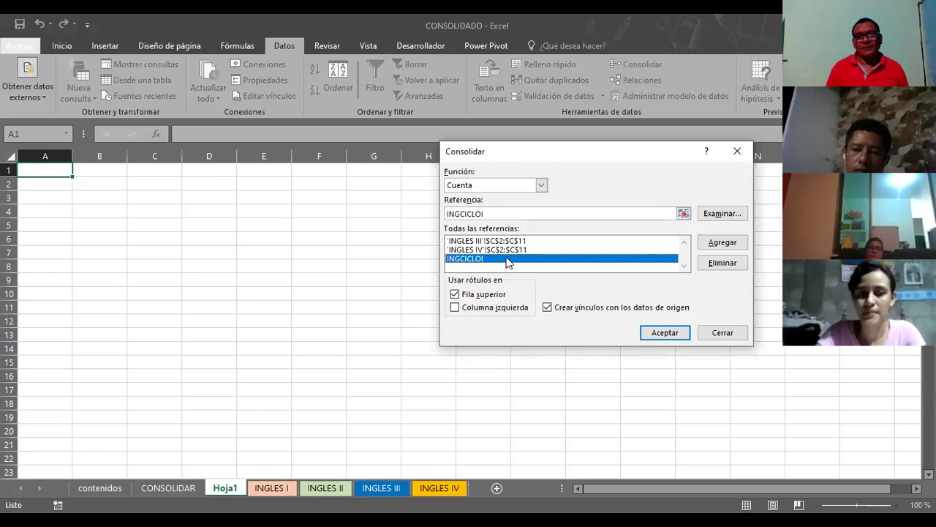
click(711, 266)
click(521, 250)
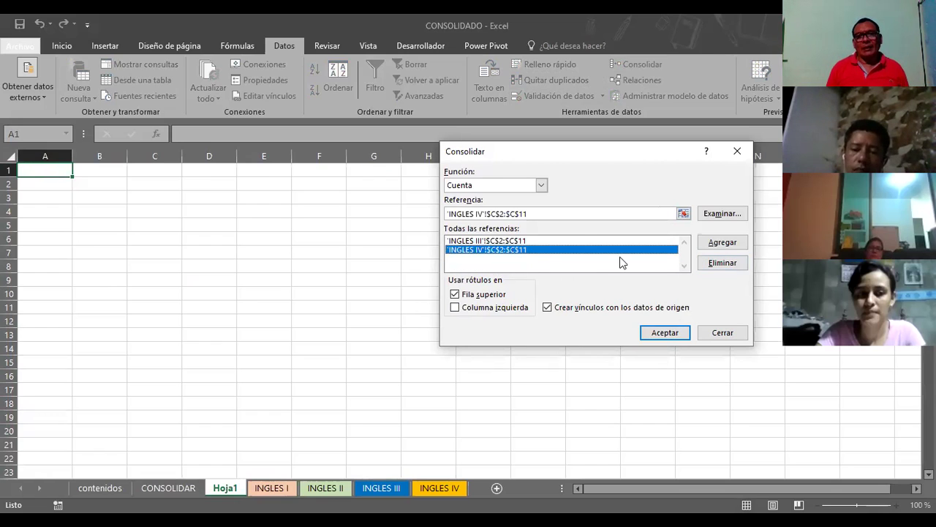
click(713, 265)
click(543, 241)
click(714, 263)
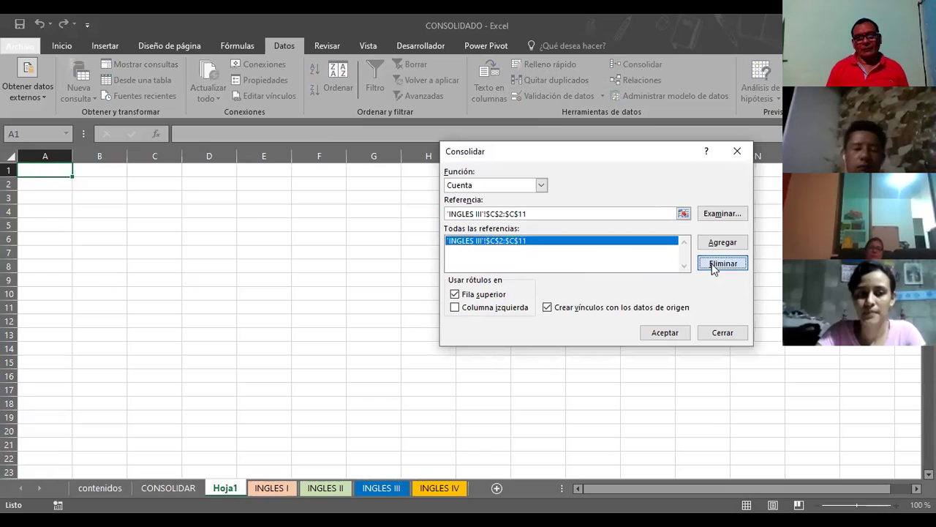
Step: Add 'INGLES I'!$A$2:$C$10 to the consolidation reference list
click(683, 214)
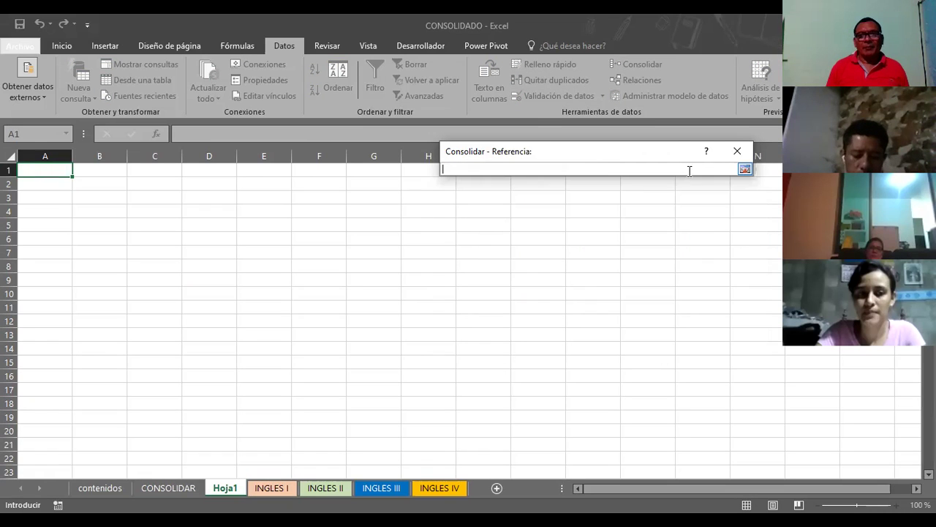
click(746, 170)
click(267, 488)
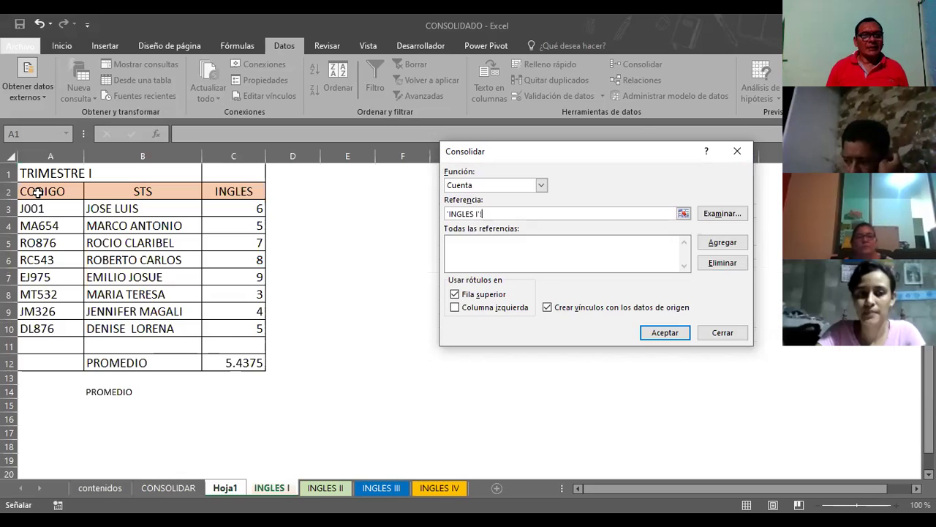
drag(38, 192, 233, 325)
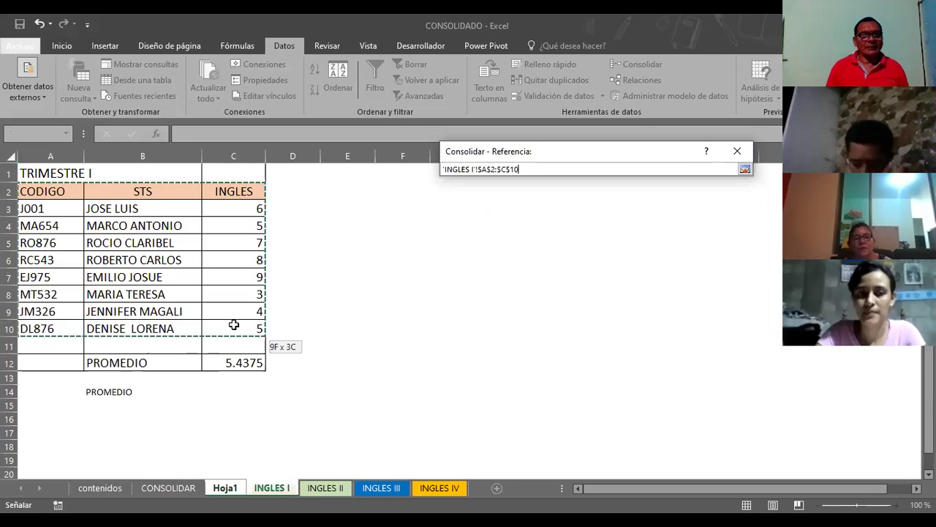
click(713, 244)
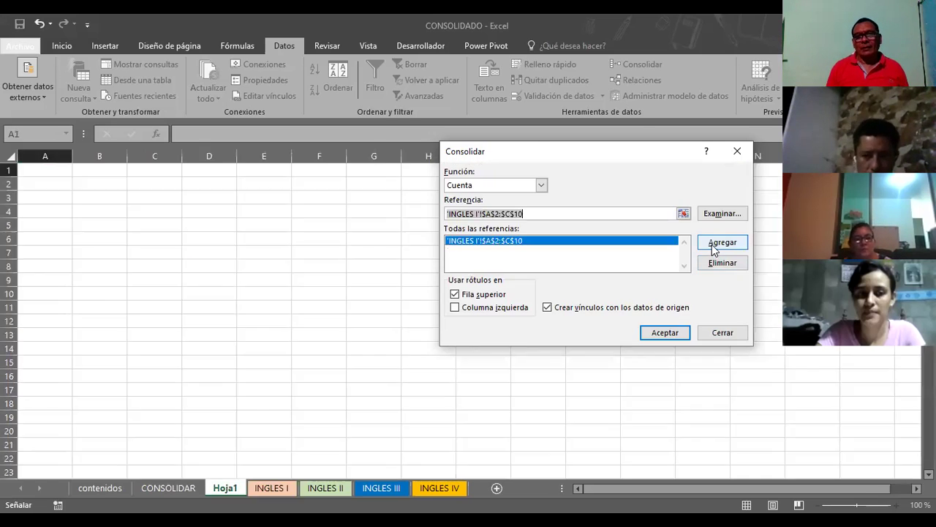
Step: Add 'INGLES II'!$A$2:$C$10 as the second source reference
click(683, 213)
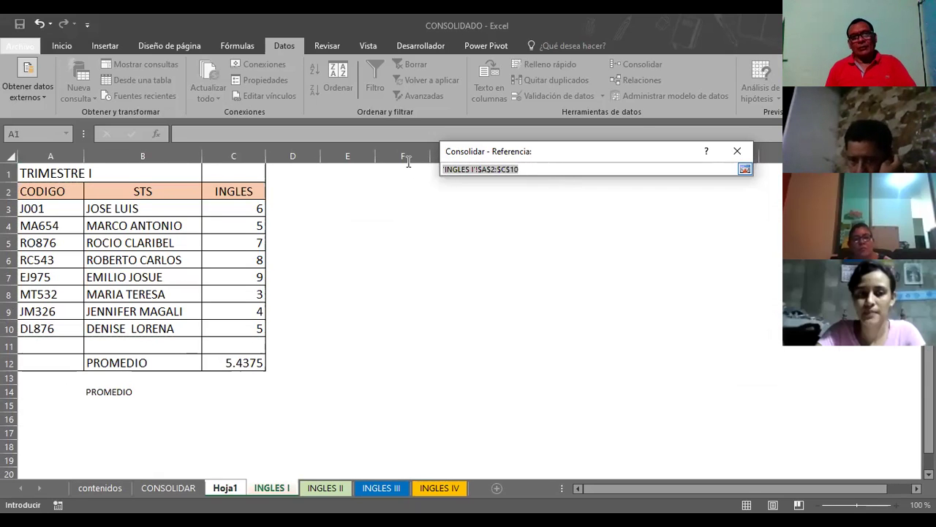
key(Delete)
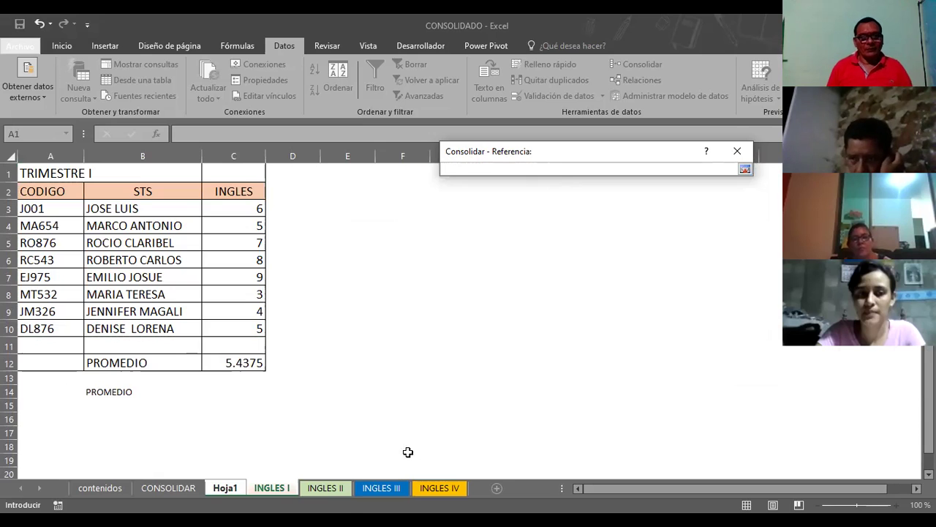
click(337, 490)
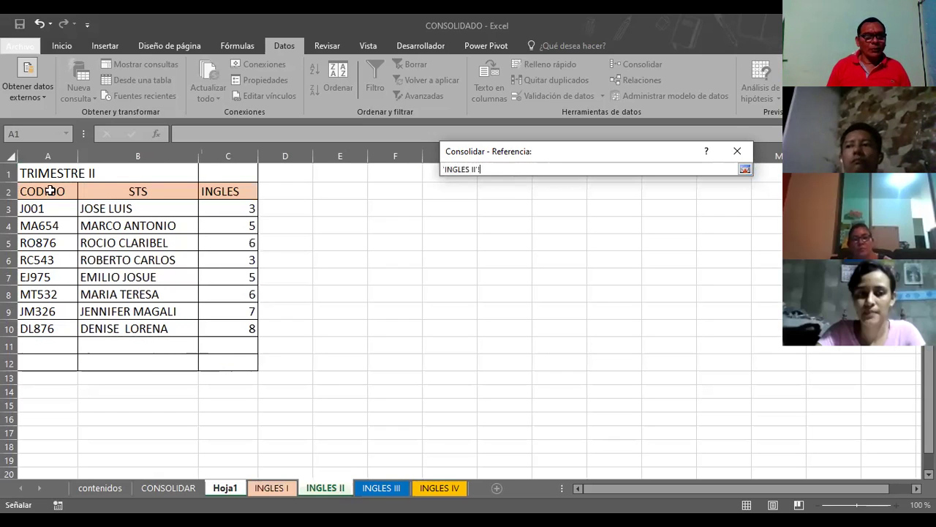
drag(46, 189, 129, 202)
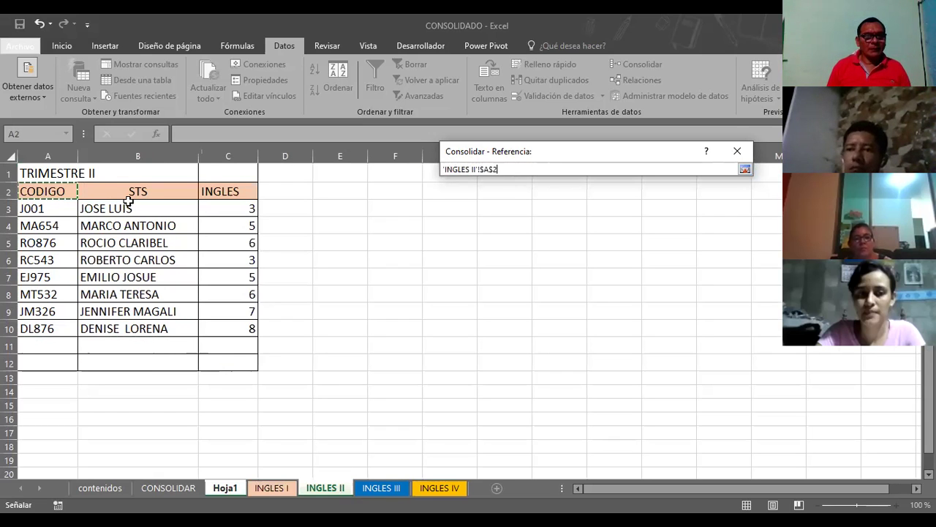
key(ctrl+shift+Down)
key(ctrl+shift+Right)
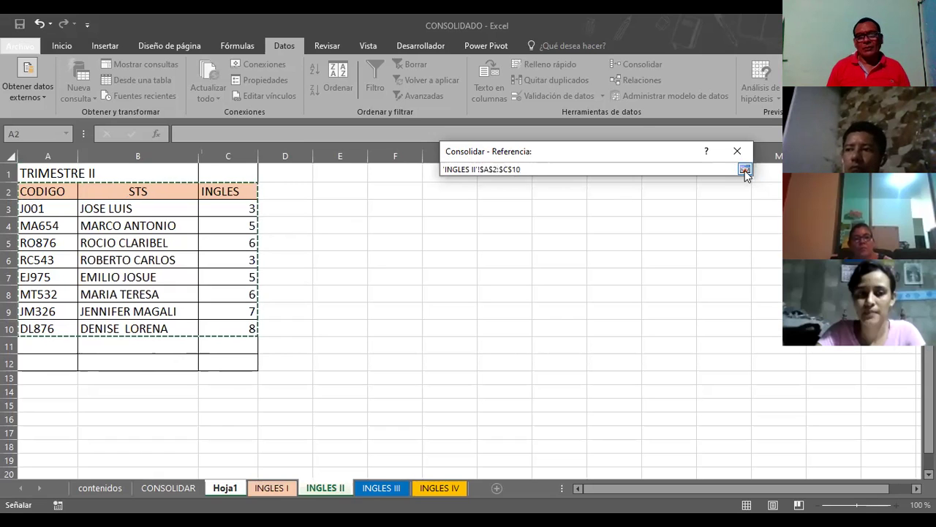
click(745, 169)
click(721, 243)
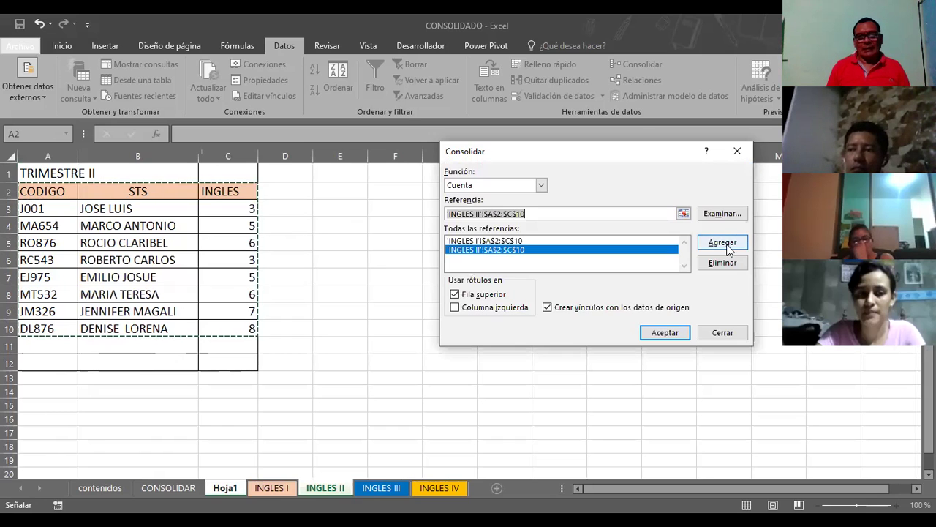
Step: Add 'INGLES III'!$A$2:$C$10 to the consolidation reference list
click(681, 215)
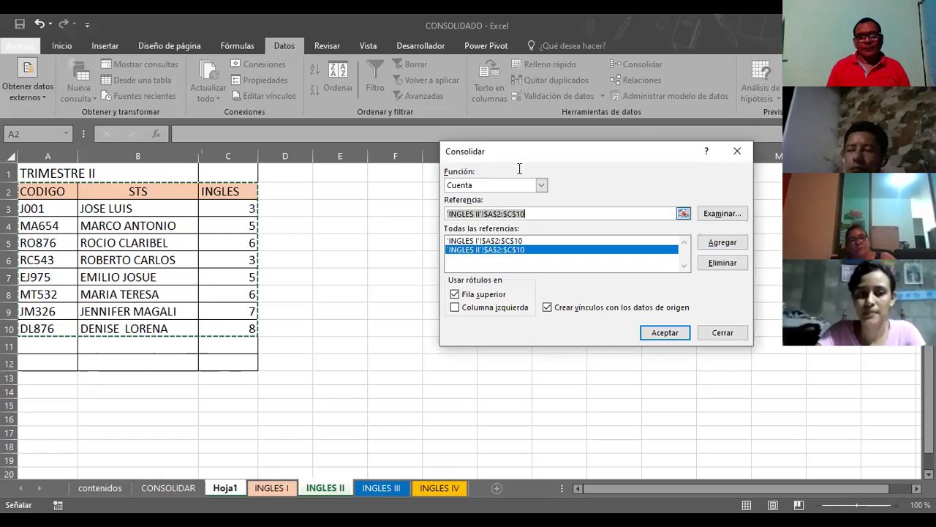
key(BackSpace)
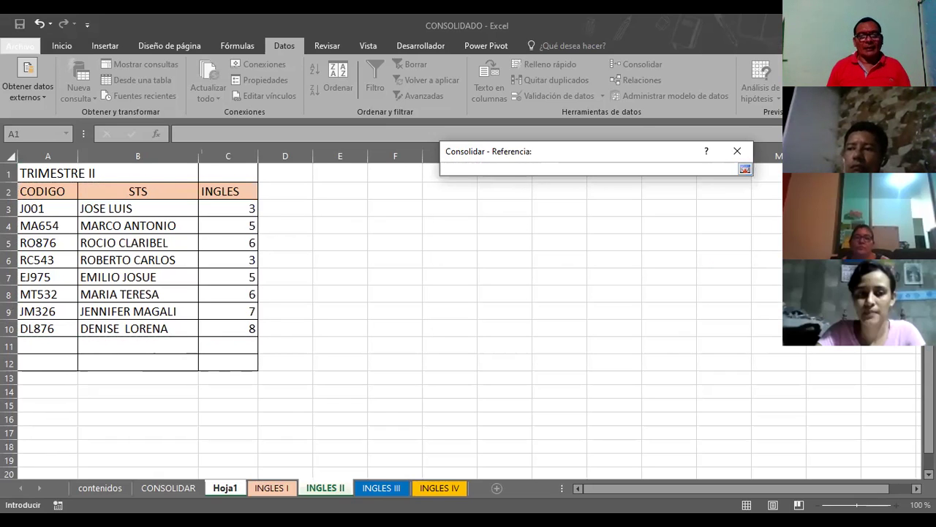
click(374, 488)
click(54, 193)
drag(251, 302, 252, 302)
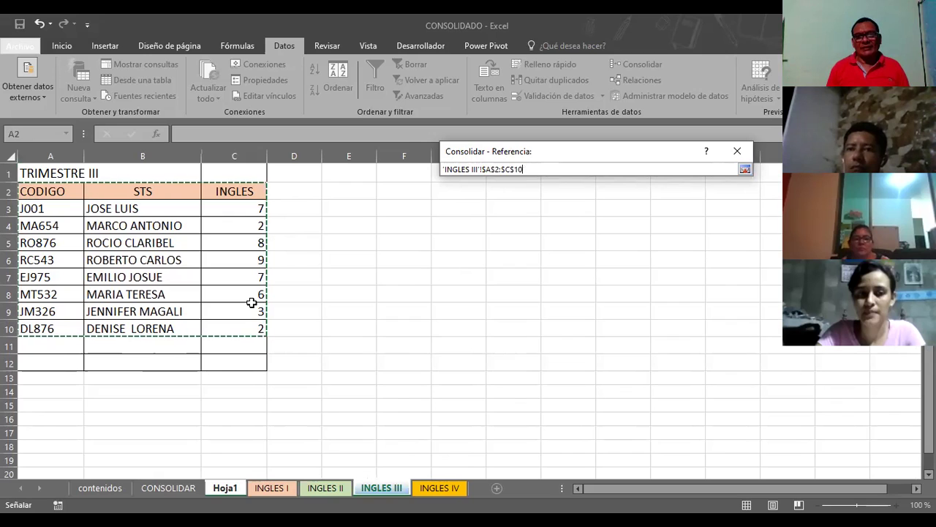
click(745, 170)
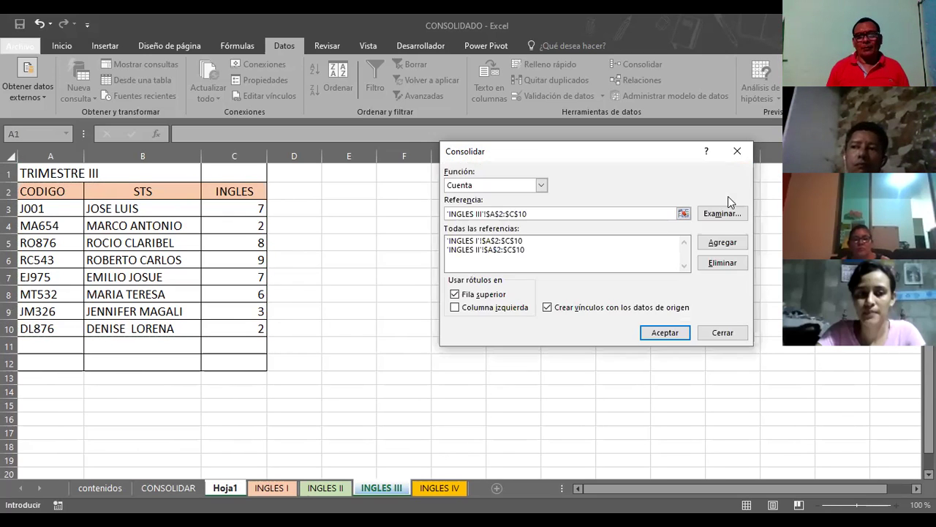
click(721, 242)
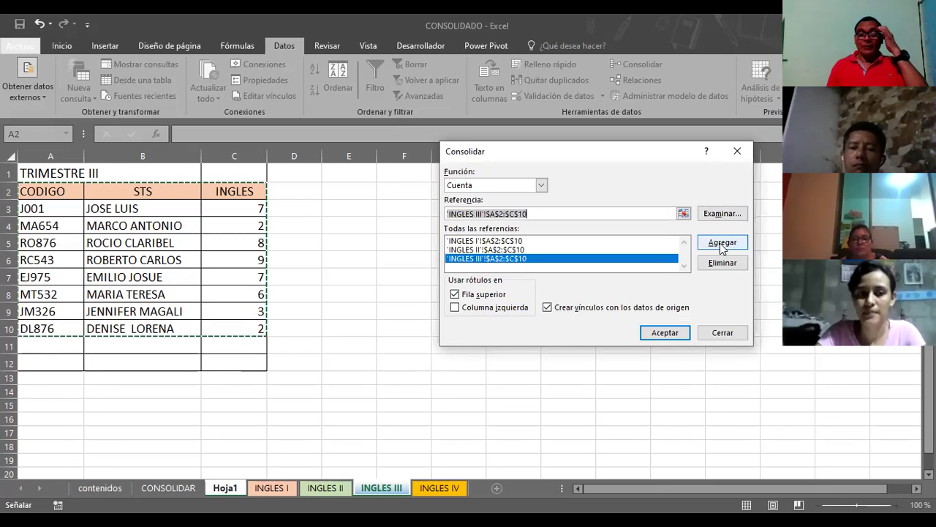
Step: Add 'INGLES IV'!$A$2:$C$10 as the fourth source reference
click(684, 213)
click(443, 488)
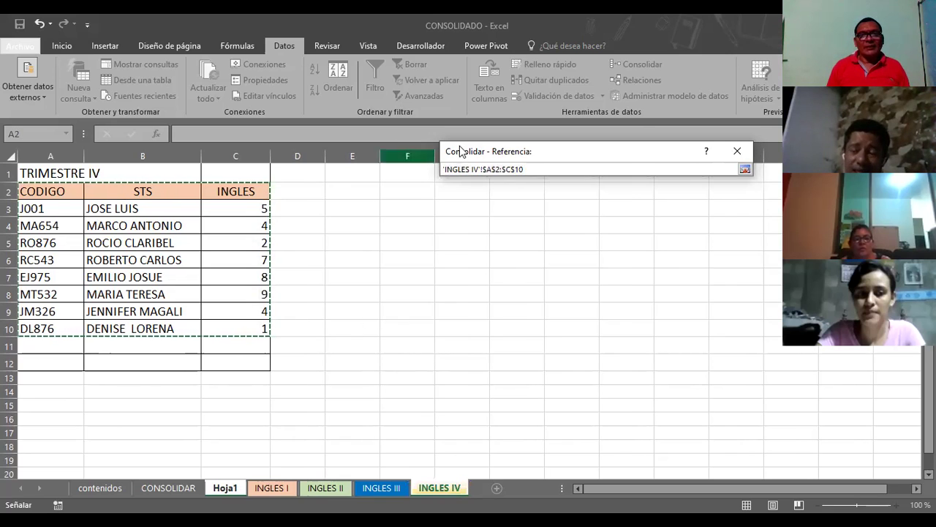
click(744, 170)
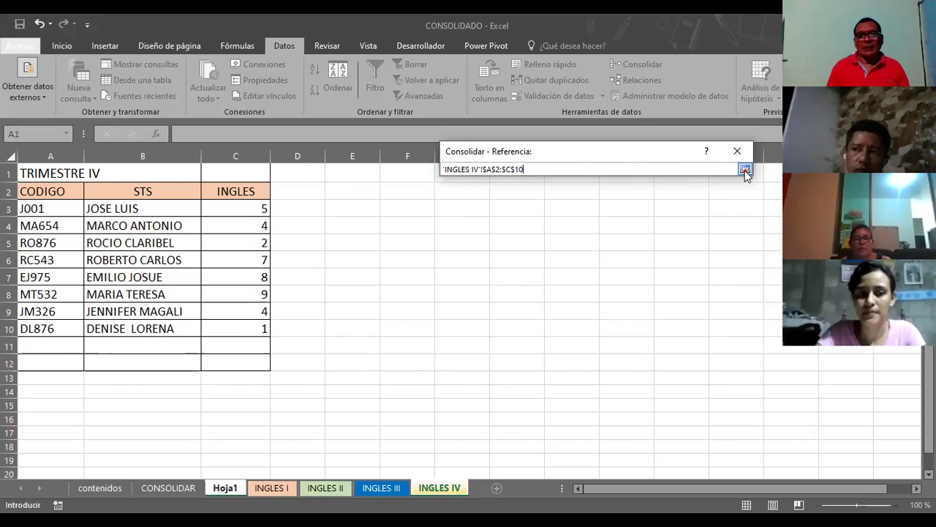
click(714, 245)
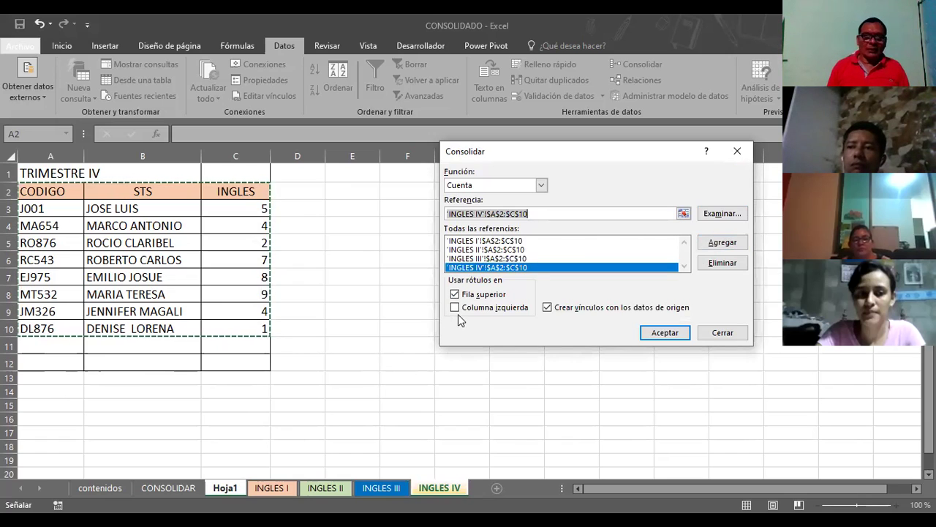
Step: Run the Cuenta consolidation, giving CODIGO, STS and INGLES over eight grouped rows, then reopen Consolidar
click(654, 331)
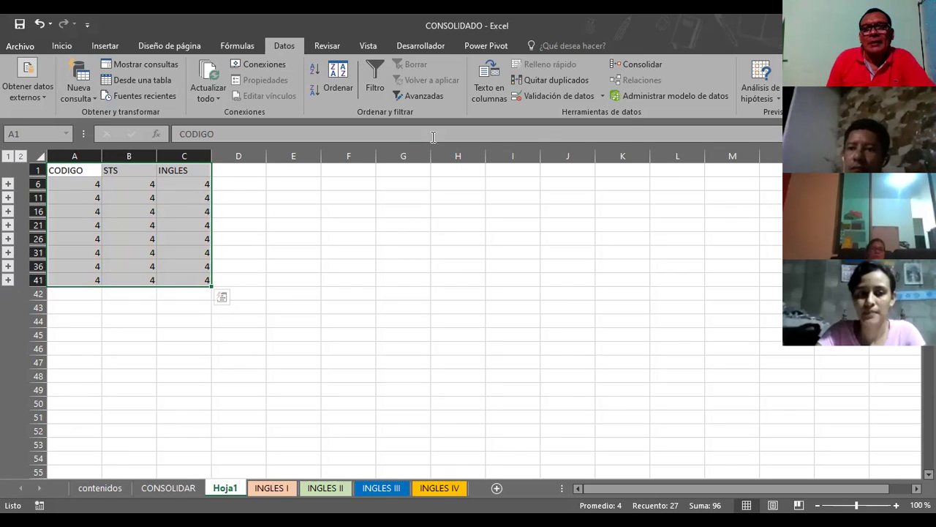
click(657, 63)
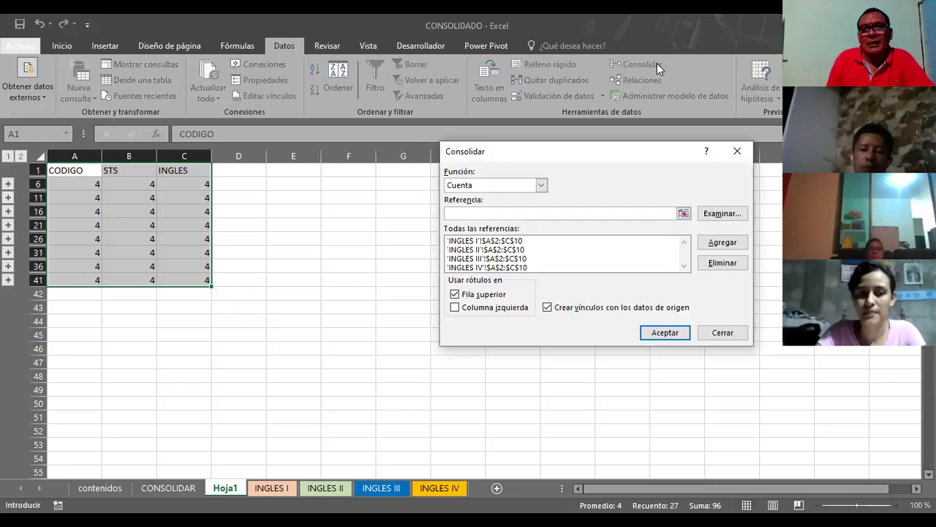
click(542, 187)
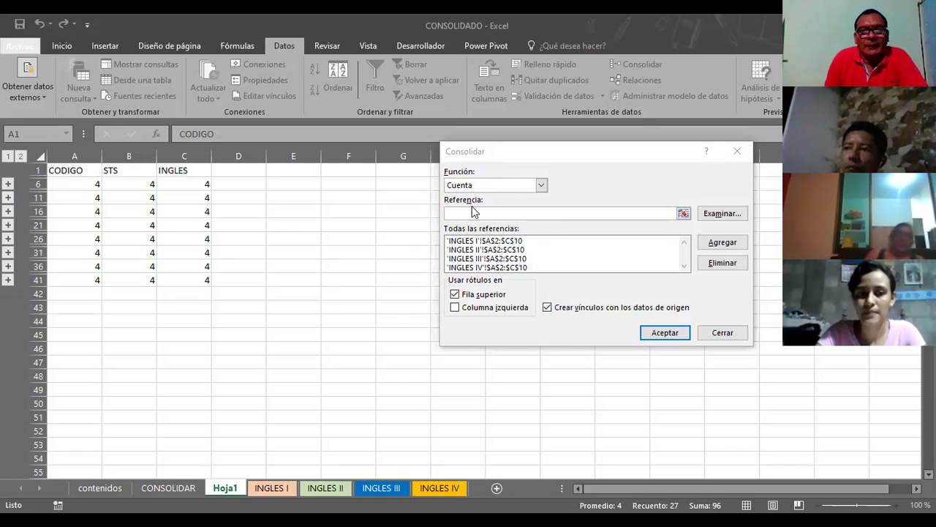
Step: Change the Función to Promedio and rerun, showing 7.25 in the first INGLES row
click(542, 184)
click(470, 215)
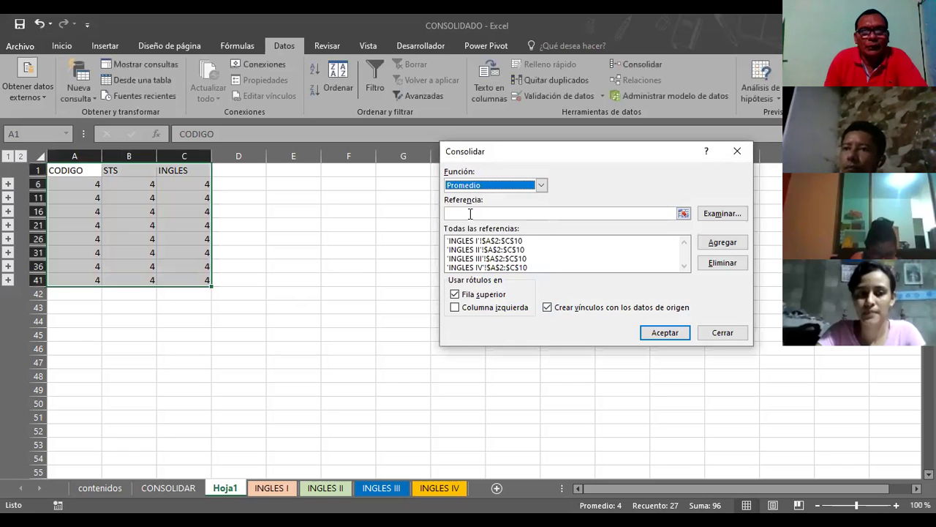
click(653, 335)
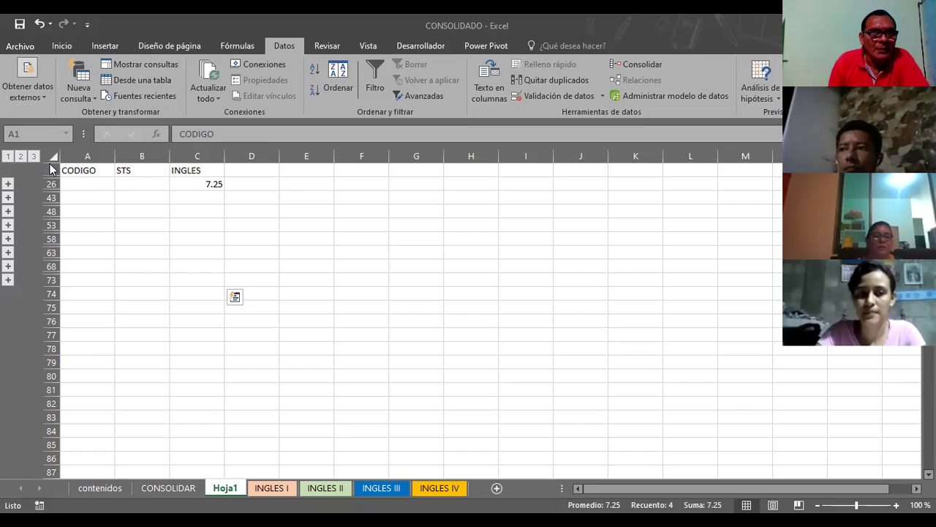
Step: Delete the header row of the old consolidated block and check the average formula in C25
key(ctrl+a)
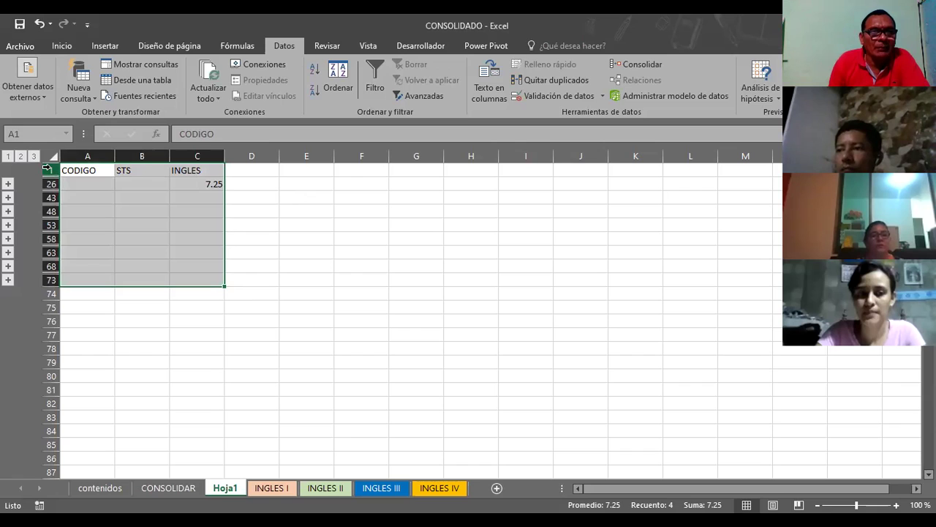
click(46, 169)
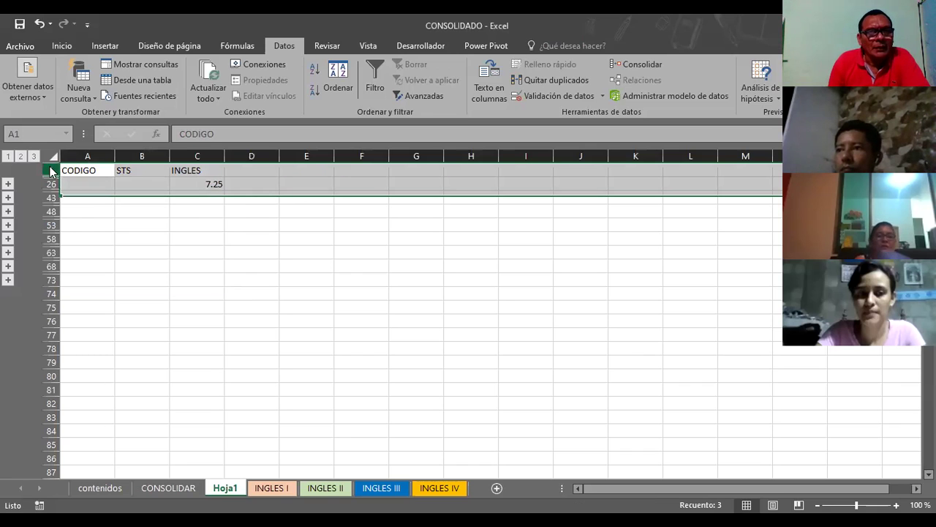
right_click(46, 169)
click(100, 275)
click(199, 174)
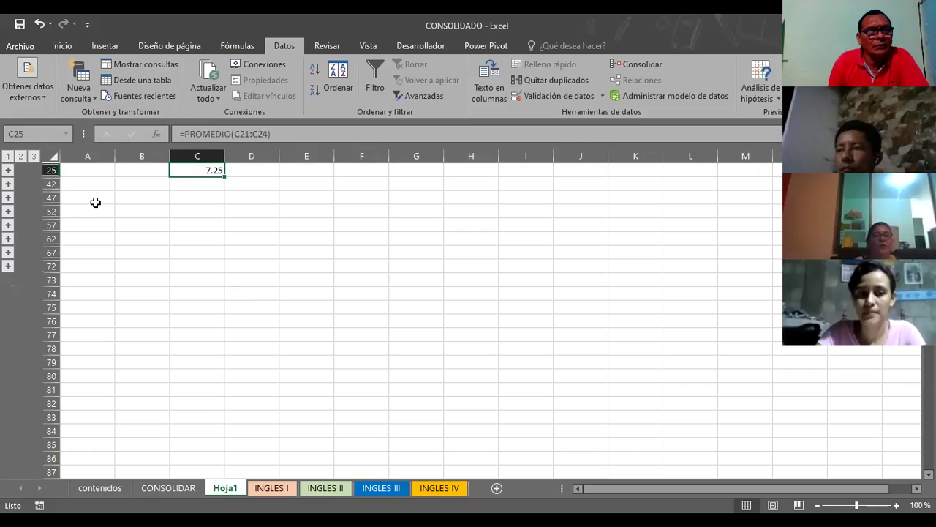
click(97, 201)
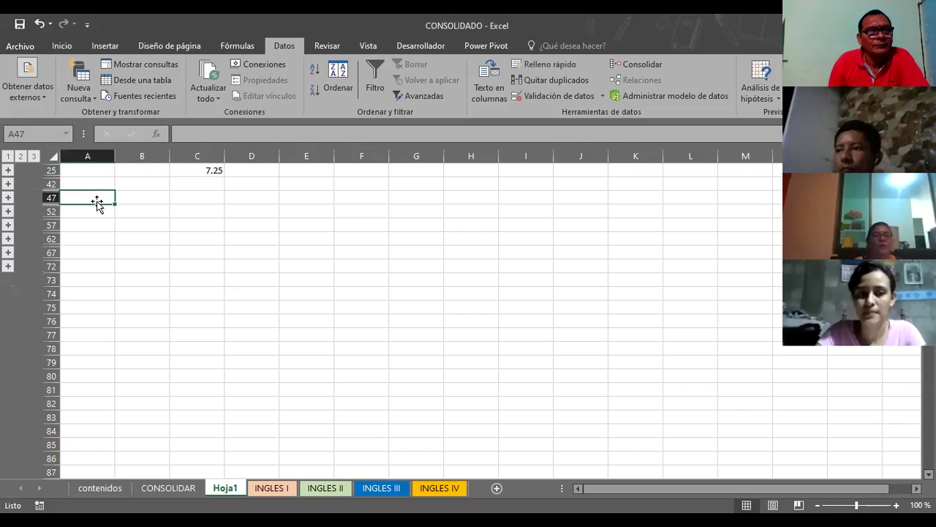
click(218, 194)
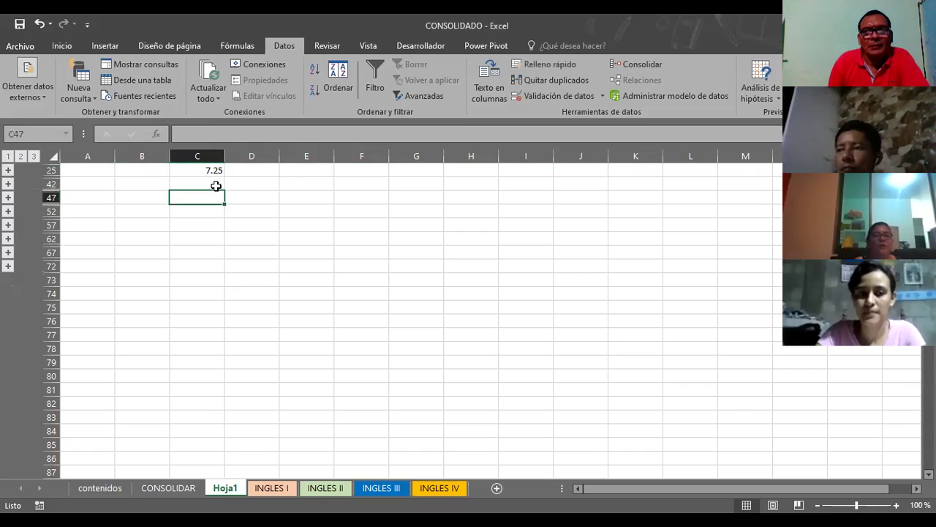
Step: Delete rows 25 through 79 of the old averaged consolidation
click(51, 170)
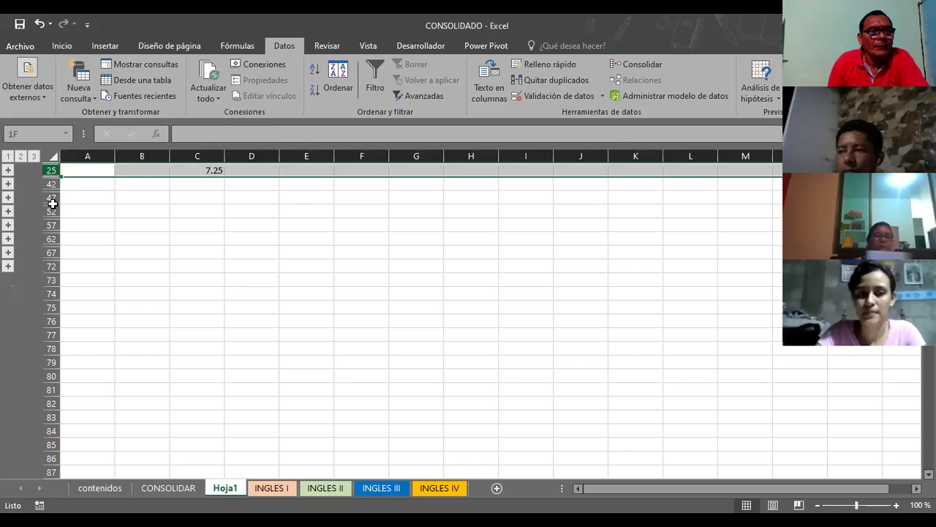
drag(52, 204, 48, 362)
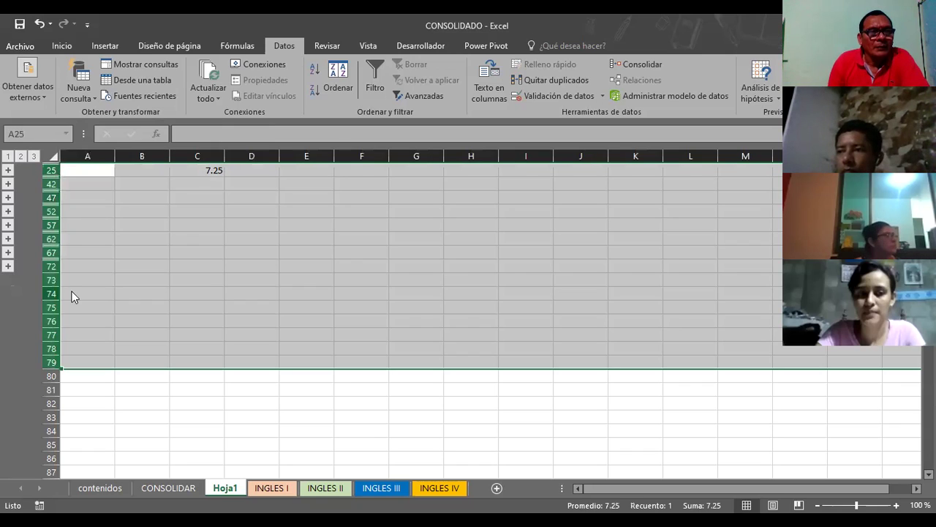
right_click(53, 293)
click(105, 410)
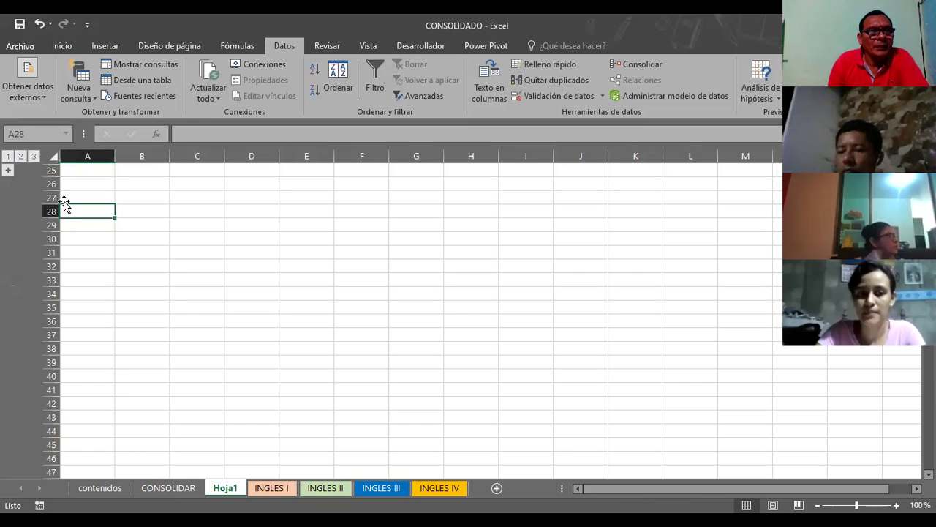
Step: Expand the remaining outline group, then select and deselect the whole sheet
click(9, 171)
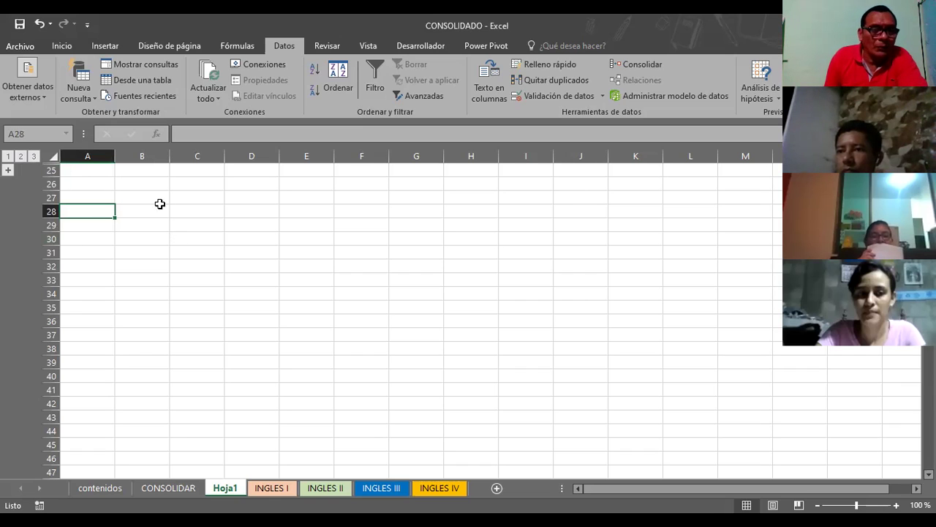
click(167, 237)
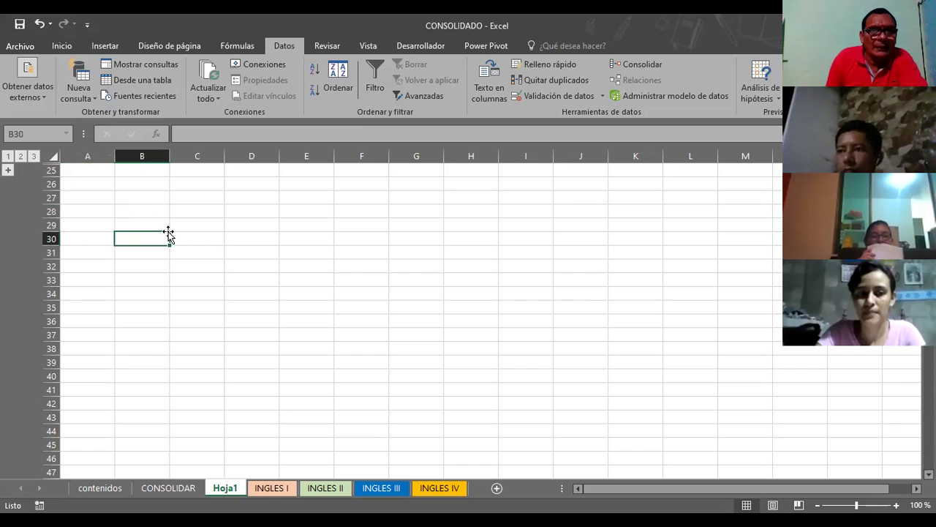
click(79, 159)
click(52, 156)
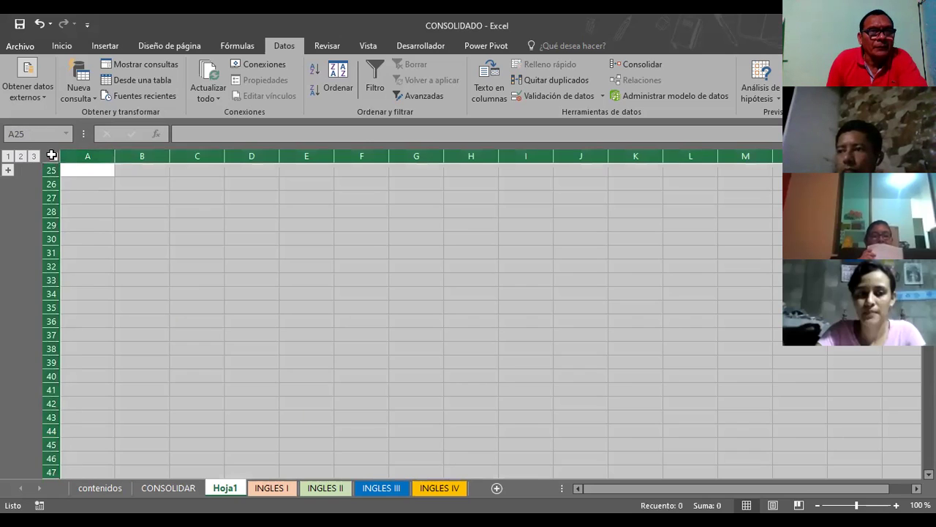
click(106, 206)
click(92, 174)
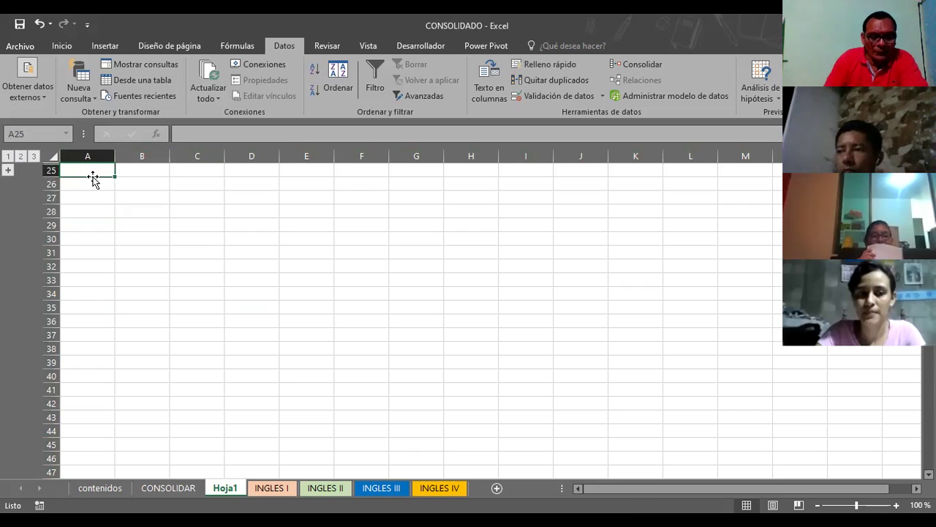
Step: Jump to cell A1 with Ir a and expand the outline to level 3
key(F5)
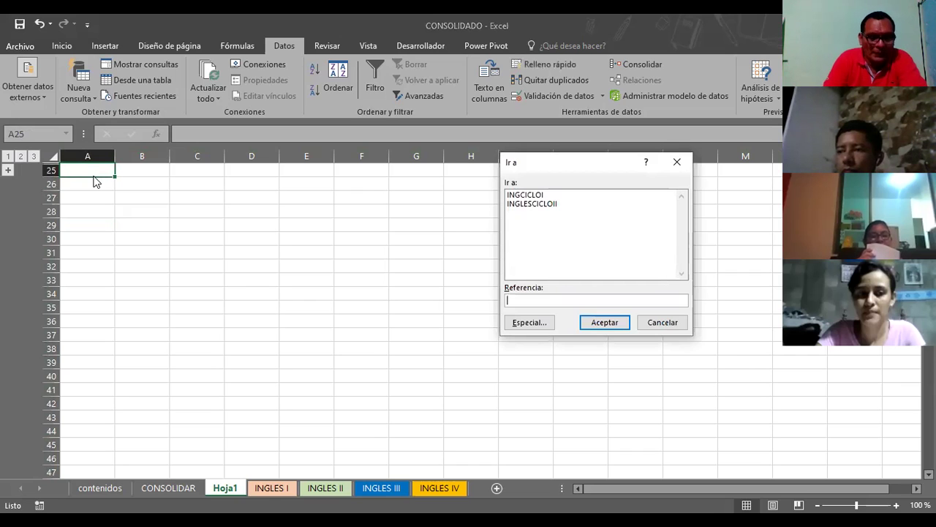
text(A1)
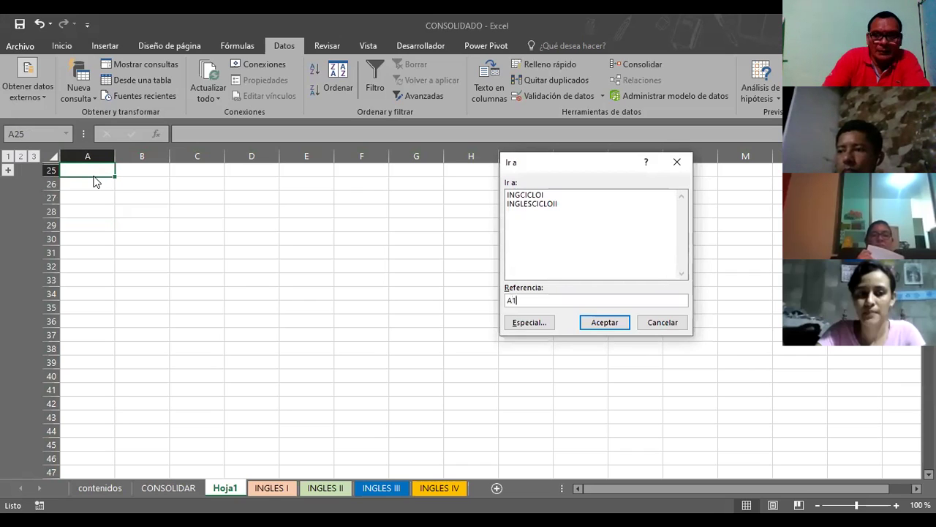
key(Return)
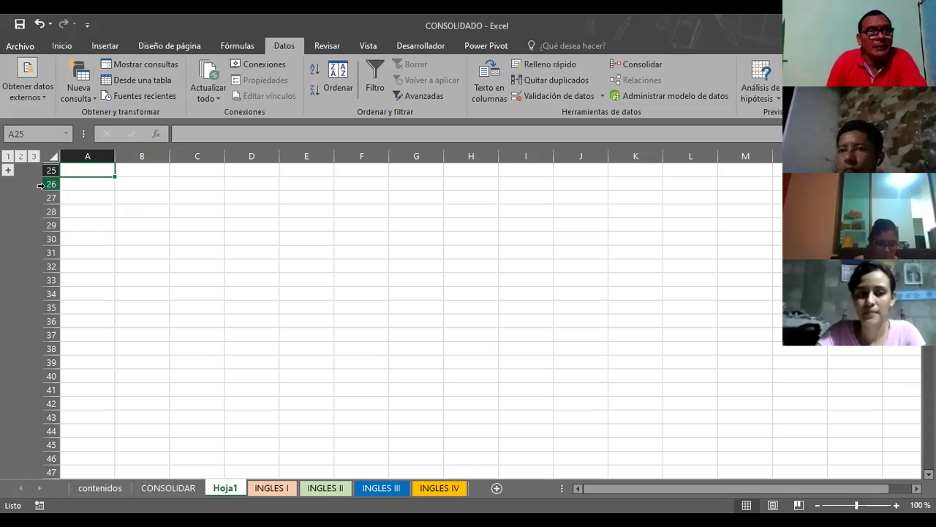
click(33, 157)
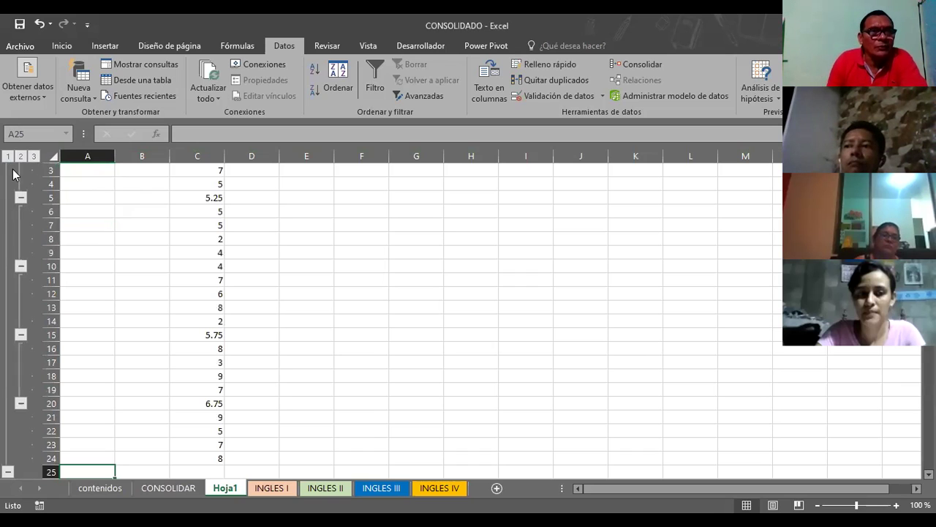
scroll(307, 236, up, 2)
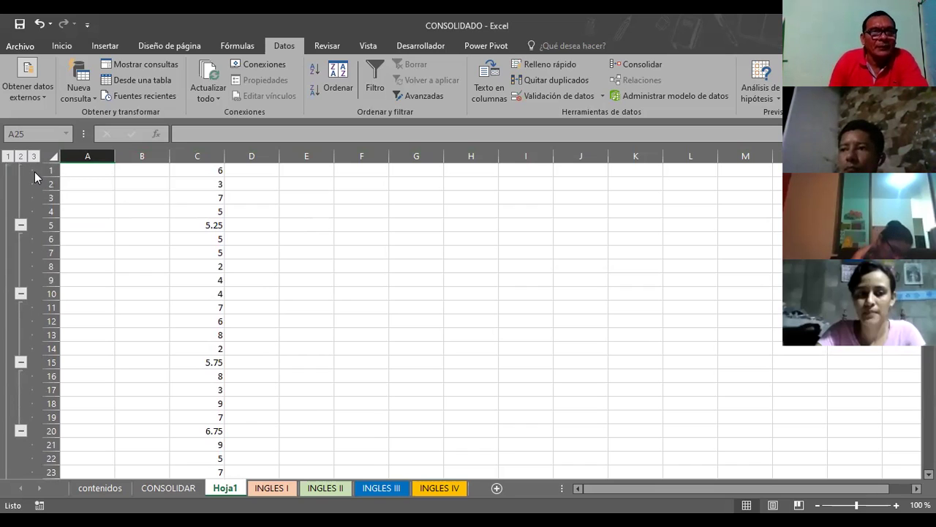
Step: Delete rows 1 through 93 of the old consolidation and return to A1
drag(49, 170, 52, 204)
mouse_move(51, 312)
mouse_down()
mouse_move(70, 461)
mouse_move(49, 281)
mouse_up()
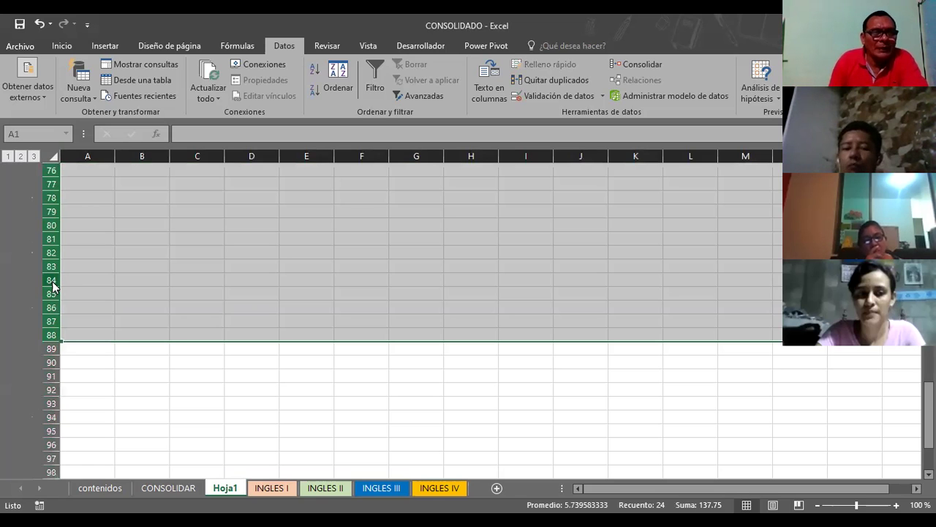
right_click(52, 287)
click(98, 211)
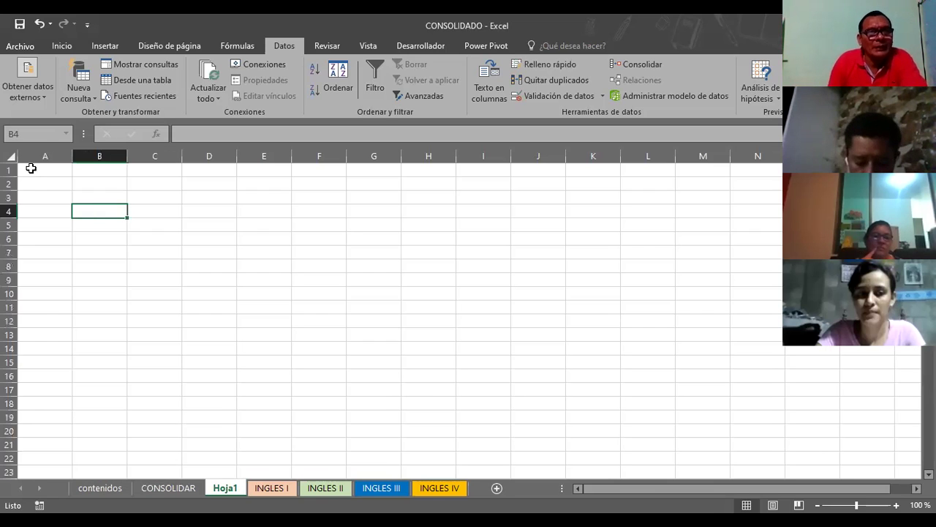
click(30, 168)
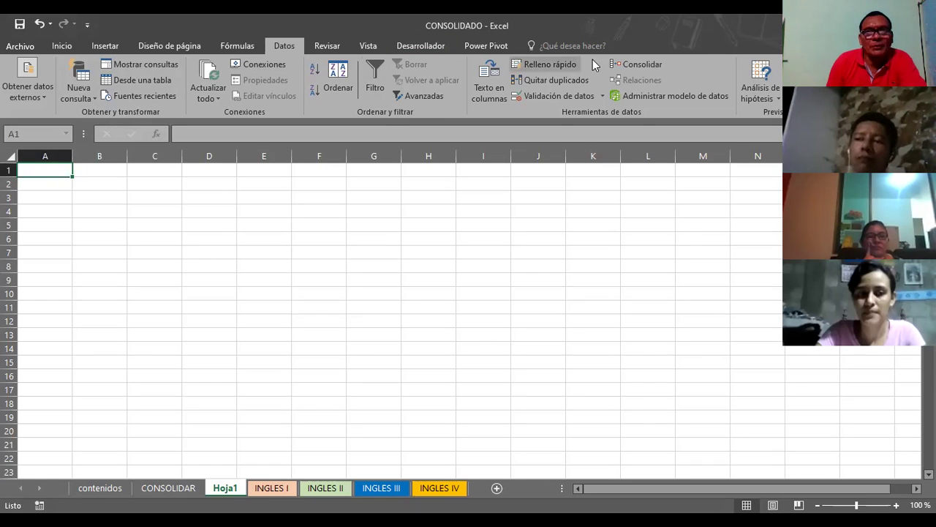
Step: Run Consolidar with the Suma function on the INGLES references, keeping Crear vínculos
click(630, 65)
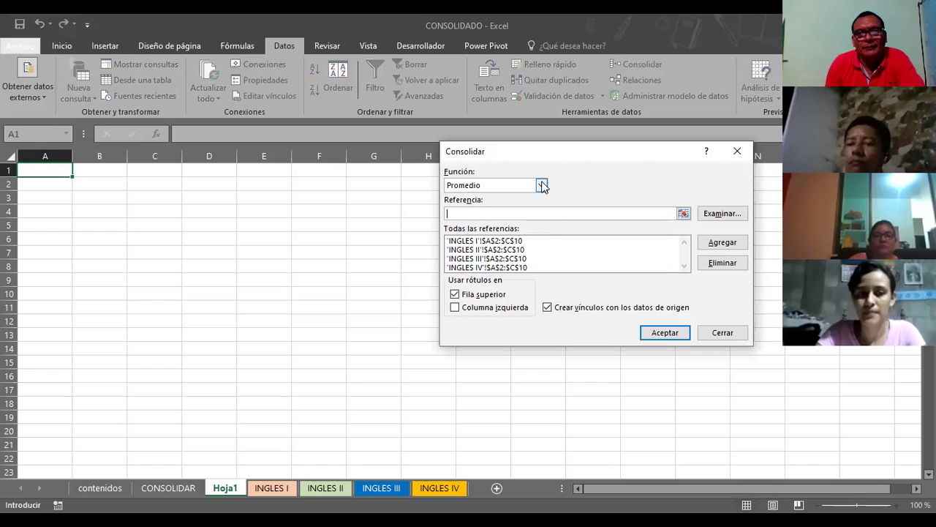
click(541, 185)
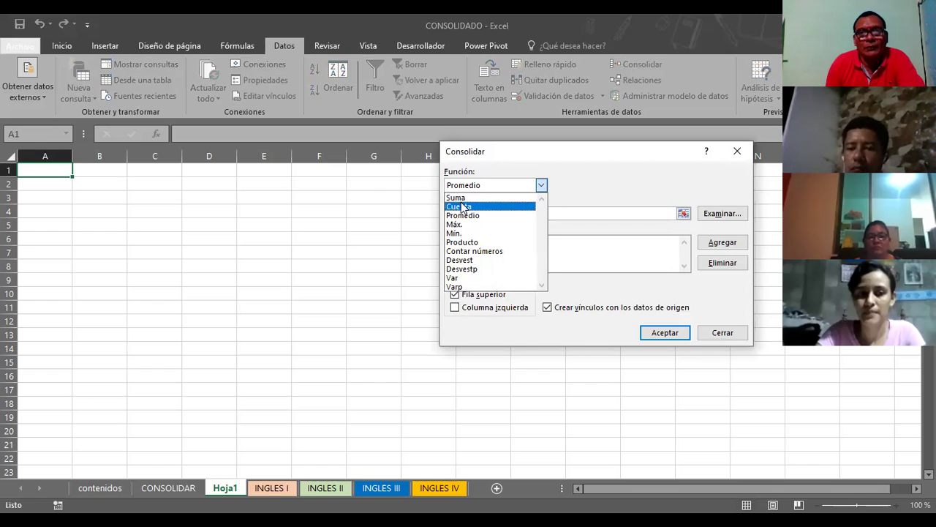
click(570, 322)
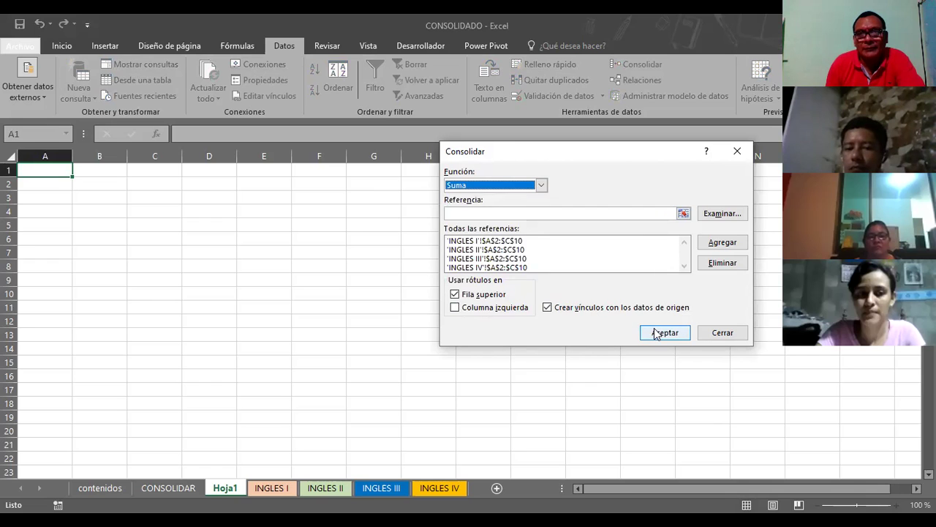
click(656, 334)
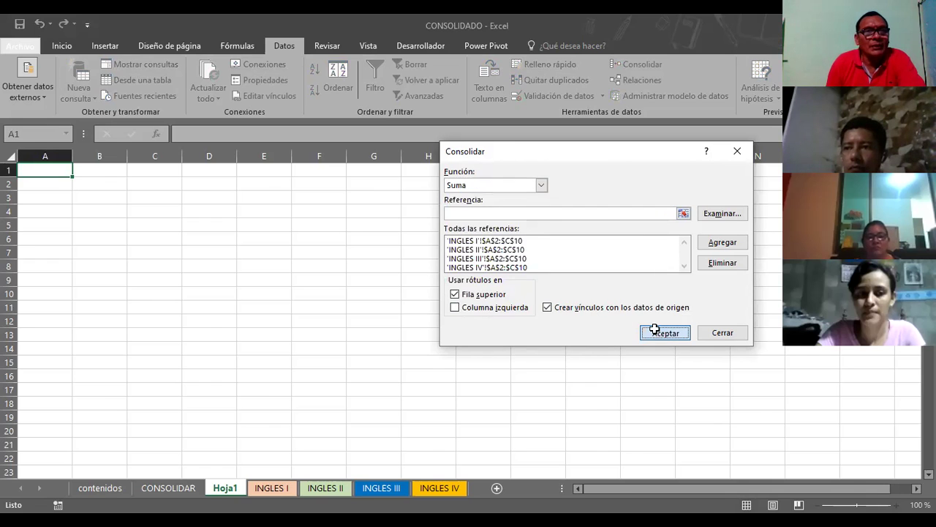
click(654, 330)
click(343, 240)
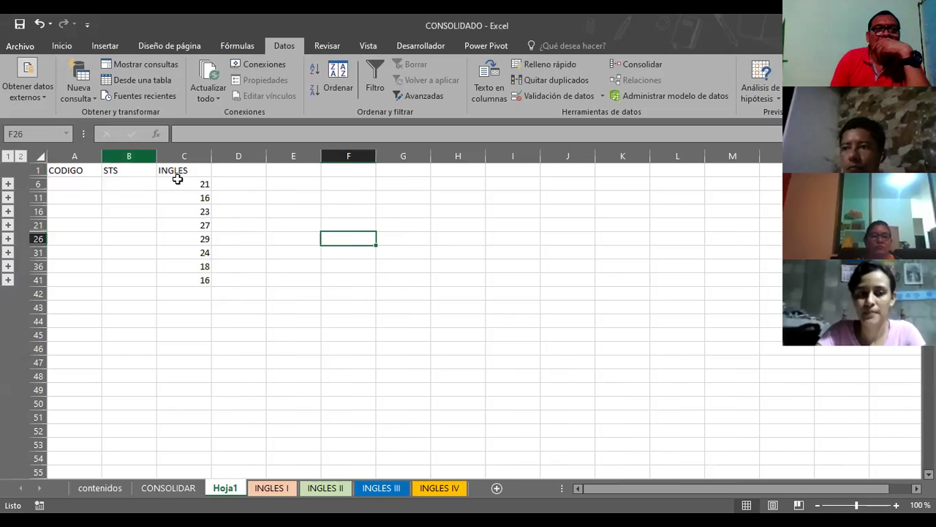
Step: Check the sum formula in C6 and expand the first group to show rows 2–5
click(9, 184)
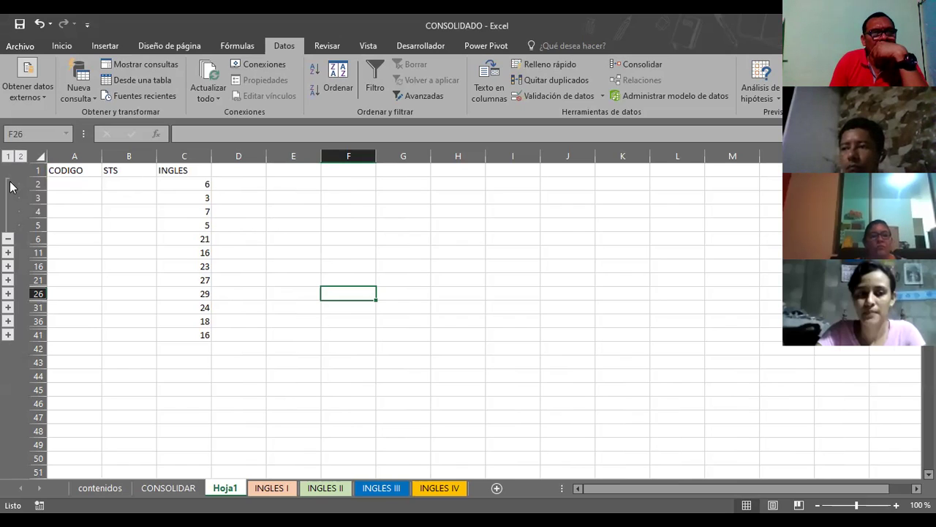
click(7, 239)
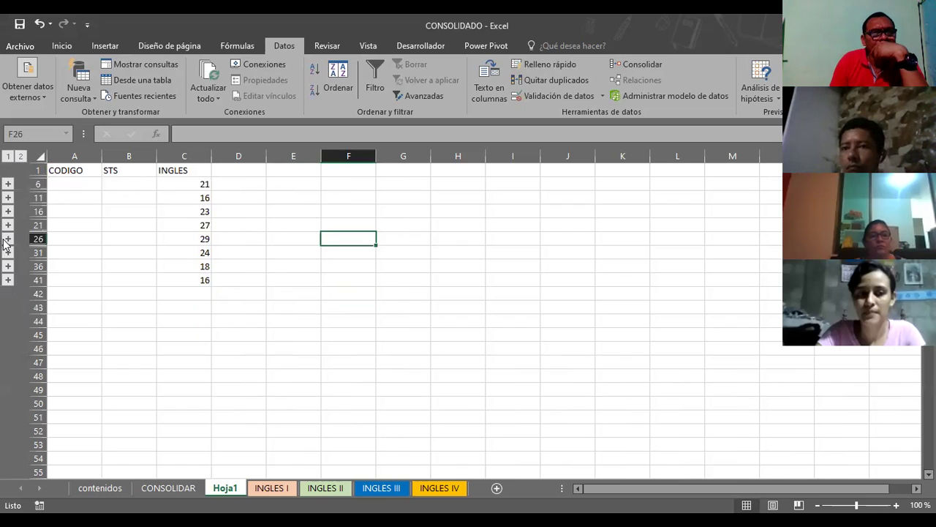
click(199, 185)
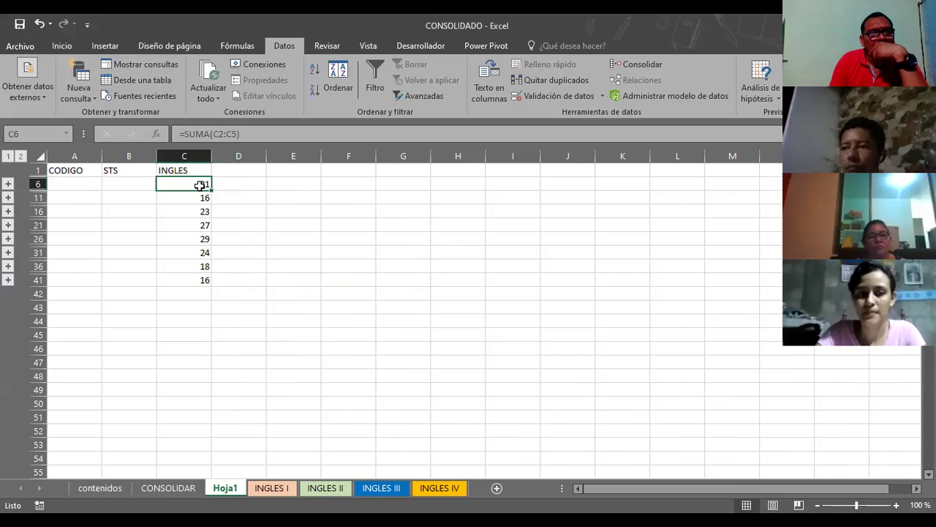
click(8, 184)
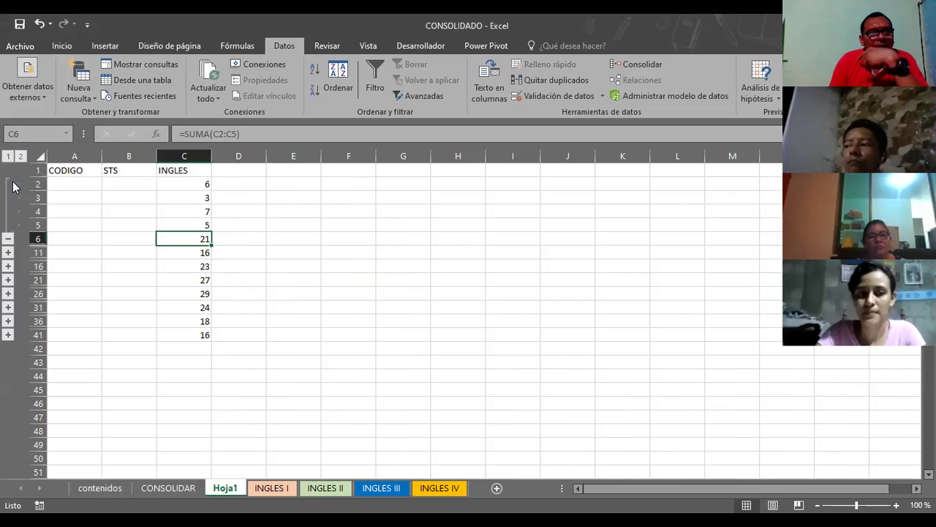
Step: Give the total in C6 a dark blue fill color
click(61, 47)
click(160, 90)
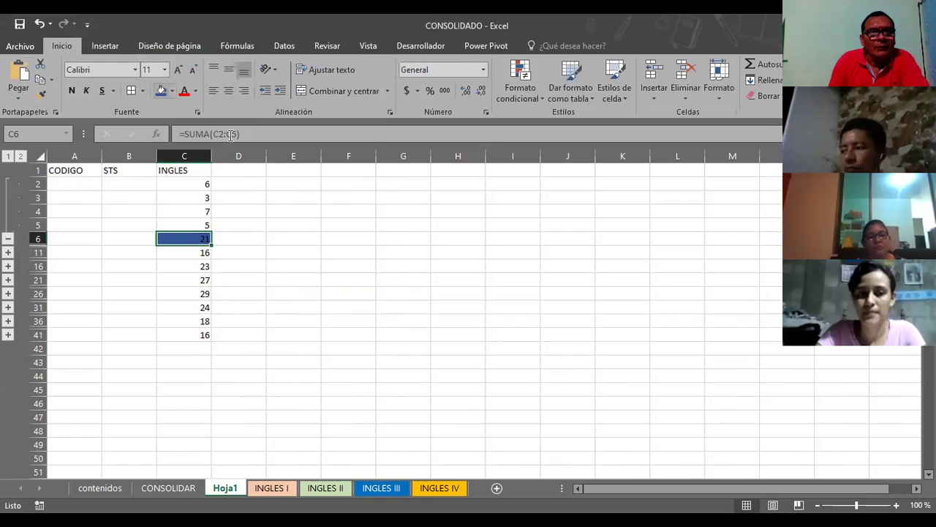
click(305, 209)
Step: Check the links in C2–C5 to INGLES I–IV, then switch to the TABLAS DINAMICAS workbook
click(201, 188)
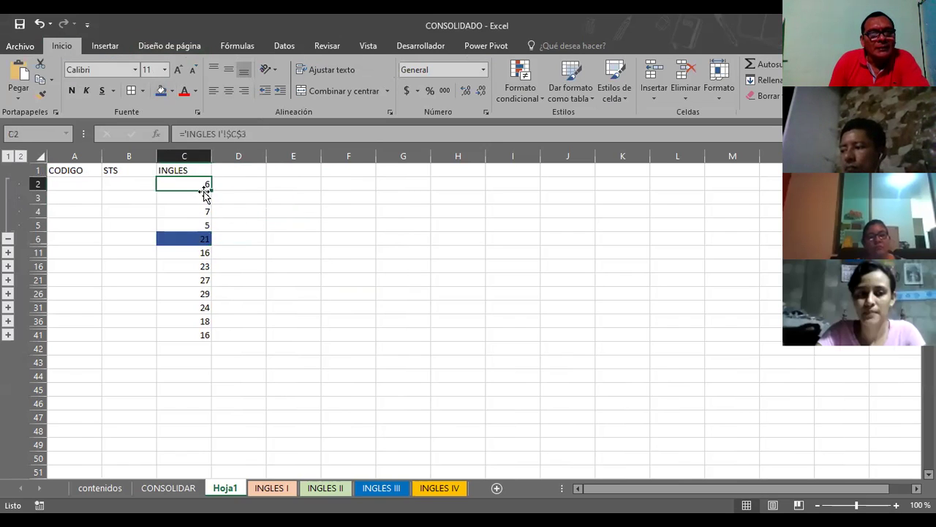
click(207, 194)
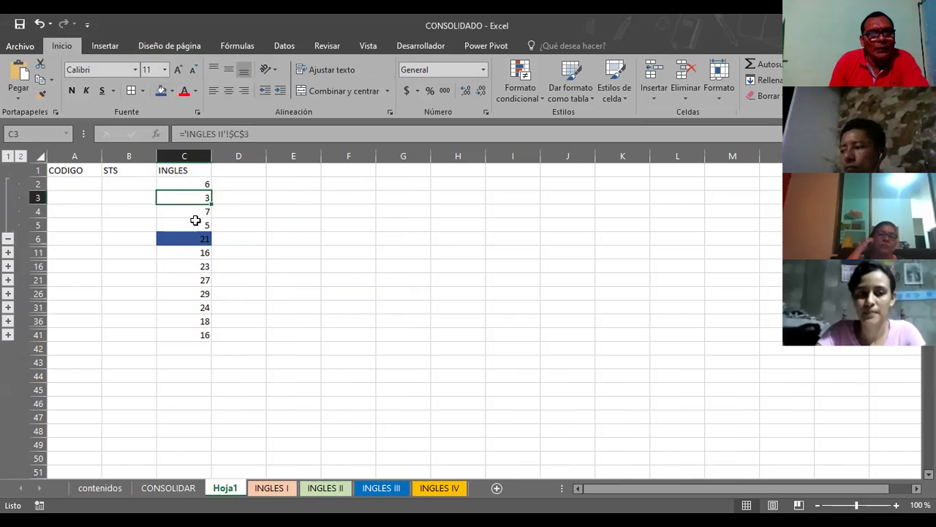
click(199, 211)
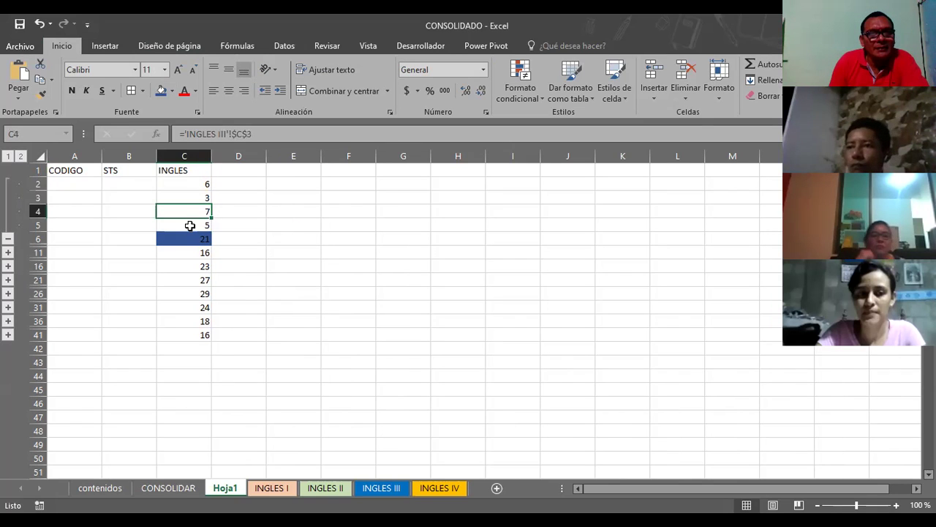
click(190, 226)
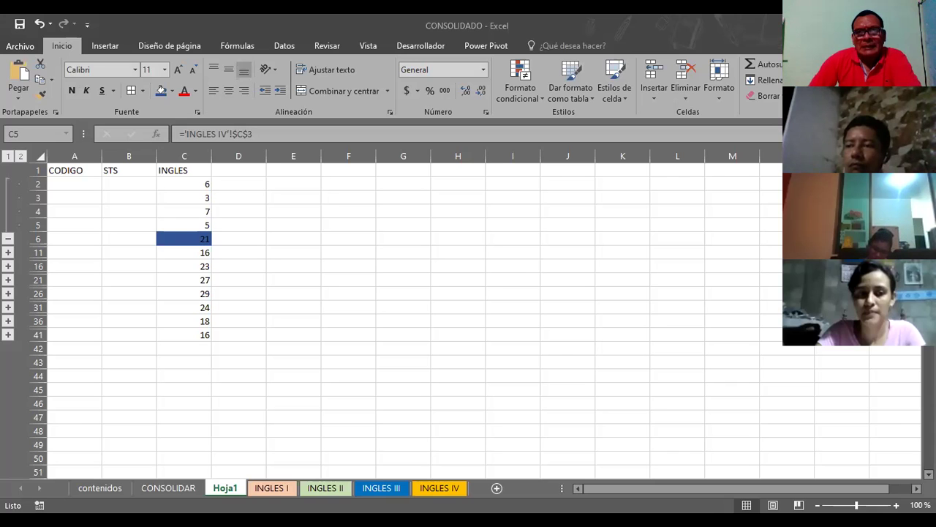
key(alt+Tab)
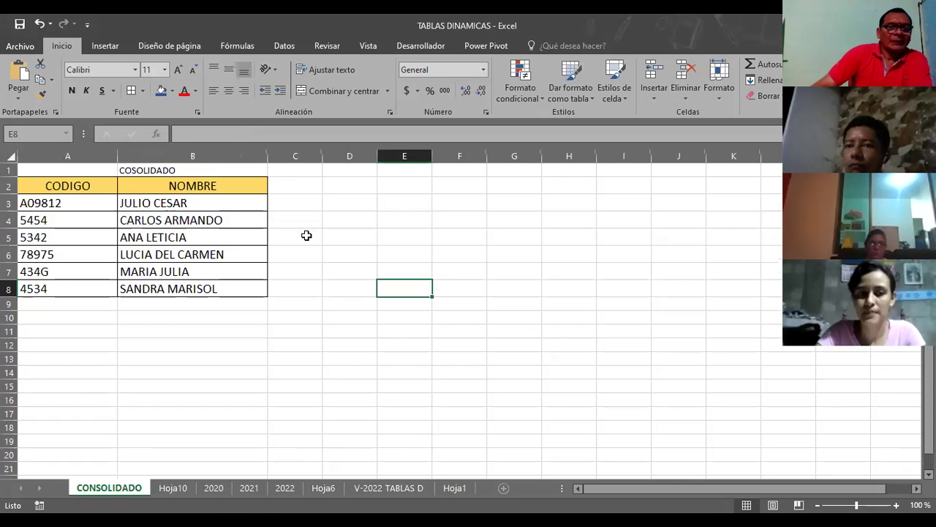
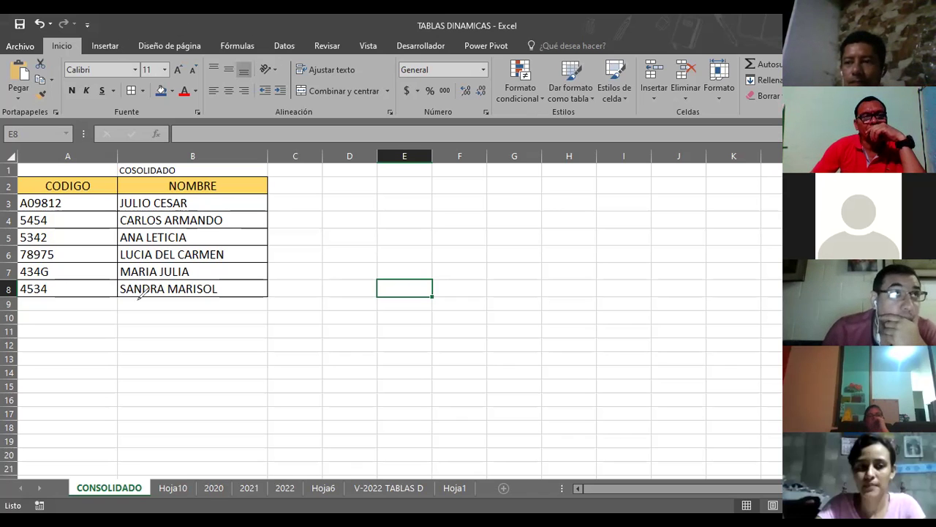
Step: Show the Insertar ribbon and switch to the V-2022 TABLAS D sheet with the 2022 sales table
click(106, 46)
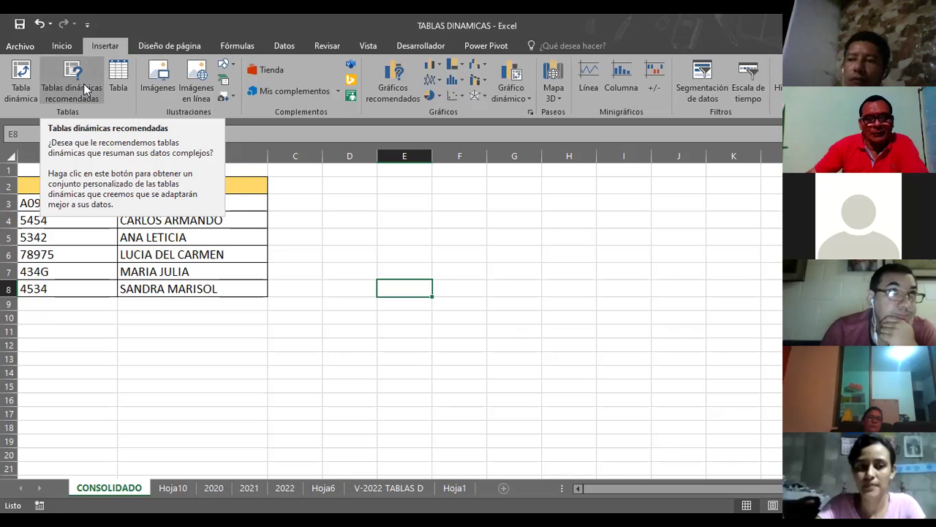
click(343, 213)
click(393, 485)
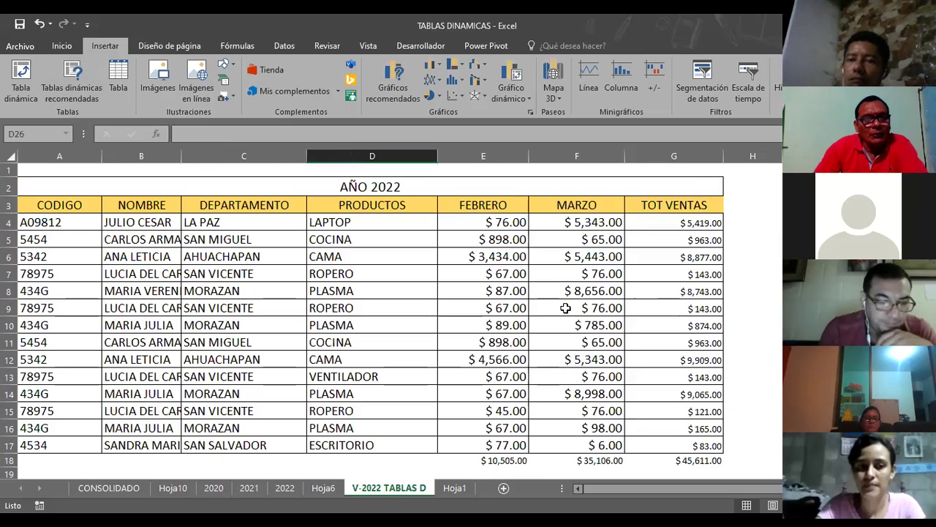
Step: Select B3 and widen column B so the full NOMBRE entries are readable
click(121, 207)
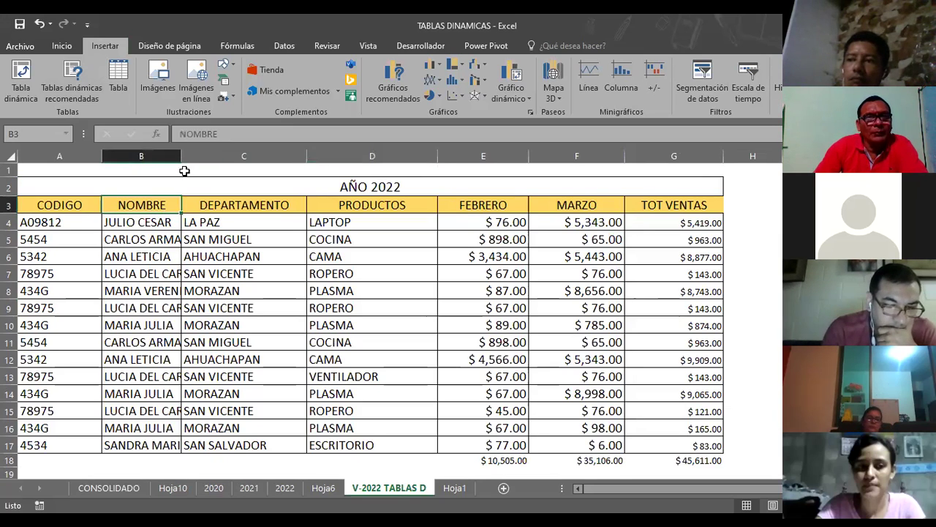
drag(190, 155, 245, 165)
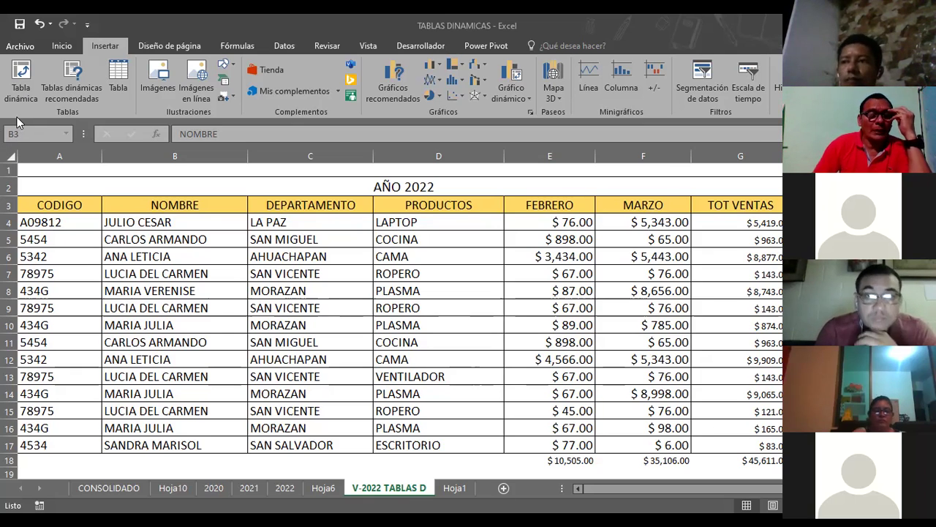
Step: Start a Tabla dinámica sourced only from 'V-2022 TABLAS D'!$D$3:$D$17, placed on a new worksheet
click(22, 75)
click(22, 75)
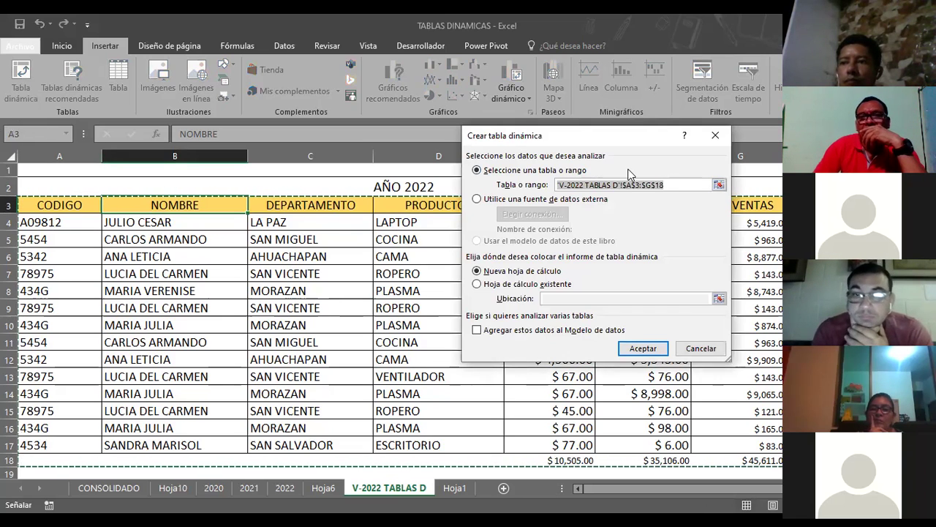
key(BackSpace)
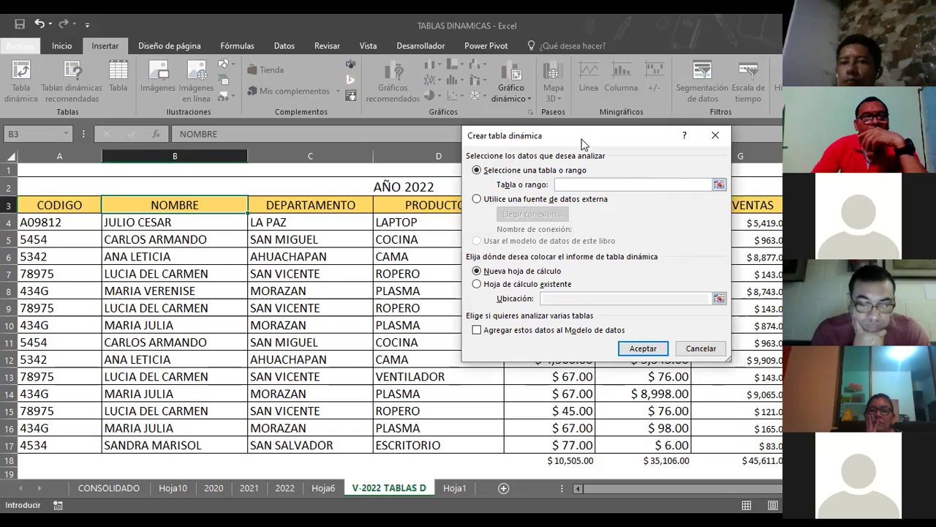
drag(583, 143, 223, 66)
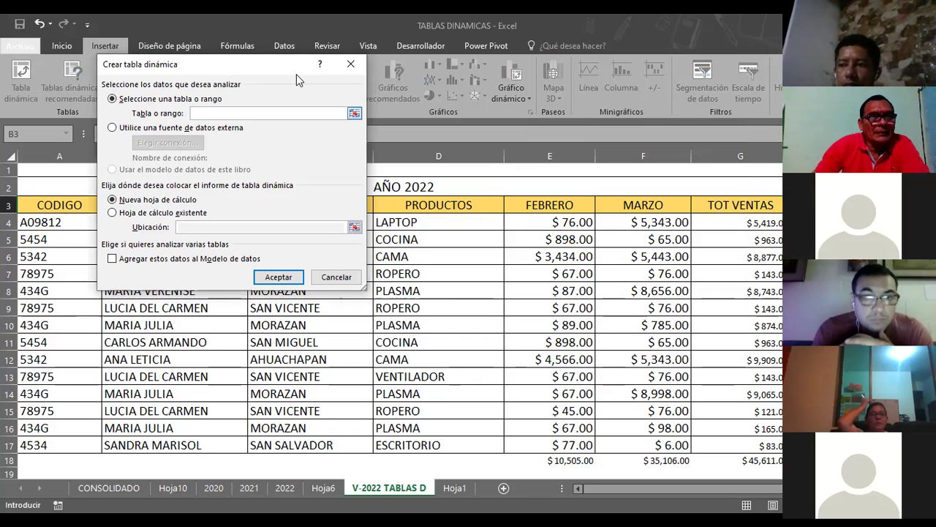
drag(409, 209, 489, 218)
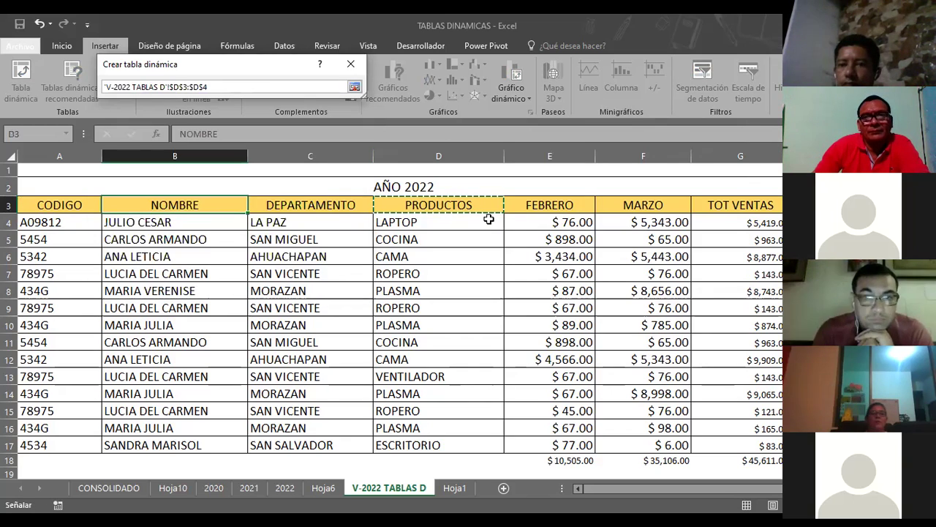
key(ctrl+shift+Down)
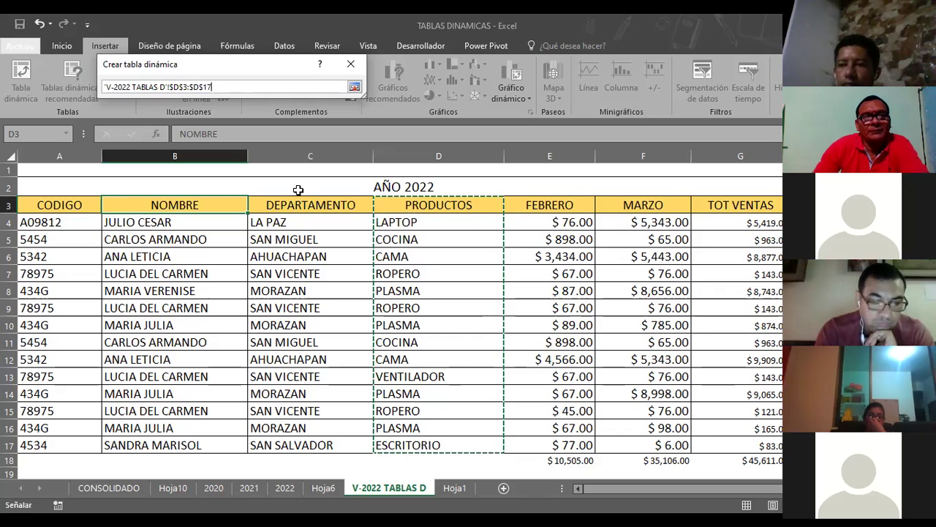
key(Return)
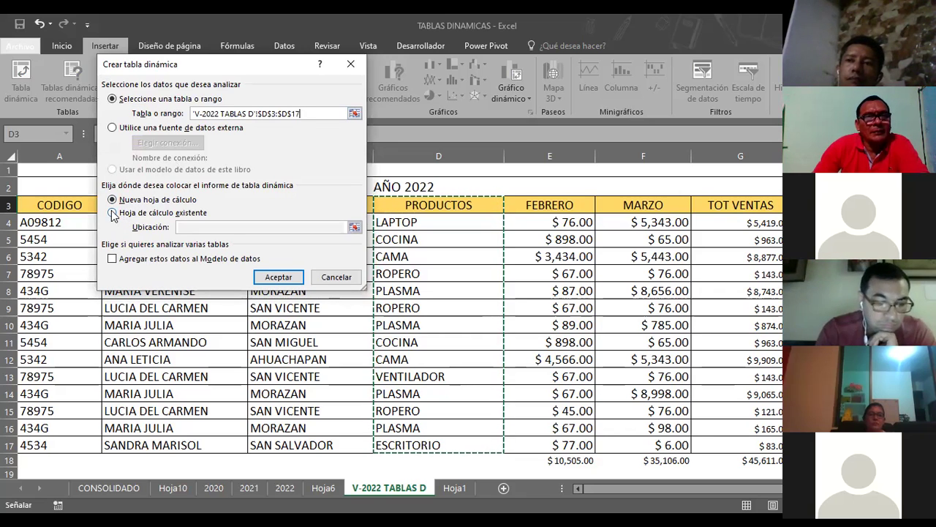
click(280, 276)
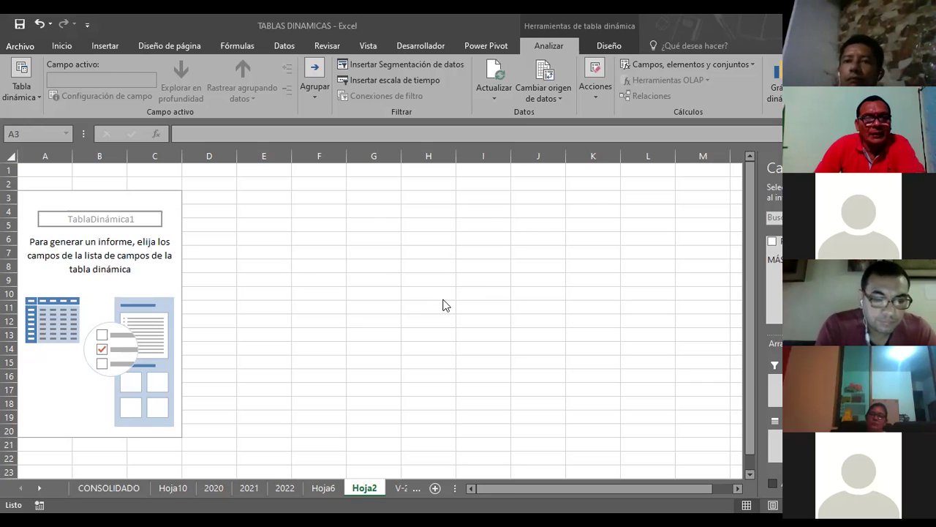
Step: Decline the data-model prompt, add PRODUCTOS as row labels, and close its filter menu unchanged
click(781, 260)
click(772, 241)
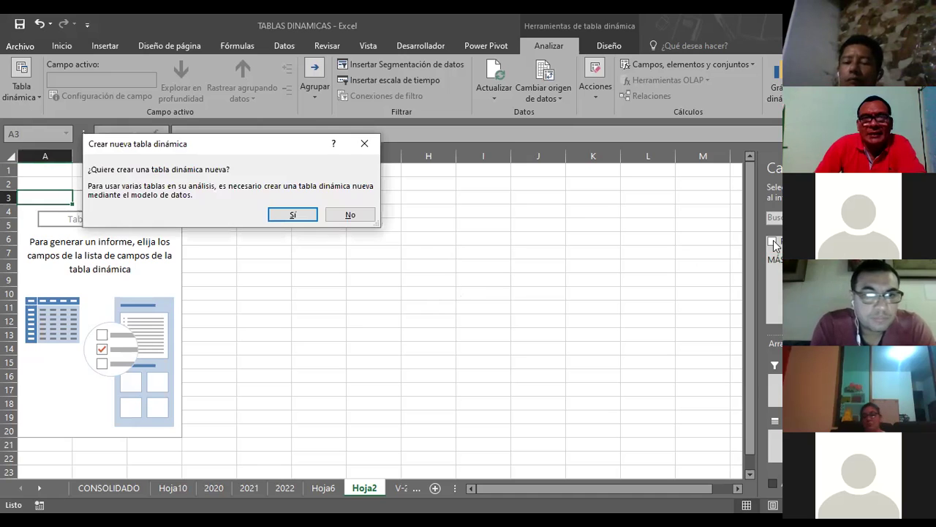
click(354, 215)
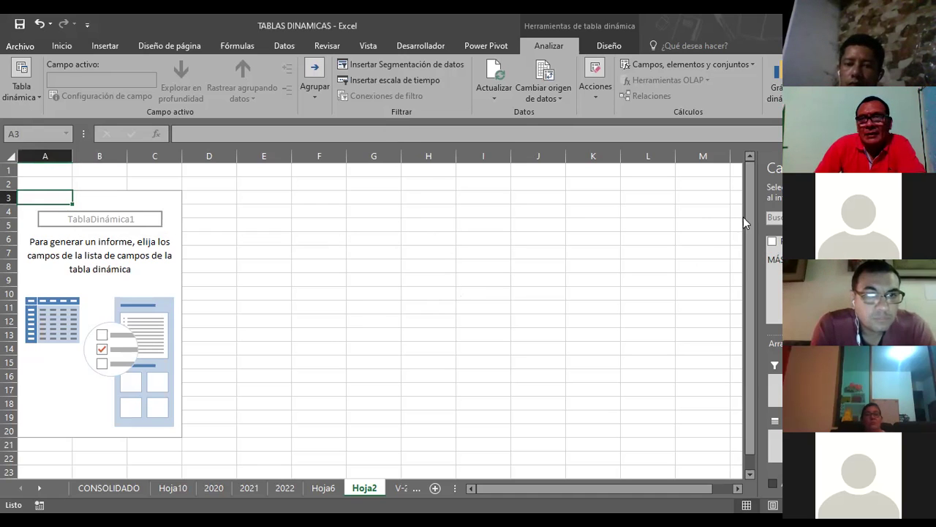
click(776, 245)
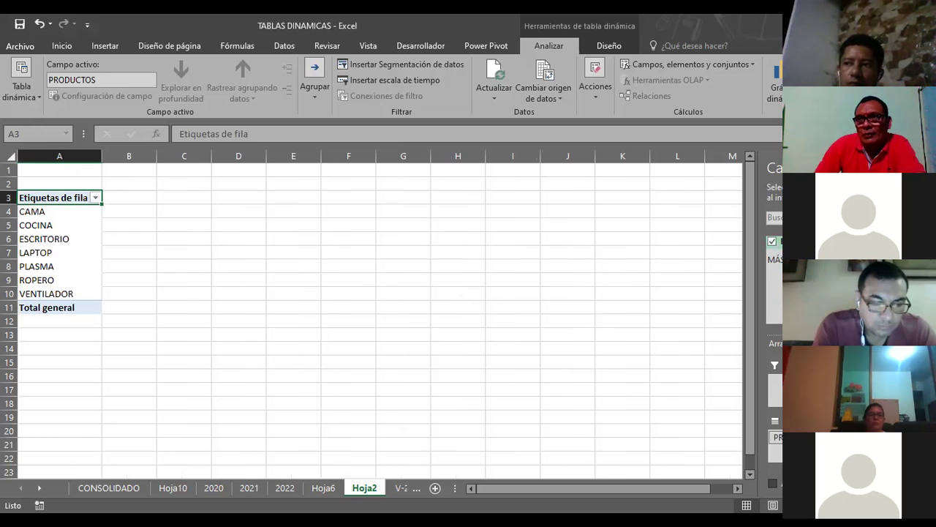
click(779, 241)
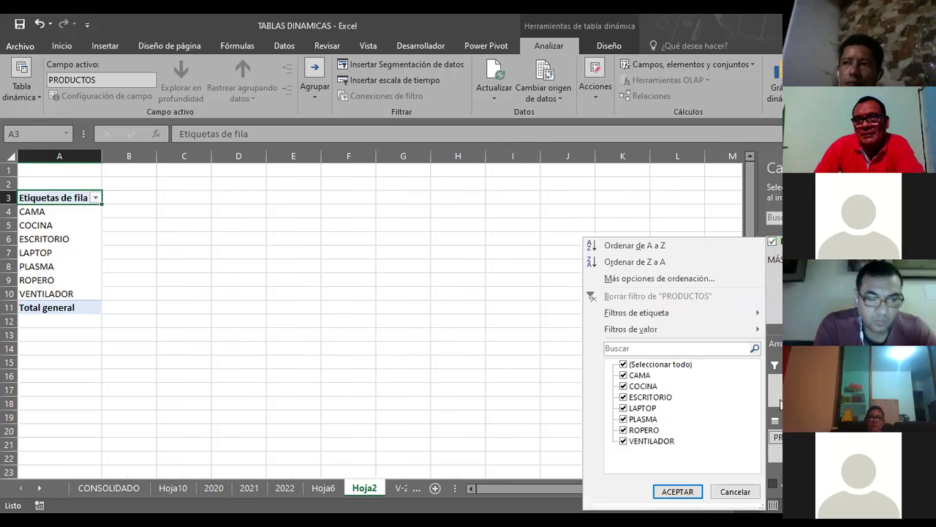
click(735, 491)
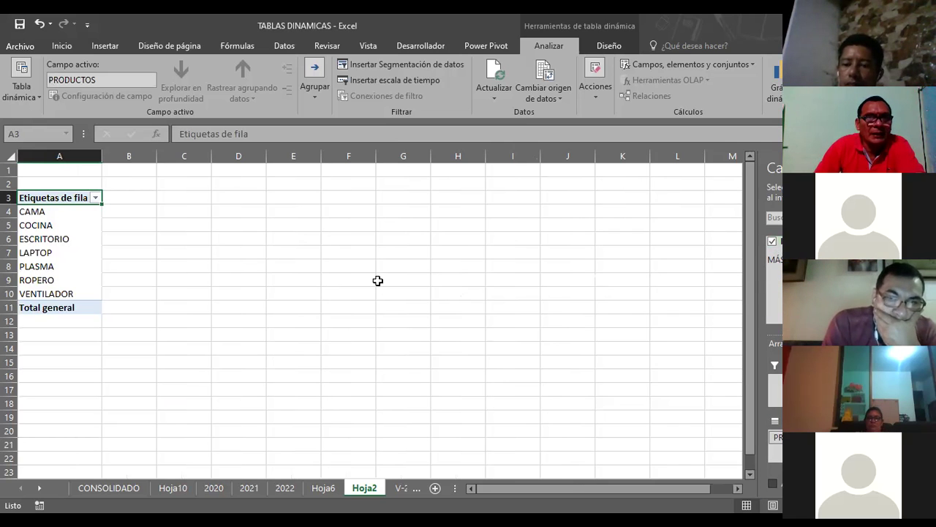
Step: Clear rows 1–14 holding the trial pivot, then return to V-2022 TABLAS D and select A3:G17
click(377, 280)
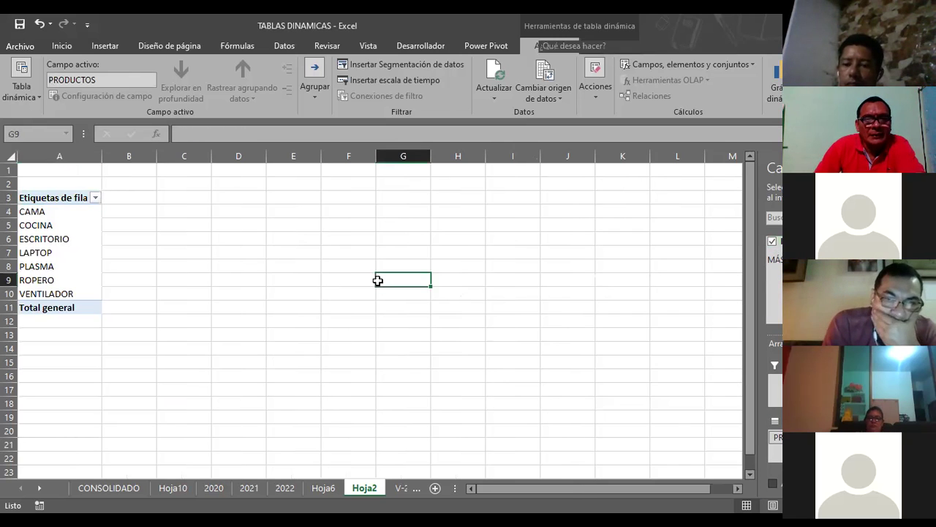
click(10, 197)
drag(17, 351, 11, 349)
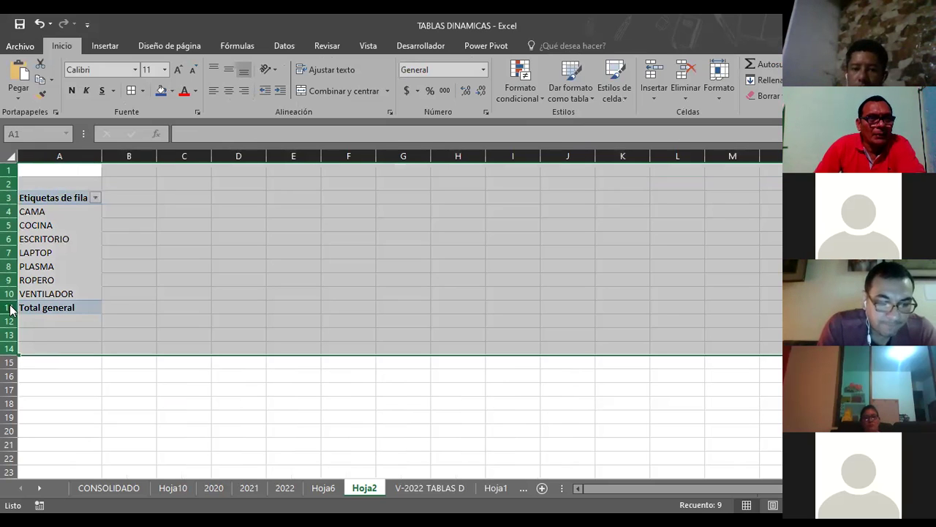
click(404, 281)
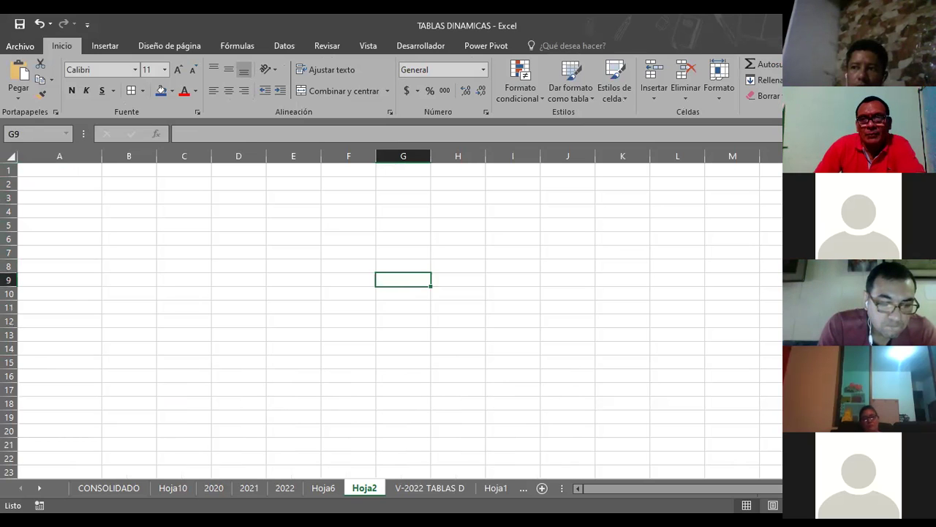
click(420, 489)
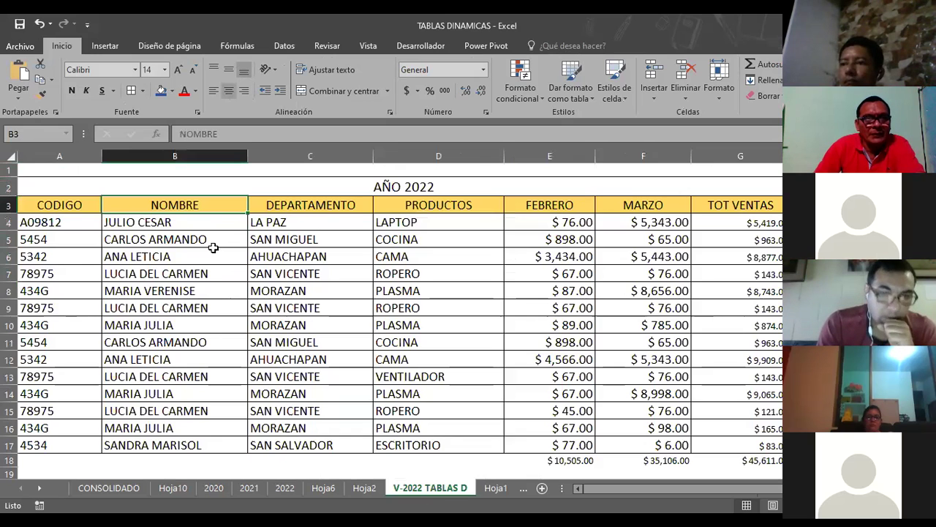
drag(80, 206, 743, 445)
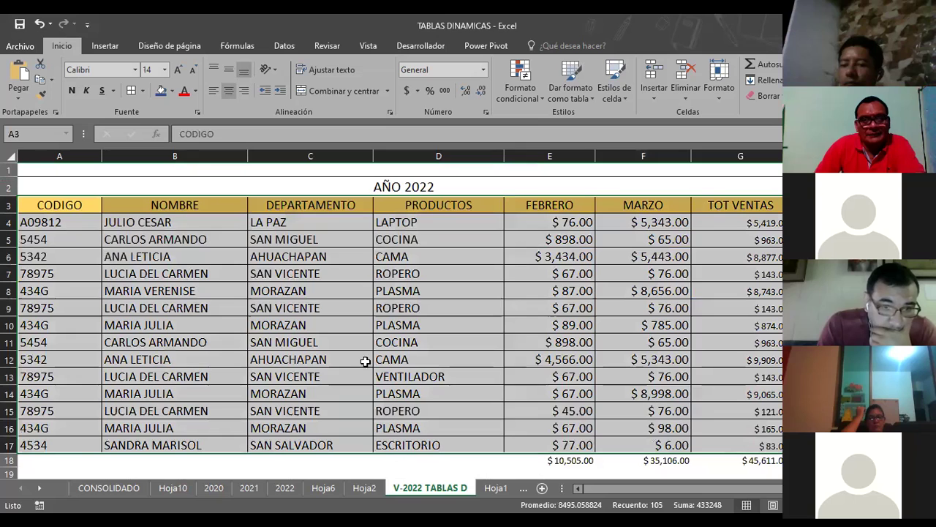
Step: Insert a pivot table from A3:G17 onto a new worksheet, creating TablaDinámica2
click(105, 46)
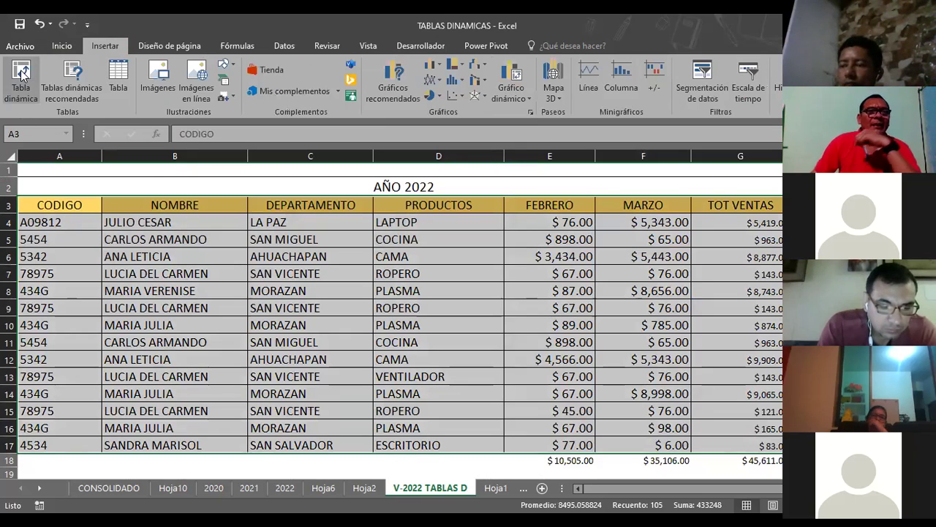
click(22, 73)
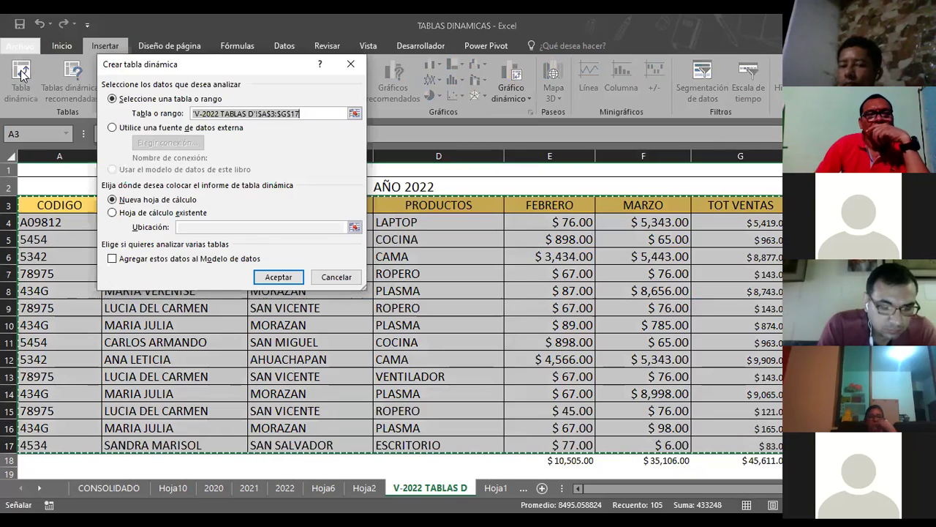
click(275, 276)
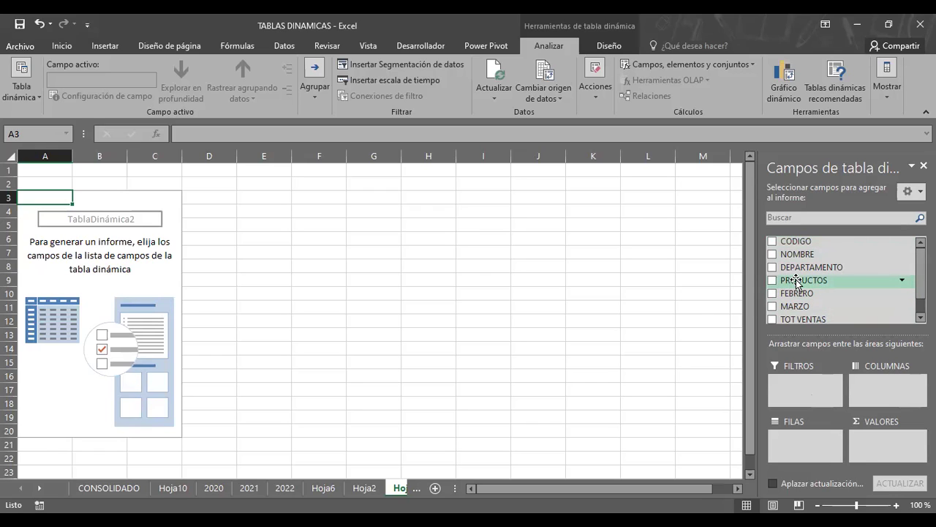
Step: Place PRODUCTOS in Columnas so CAMA through VENTILADOR plus Total general appear as columns
drag(796, 280, 793, 264)
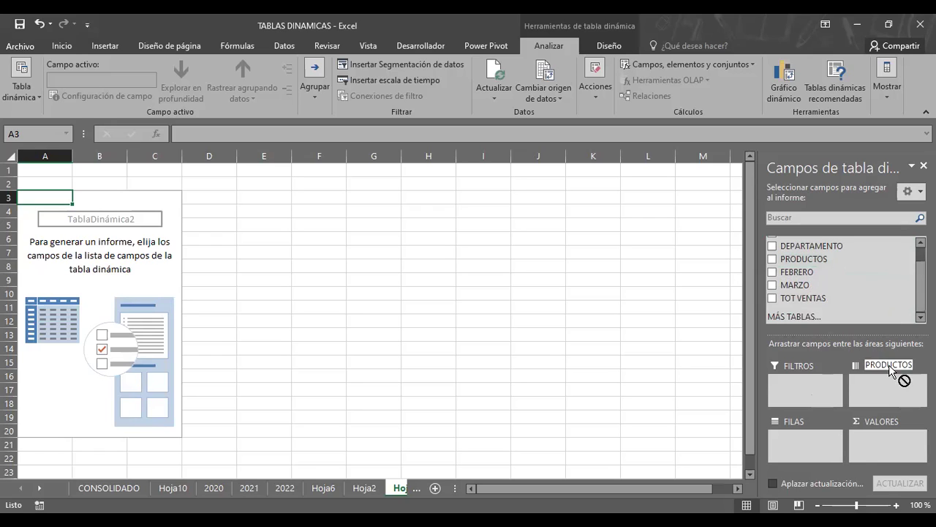
mouse_move(793, 265)
mouse_down()
mouse_move(819, 414)
mouse_move(882, 400)
mouse_up()
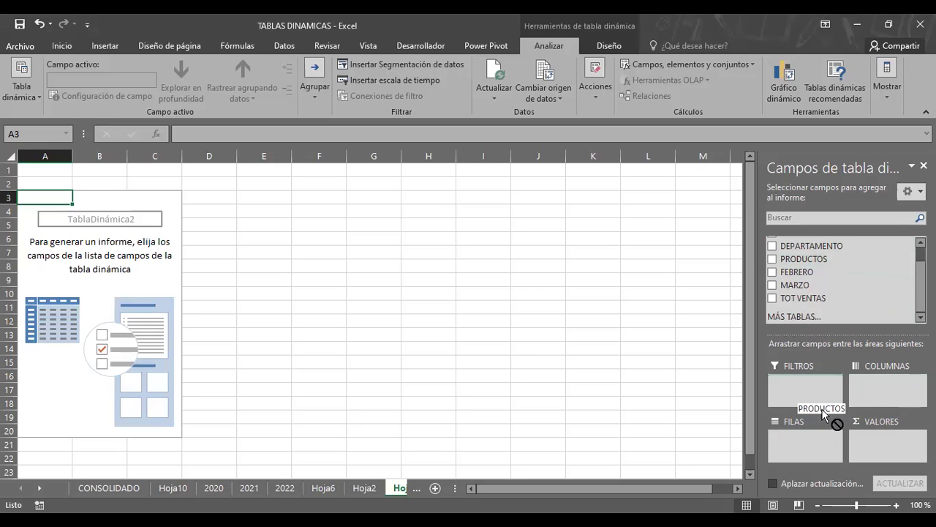
mouse_move(881, 400)
mouse_down()
mouse_move(848, 455)
mouse_move(878, 390)
mouse_up()
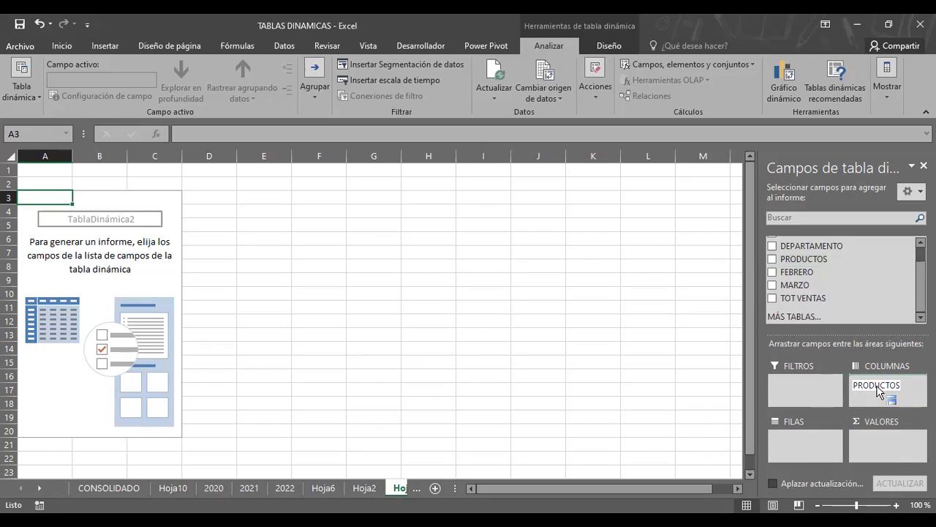
drag(877, 390, 878, 388)
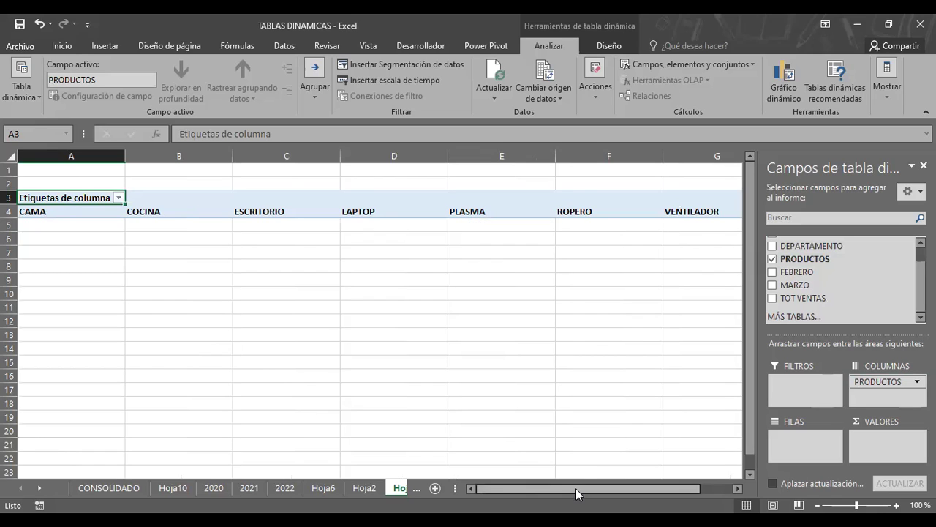
drag(576, 487, 588, 488)
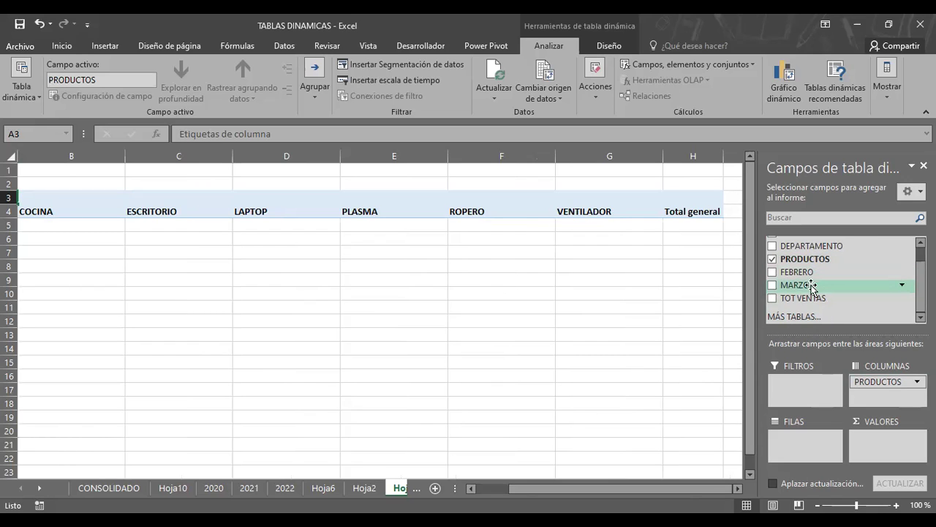
drag(801, 272, 808, 359)
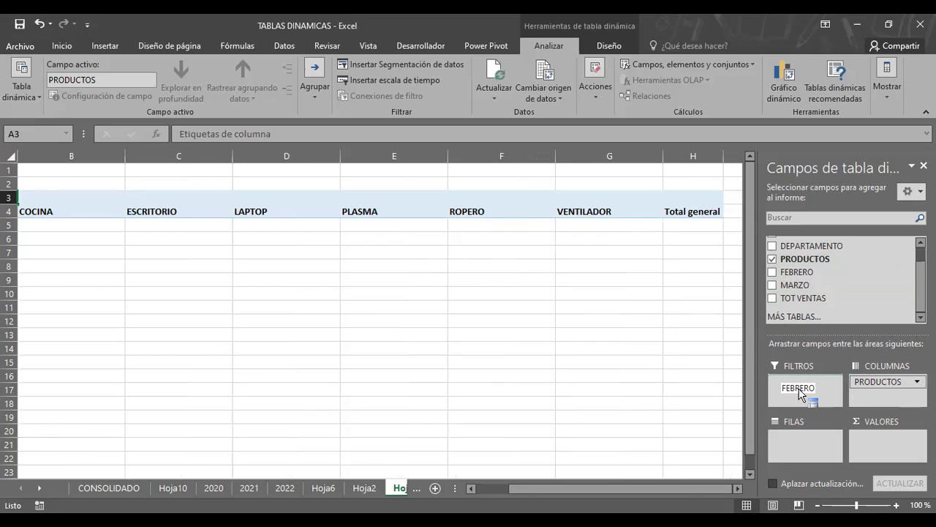
Step: Add FEBRERO as a report filter and check its value list
drag(800, 393, 790, 389)
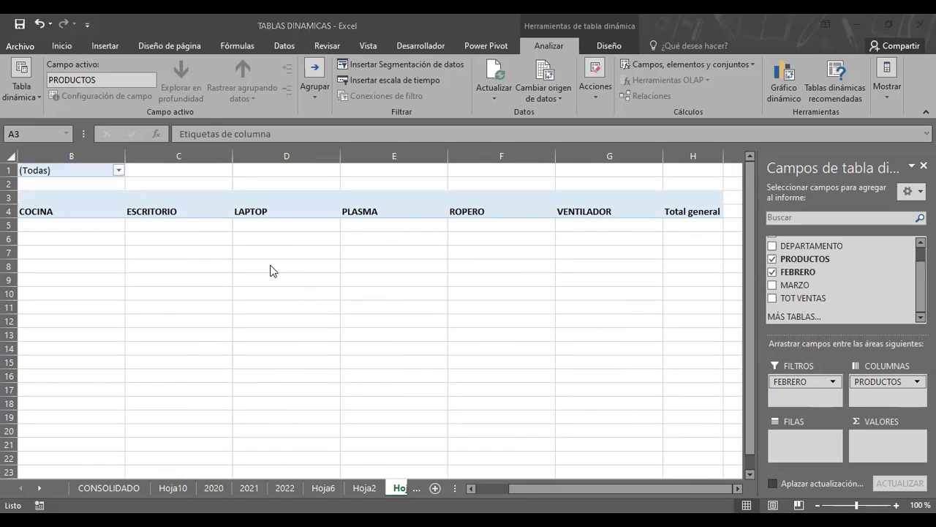
click(118, 171)
click(119, 171)
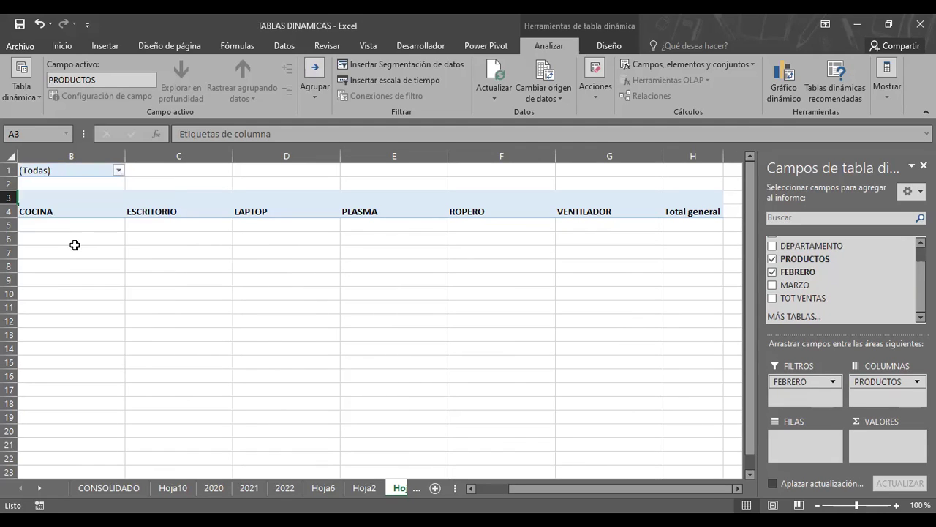
click(43, 205)
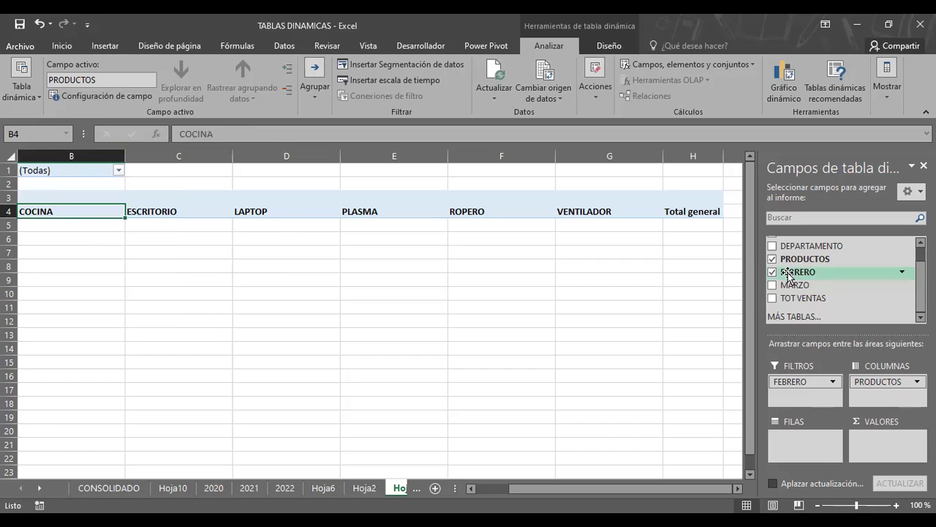
Step: Put MARZO in Filas and move FEBRERO from Filtros into Filas below MARZO
drag(795, 285, 804, 442)
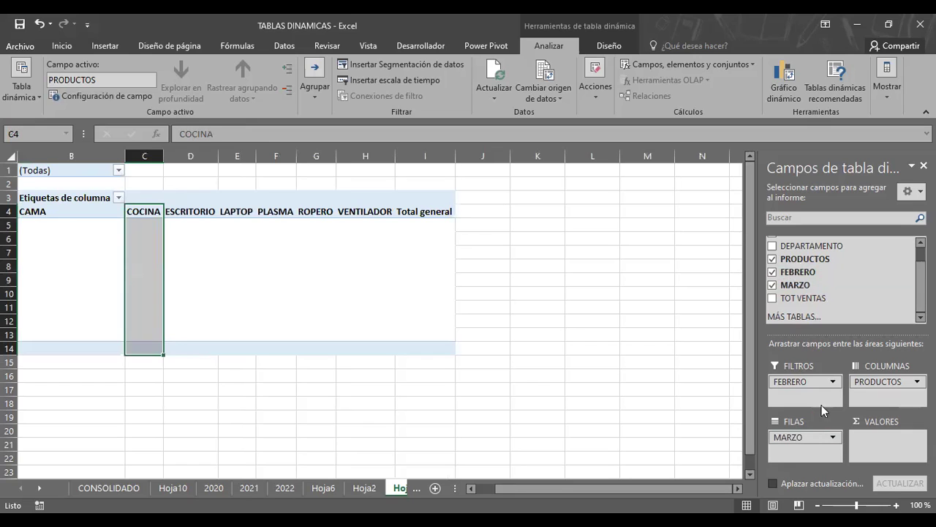
drag(791, 377, 797, 454)
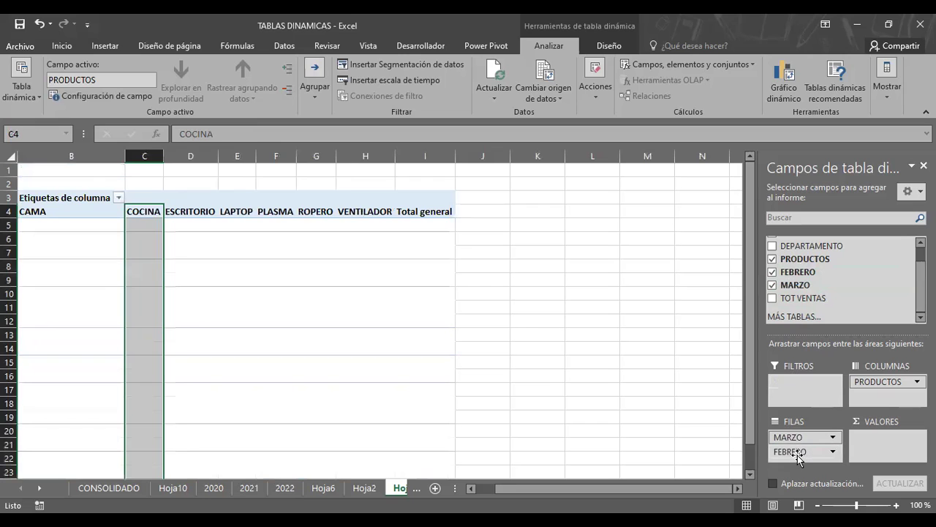
click(801, 451)
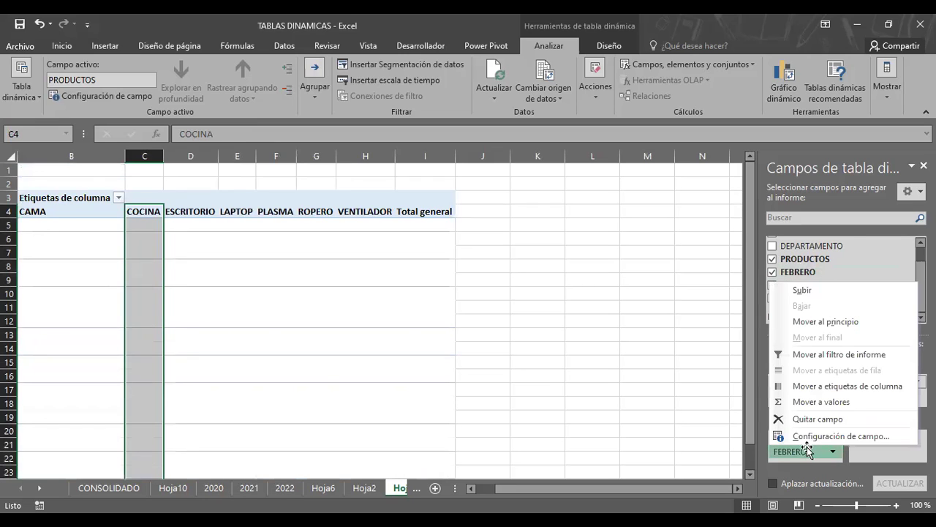
click(47, 251)
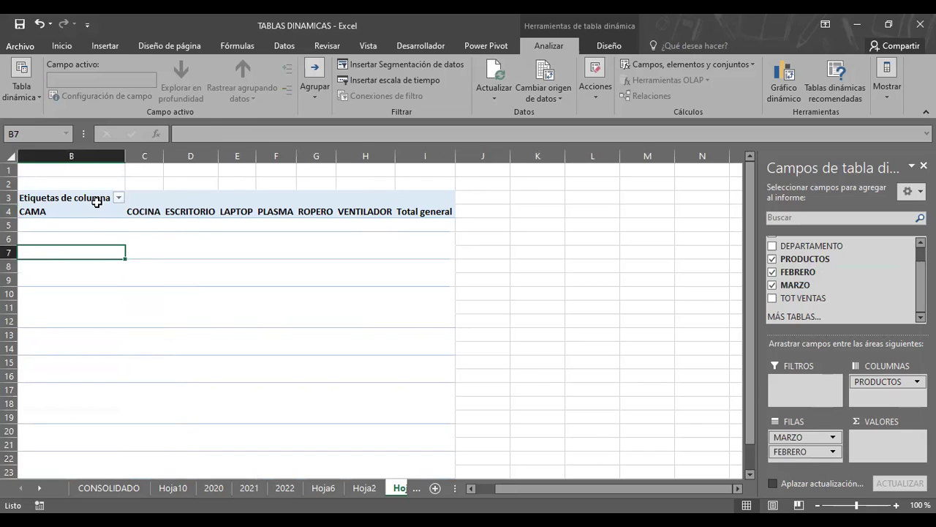
click(118, 197)
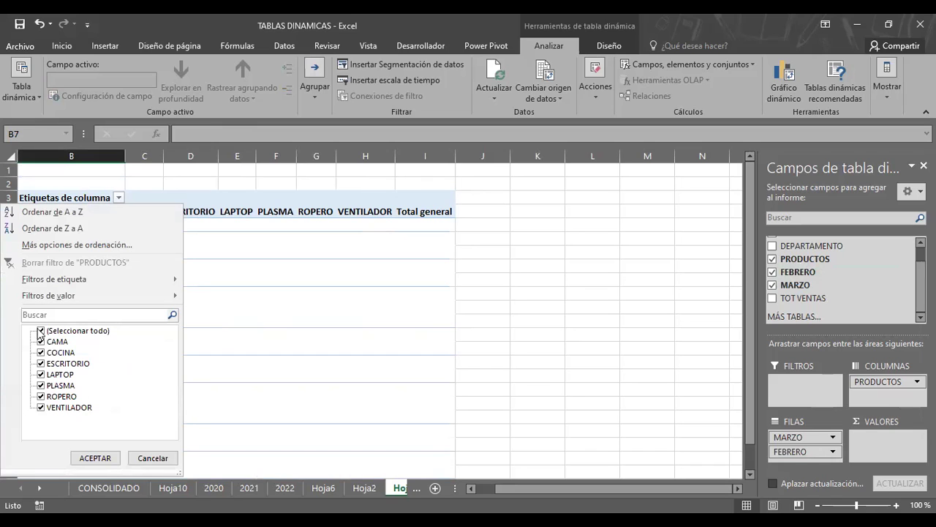
click(95, 458)
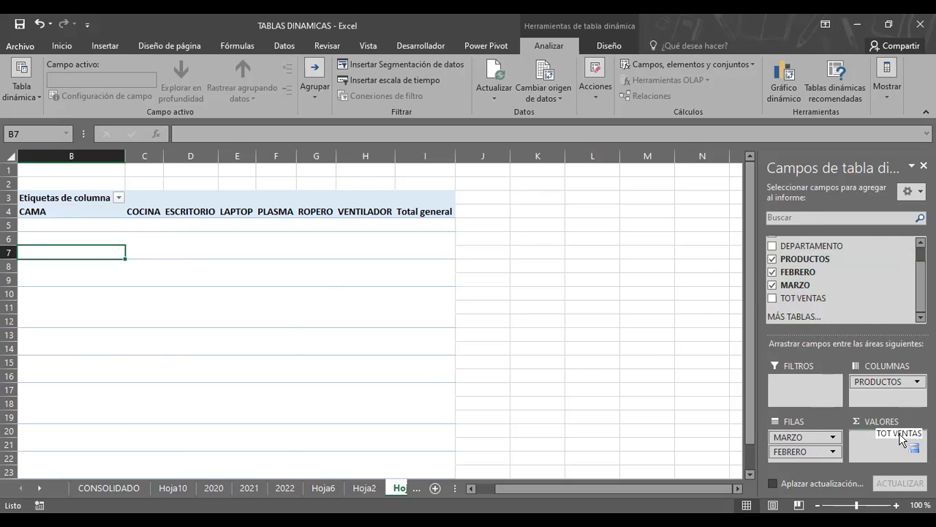
Step: Add TOT VENTAS to Valores as a sum and remove MARZO from Filas
drag(789, 297, 882, 438)
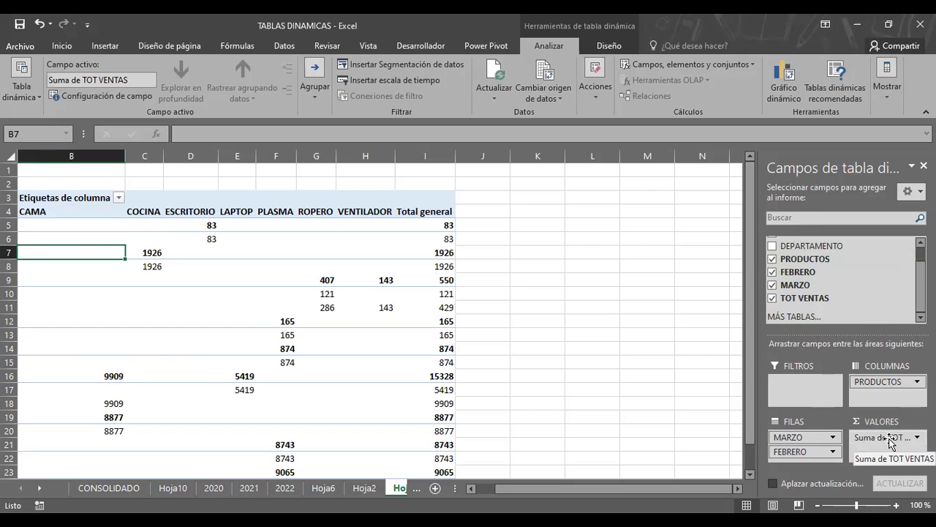
click(803, 437)
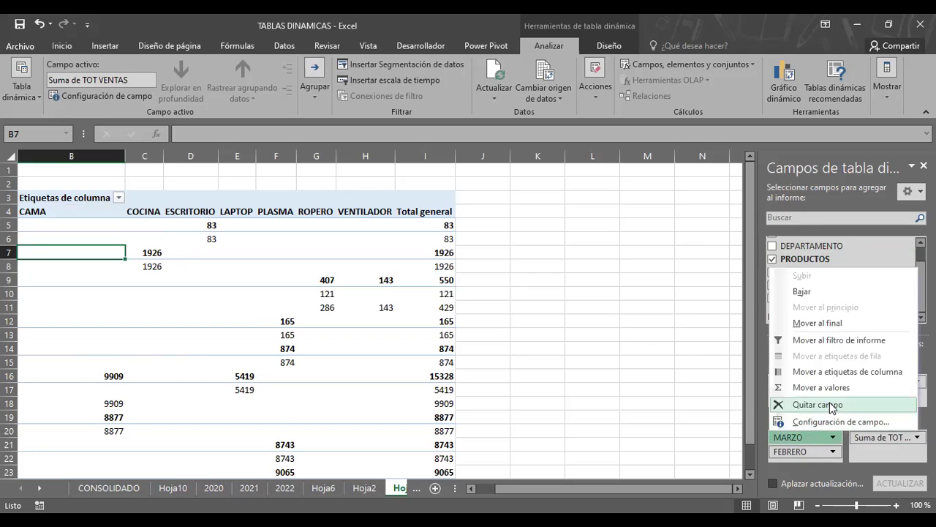
click(832, 405)
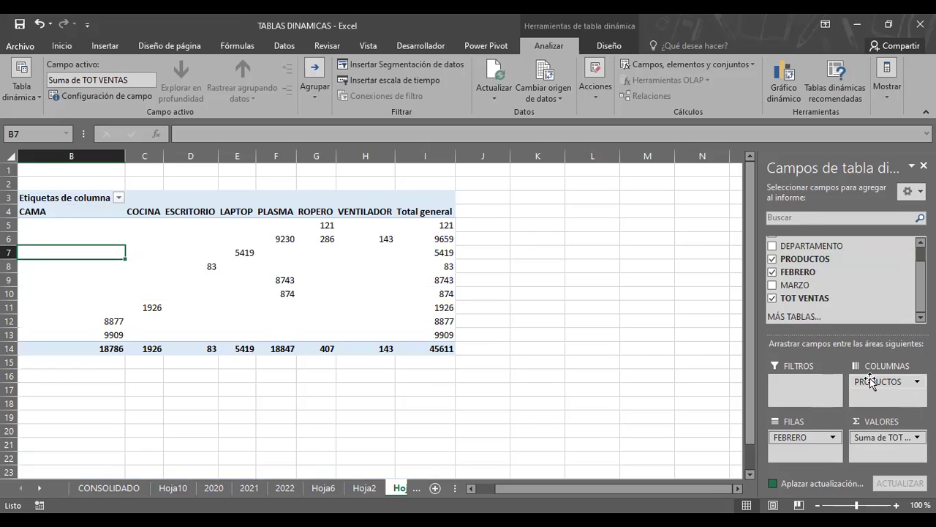
Step: Take FEBRERO out of Filas, move PRODUCTOS to Filas, and put FEBRERO in Columnas
drag(794, 443, 700, 455)
drag(878, 381, 814, 453)
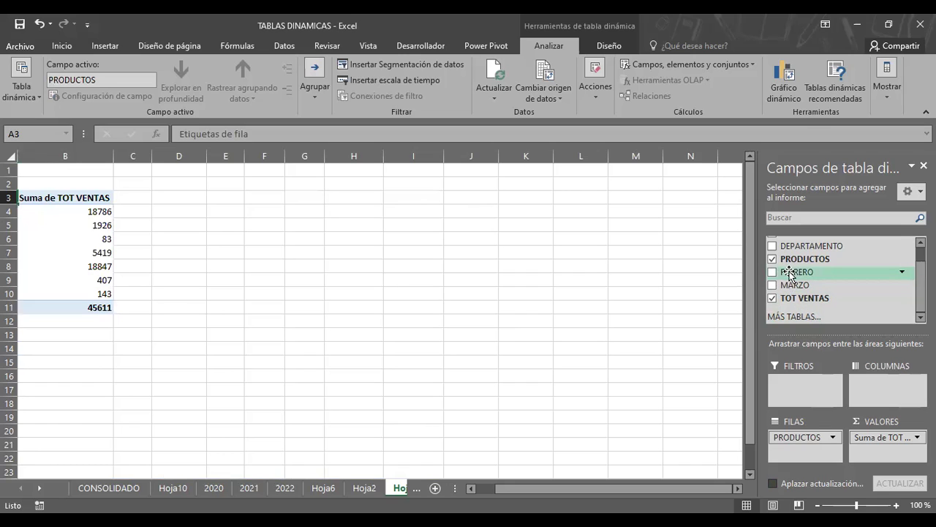
drag(789, 273, 875, 380)
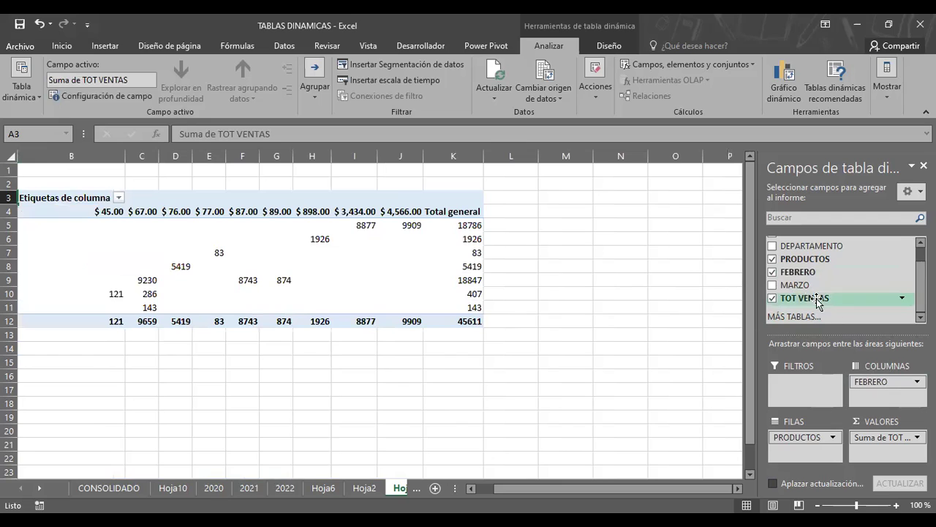
Step: Check the FEBRERO column filter list and inspect cells such as J8 in the transposed pivot
click(118, 198)
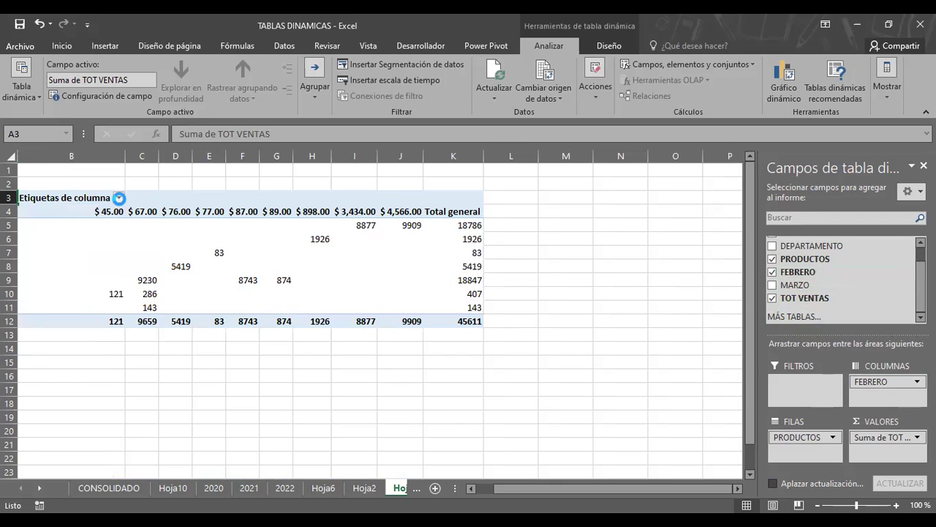
key(Escape)
click(618, 281)
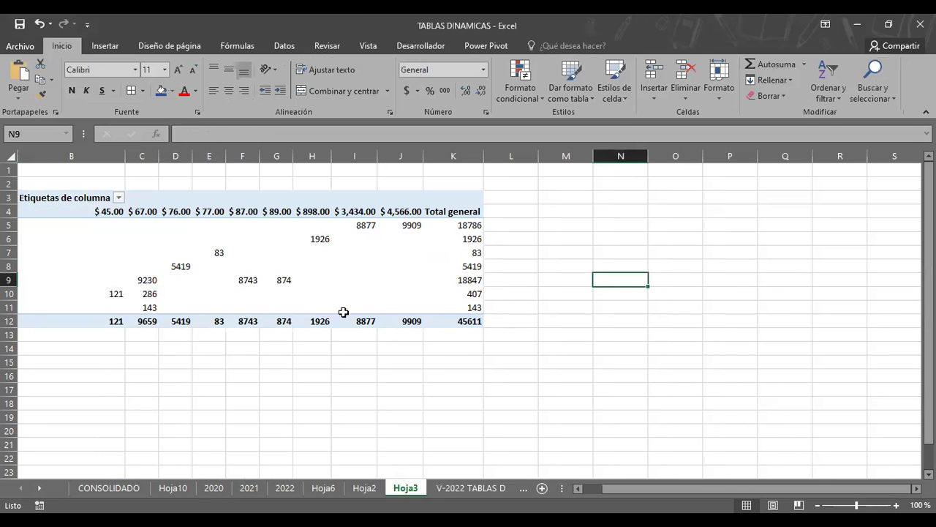
click(343, 310)
click(378, 269)
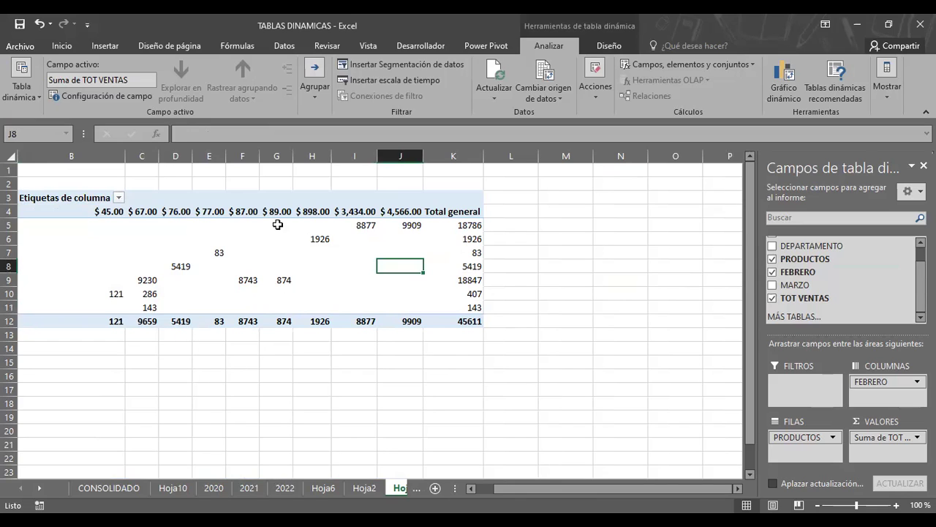
click(118, 197)
click(119, 197)
Step: Move PRODUCTOS to Filtros and confirm the FEBRERO column filter keeping all values
drag(801, 437, 803, 384)
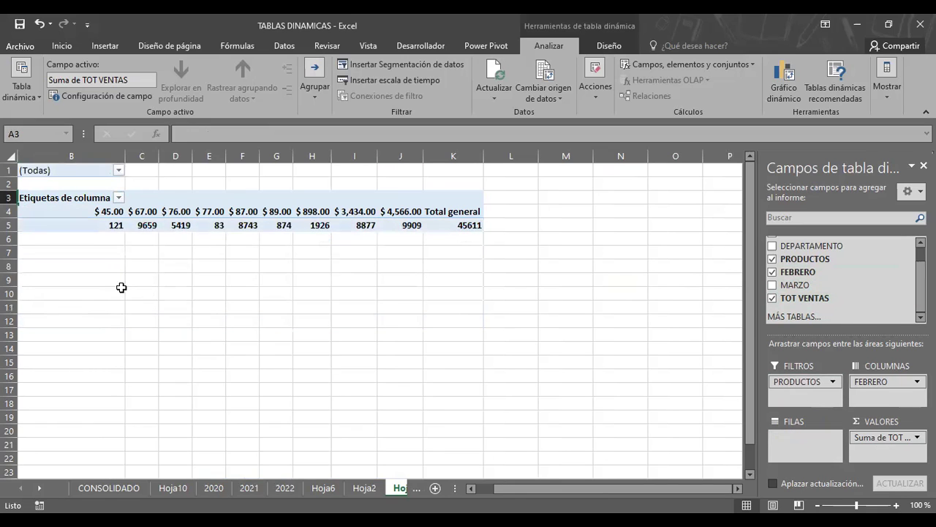
click(118, 199)
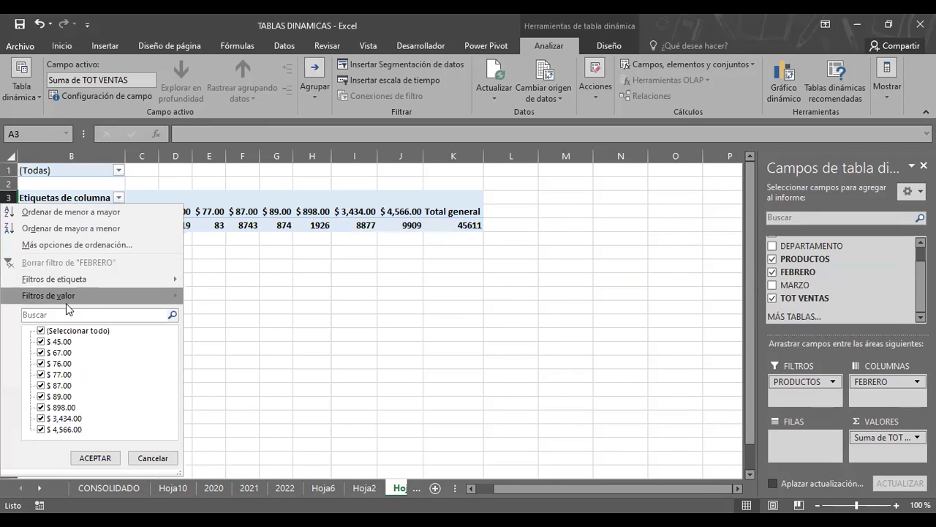
click(91, 460)
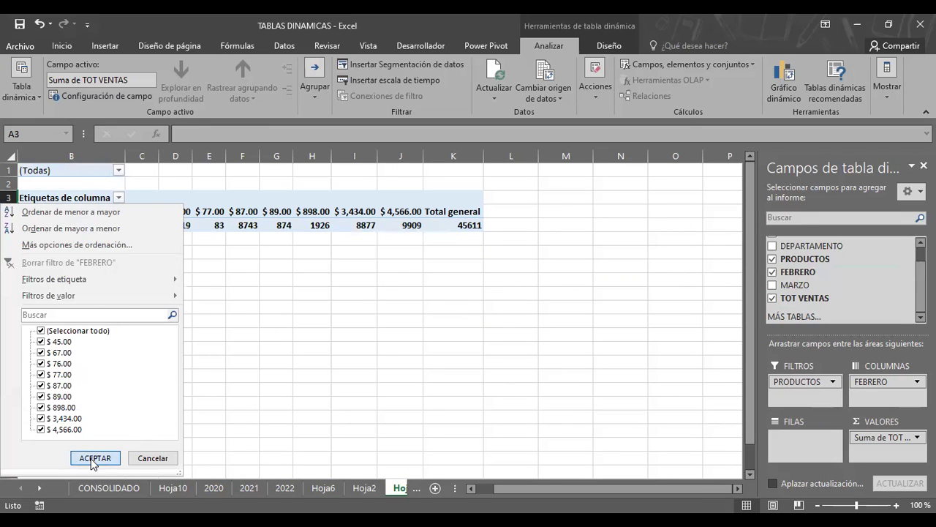
click(115, 223)
Step: Select the FEBRERO headings through $3,434.00 and the Total general cell to check the 45611 sum
click(142, 225)
click(181, 211)
click(242, 211)
click(277, 212)
click(312, 212)
click(354, 212)
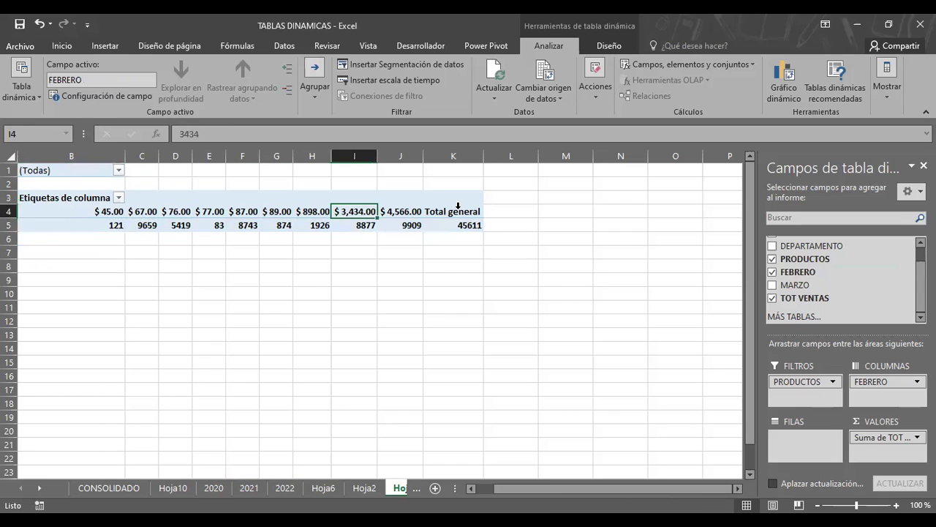
click(458, 206)
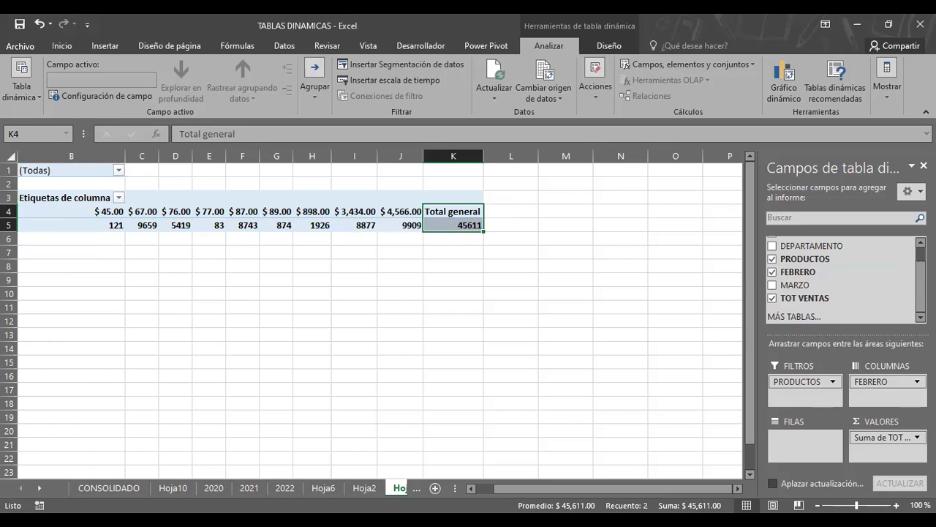
Step: Remove FEBRERO, PRODUCTOS and the TOT VENTAS sum from all pivot areas
drag(872, 381, 721, 331)
drag(798, 382, 681, 313)
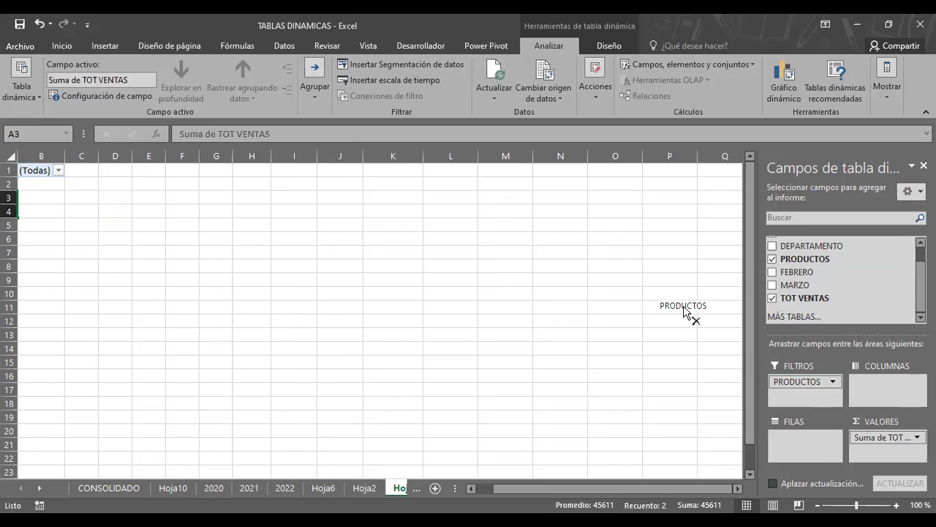
drag(870, 438, 706, 309)
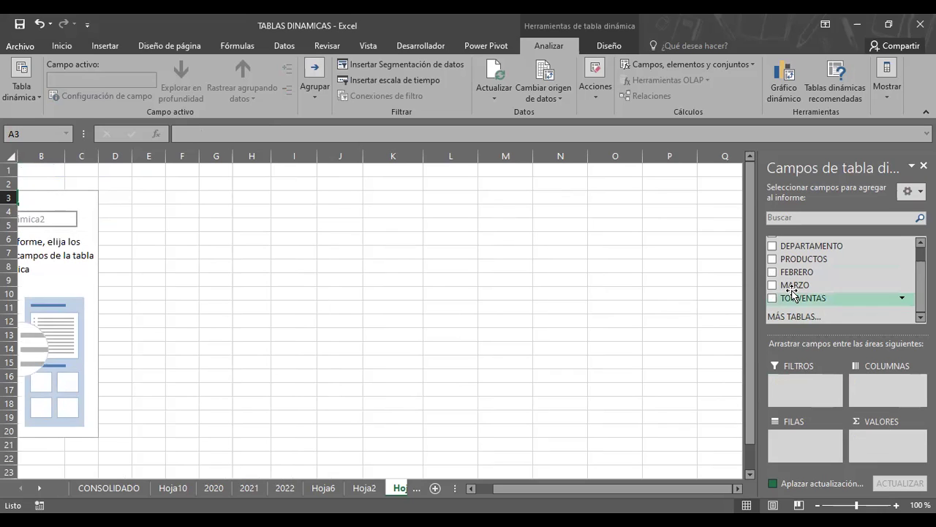
Step: Put TOT VENTAS in the columns and PRODUCTOS in the rows, then check the column filter unchanged
drag(797, 299, 881, 437)
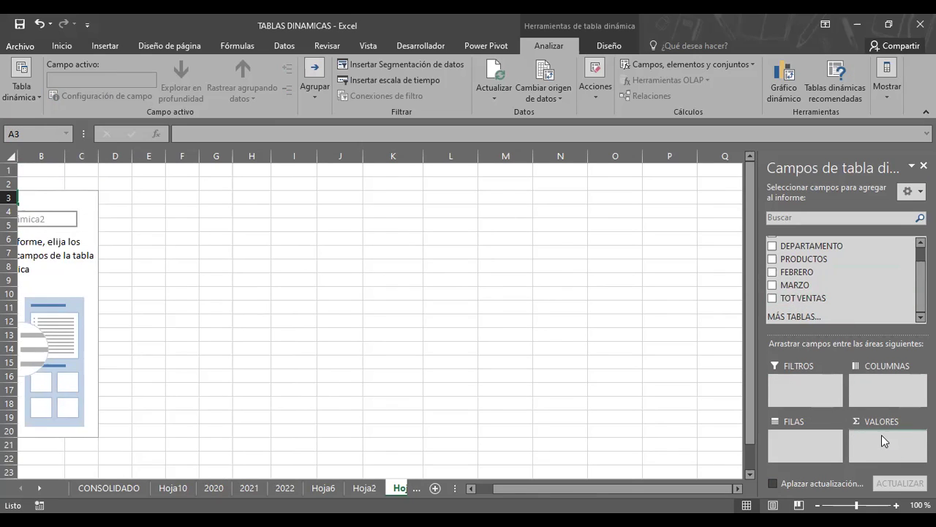
mouse_move(881, 437)
mouse_down()
mouse_move(814, 386)
mouse_move(899, 390)
mouse_up()
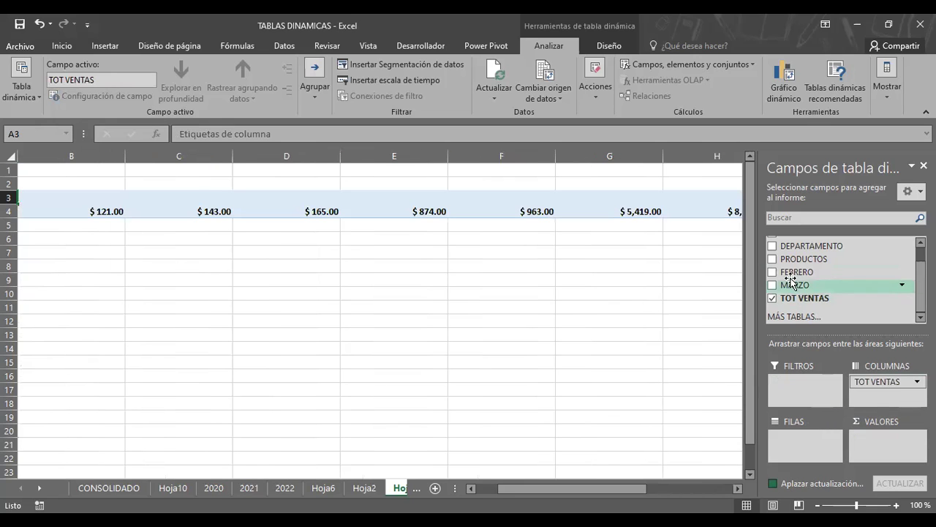
drag(789, 261, 809, 443)
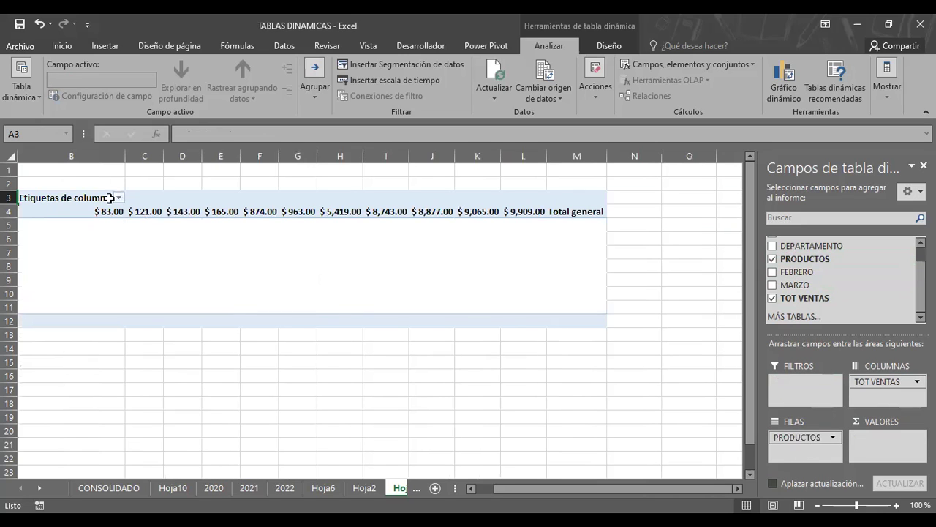
click(118, 196)
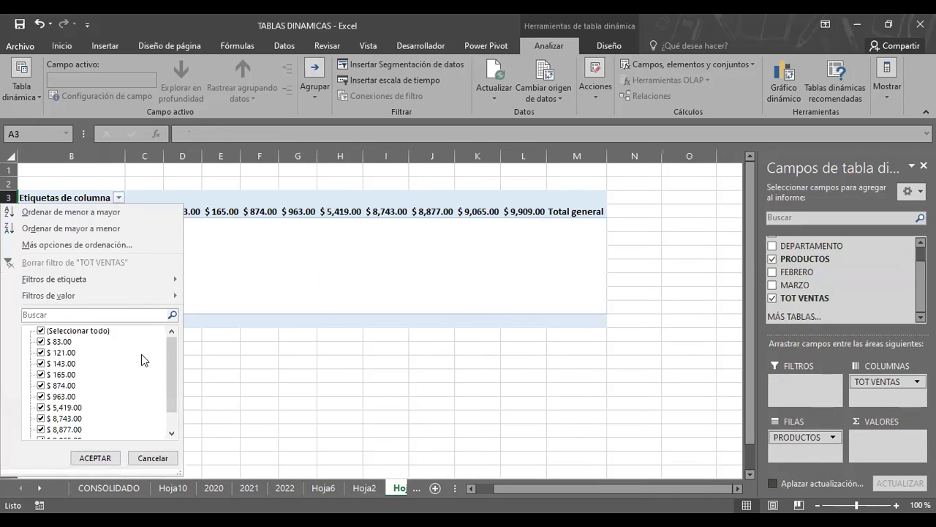
mouse_move(173, 353)
mouse_down()
mouse_move(182, 381)
mouse_move(179, 344)
mouse_up()
click(142, 460)
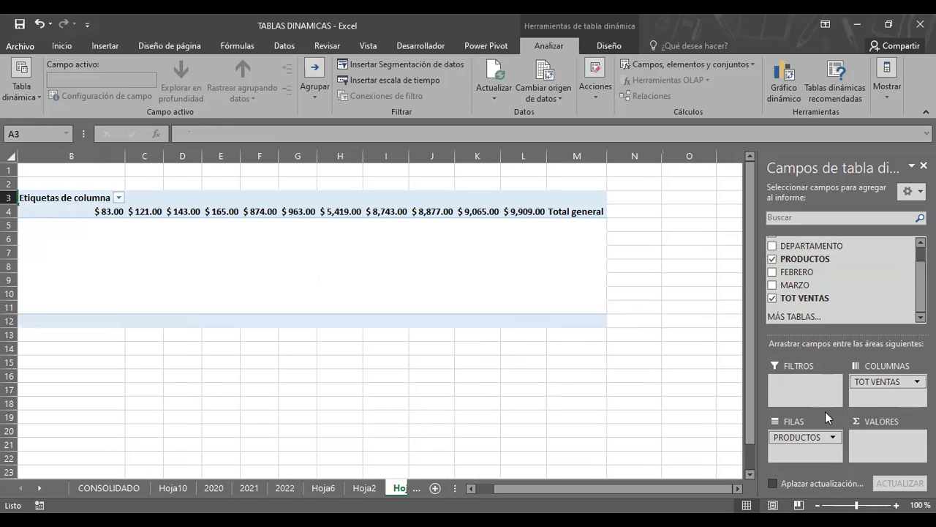
Step: Move PRODUCTOS into Valores and change its summary from Cuenta to Suma
mouse_move(822, 438)
mouse_down()
mouse_move(862, 453)
mouse_move(875, 442)
mouse_up()
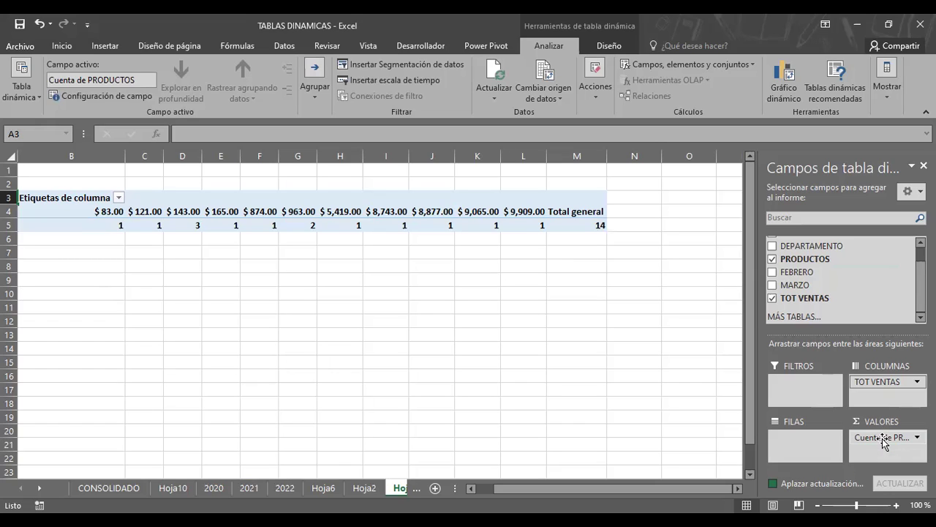
drag(889, 438, 892, 438)
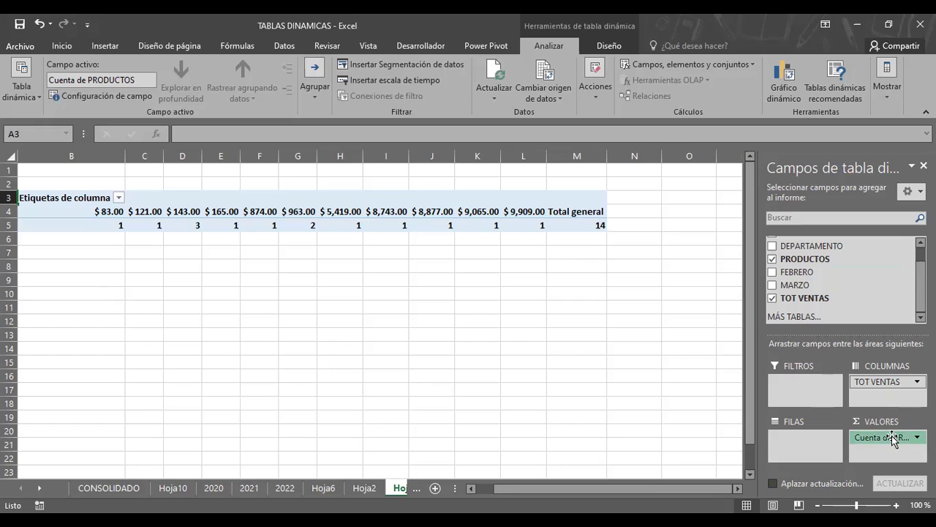
click(891, 436)
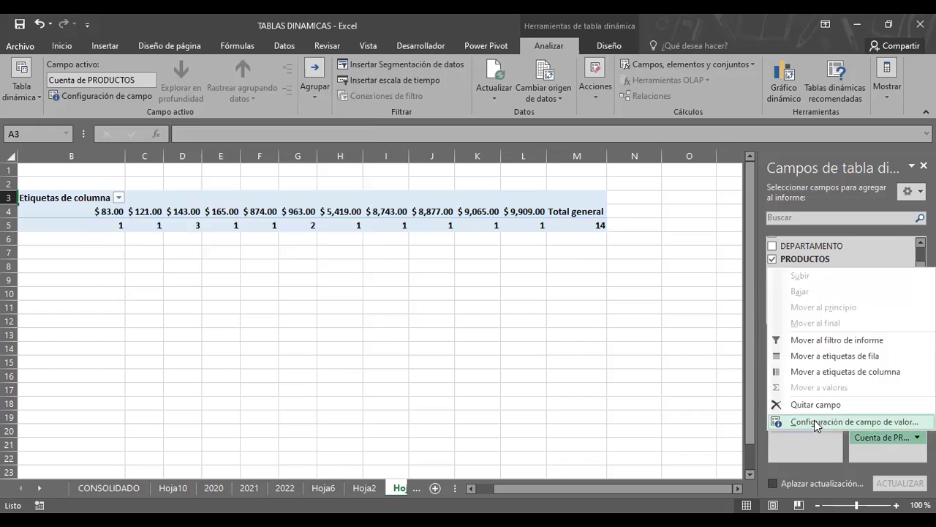
click(817, 422)
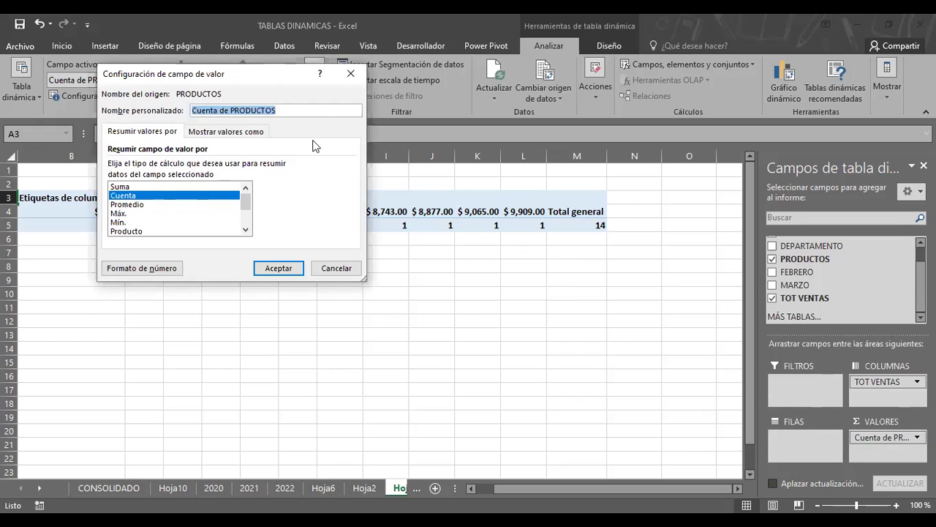
drag(246, 76, 783, 109)
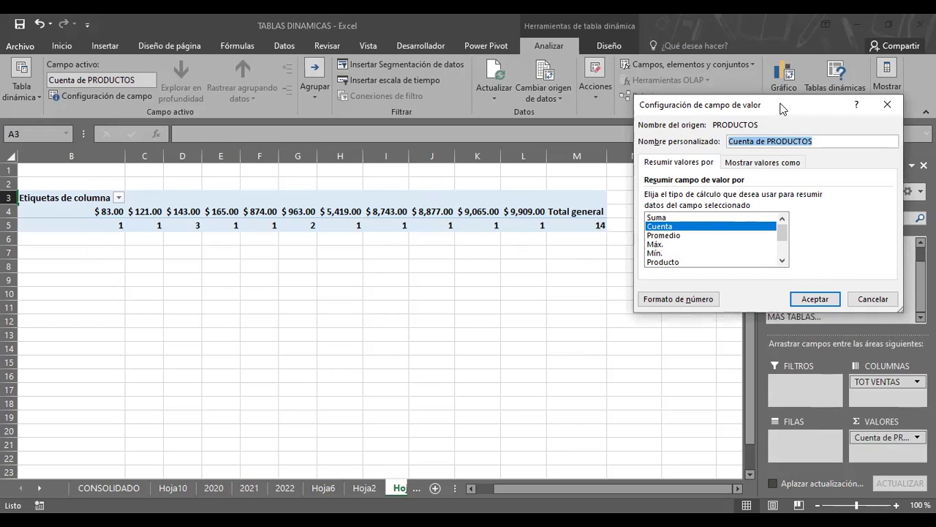
click(655, 246)
click(664, 218)
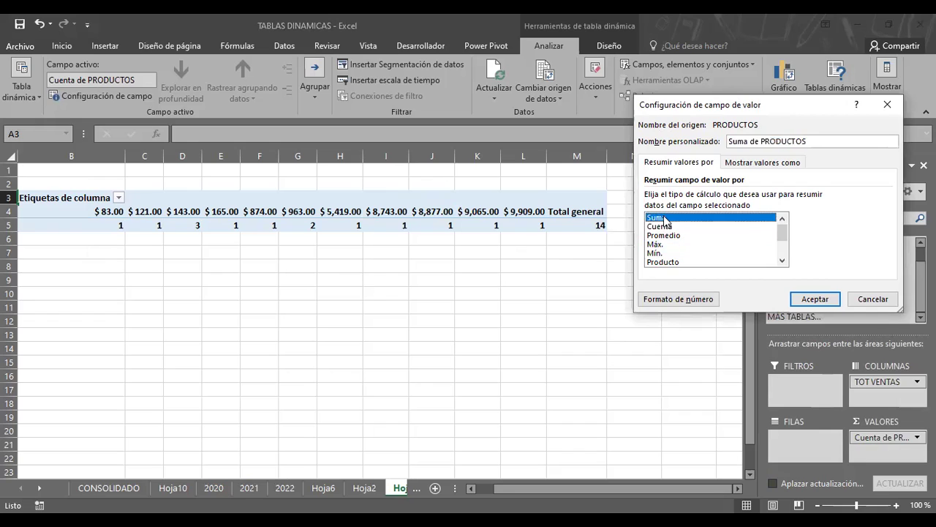
click(822, 299)
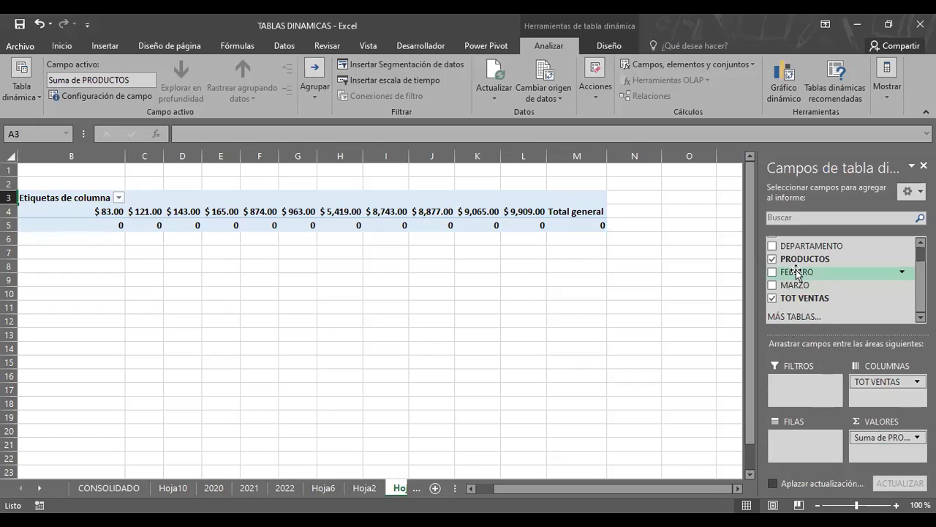
Step: Make PRODUCTOS the report filter and add Suma de FEBRERO to Valores
drag(799, 276, 807, 447)
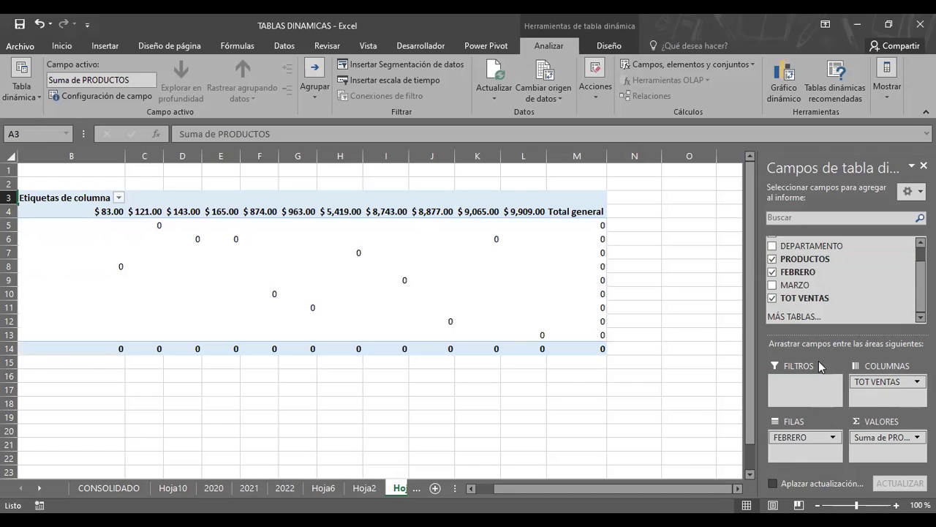
mouse_move(804, 259)
mouse_down()
mouse_move(816, 316)
mouse_move(798, 442)
mouse_move(696, 315)
mouse_up()
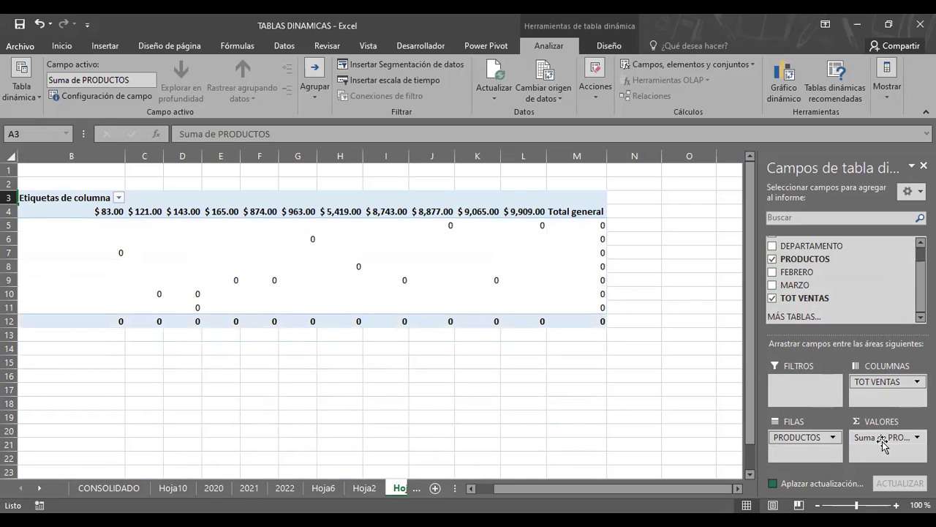
drag(883, 442, 804, 387)
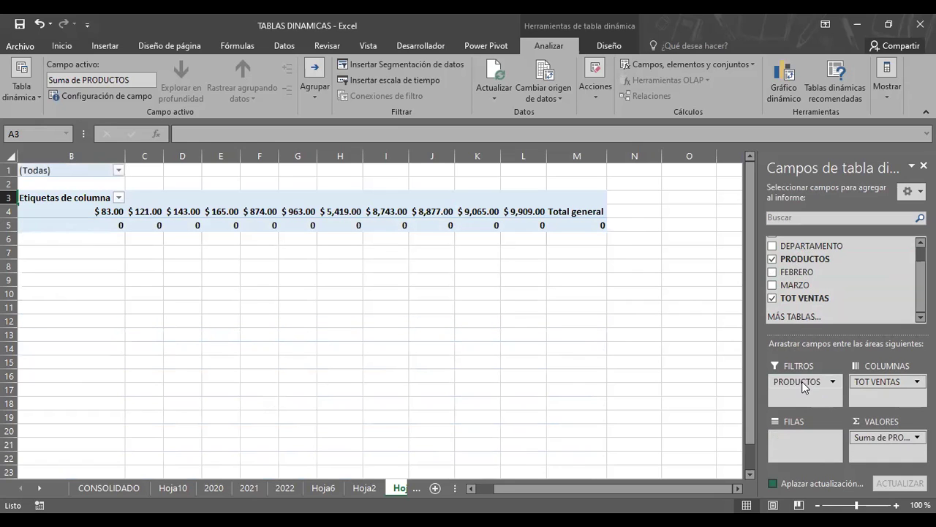
mouse_move(797, 271)
mouse_down()
mouse_move(888, 452)
mouse_move(883, 443)
mouse_up()
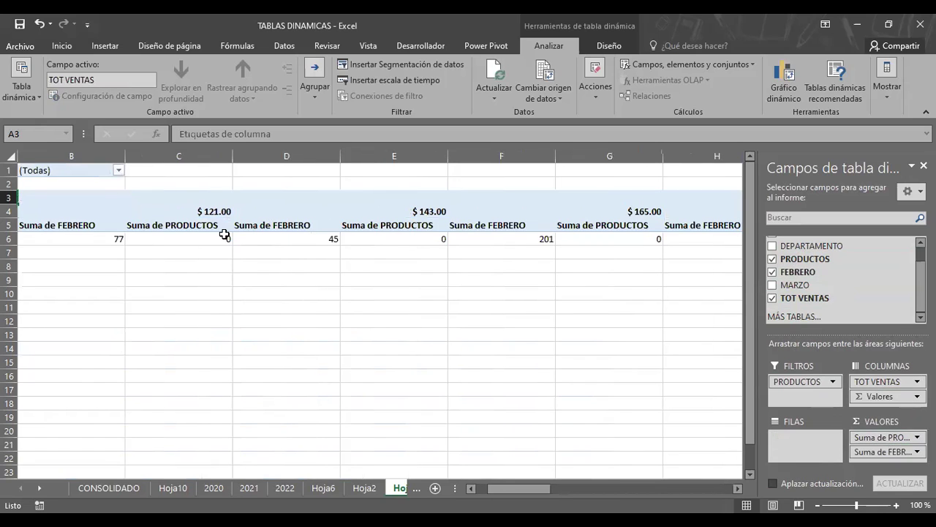
mouse_move(224, 234)
click(119, 171)
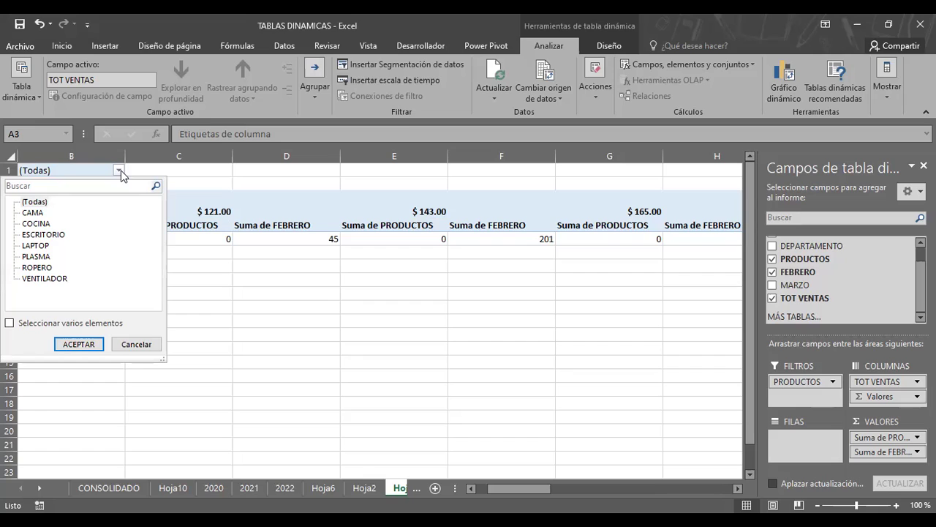
Step: Filter PRODUCTOS to include only CAMA and LAPTOP
click(40, 214)
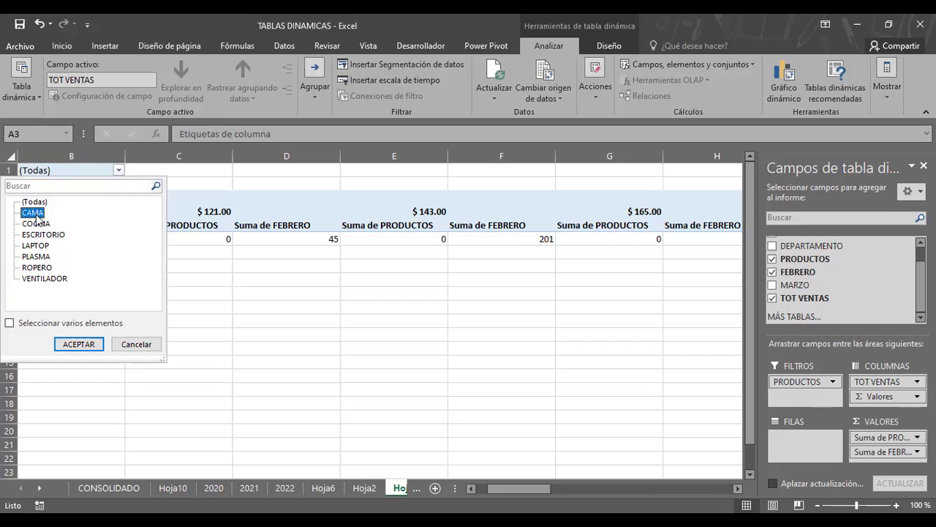
click(10, 323)
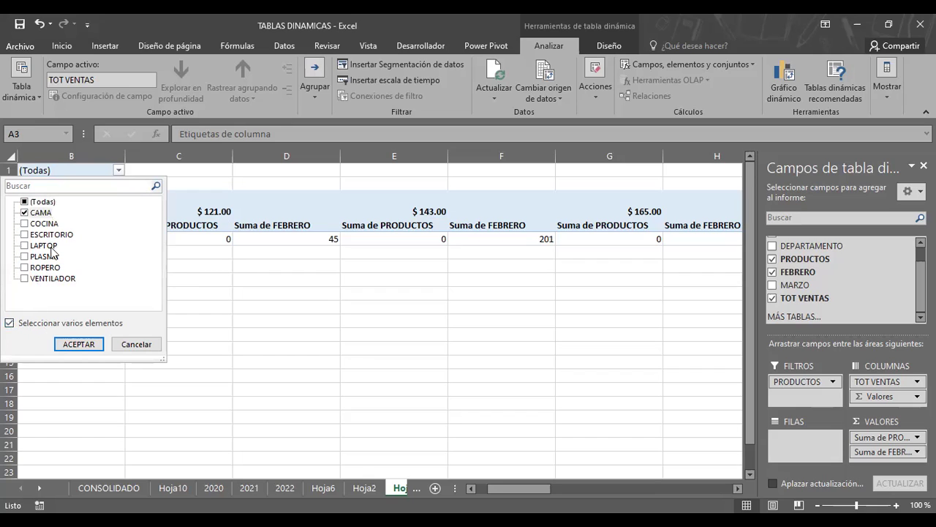
click(25, 246)
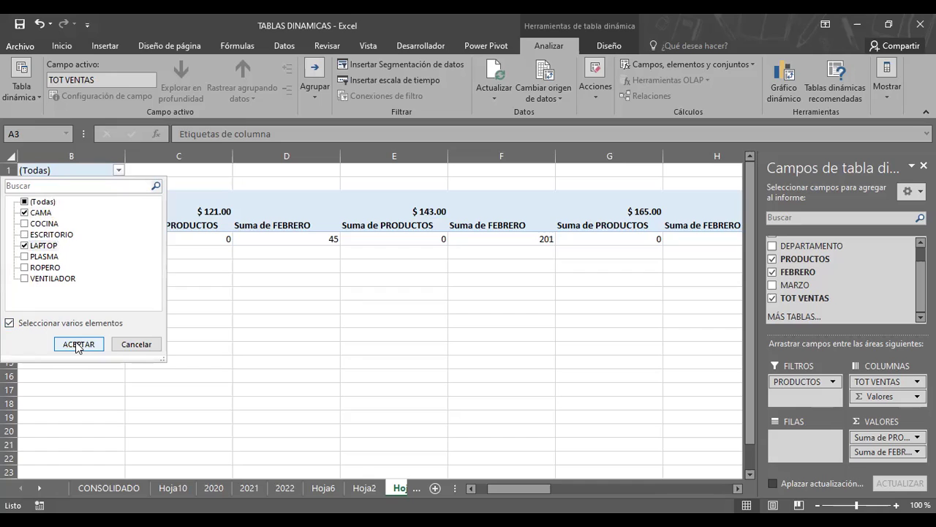
click(78, 345)
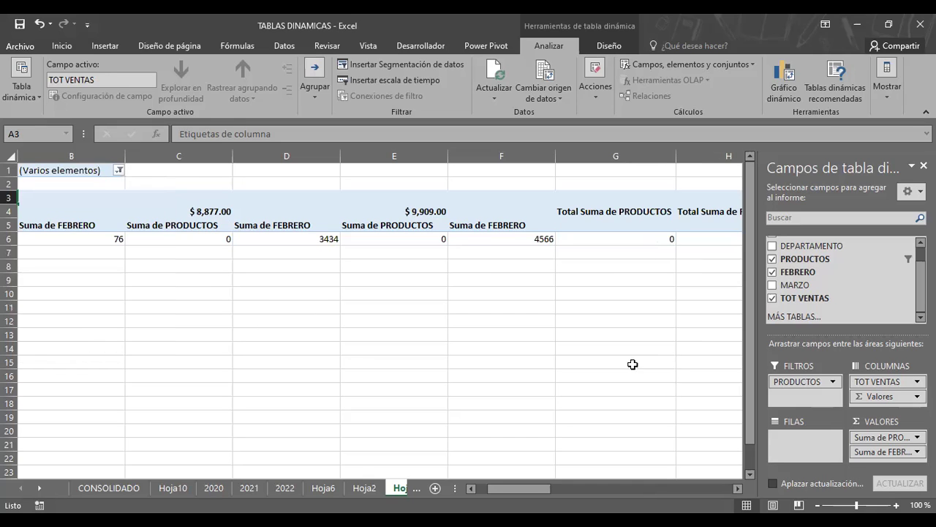
Step: Review the product filter and the column label options without changing them
mouse_move(541, 488)
mouse_down()
mouse_move(618, 488)
mouse_move(516, 488)
mouse_up()
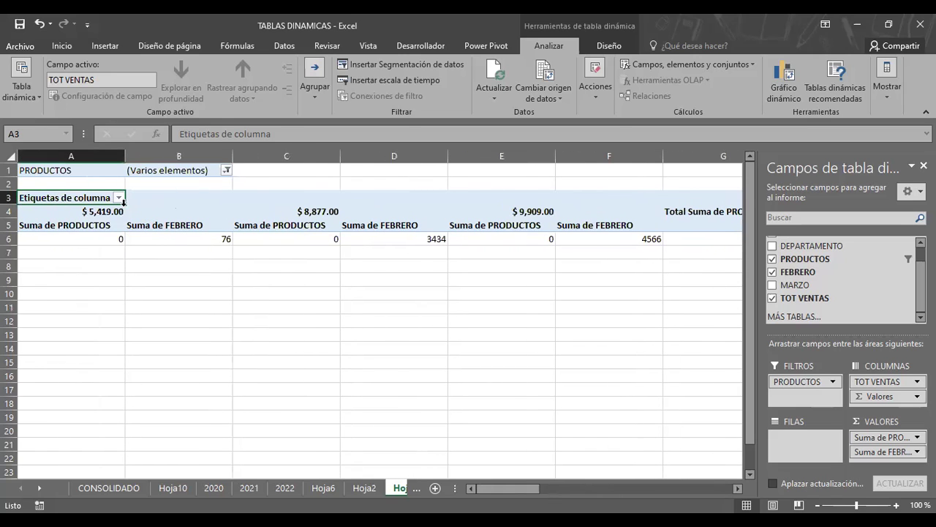
click(226, 170)
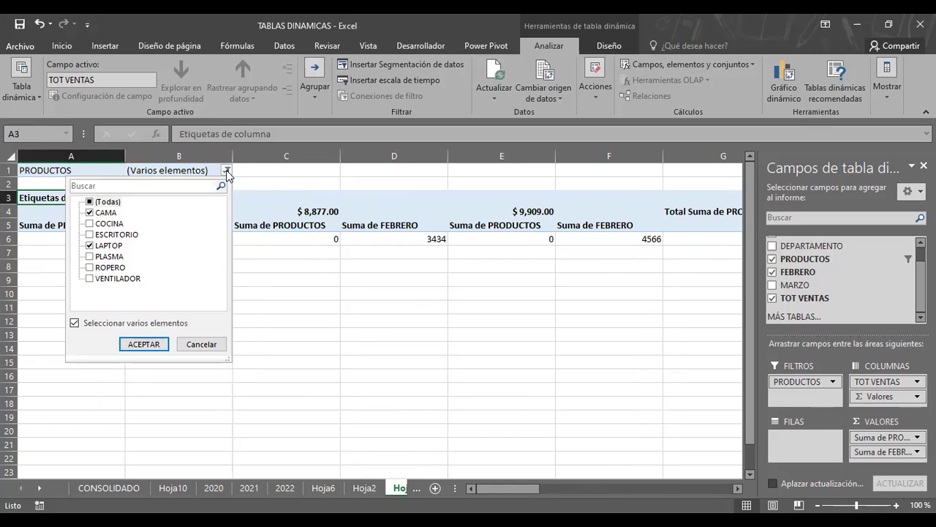
click(227, 170)
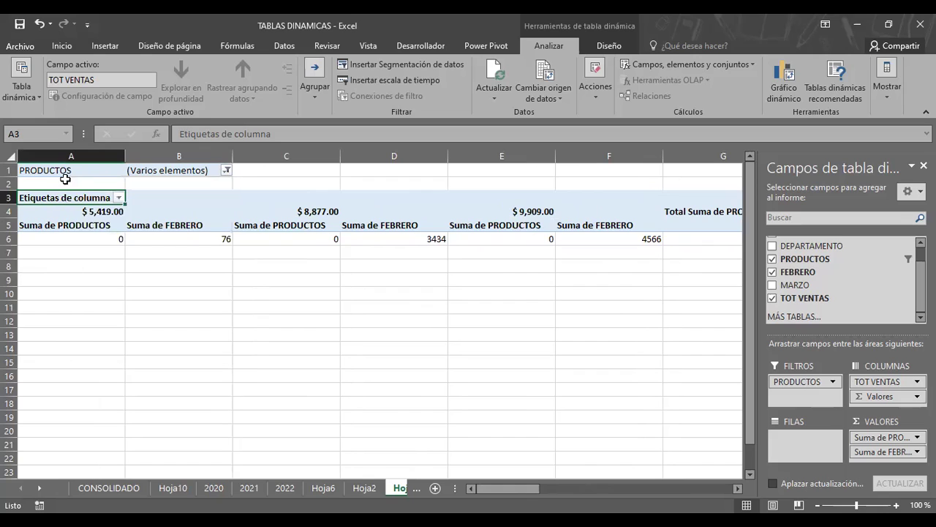
click(65, 171)
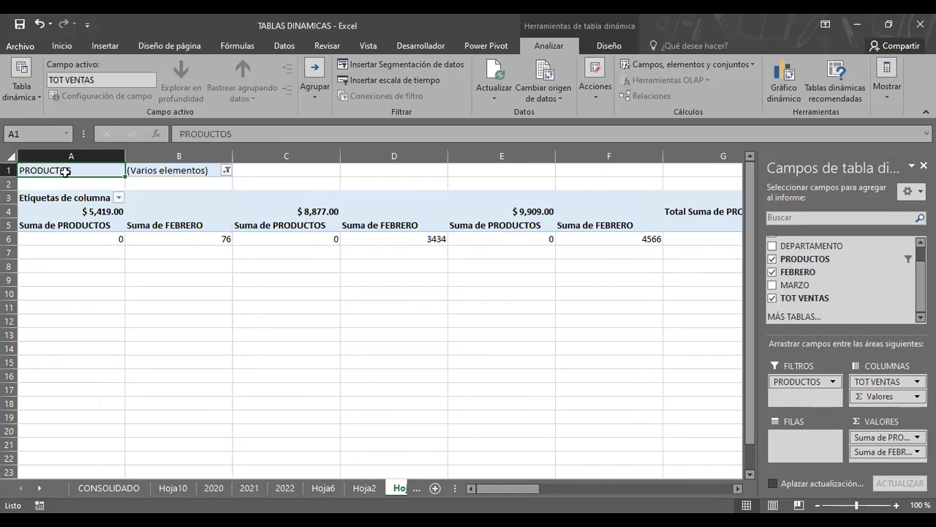
click(119, 199)
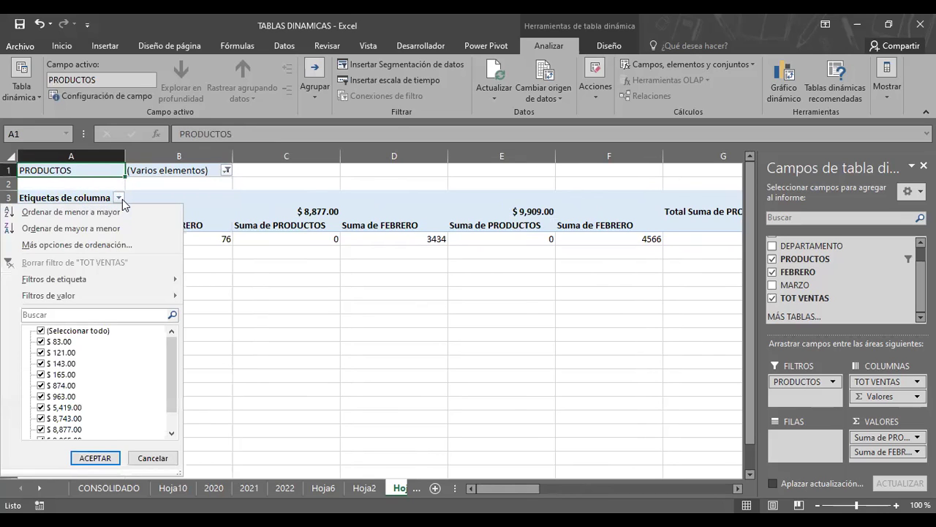
click(122, 200)
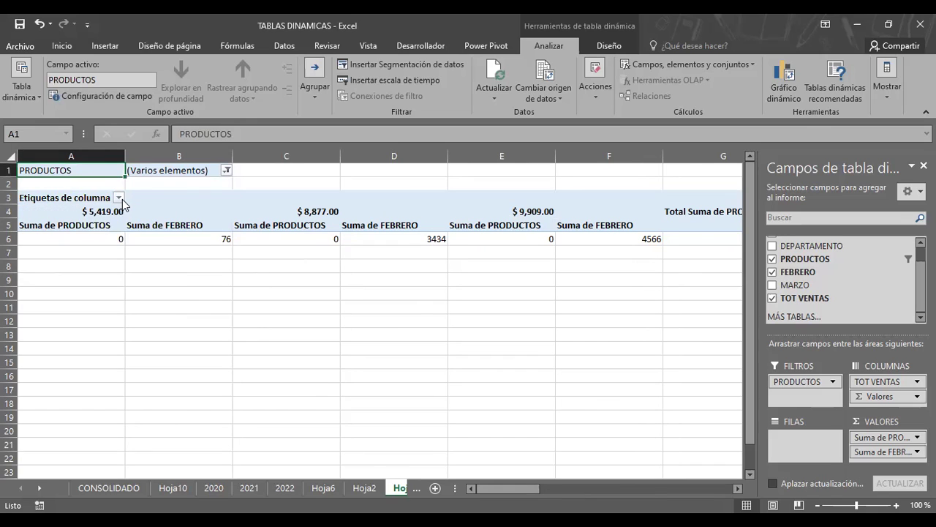
Step: Move Suma de FEBRERO into Filas and reset the PRODUCTOS filter to (Todas)
drag(889, 451, 808, 436)
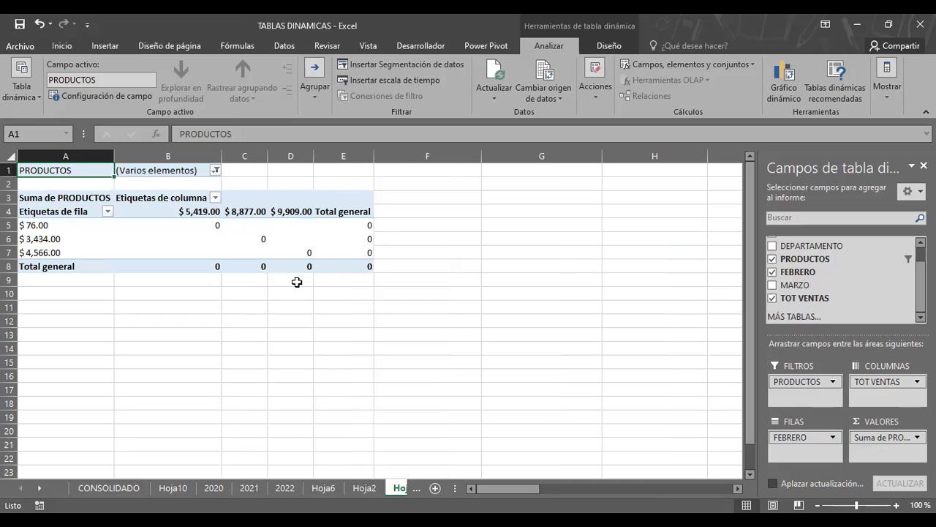
click(216, 171)
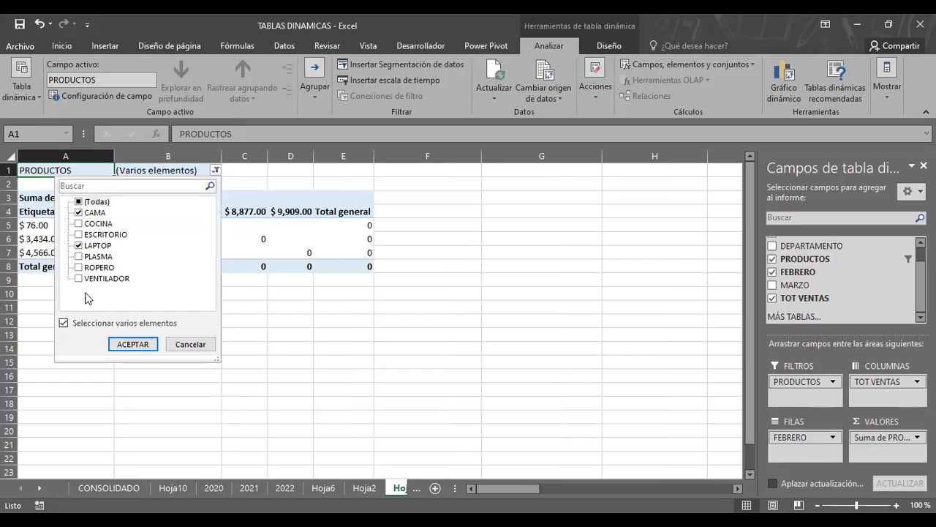
click(79, 202)
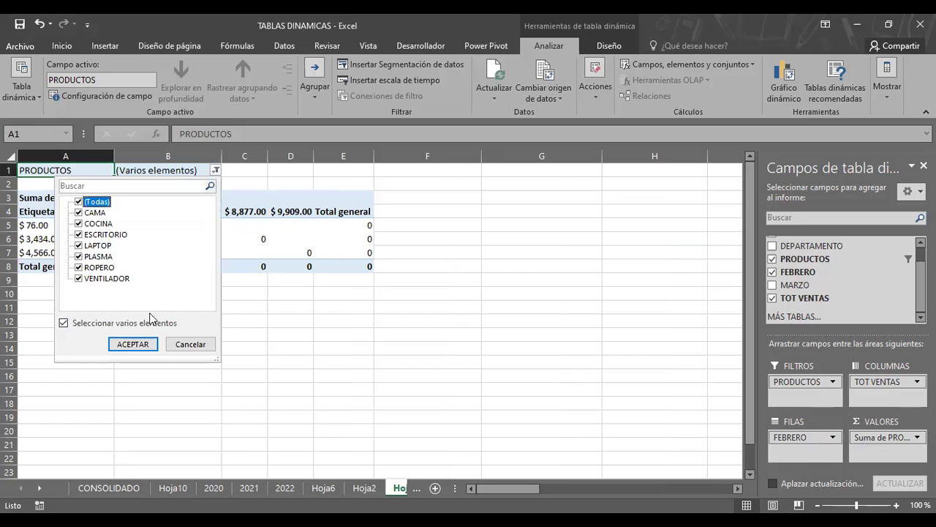
click(133, 344)
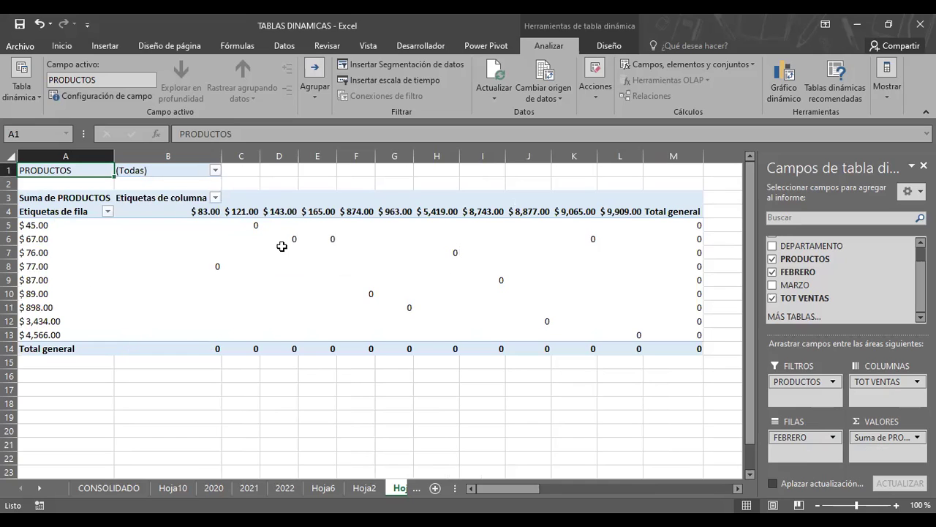
mouse_move(281, 247)
click(176, 275)
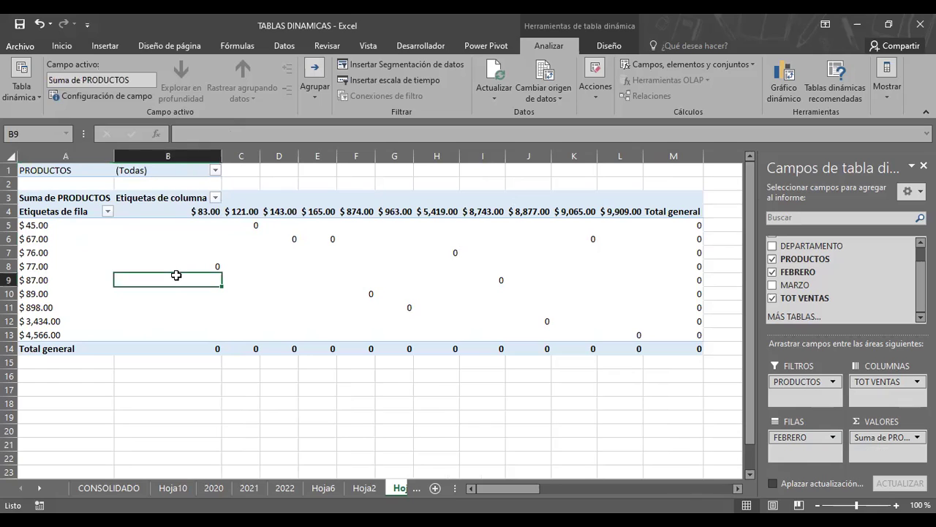
click(73, 251)
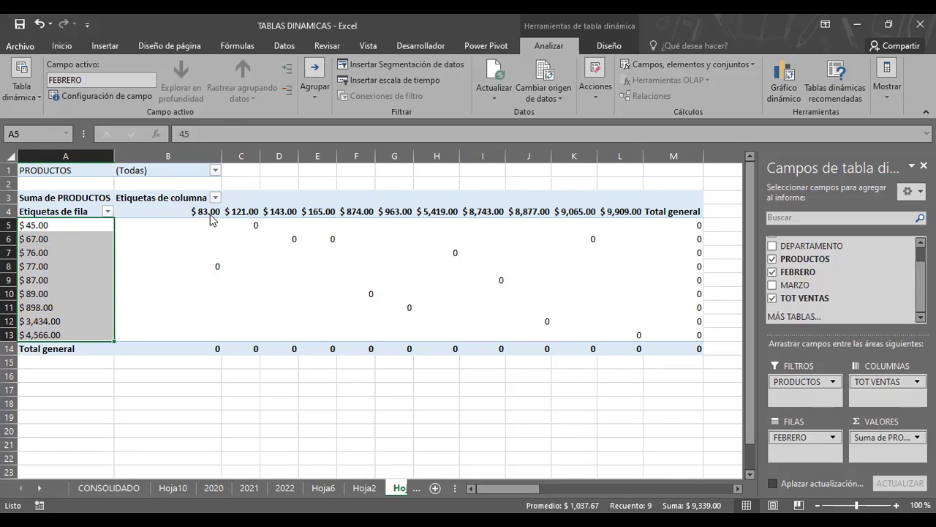
right_click(212, 221)
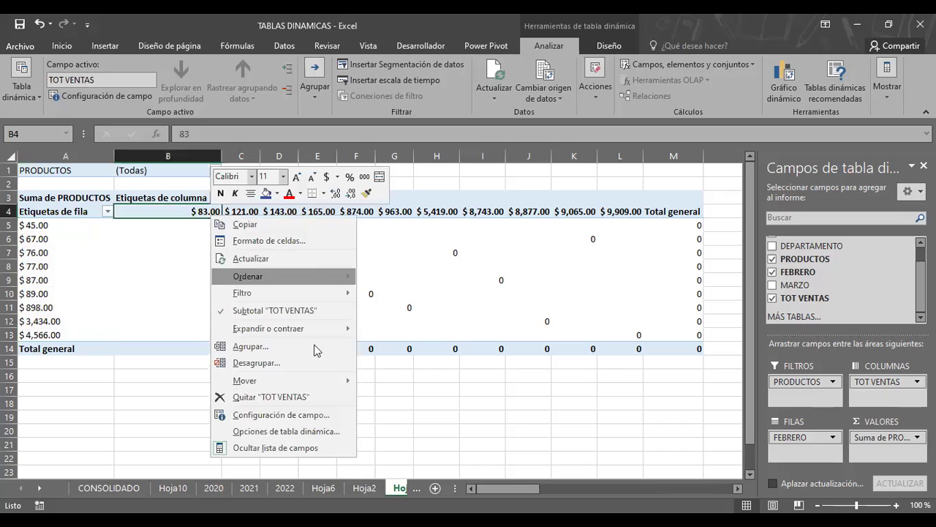
click(297, 416)
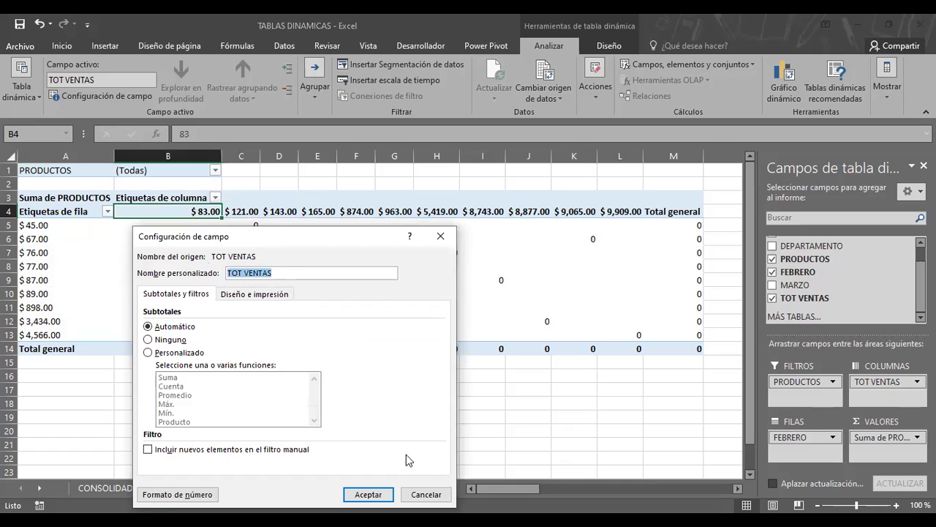
click(415, 496)
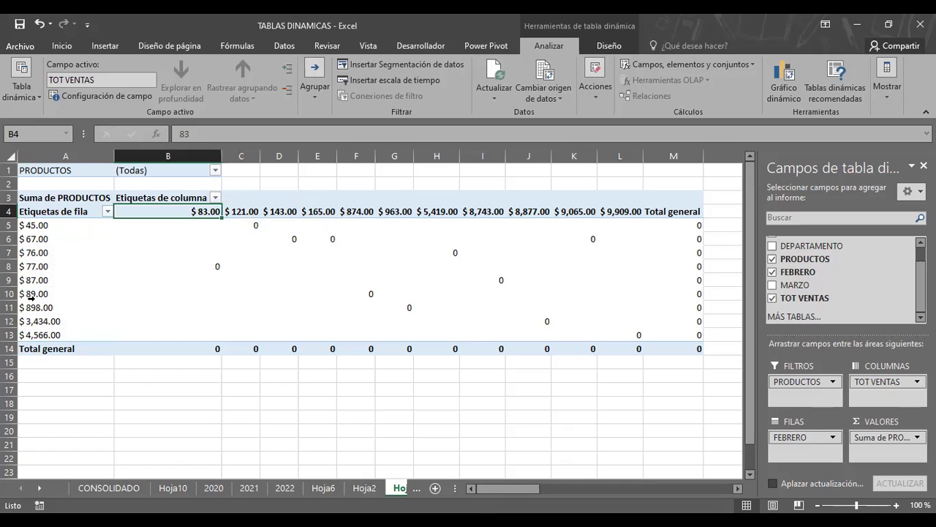
click(247, 215)
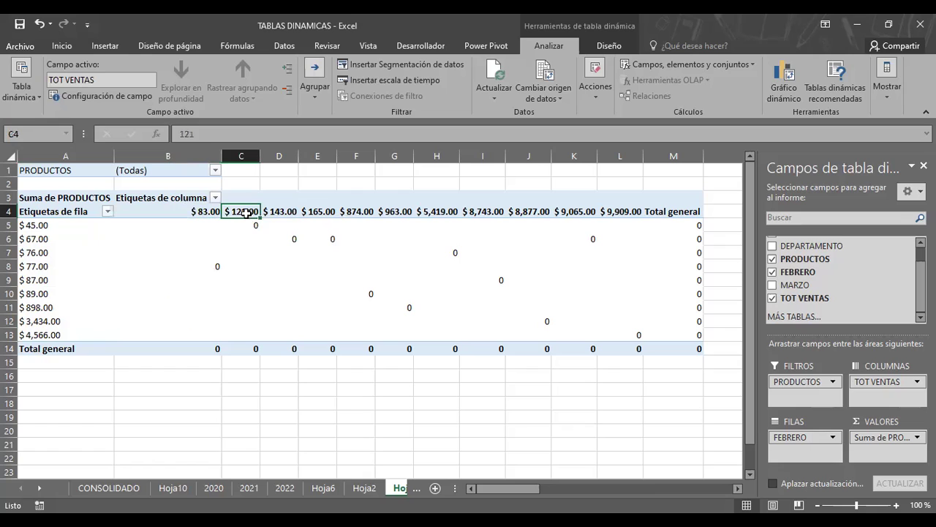
right_click(247, 220)
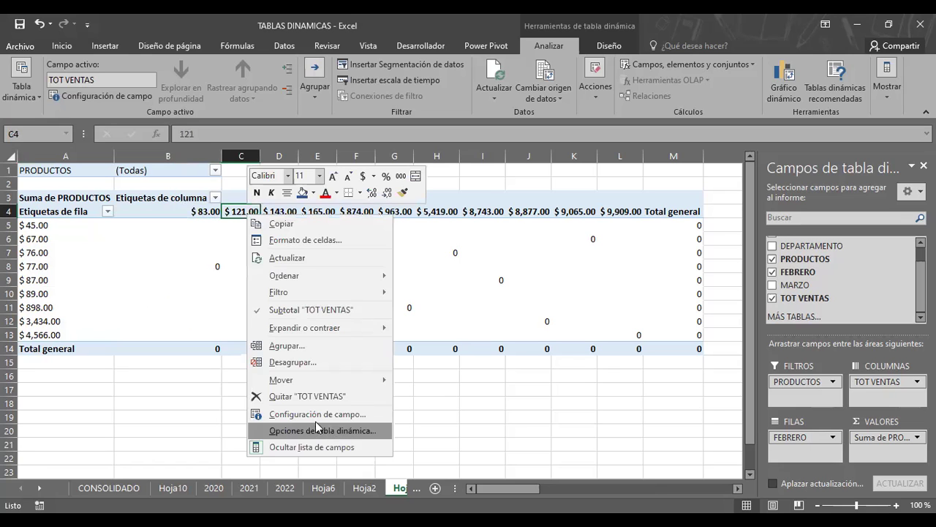
click(353, 431)
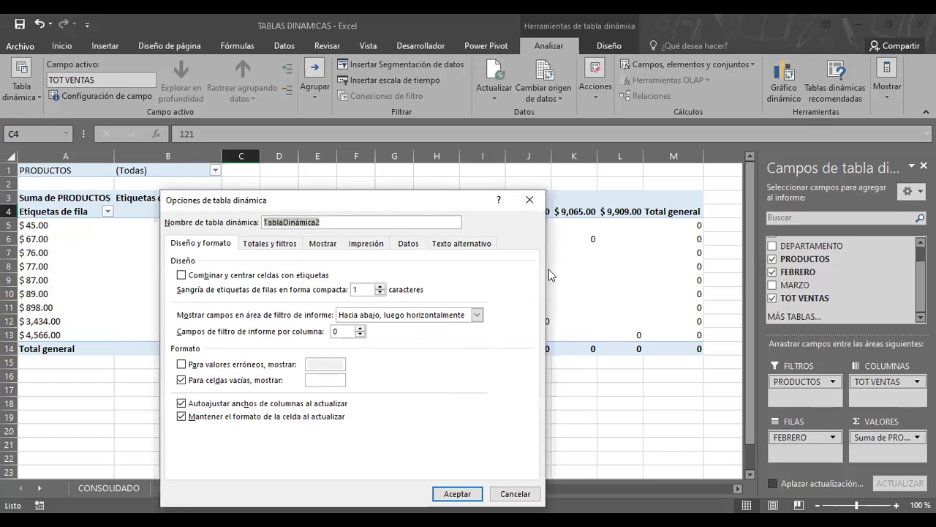
click(530, 199)
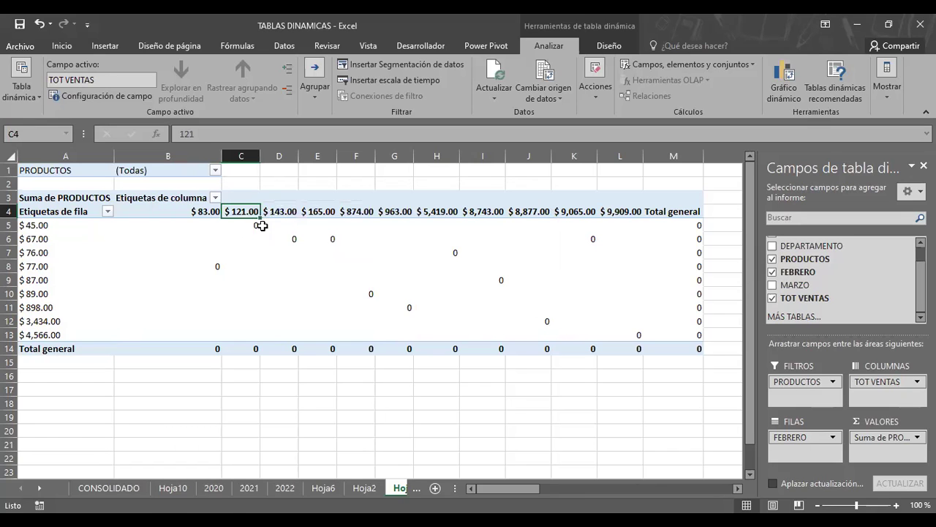
click(251, 229)
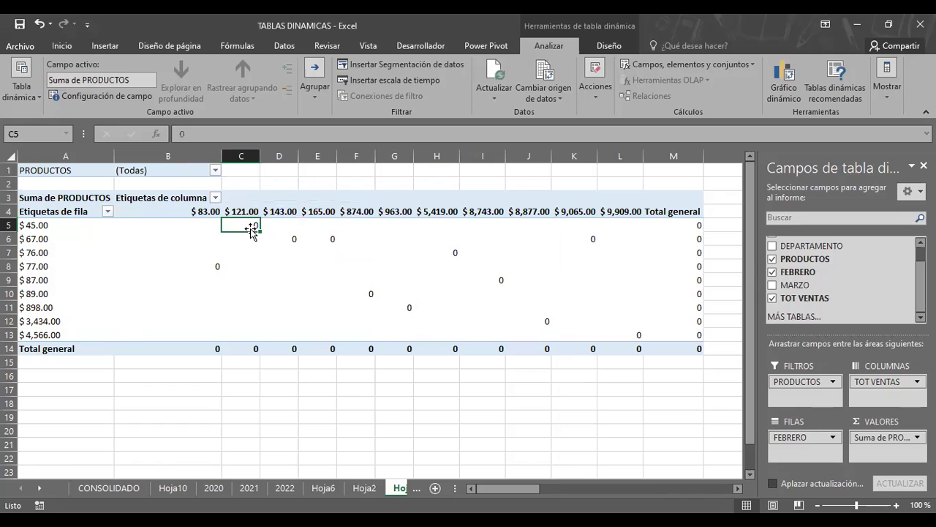
click(282, 213)
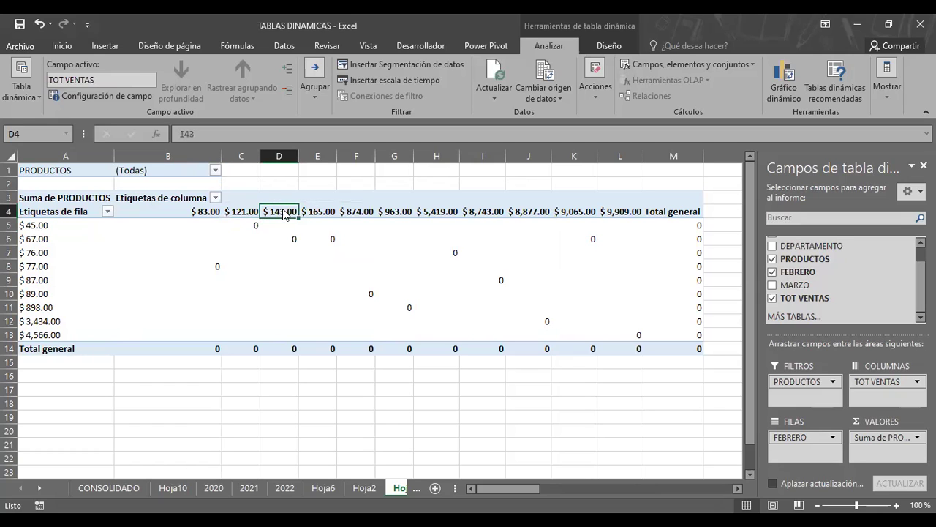
right_click(283, 213)
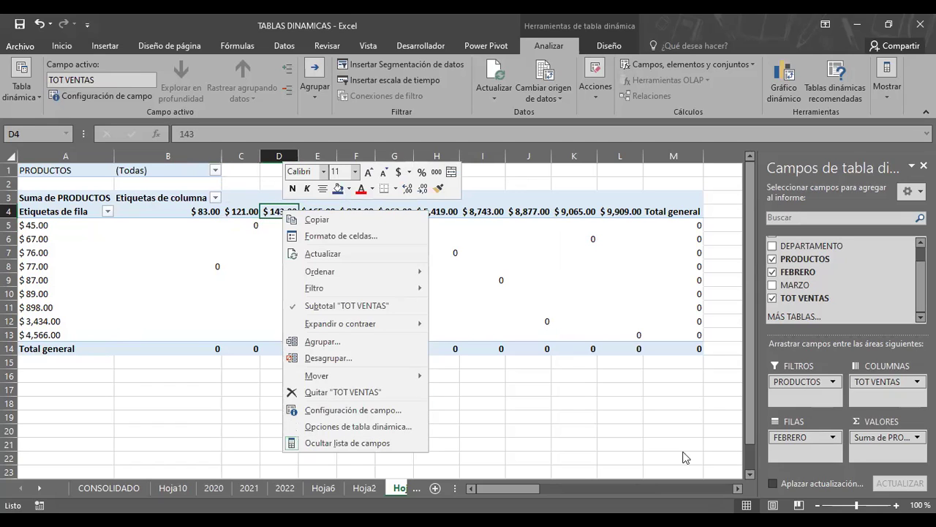
click(902, 443)
Step: Switch the Suma de PRODUCTOS value field to Promedio, yielding #¡DIV/0! everywhere
click(903, 443)
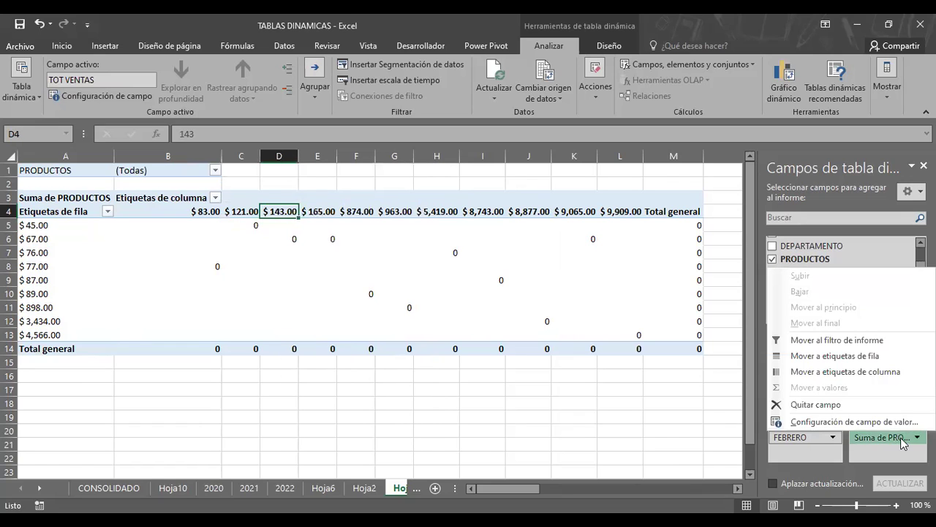
click(838, 423)
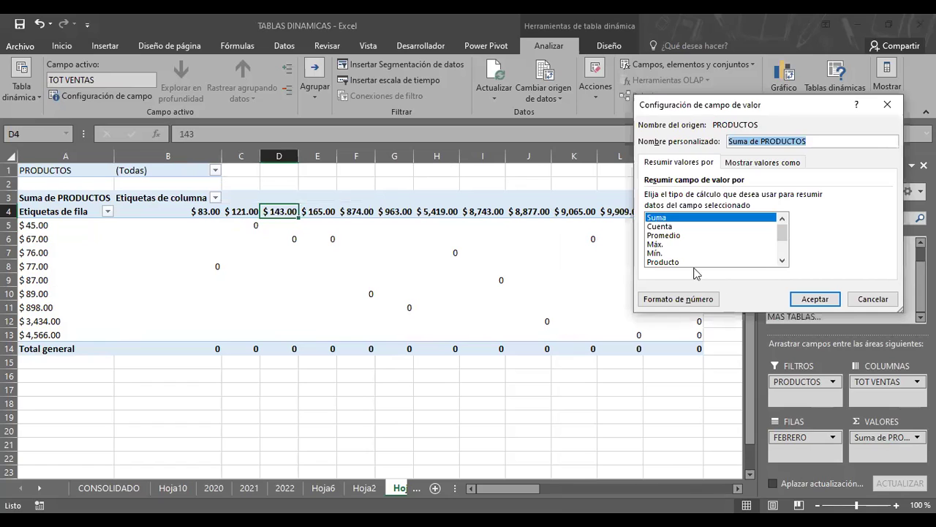
click(665, 234)
click(813, 300)
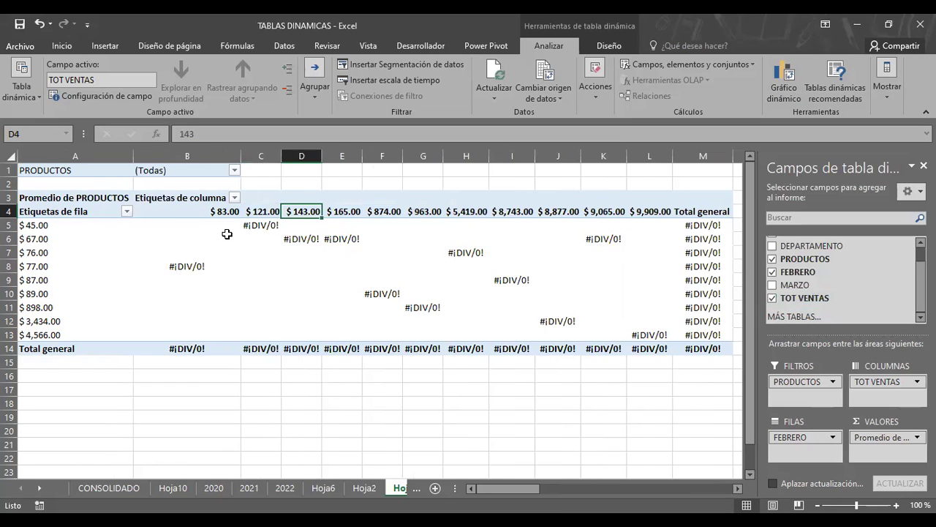
mouse_move(227, 233)
Step: Remove FEBRERO, PRODUCTOS and the PRODUCTOS average from the pivot areas
drag(790, 437, 797, 337)
mouse_move(801, 381)
mouse_down()
mouse_move(788, 402)
mouse_move(887, 414)
mouse_move(739, 448)
mouse_up()
drag(877, 382, 884, 445)
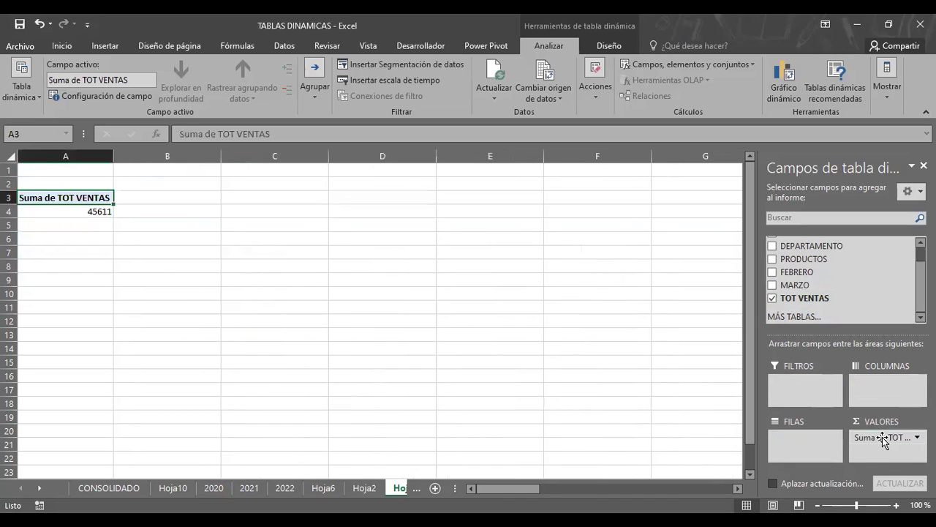
Step: Average TOT VENTAS, with FEBRERO as rows and PRODUCTOS as a report filter
click(883, 439)
click(879, 422)
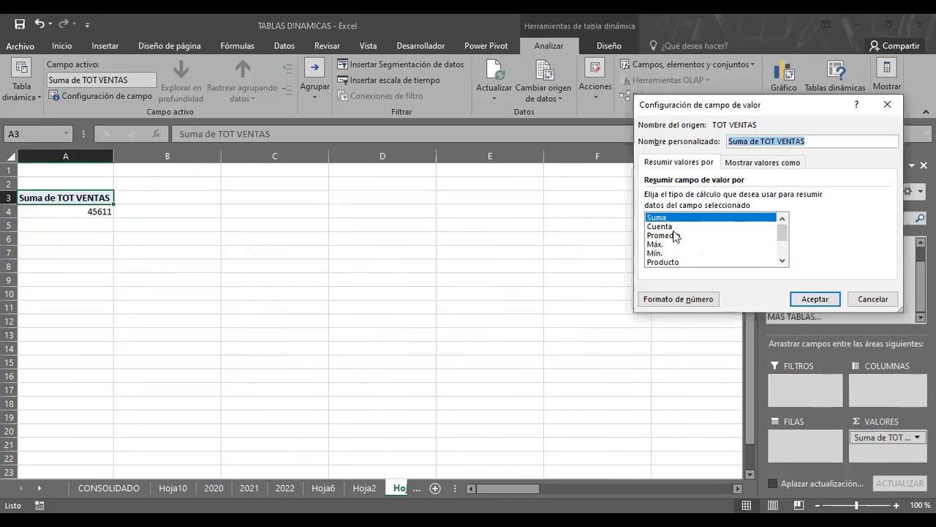
click(674, 235)
click(806, 299)
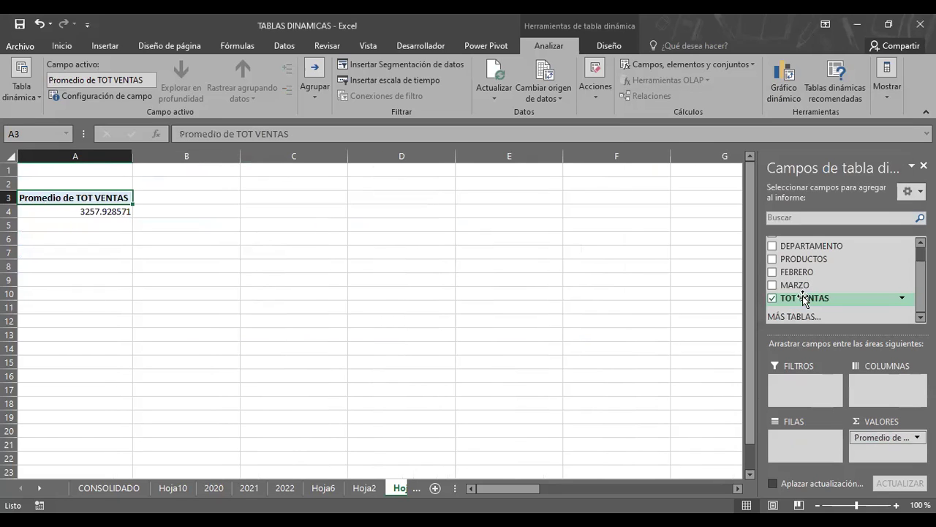
mouse_move(799, 271)
mouse_down()
mouse_move(824, 444)
mouse_move(803, 444)
mouse_up()
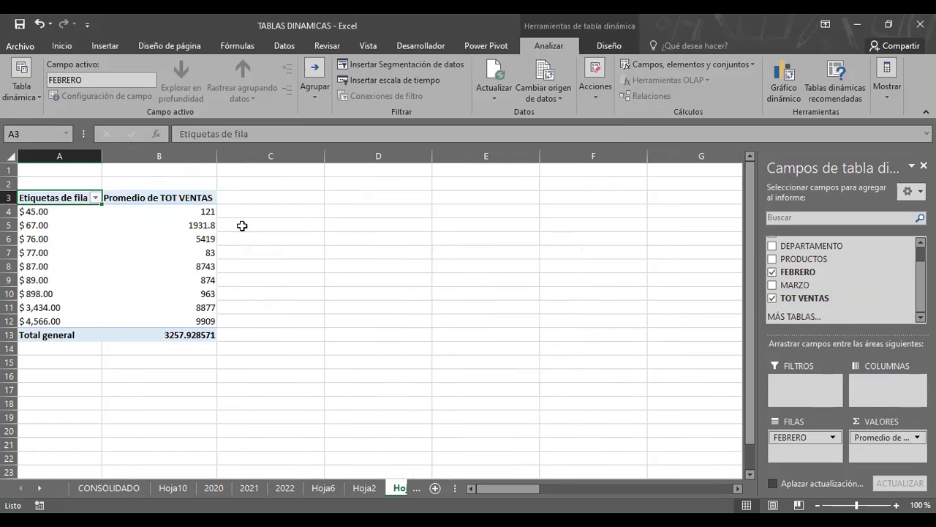
mouse_move(796, 258)
mouse_down()
mouse_move(804, 398)
mouse_move(800, 390)
mouse_up()
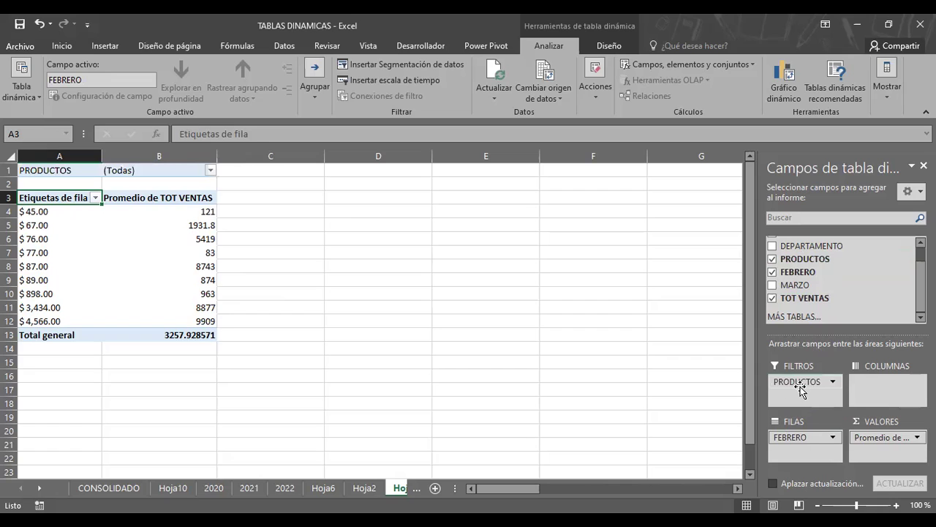
Step: Inspect the PRODUCTOS filter and the FEBRERO row-label filter, leaving all items included
click(210, 171)
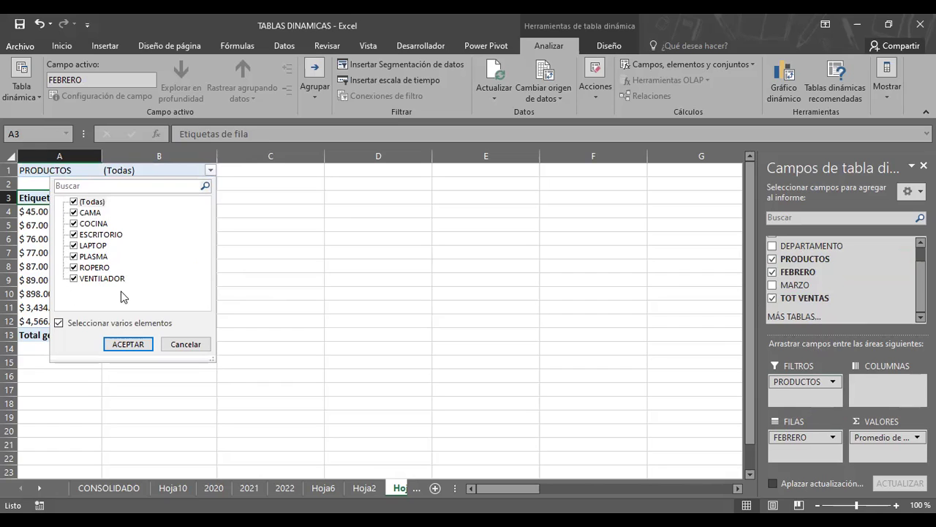
click(183, 345)
drag(33, 211, 33, 321)
click(43, 212)
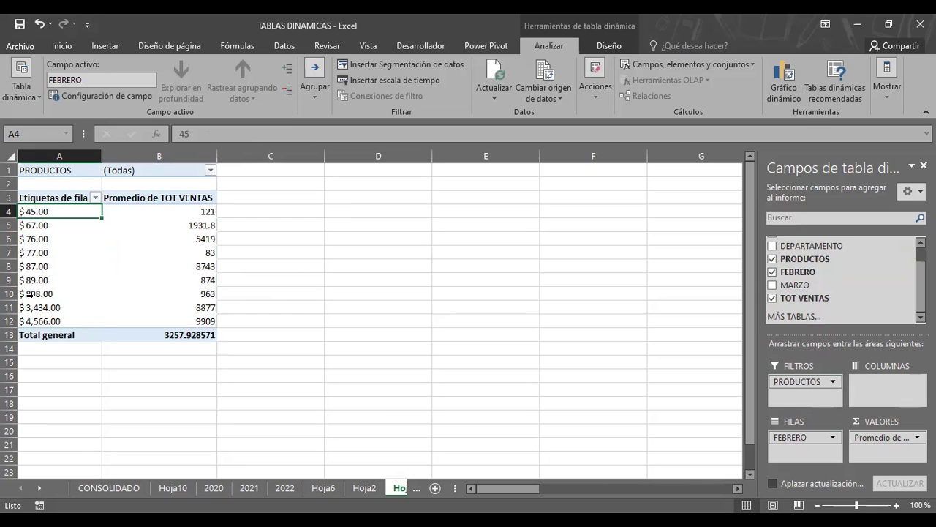
click(95, 198)
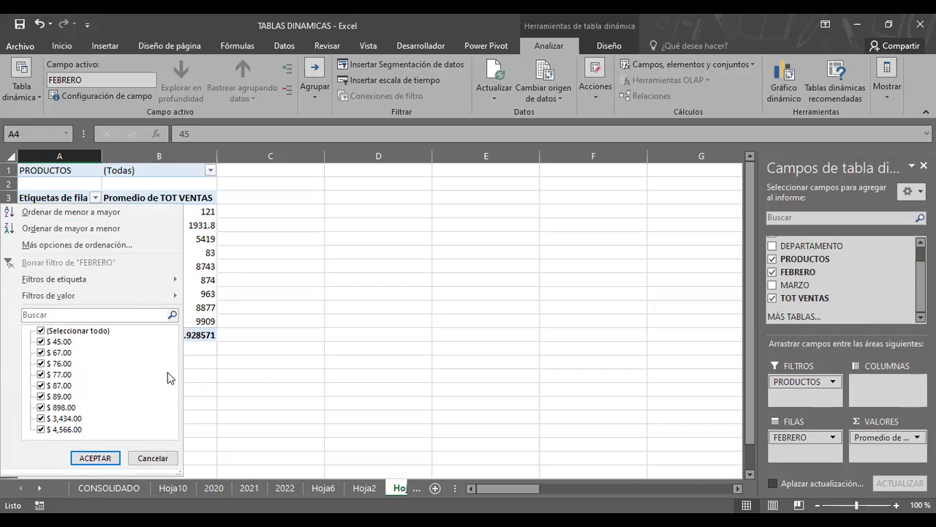
click(388, 263)
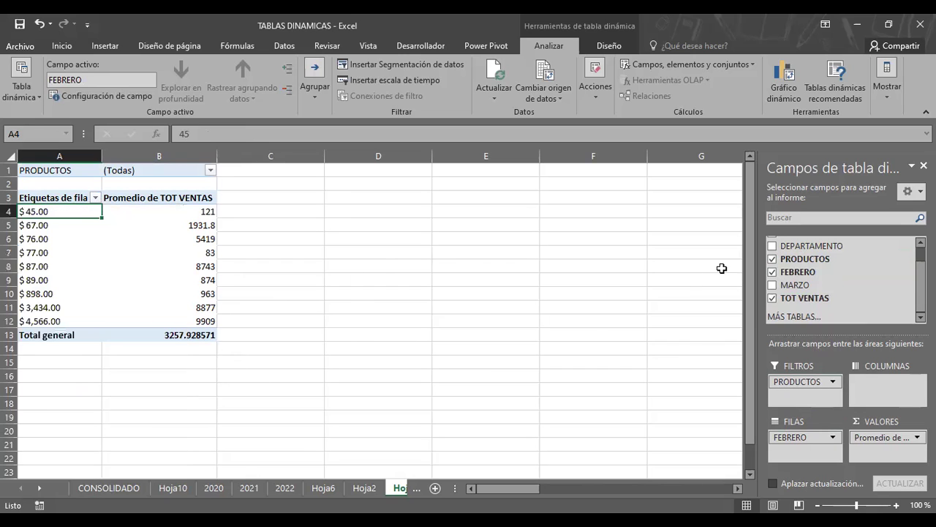
Step: Look through the Hoja2, Hoja6 and 2022 sheets, then return to pivot sheet Hoja3
click(364, 490)
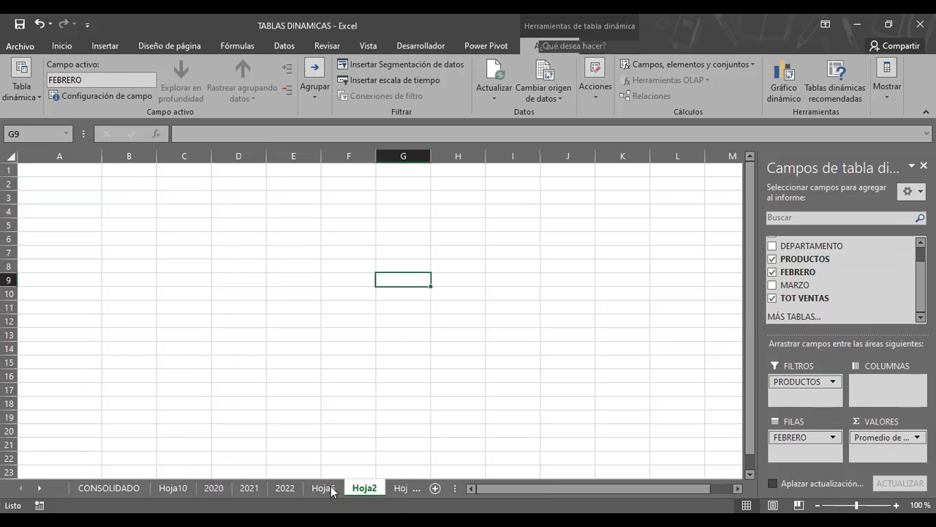
click(324, 490)
click(287, 491)
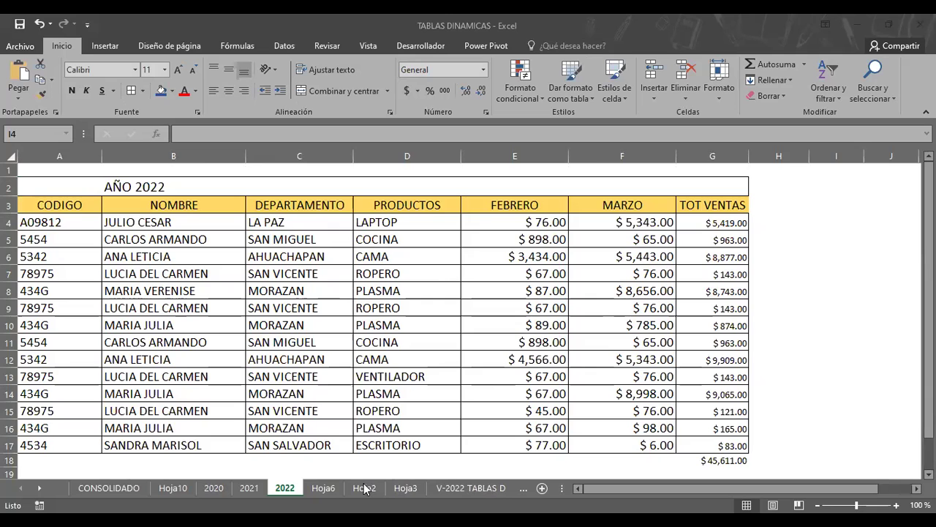
click(329, 489)
click(406, 490)
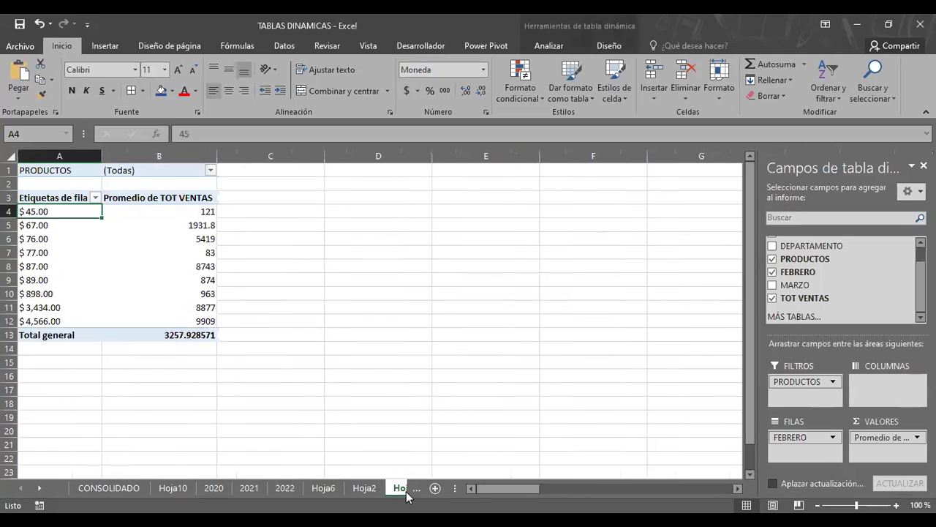
click(364, 488)
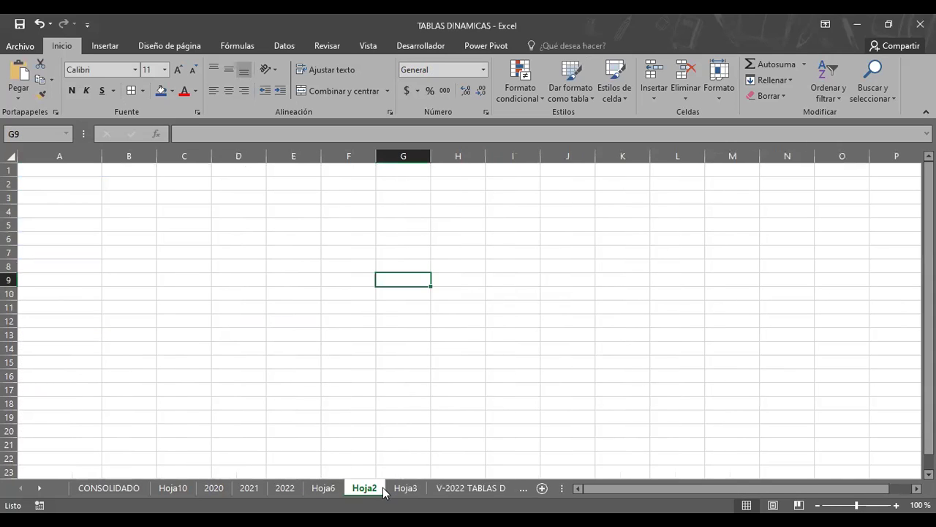
click(405, 489)
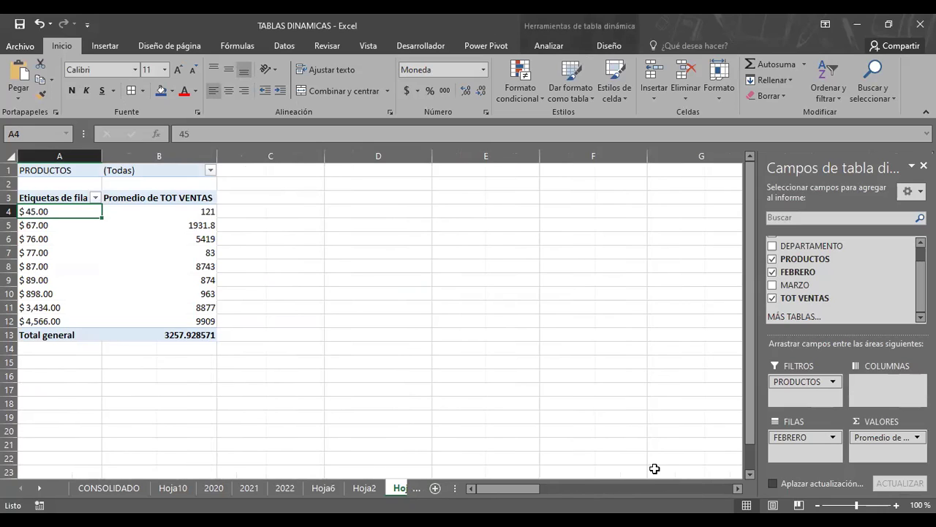
Step: Remove PRODUCTOS, FEBRERO and the TOT VENTAS average, emptying TablaDinámica2
drag(802, 382, 699, 381)
drag(790, 439, 654, 351)
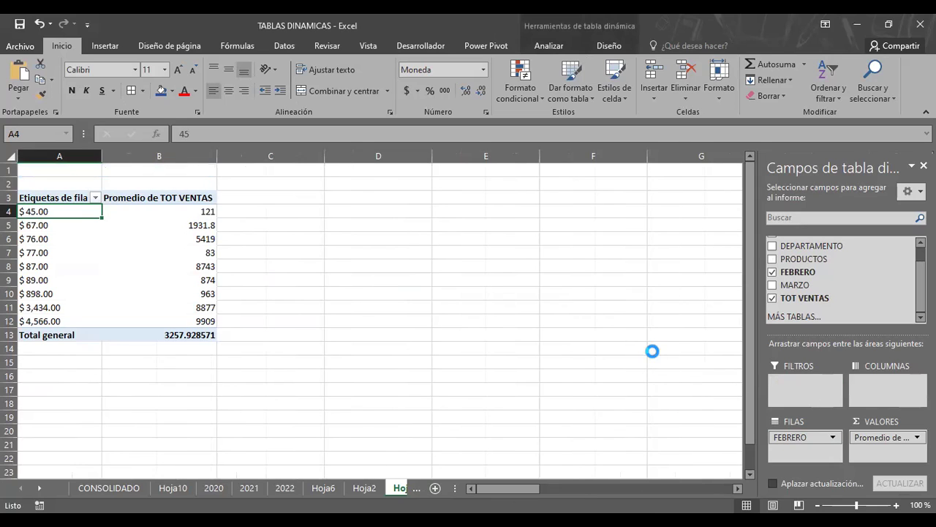
mouse_move(888, 438)
mouse_down()
mouse_move(728, 420)
mouse_move(650, 361)
mouse_up()
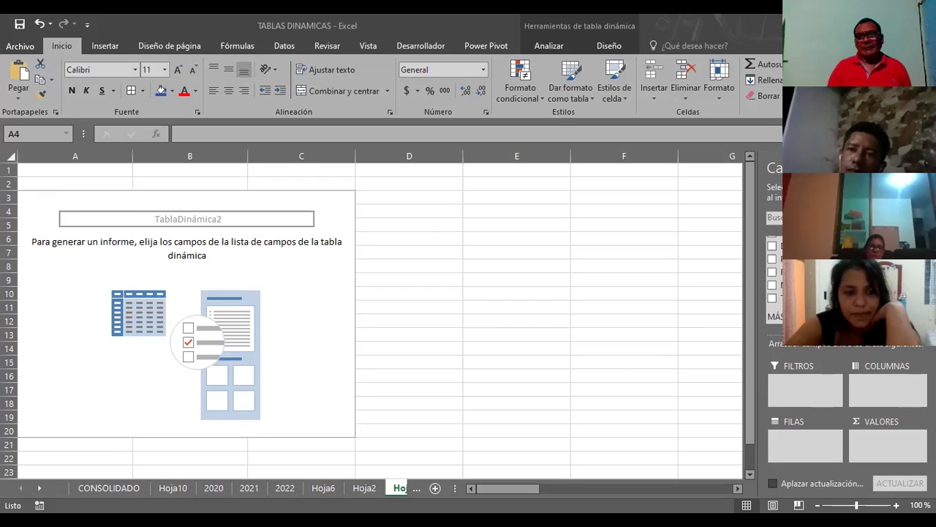
Step: Lay out PRODUCTOS as rows, FEBRERO and MARZO as columns, and sum TOT VENTAS as values
drag(780, 293, 797, 449)
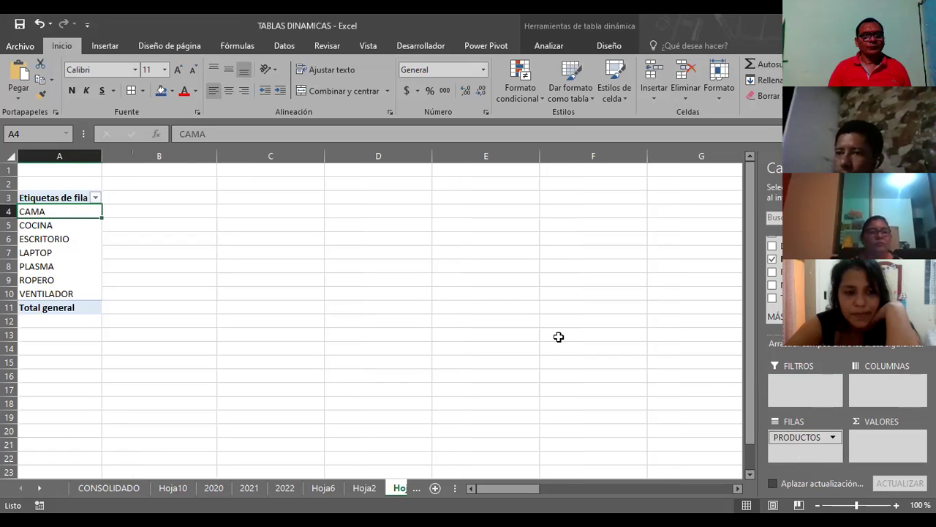
click(139, 202)
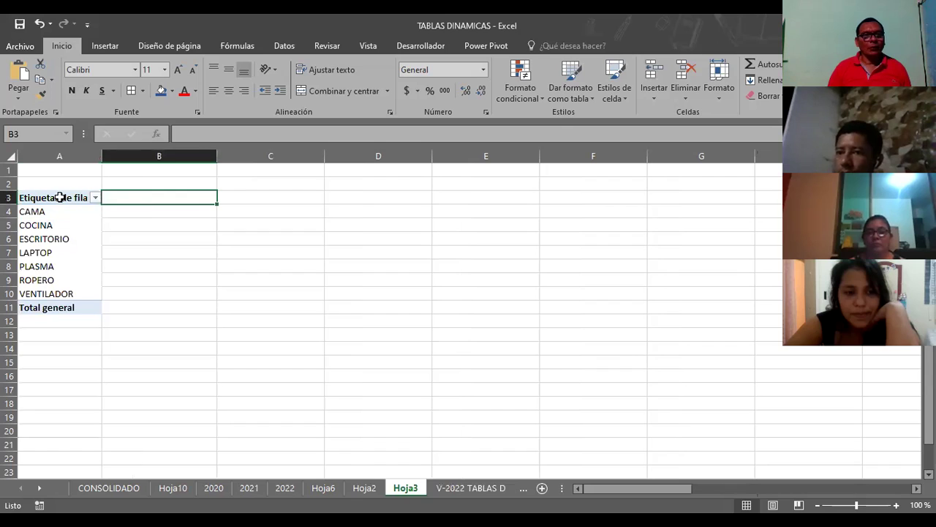
click(58, 196)
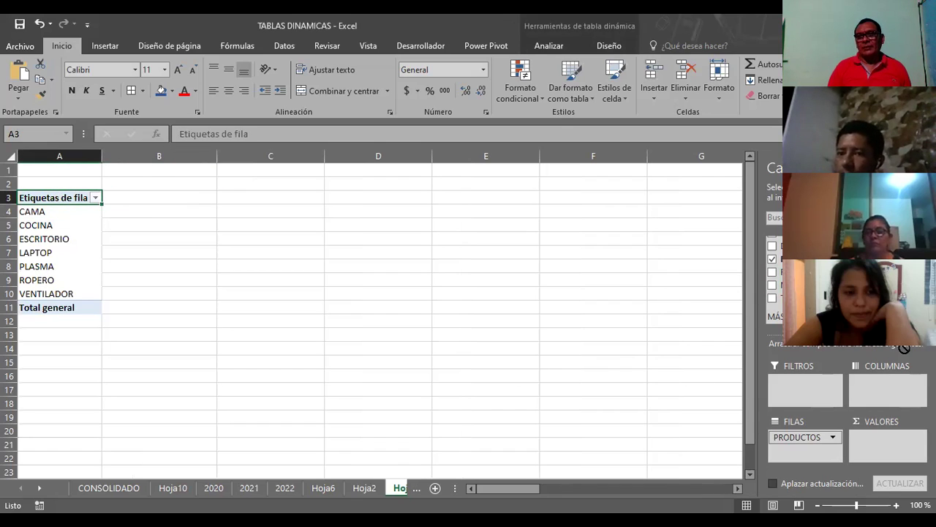
drag(904, 348, 882, 386)
drag(781, 286, 870, 395)
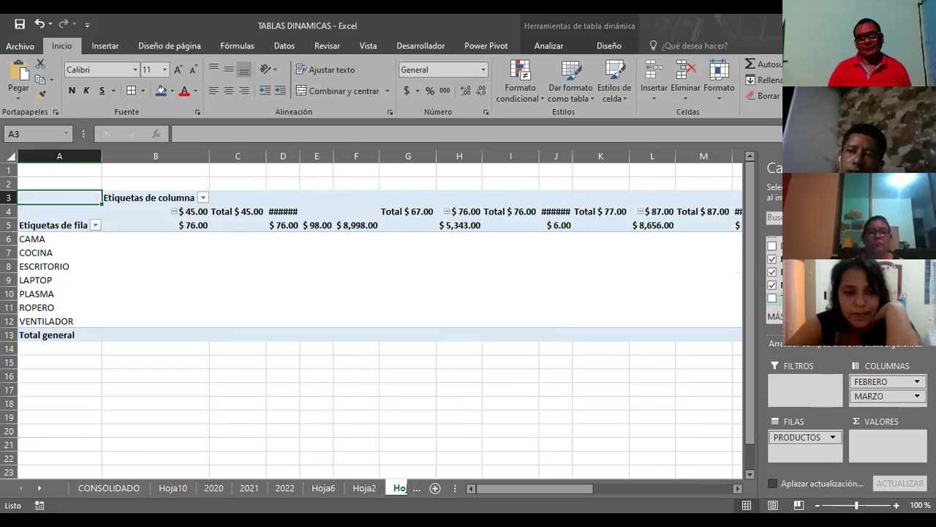
drag(797, 298, 886, 443)
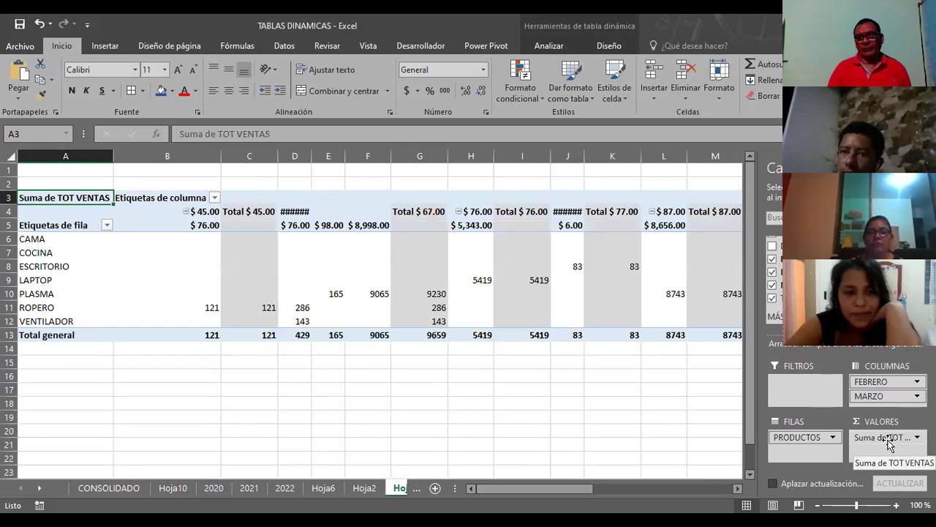
click(888, 439)
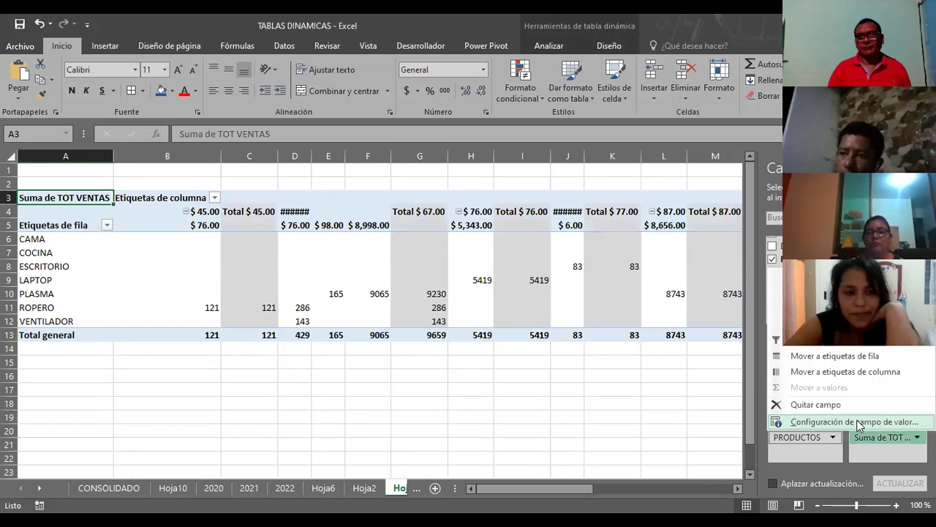
click(858, 423)
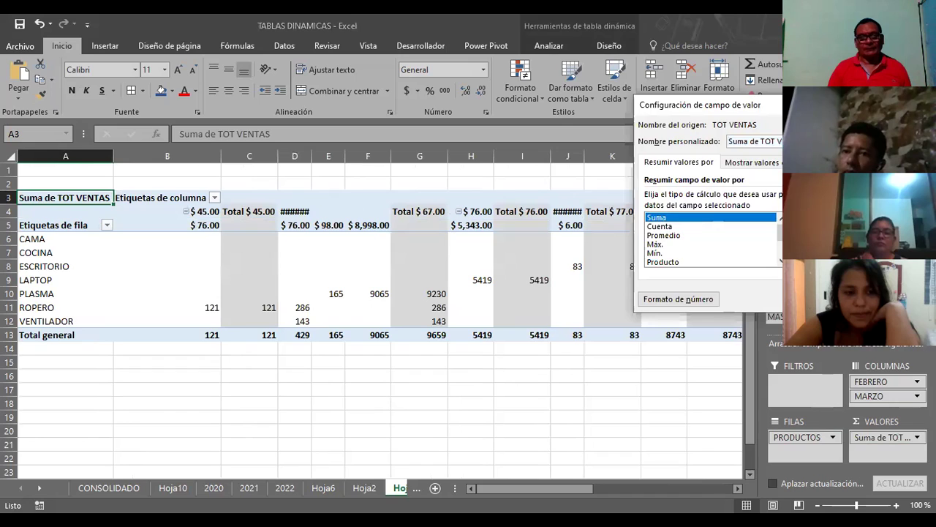
key(Escape)
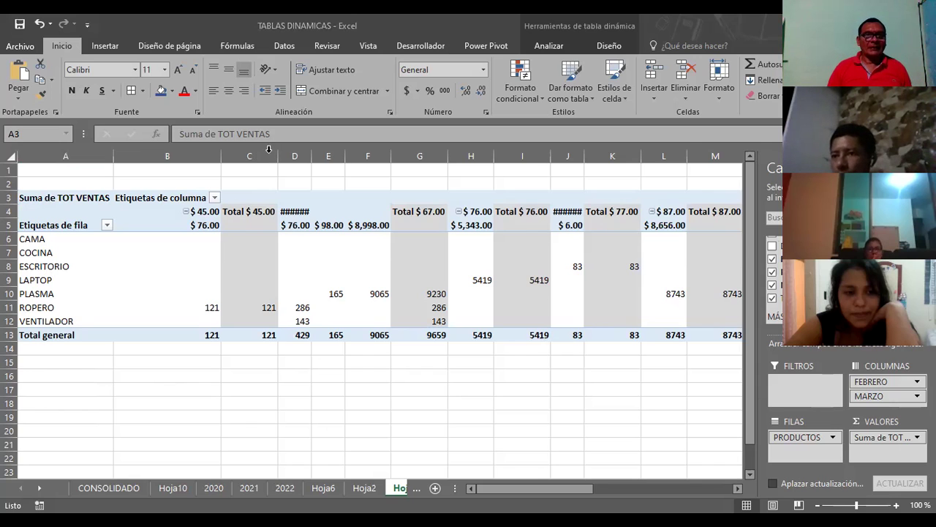
Step: Try deleting pivot columns C and F; Excel refuses with a warning each time
click(413, 156)
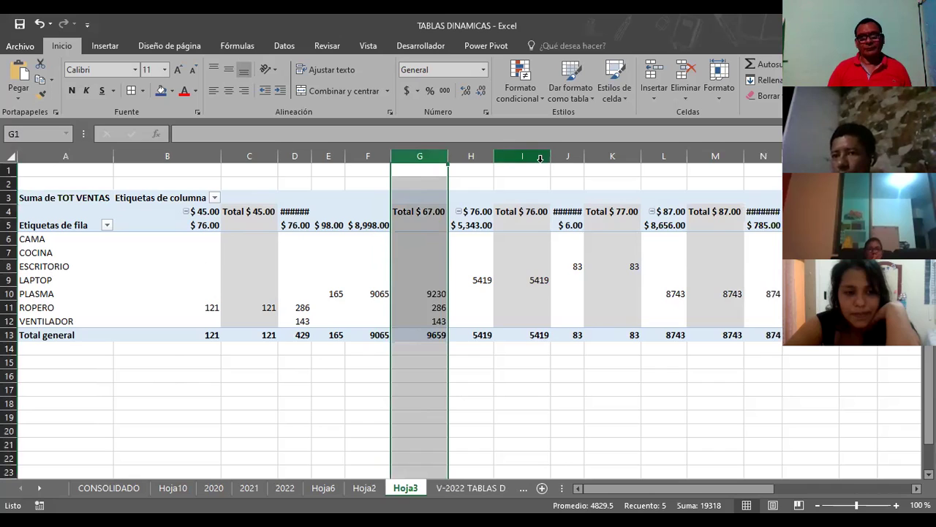
click(540, 156)
click(618, 157)
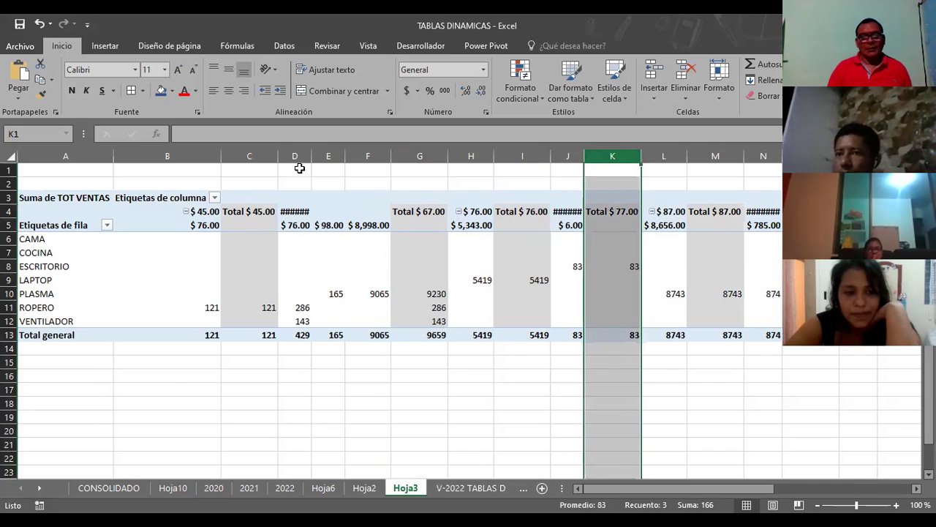
click(249, 155)
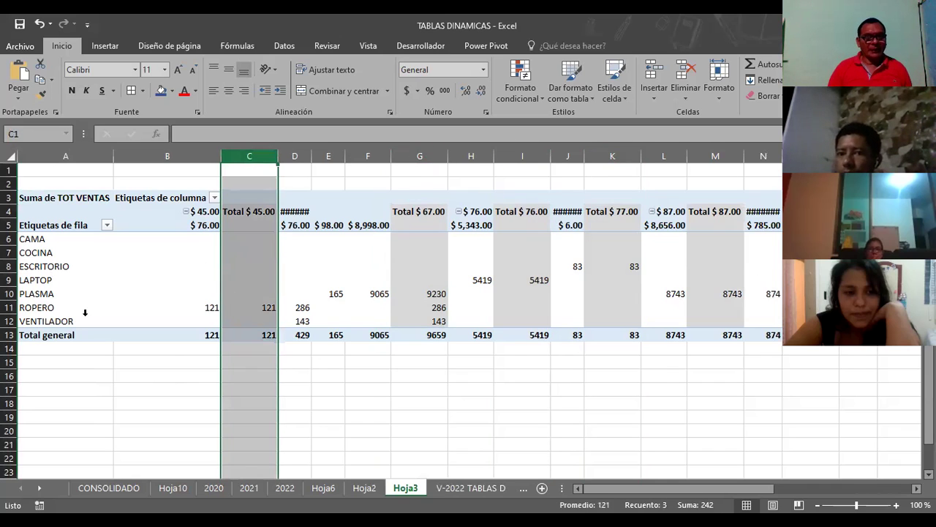
right_click(258, 159)
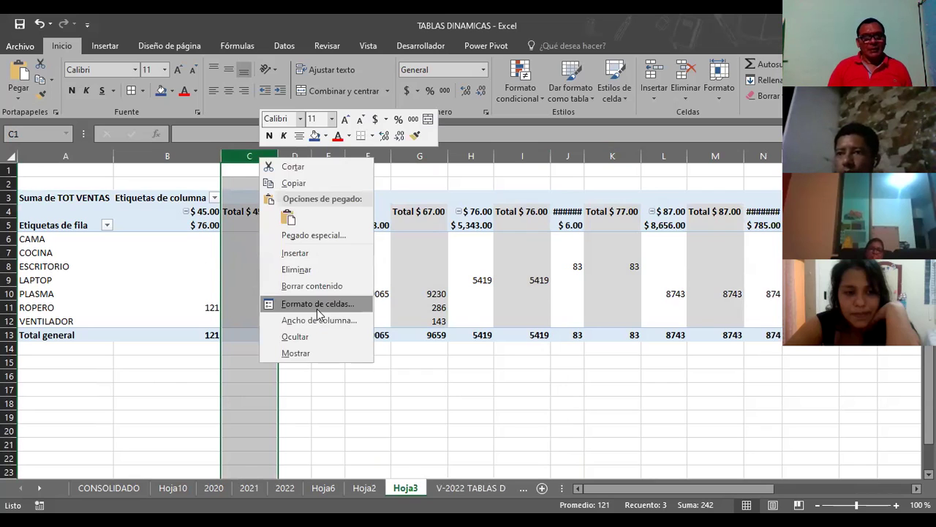
click(307, 270)
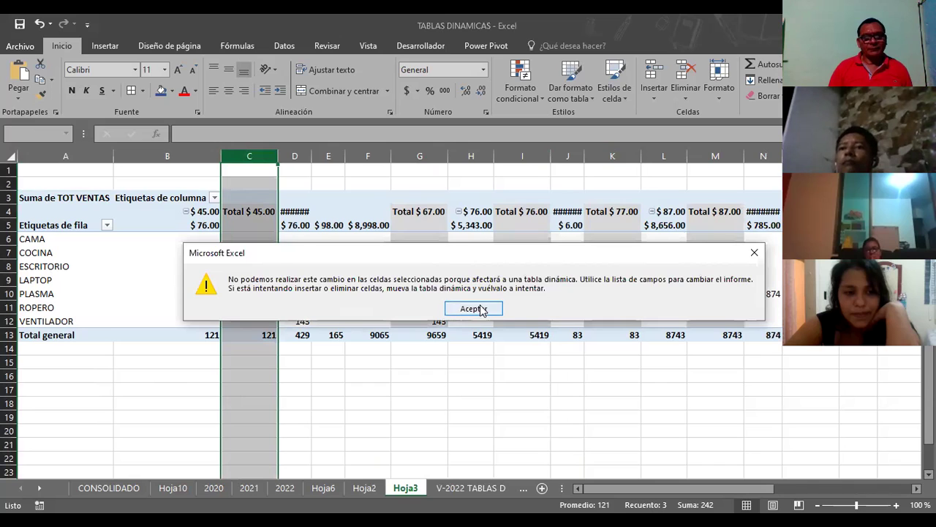
click(474, 309)
click(327, 361)
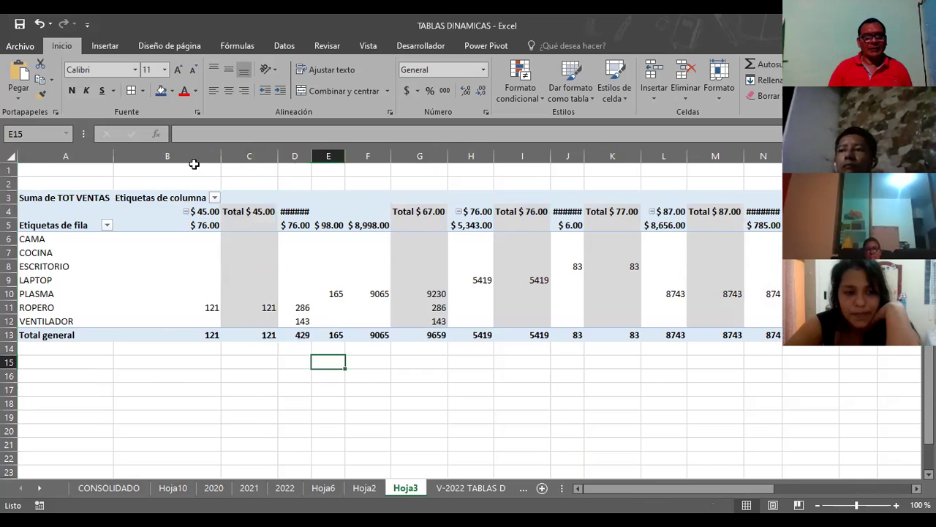
click(369, 156)
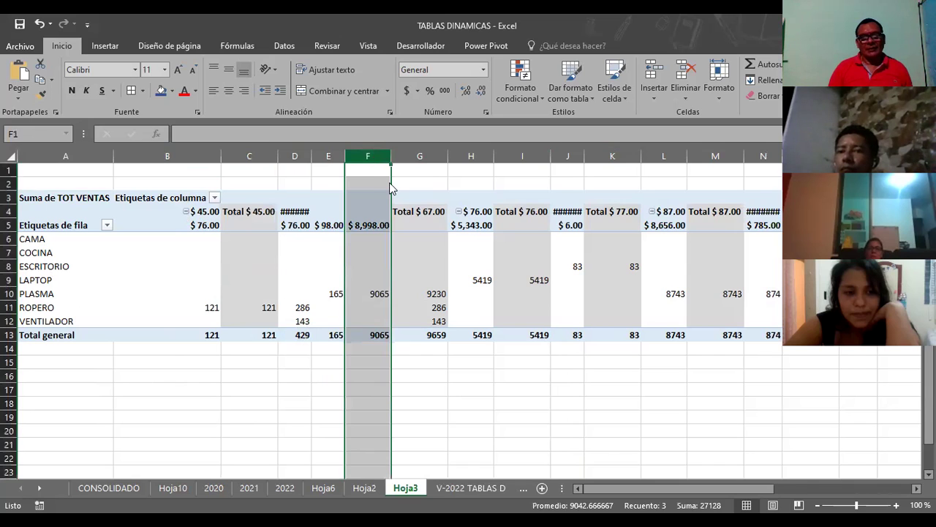
right_click(371, 159)
click(408, 272)
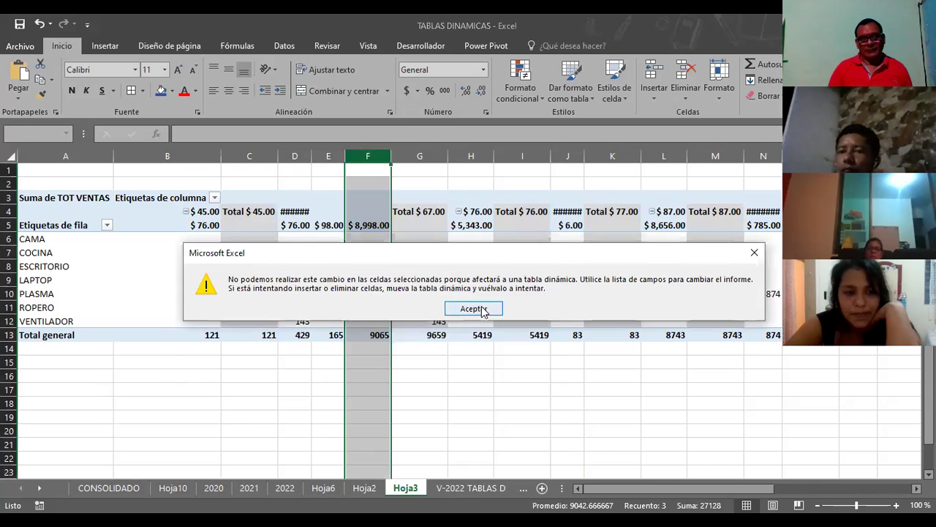
click(427, 308)
Step: Autofit column J to show its $ 77.00 heading, then clear all products in the row filter
click(569, 158)
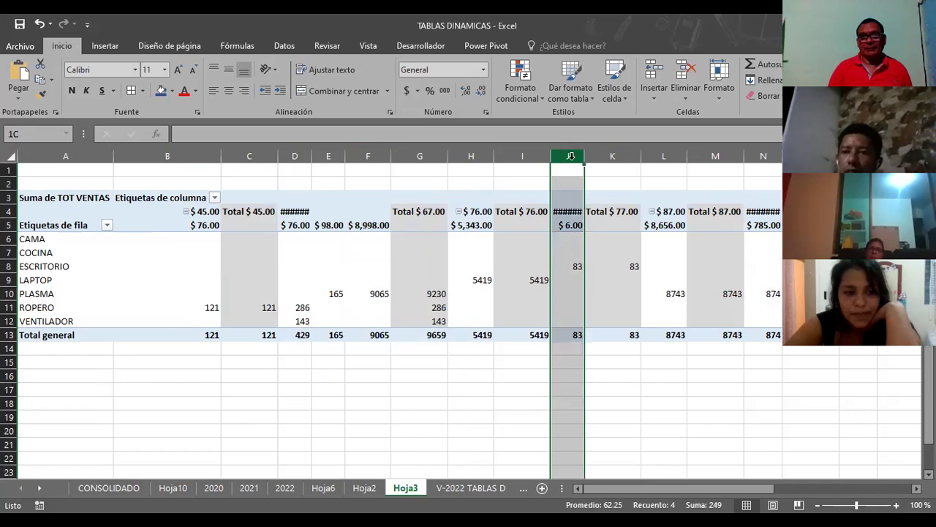
double_click(599, 162)
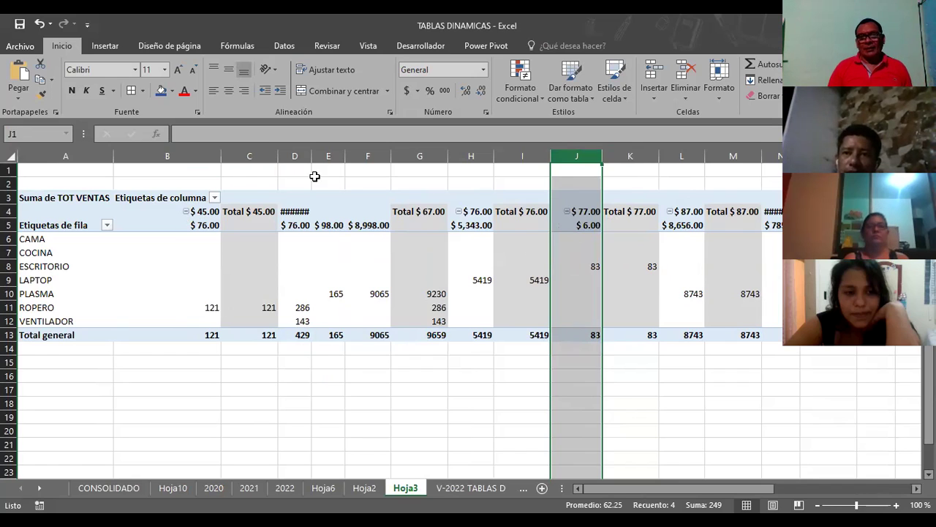
click(107, 227)
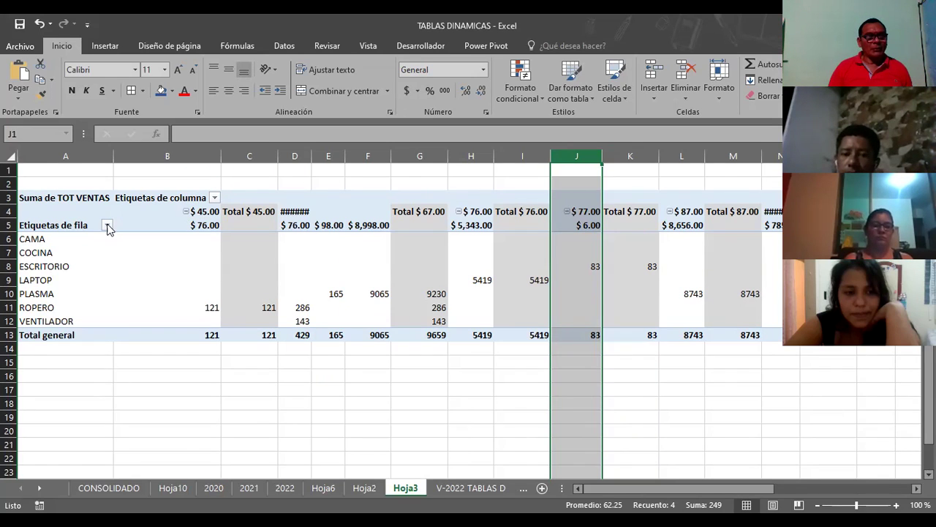
click(41, 358)
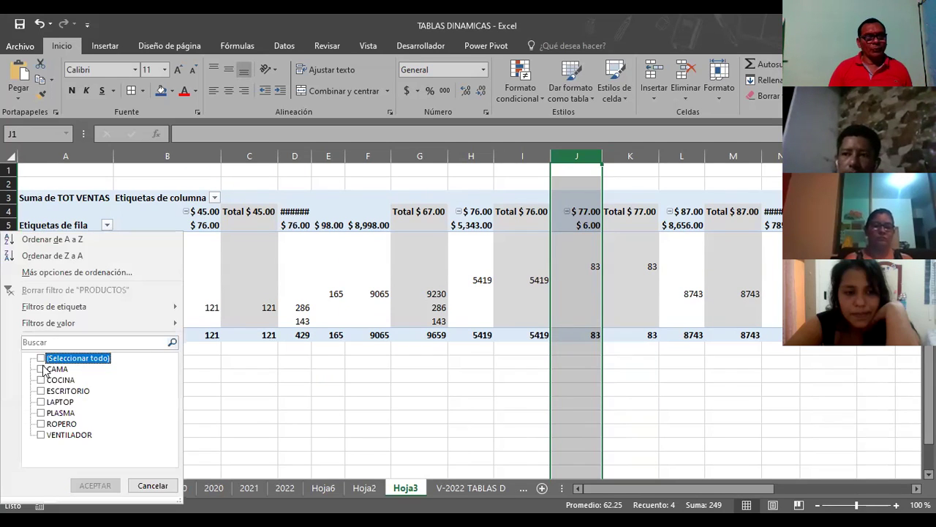
Step: Filter the row labels to show only LAPTOP
click(41, 402)
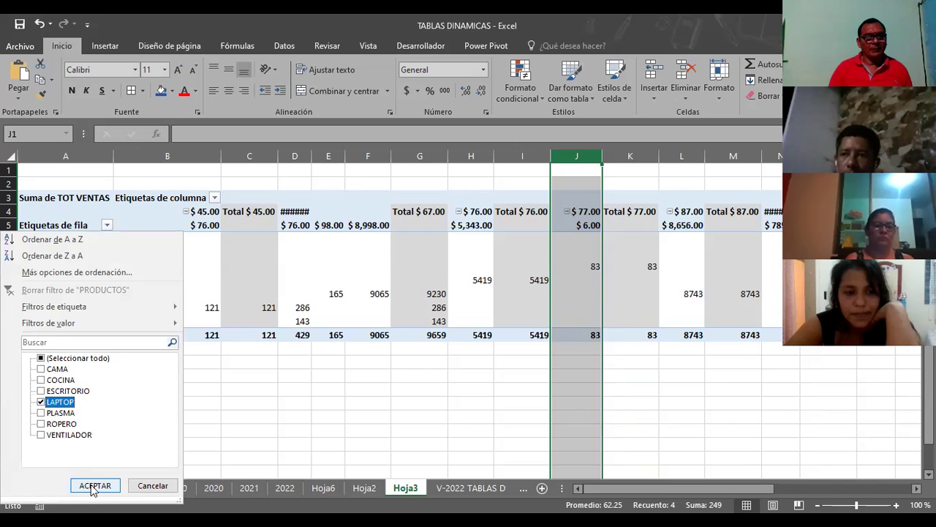
click(92, 487)
click(261, 317)
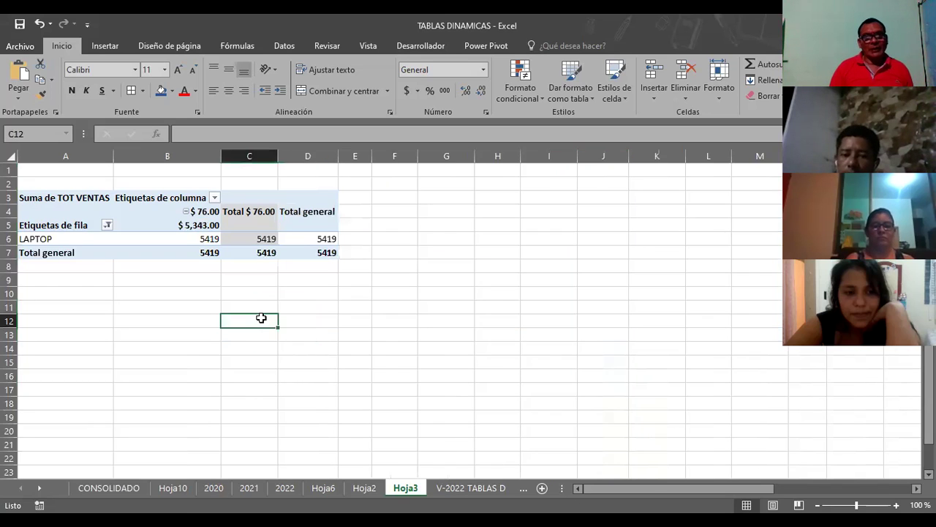
Step: Filter the column labels on MARZO to keep only the $ 65.00 value
click(215, 198)
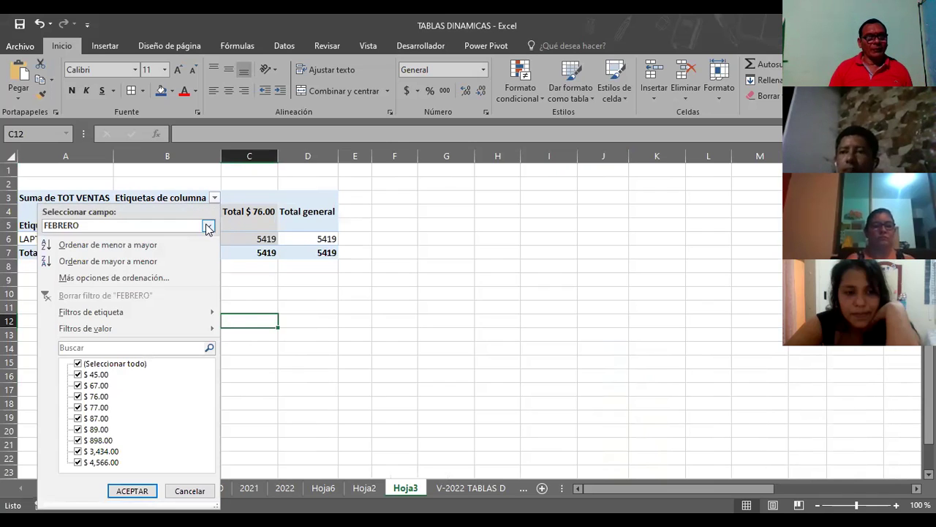
click(209, 226)
click(93, 253)
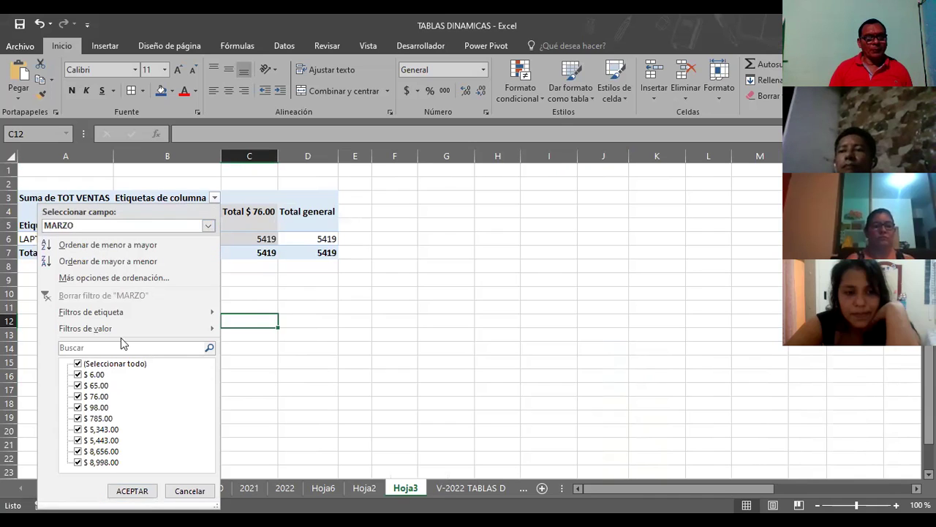
click(78, 363)
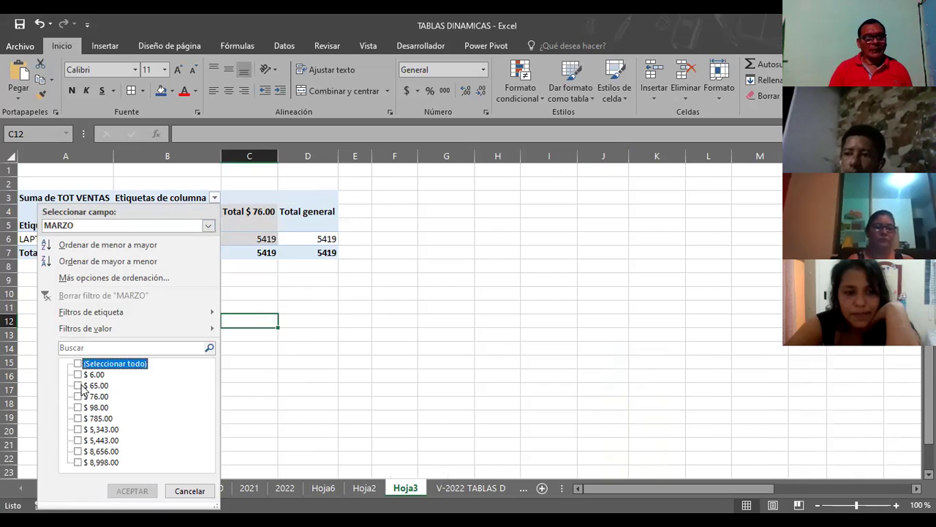
click(78, 386)
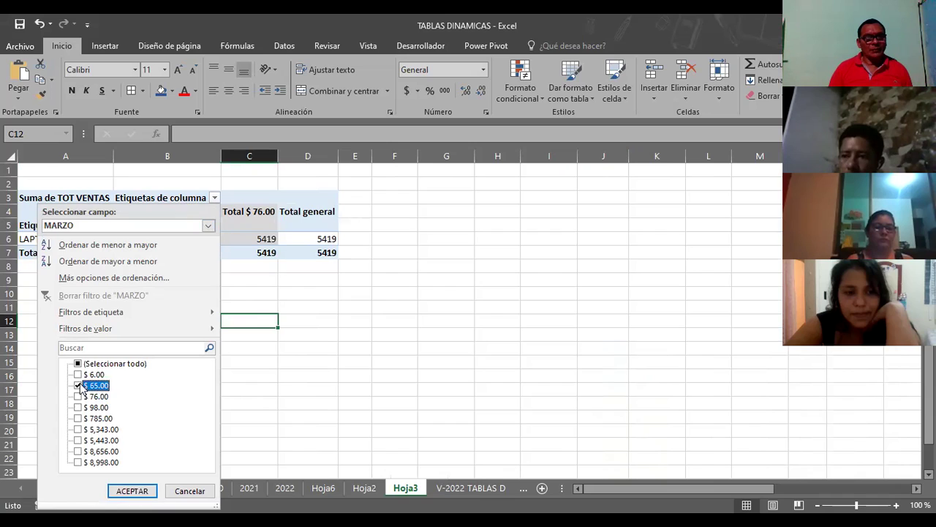
click(146, 492)
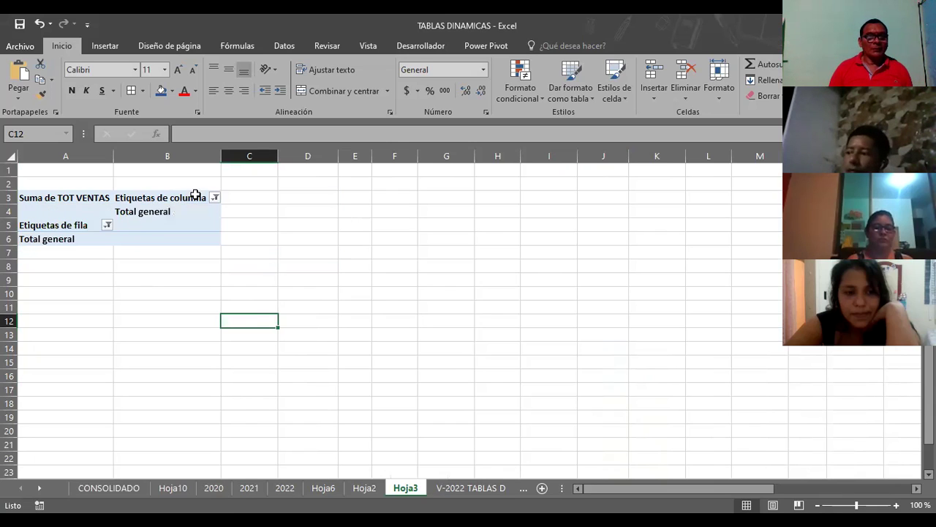
click(75, 225)
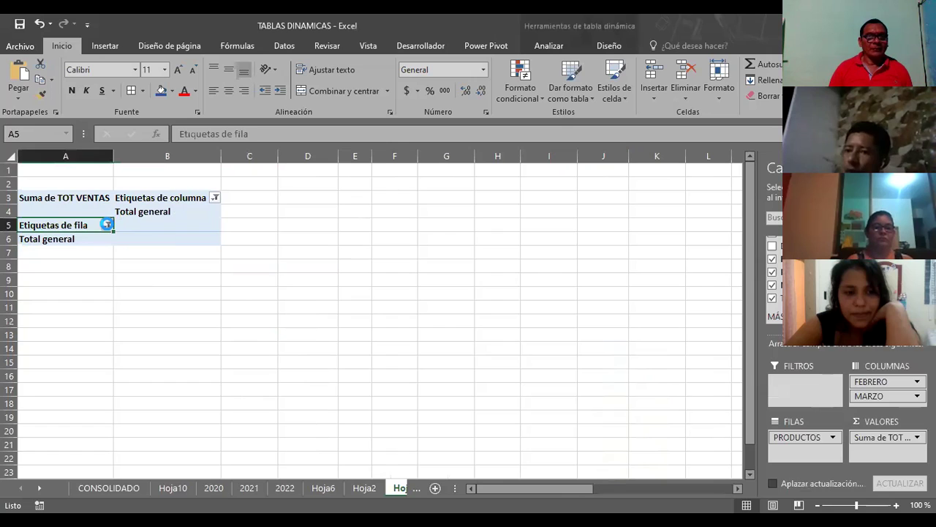
click(107, 225)
click(41, 359)
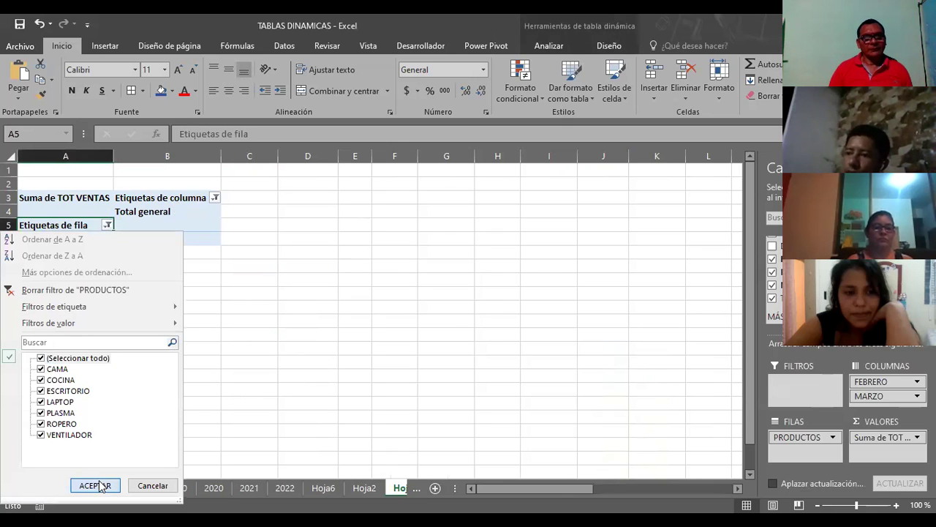
click(95, 485)
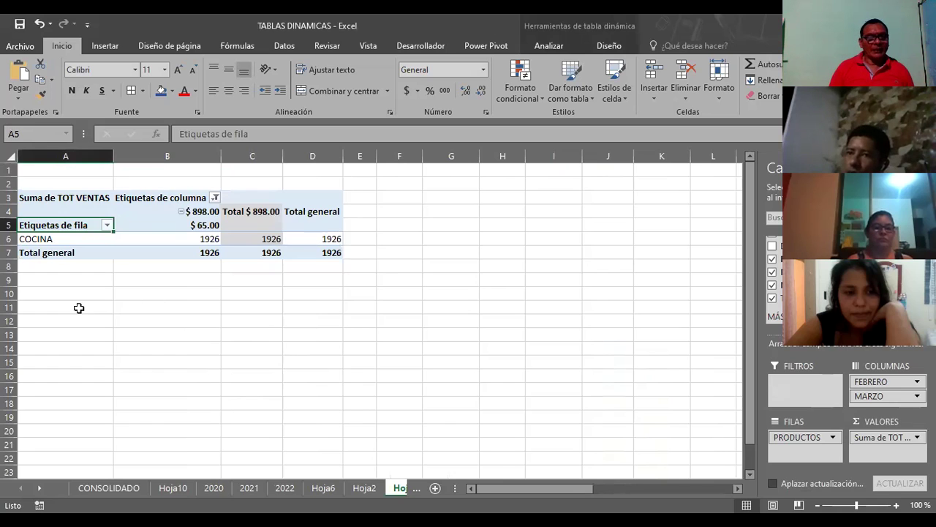
click(44, 240)
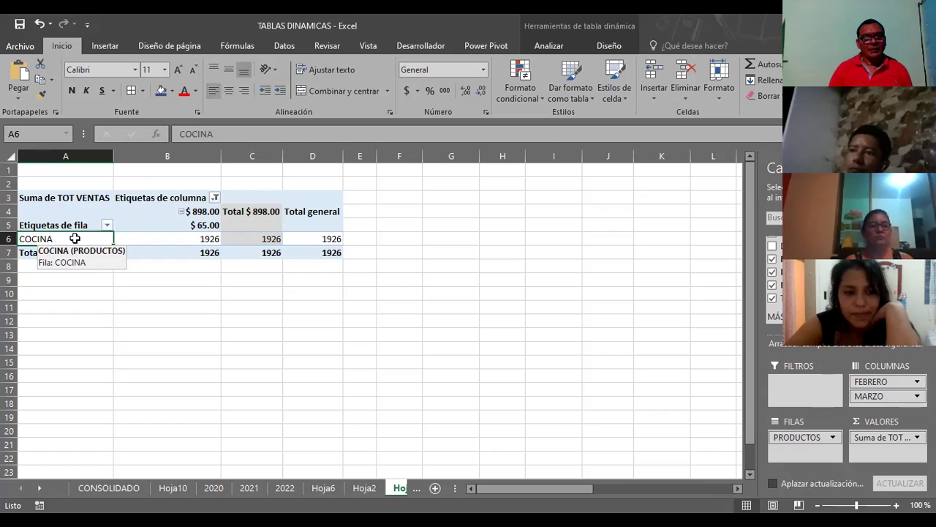
click(195, 227)
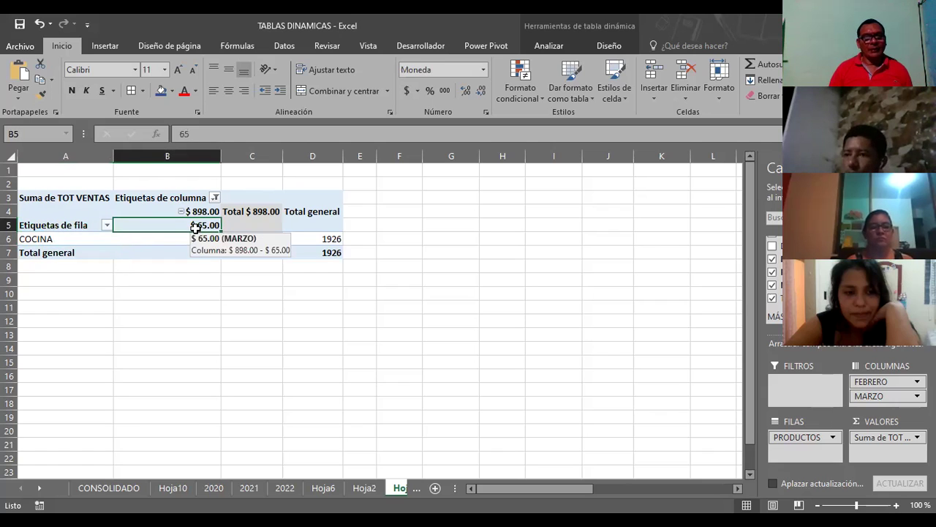
click(178, 238)
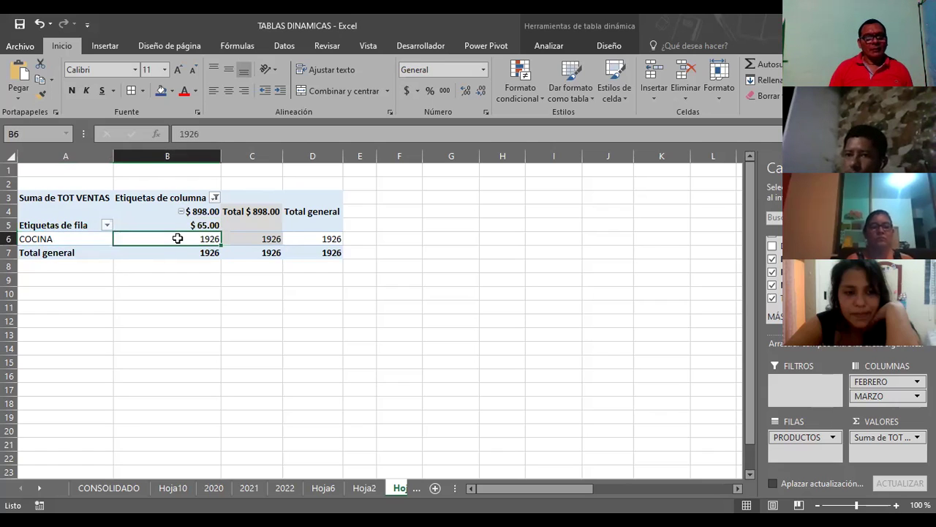
mouse_move(178, 239)
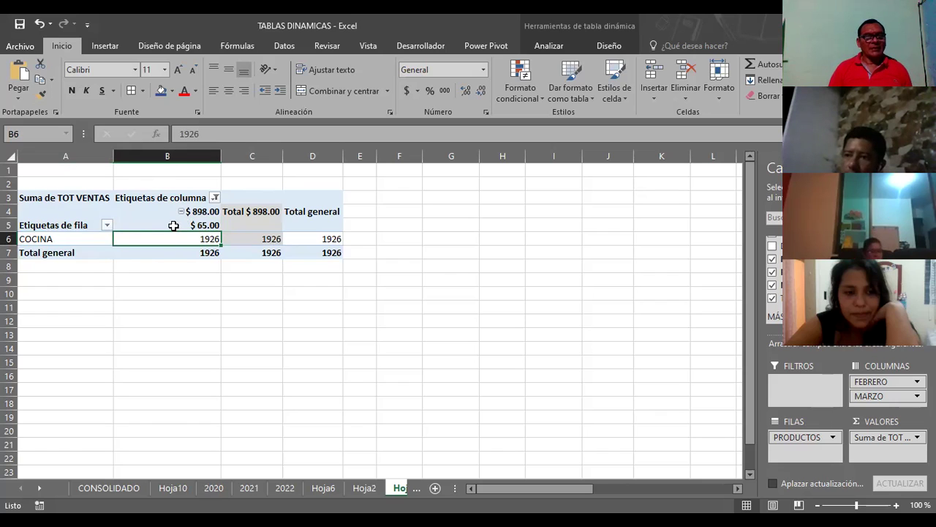
click(263, 234)
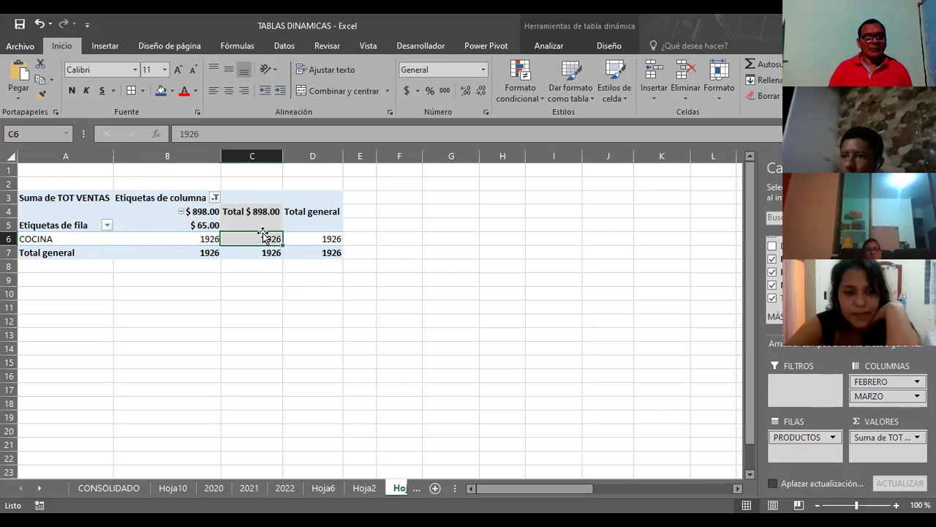
click(254, 211)
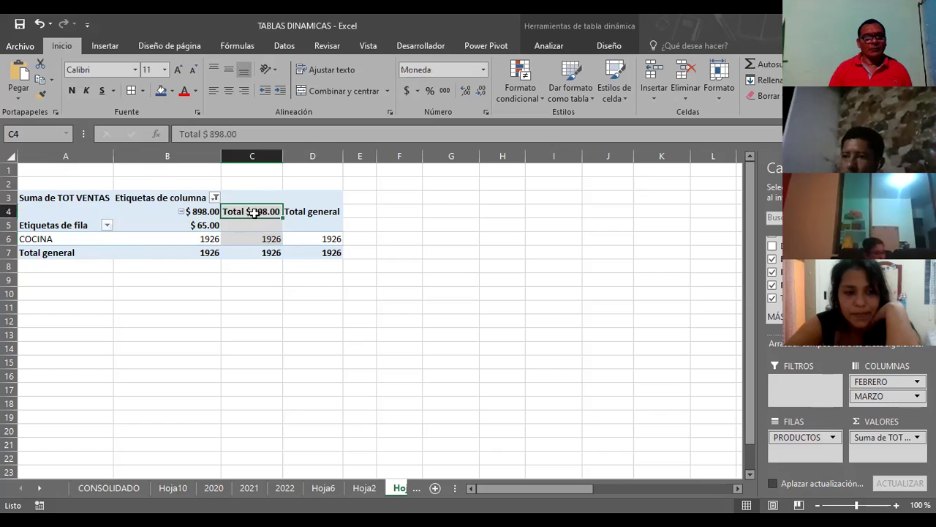
click(242, 227)
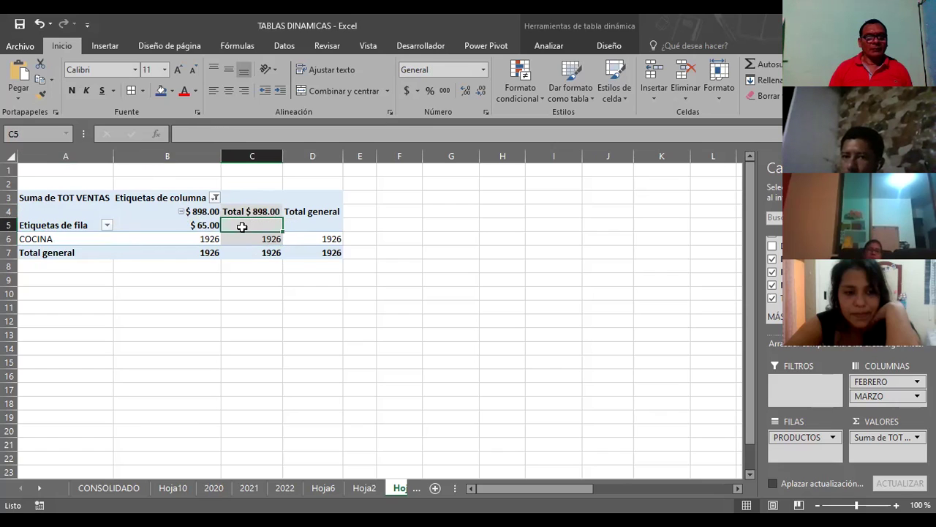
click(242, 242)
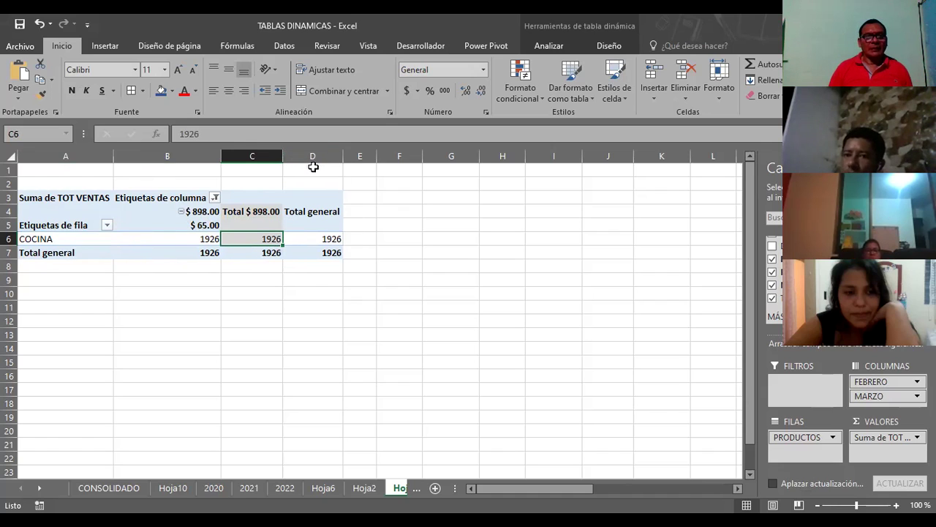
click(252, 156)
right_click(256, 157)
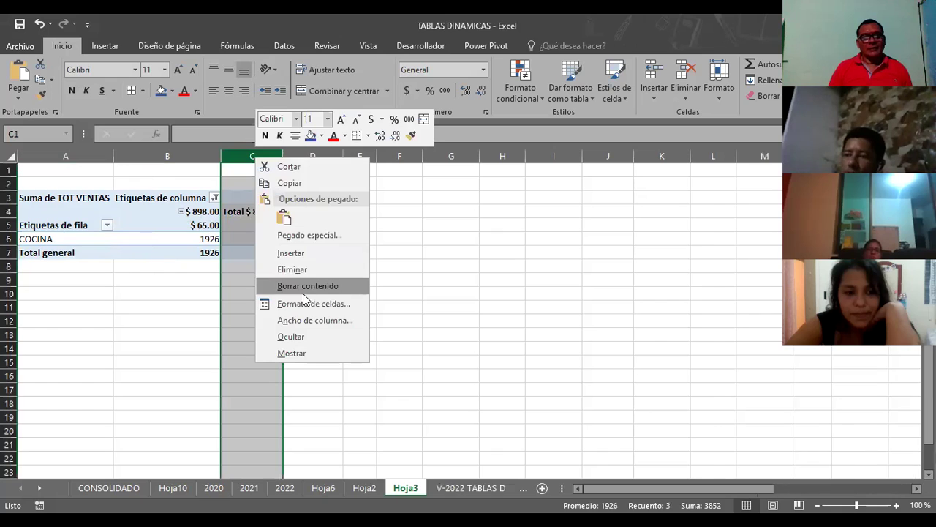
click(302, 274)
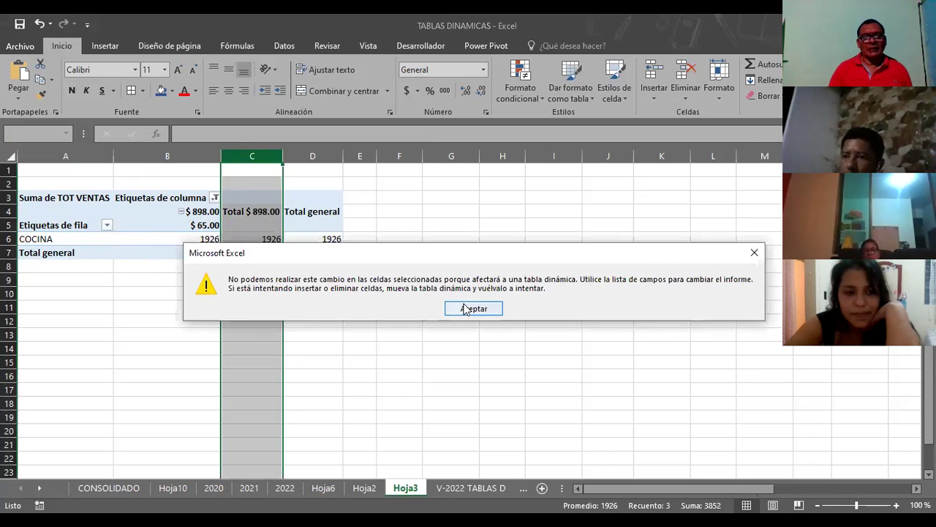
click(465, 309)
click(441, 303)
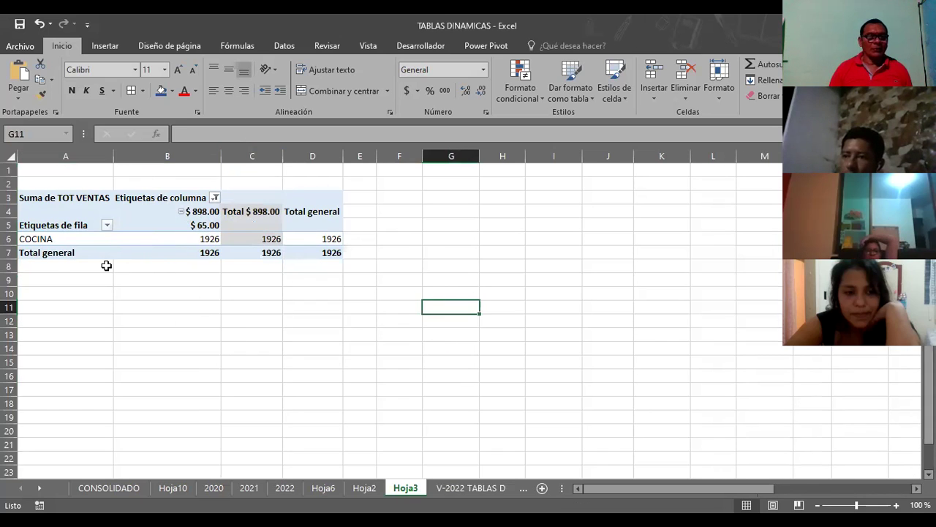
click(107, 225)
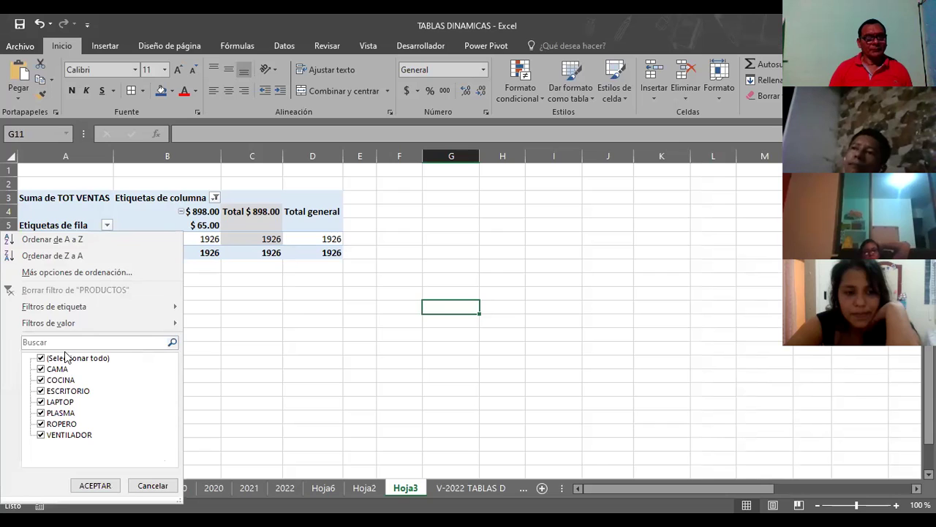
click(152, 486)
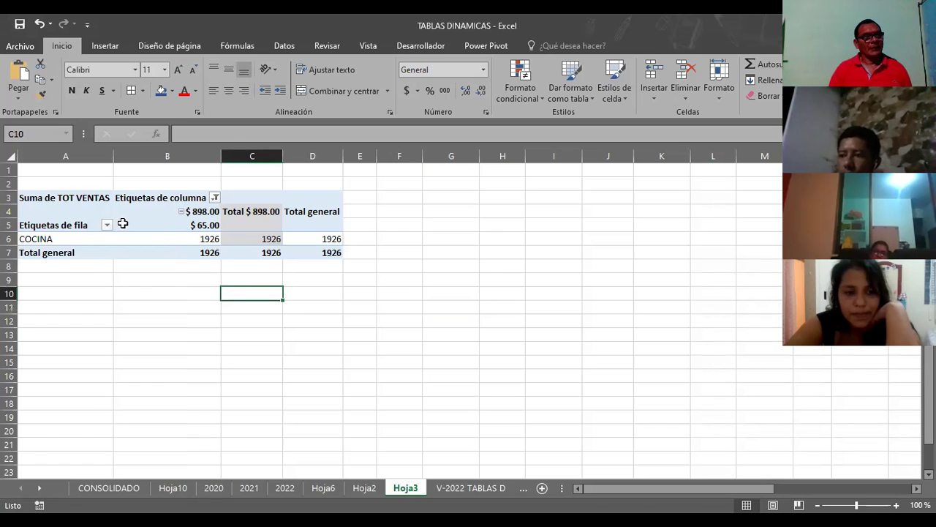
click(121, 222)
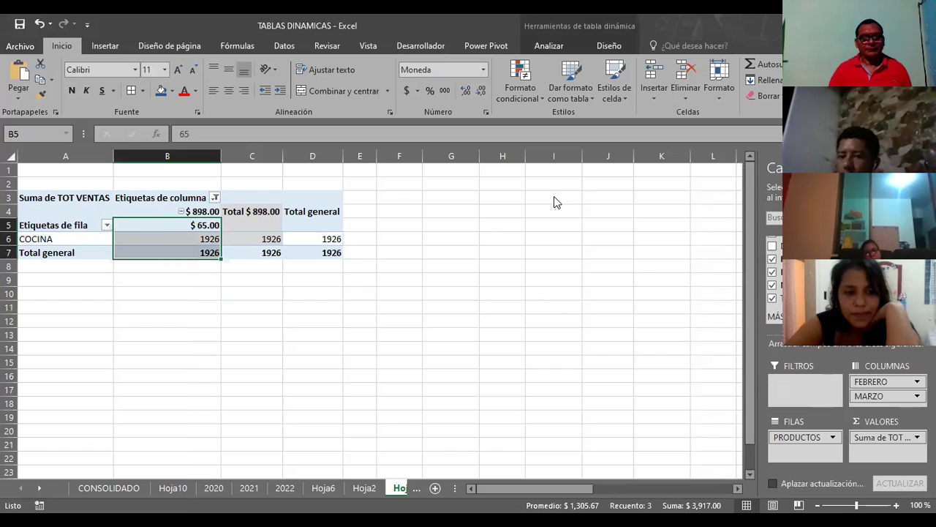
click(195, 156)
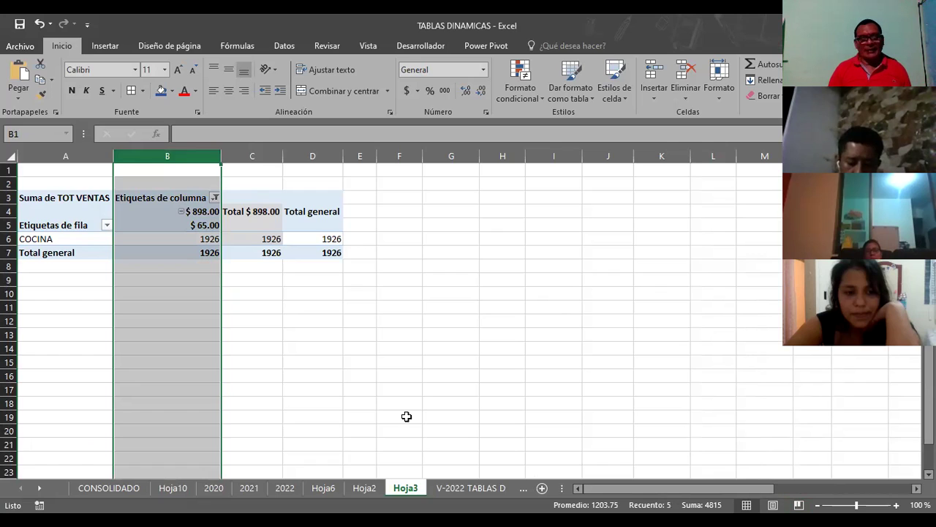
Step: Remove FEBRERO from the pivot columns, leaving MARZO as the only column field
click(65, 220)
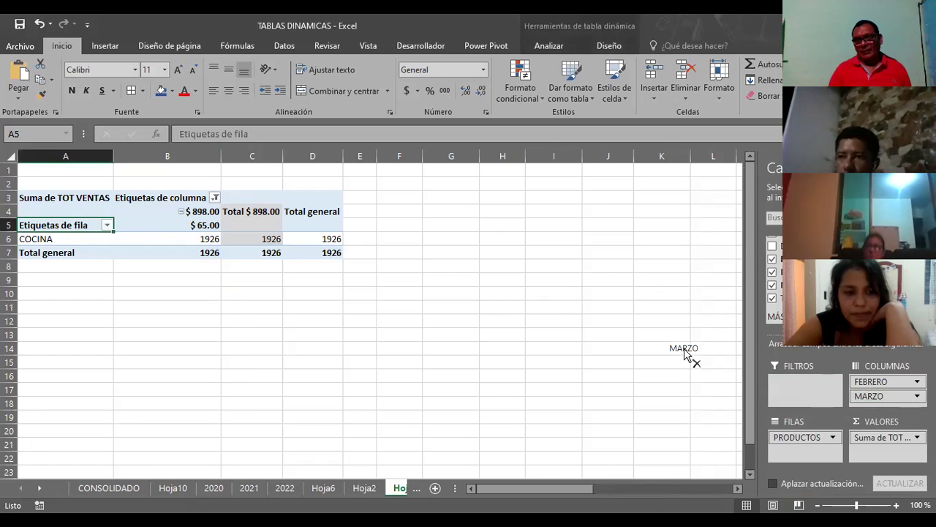
drag(771, 388, 689, 359)
drag(871, 381, 868, 397)
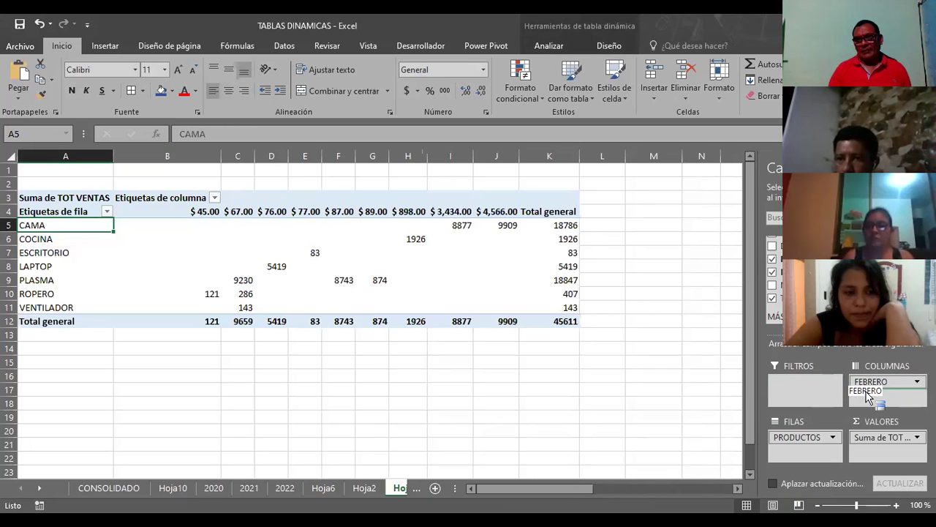
drag(868, 397, 710, 322)
drag(790, 285, 872, 382)
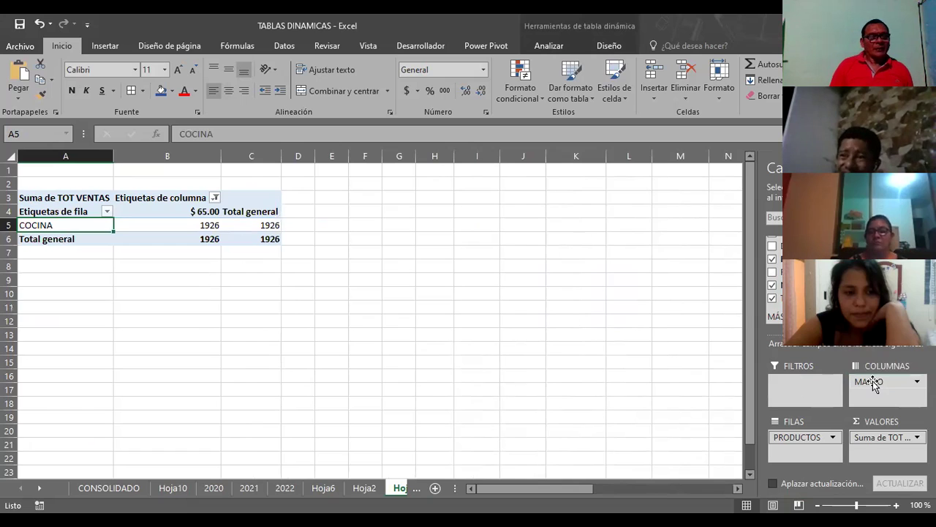
Step: Drop the Suma de TOT VENTAS value and the PRODUCTOS row field from the pivot
click(216, 198)
click(216, 198)
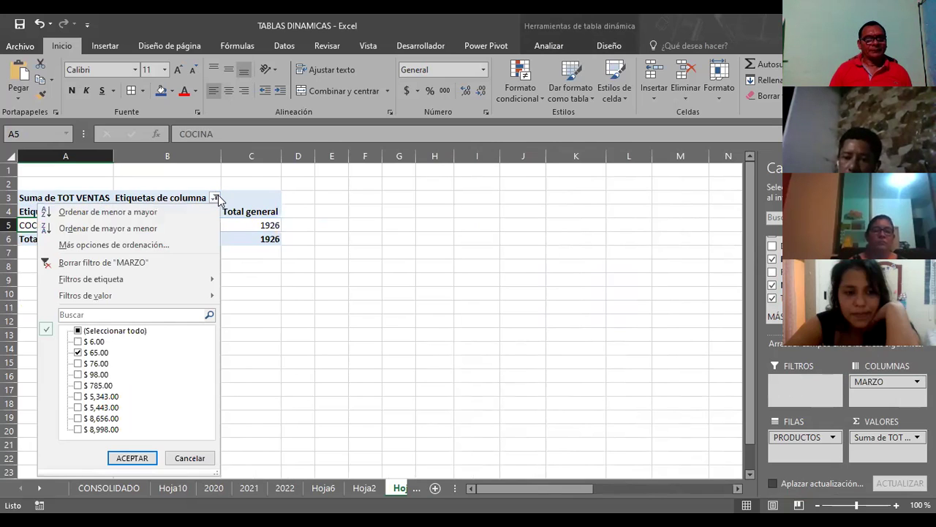
click(269, 197)
click(106, 212)
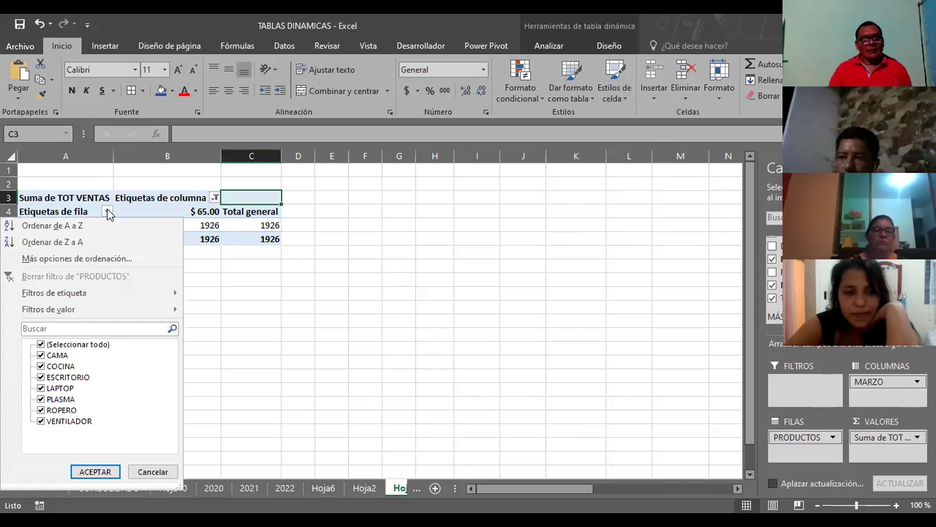
click(887, 442)
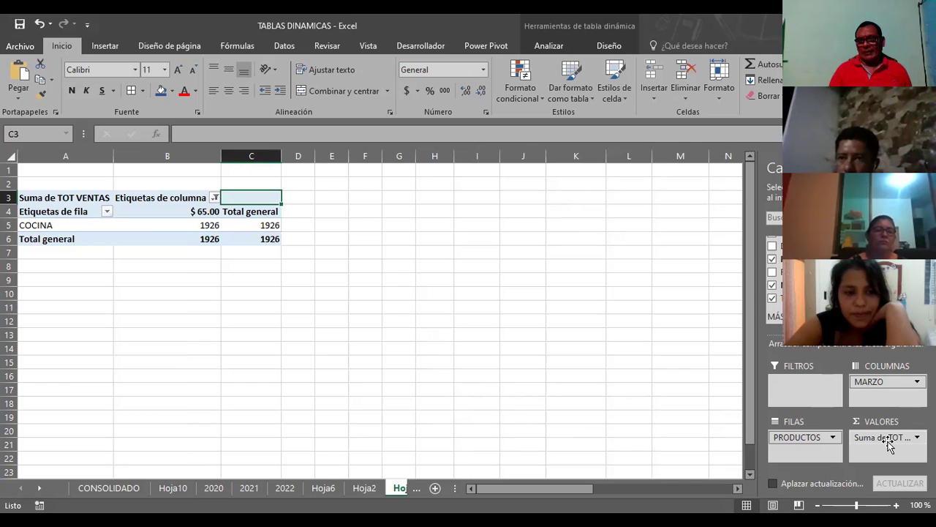
click(887, 442)
click(480, 370)
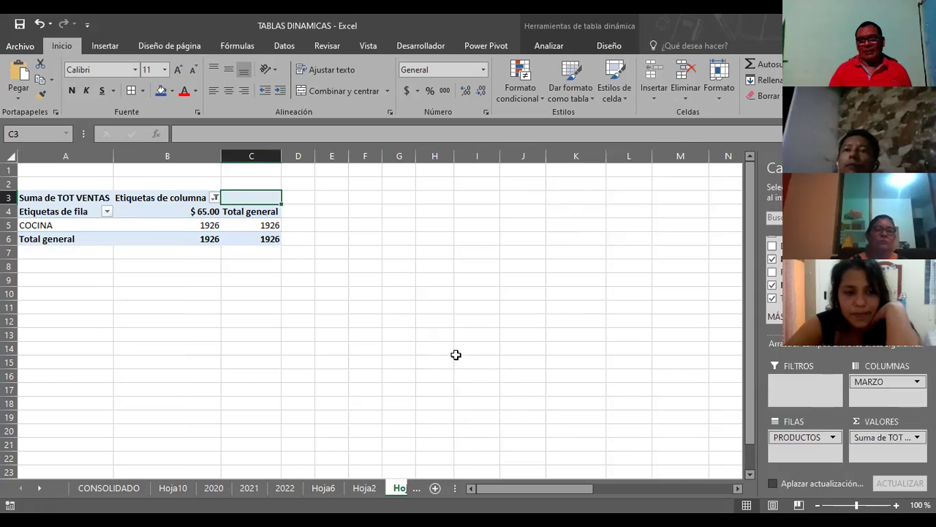
drag(455, 355, 455, 354)
drag(805, 438, 441, 337)
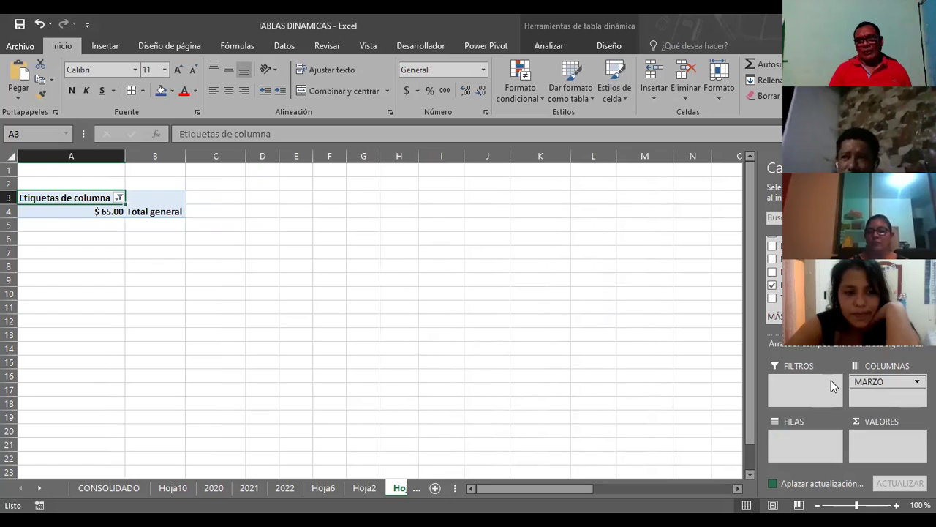
click(119, 198)
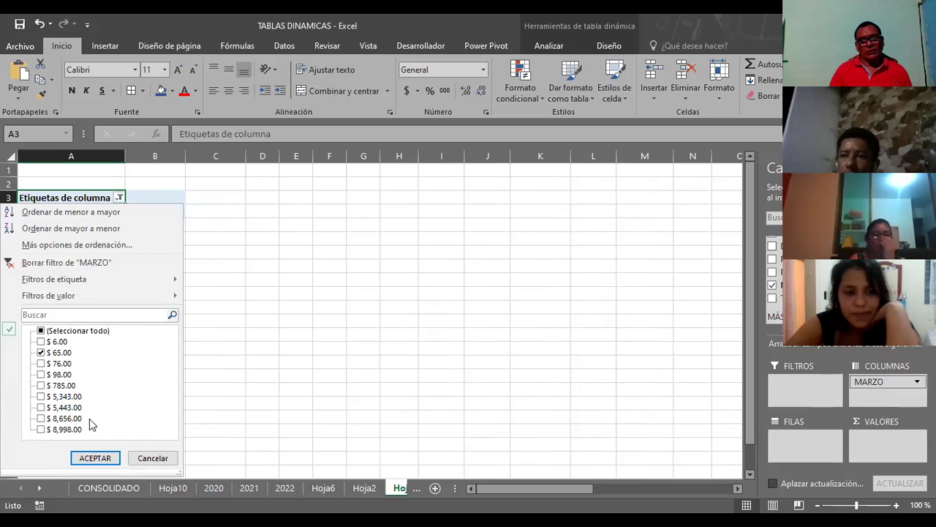
click(149, 458)
mouse_move(888, 382)
mouse_down()
mouse_move(788, 401)
mouse_move(794, 395)
mouse_up()
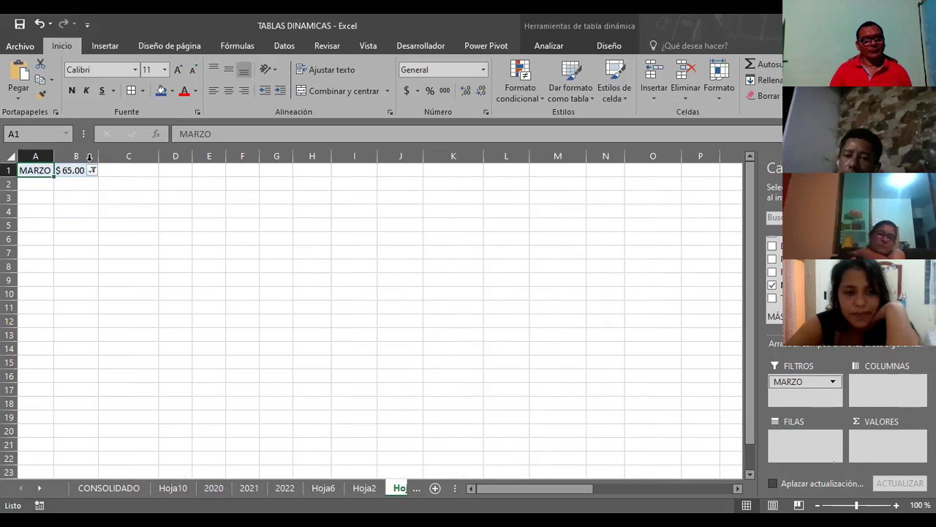
drag(97, 159, 132, 159)
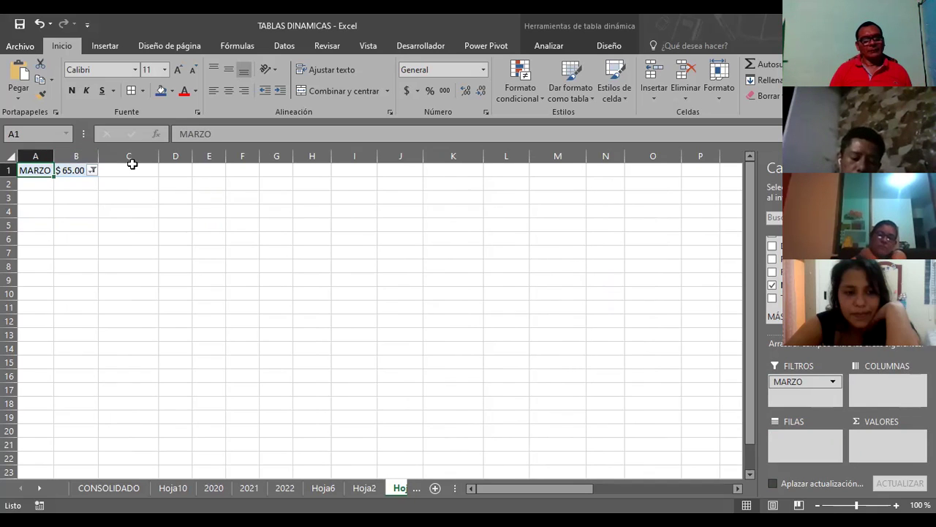
click(209, 224)
click(91, 171)
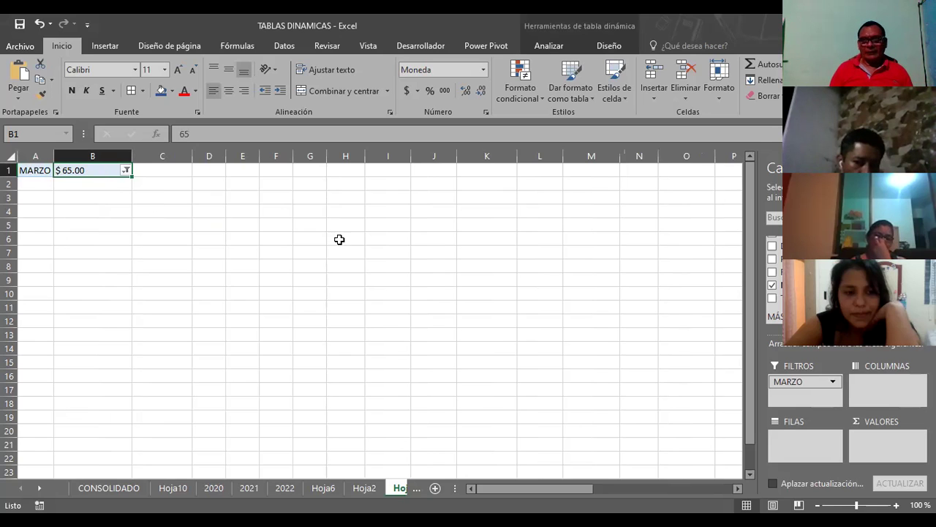
drag(796, 382, 865, 391)
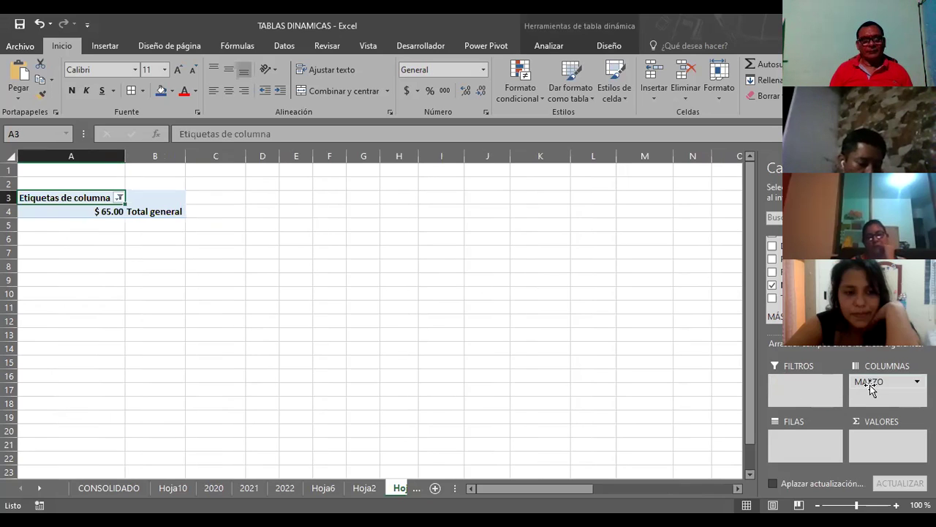
click(117, 199)
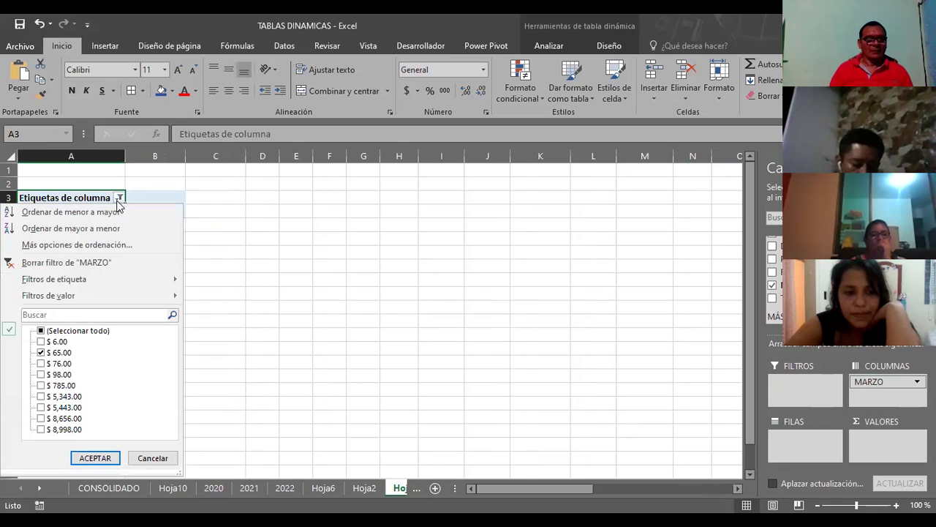
click(118, 203)
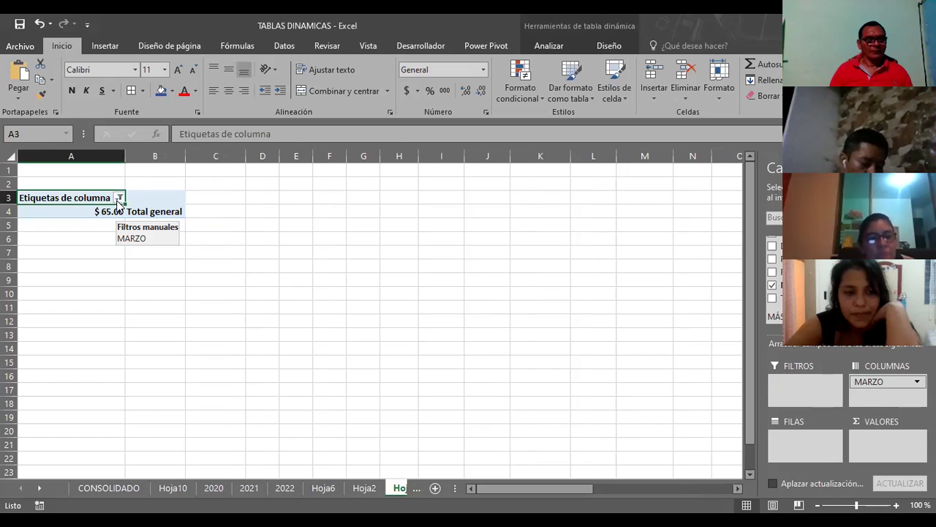
click(118, 198)
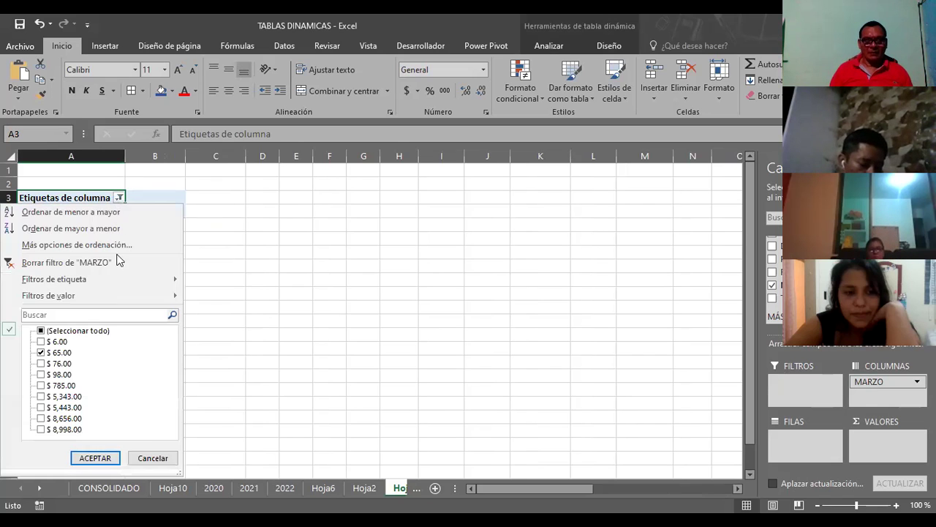
click(148, 459)
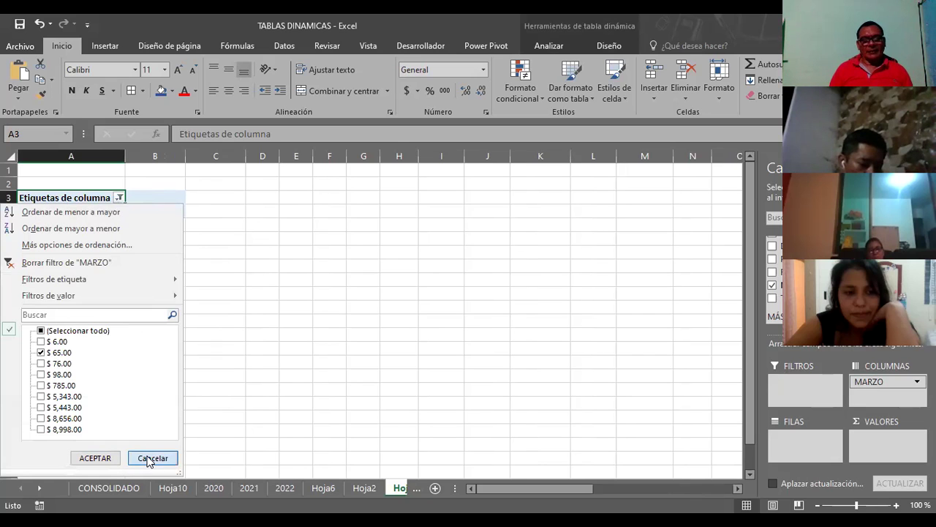
click(217, 244)
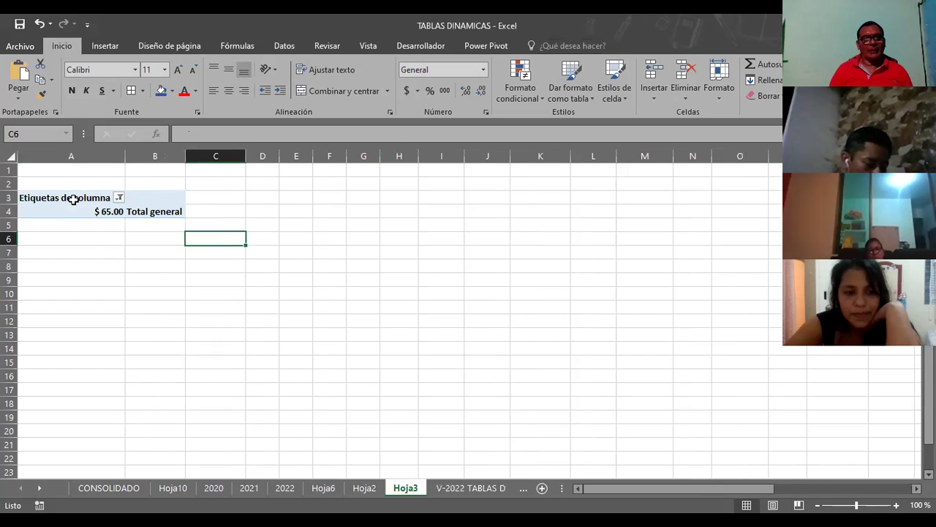
click(73, 199)
mouse_move(871, 382)
mouse_down()
mouse_move(179, 240)
mouse_move(259, 237)
mouse_up()
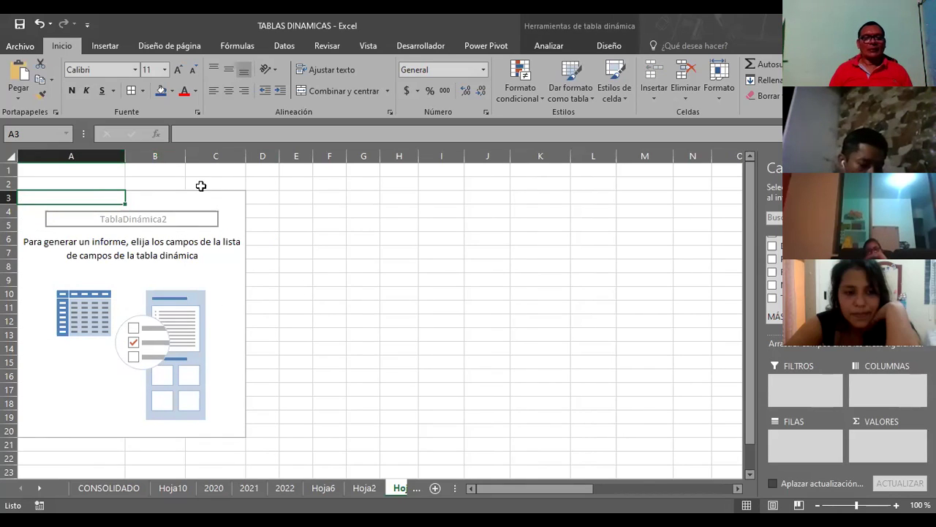
click(85, 294)
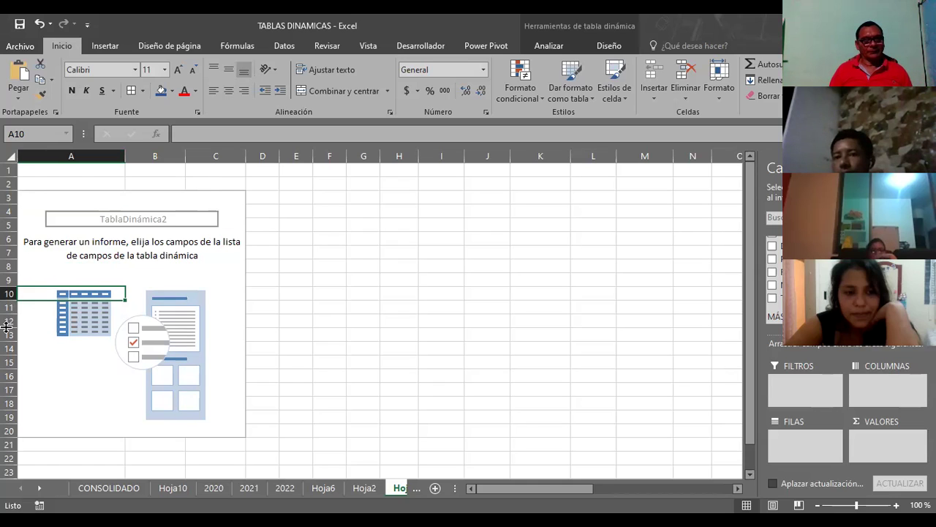
click(190, 319)
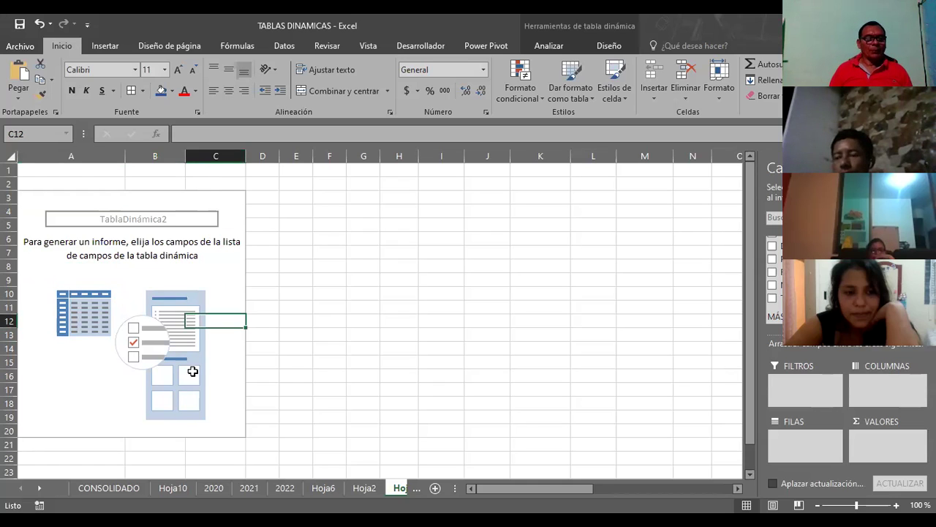
click(190, 373)
click(180, 402)
click(179, 348)
click(180, 320)
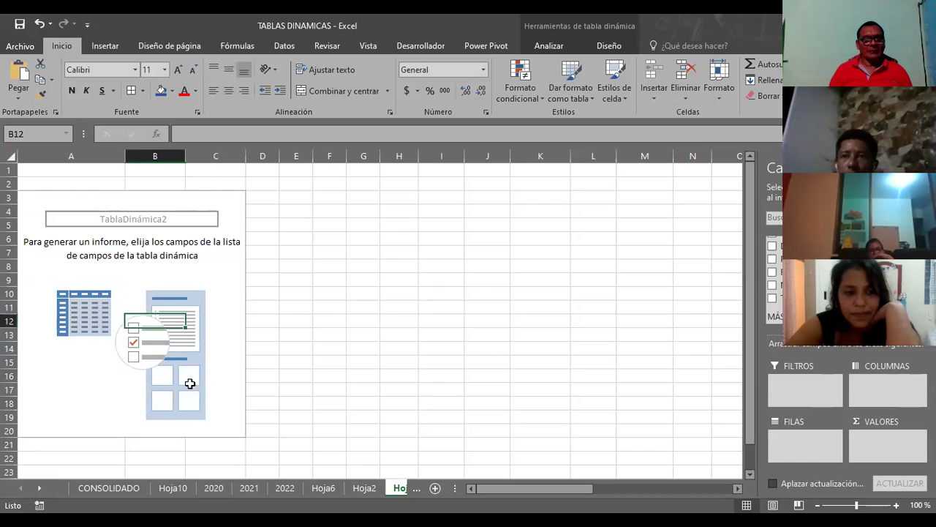
click(192, 388)
click(77, 308)
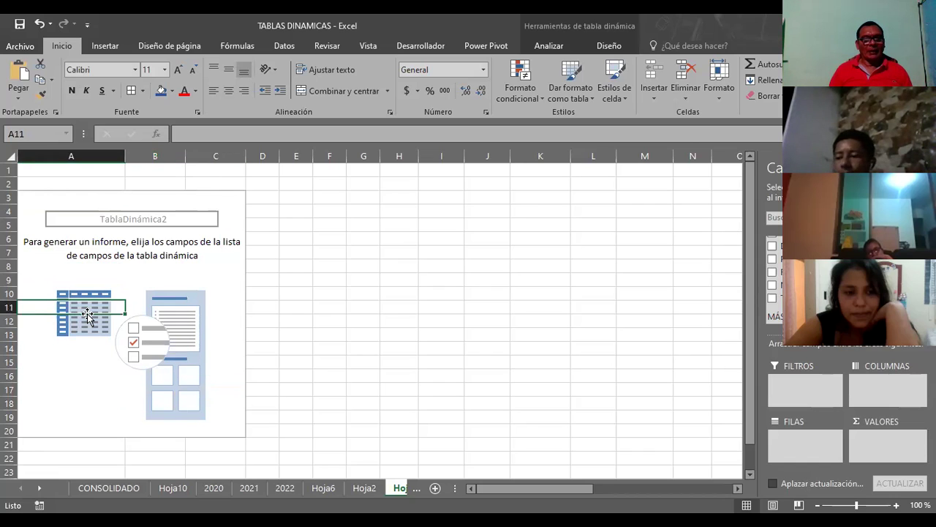
click(178, 392)
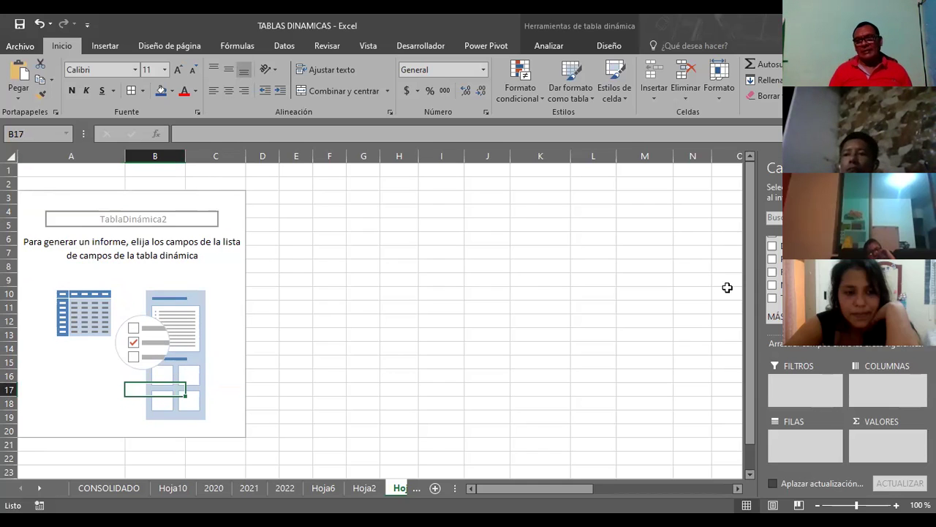
Step: Put MARZO in the rows and include all its values, $6.00 through $8,998.00
drag(786, 285, 794, 447)
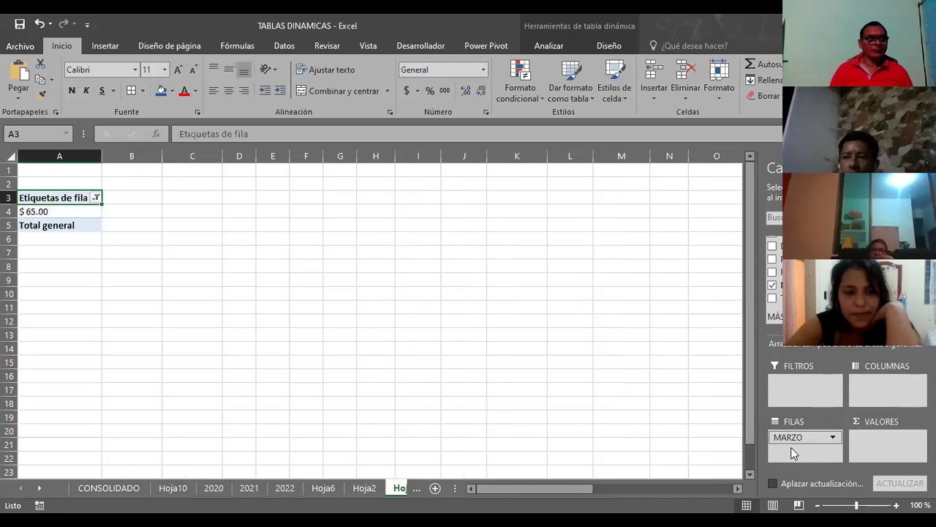
click(95, 197)
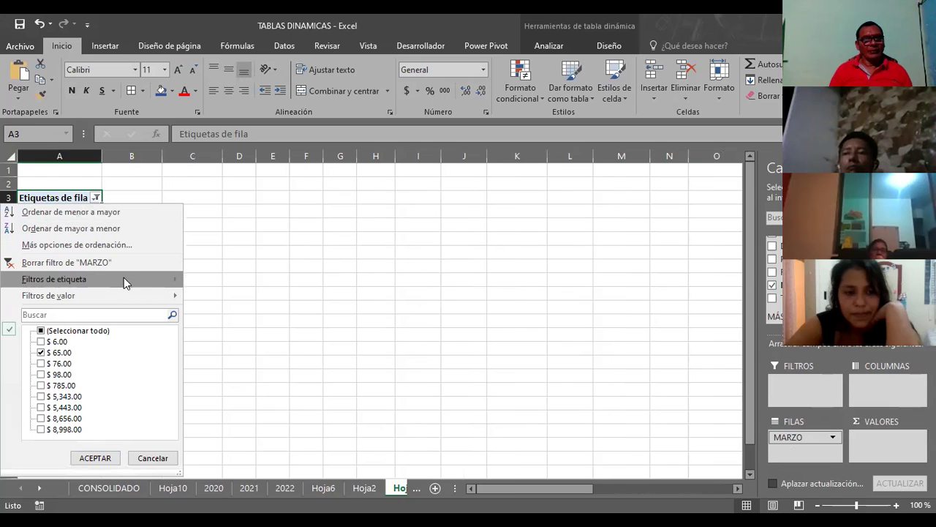
mouse_move(144, 279)
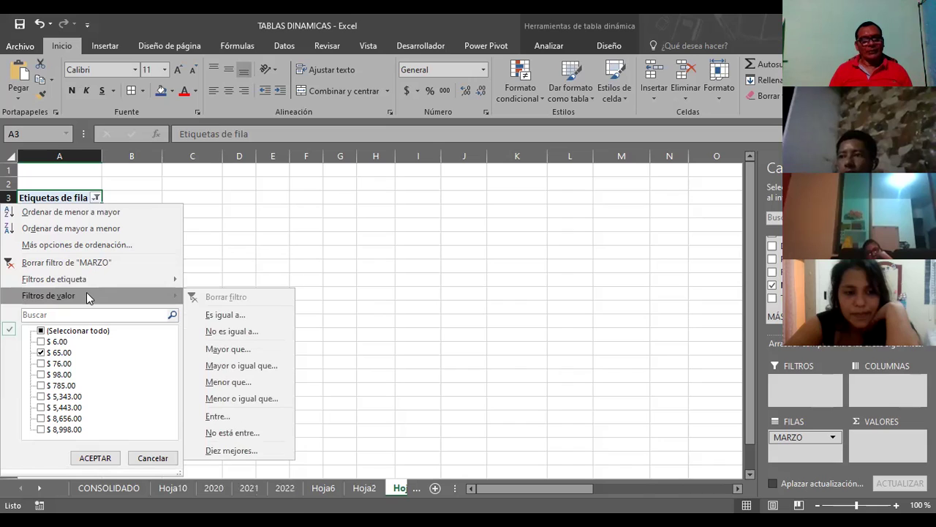
click(41, 332)
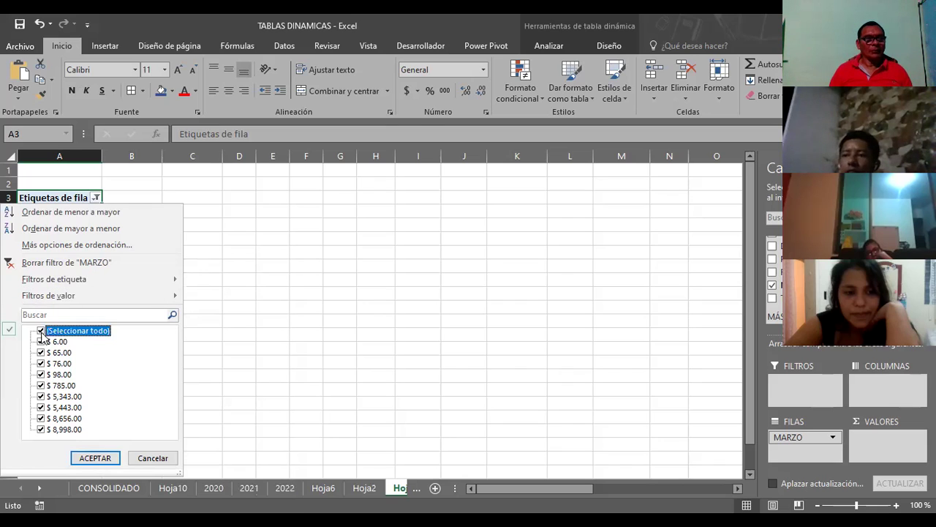
click(108, 458)
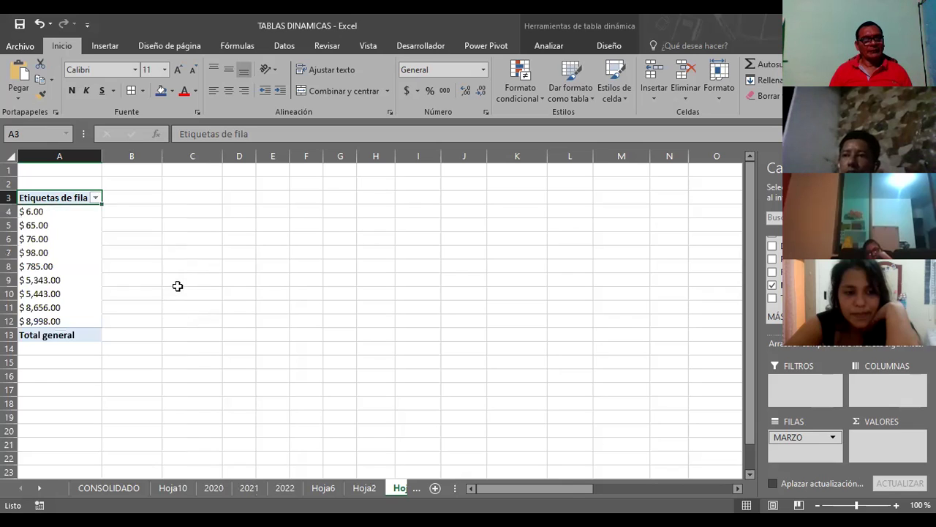
click(178, 284)
click(35, 201)
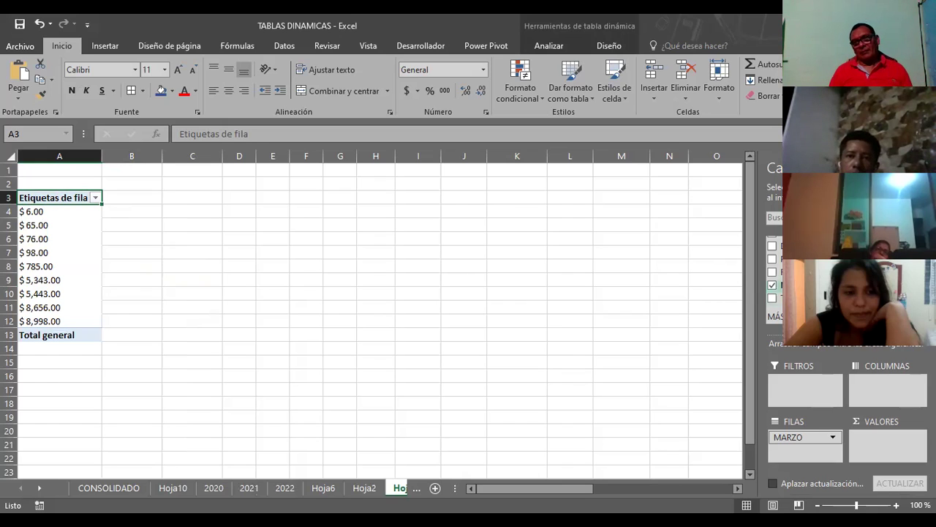
Step: Reorder the row fields so PRODUCTOS comes first with MARZO nested beneath it
drag(775, 258, 803, 453)
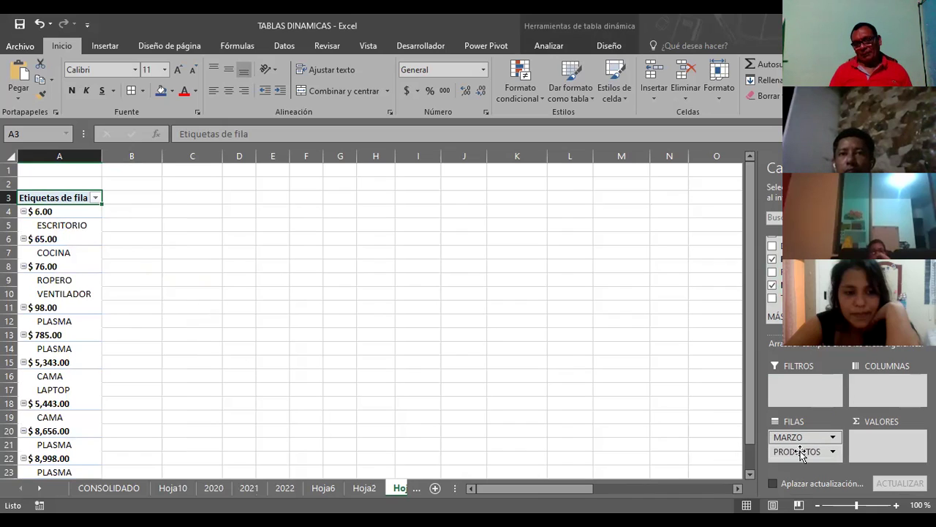
drag(802, 454, 709, 393)
drag(800, 437, 735, 386)
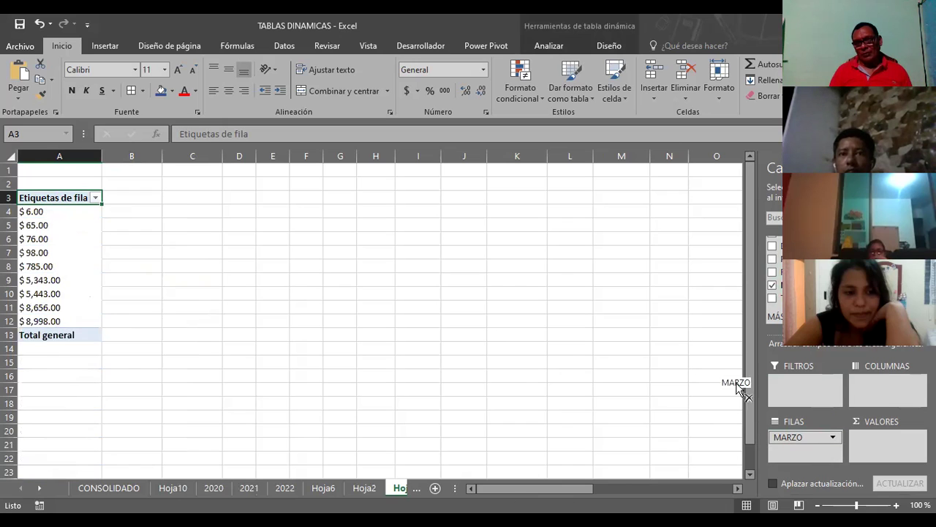
drag(777, 259, 804, 436)
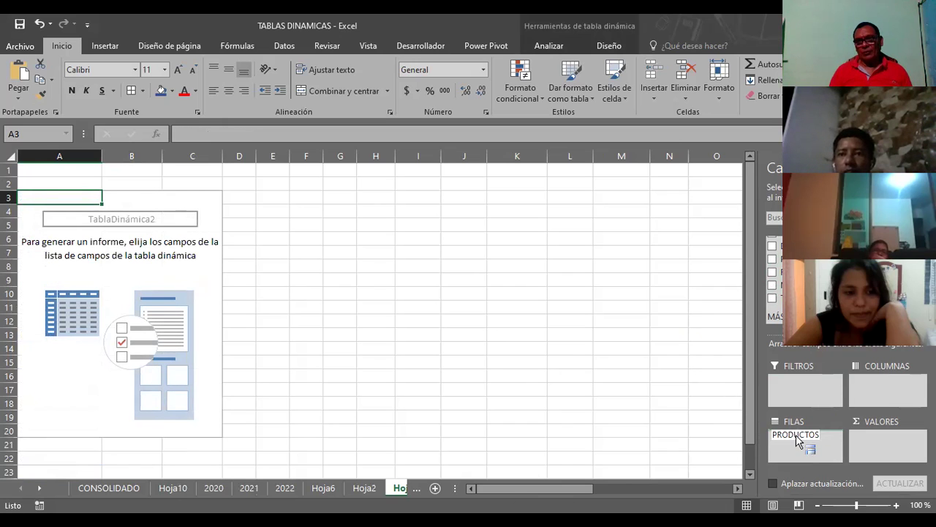
drag(798, 285, 801, 452)
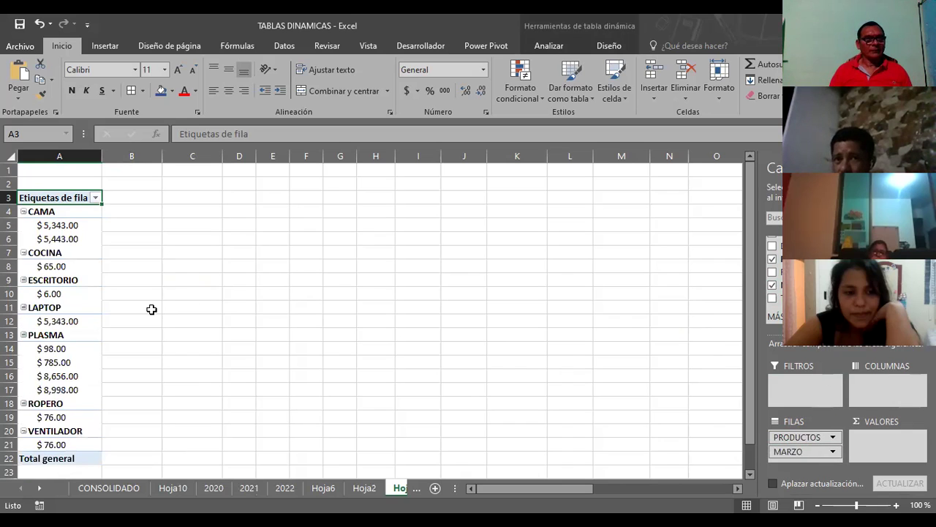
Step: Review the COCINA and ESCRITORIO product groups in the pivot rows
click(41, 205)
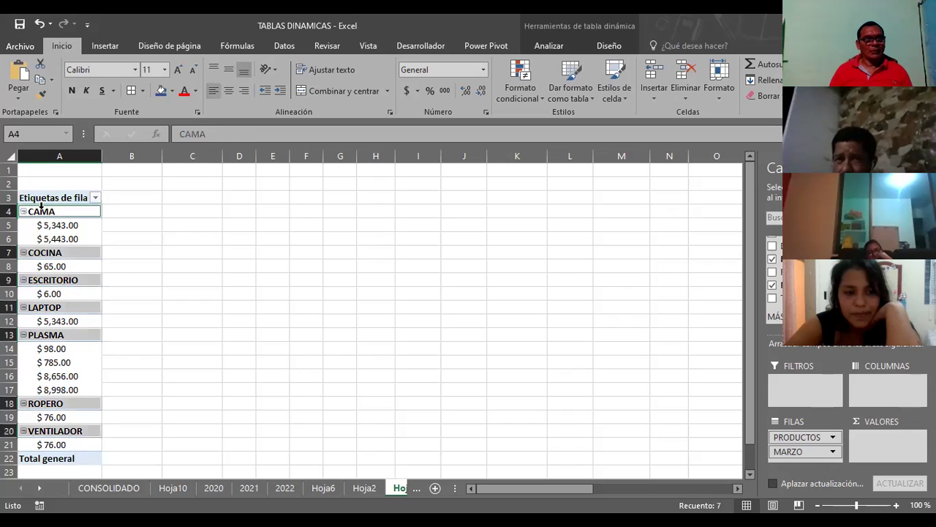
click(30, 253)
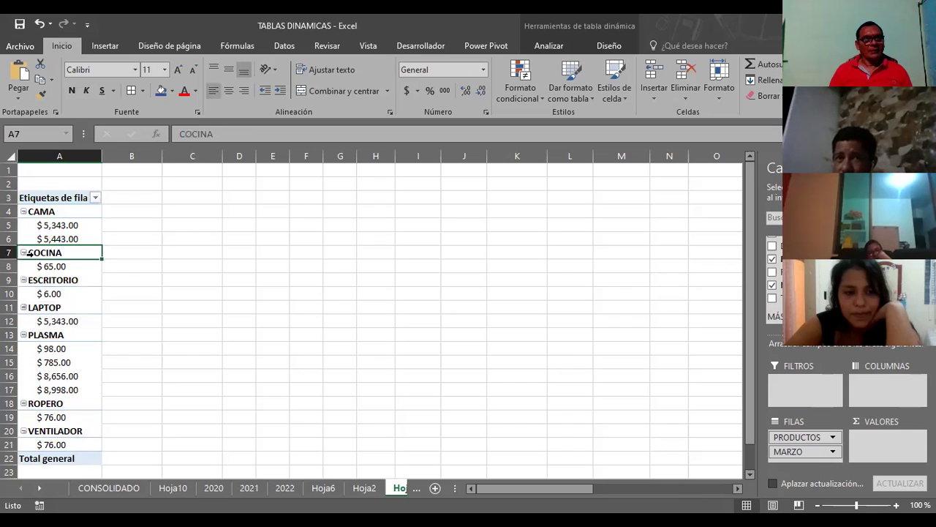
click(49, 281)
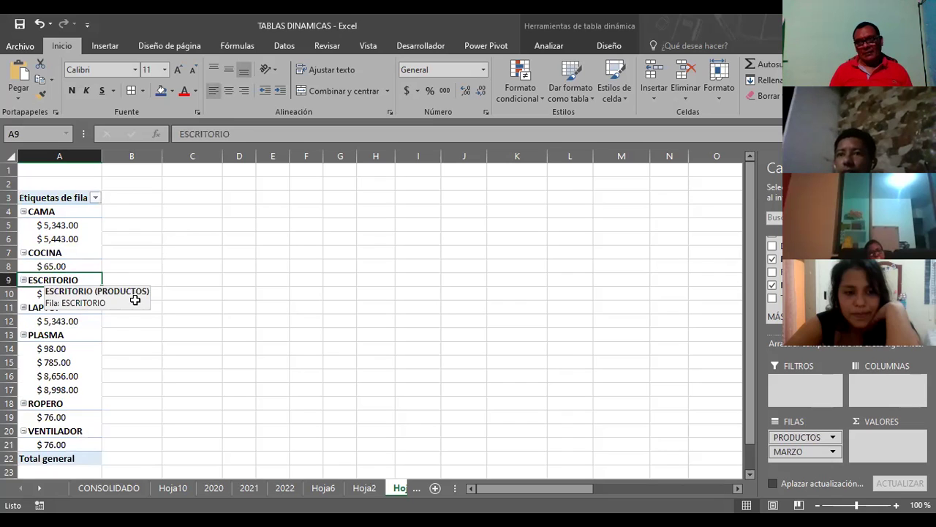
click(798, 452)
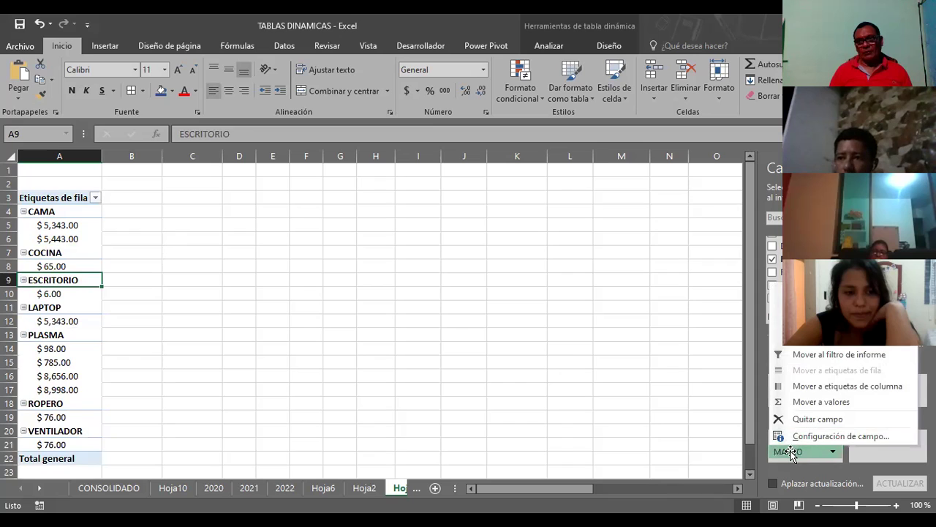
Step: Move PRODUCTOS to the pivot columns and filter them to COCINA only
click(795, 437)
mouse_move(797, 437)
mouse_down()
mouse_move(869, 428)
mouse_move(888, 386)
mouse_up()
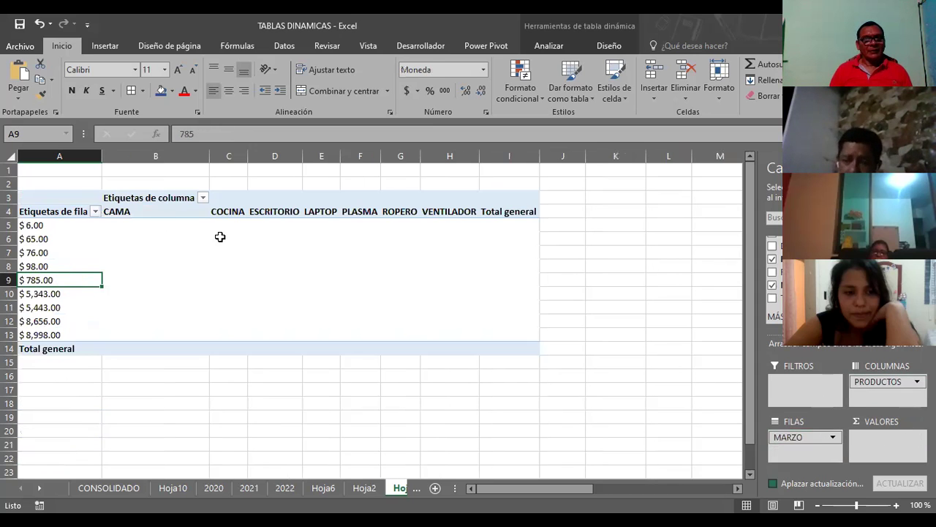
click(203, 198)
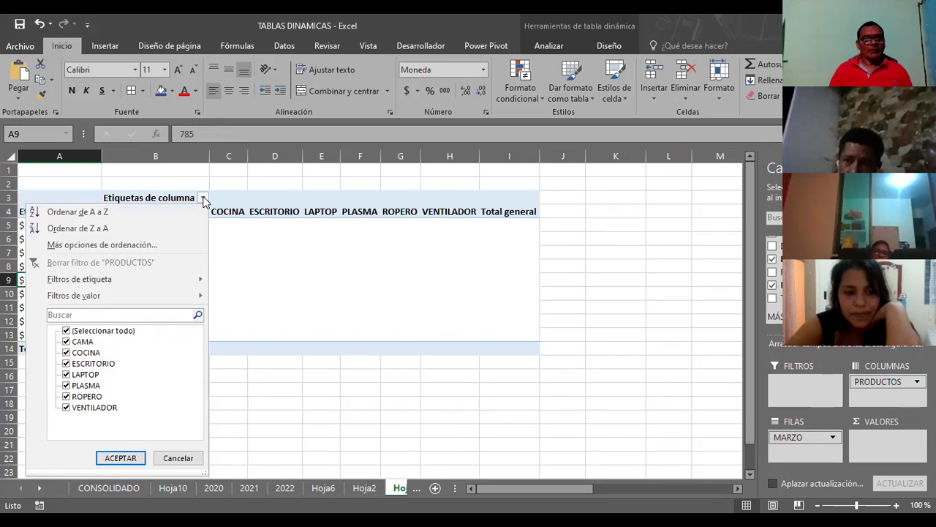
click(66, 331)
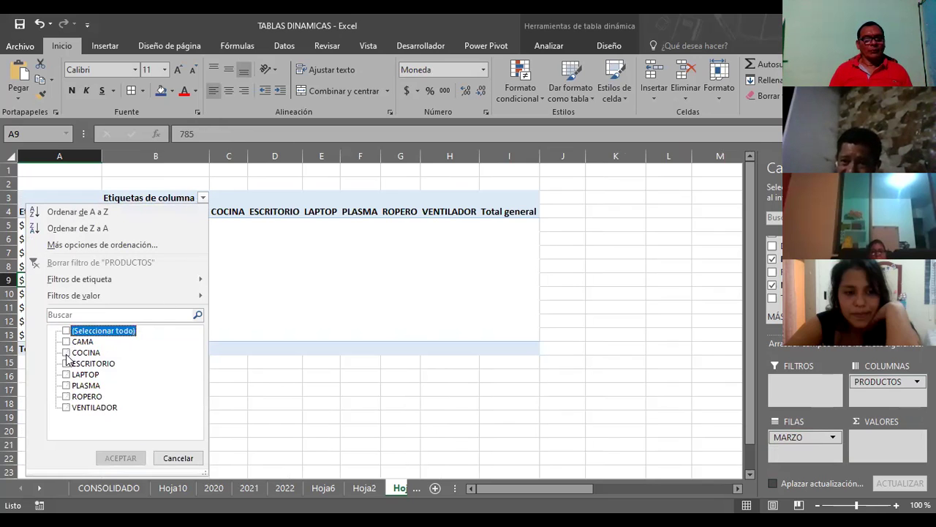
click(66, 352)
click(120, 458)
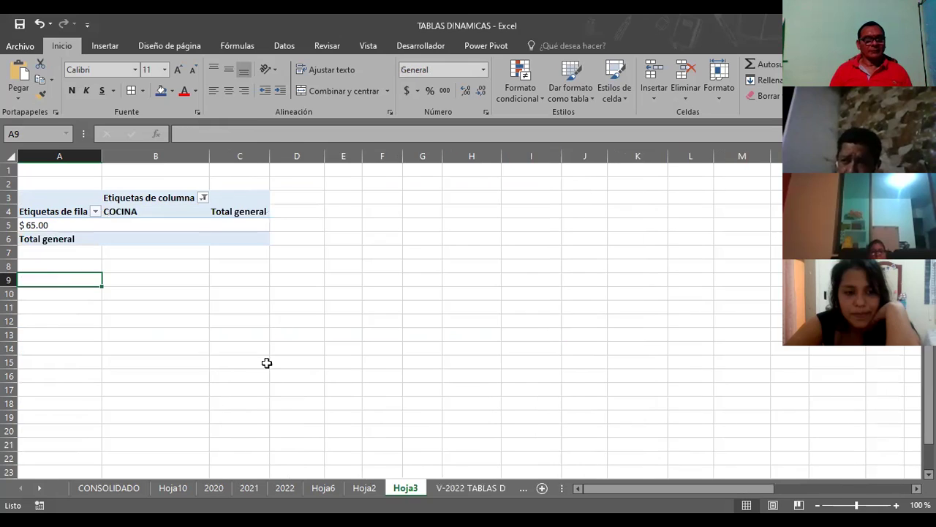
Step: Review the COCINA column, then return to the V-2022 TABLAS D sheet
click(164, 213)
click(19, 225)
click(140, 212)
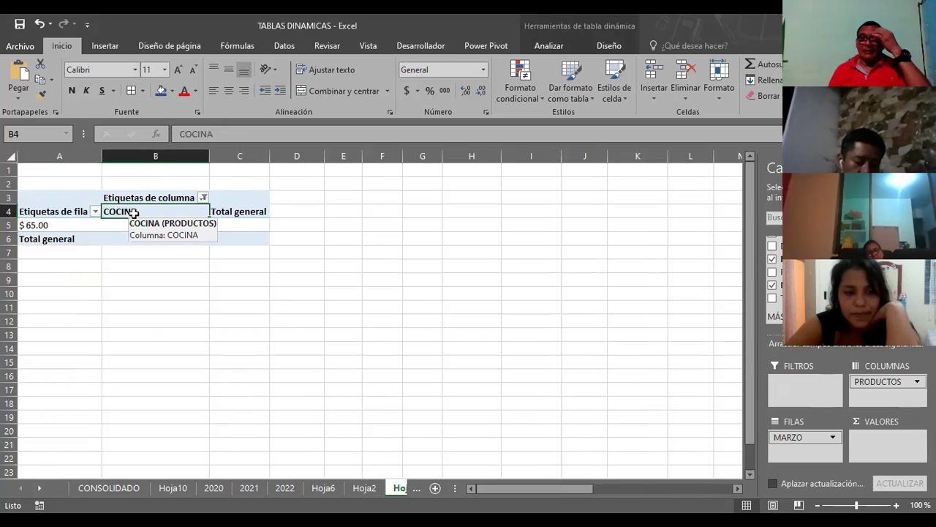
click(235, 304)
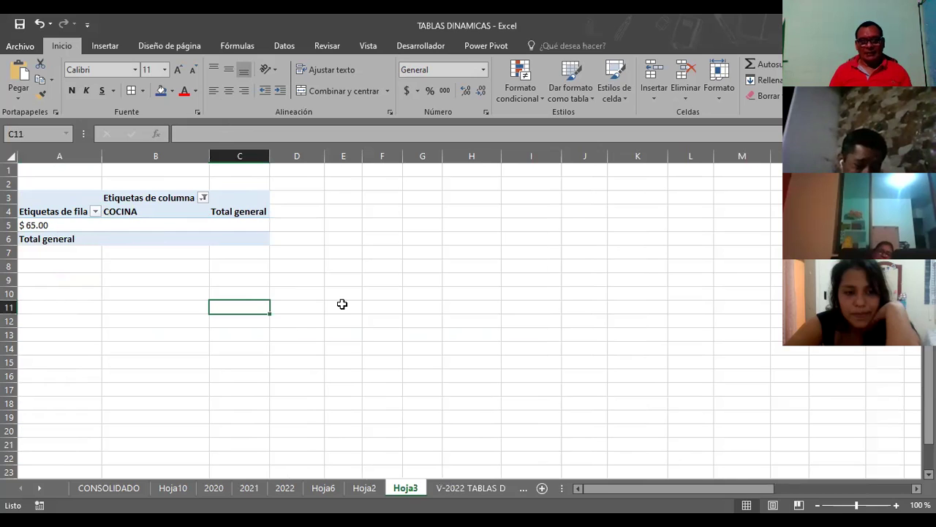
click(466, 489)
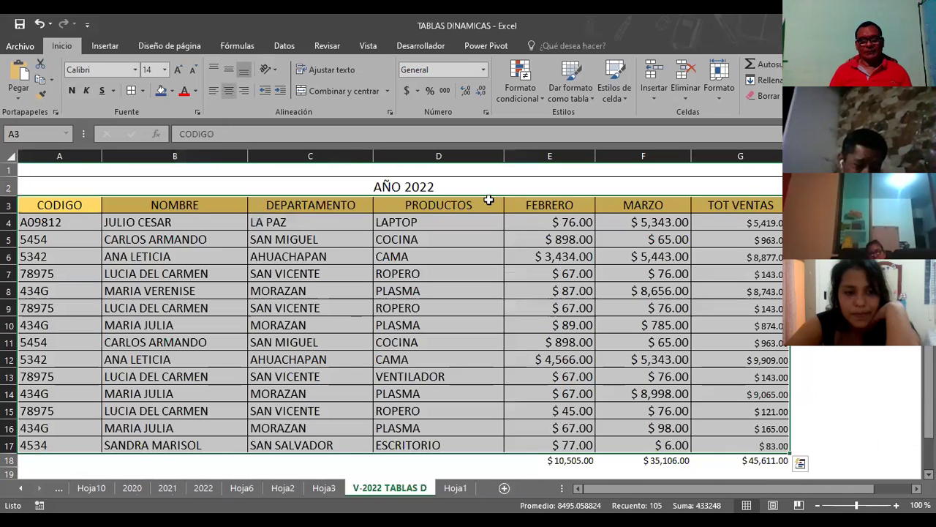
Step: Hide the NOMBRE and DEPARTAMENTO columns of the AÑO 2022 table
click(191, 221)
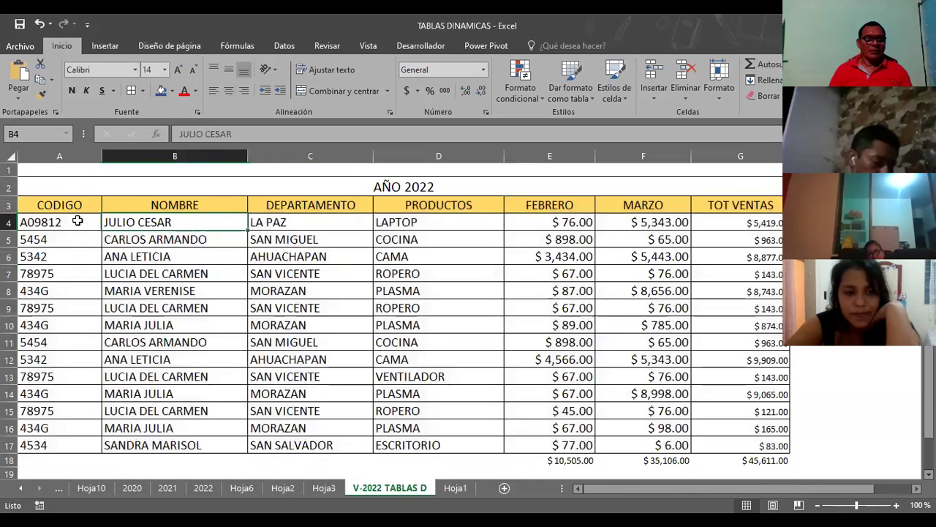
click(154, 204)
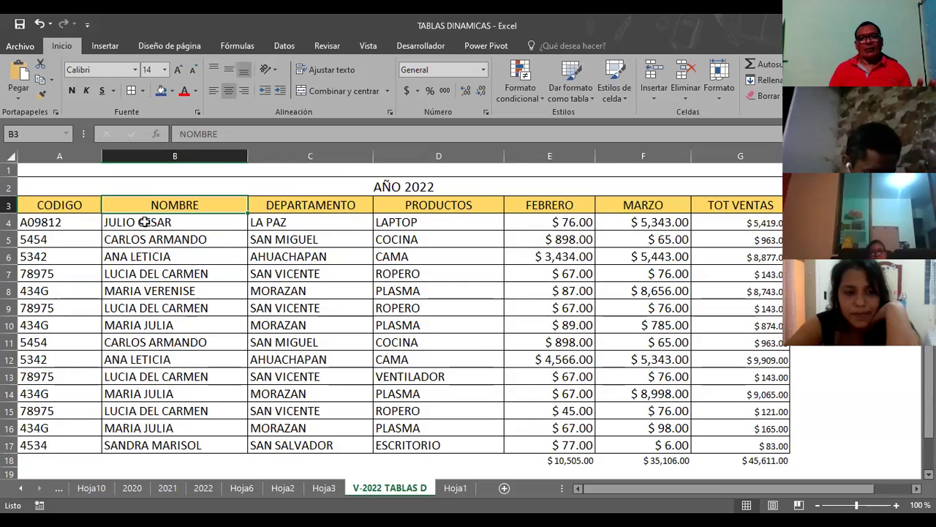
click(290, 208)
drag(166, 153, 313, 205)
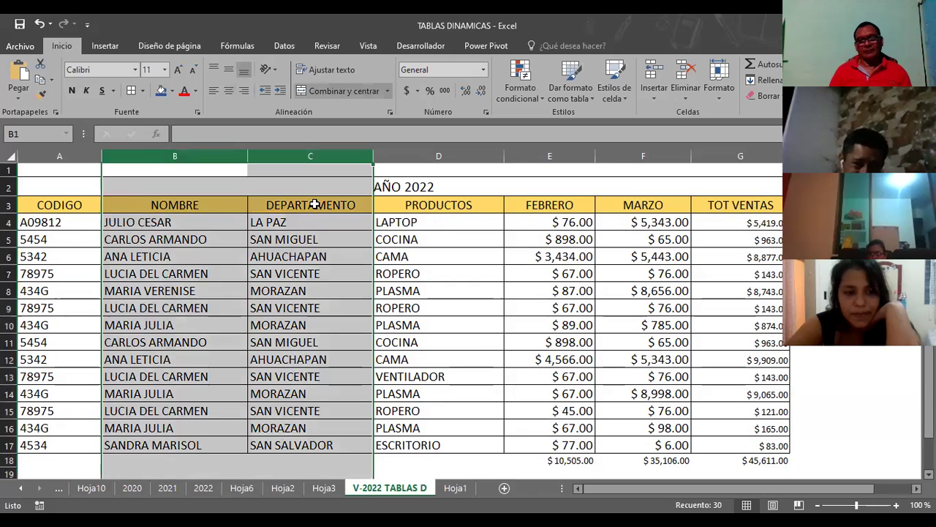
right_click(157, 155)
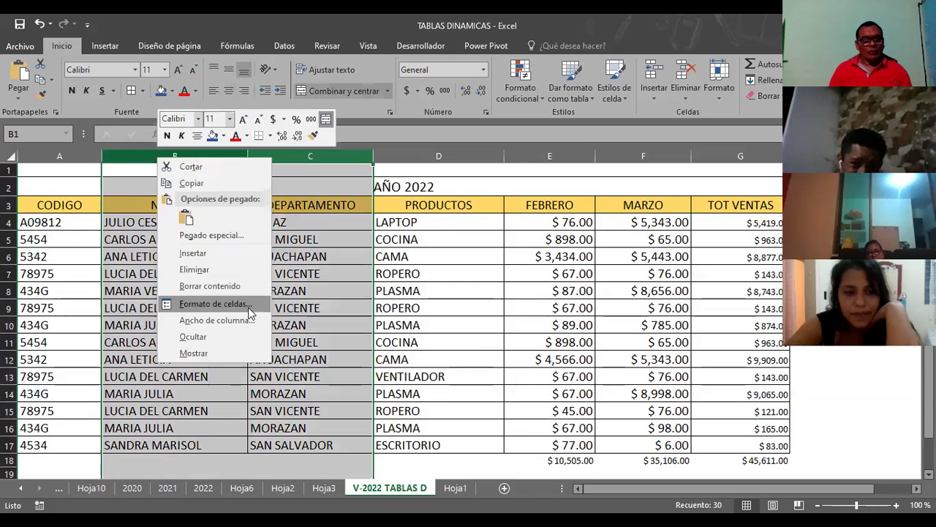
click(203, 343)
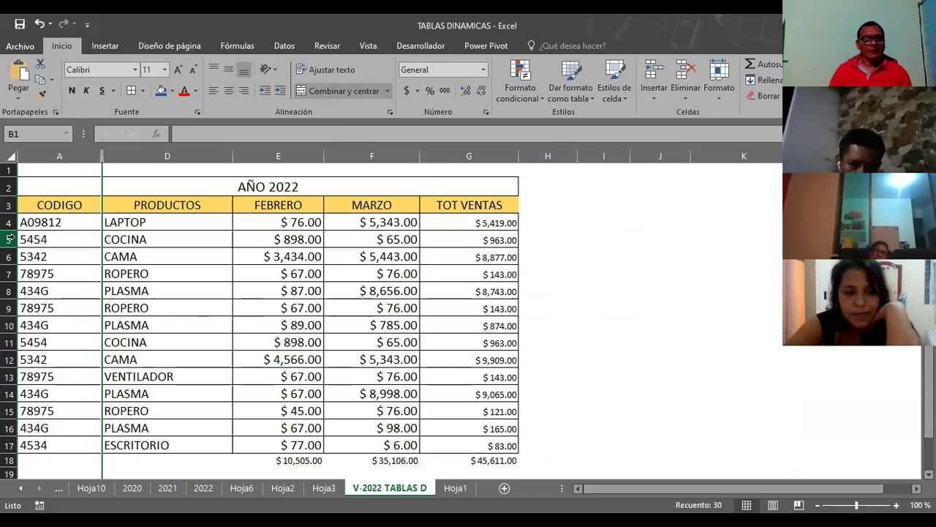
Step: Hide the CODIGO column as well
click(74, 155)
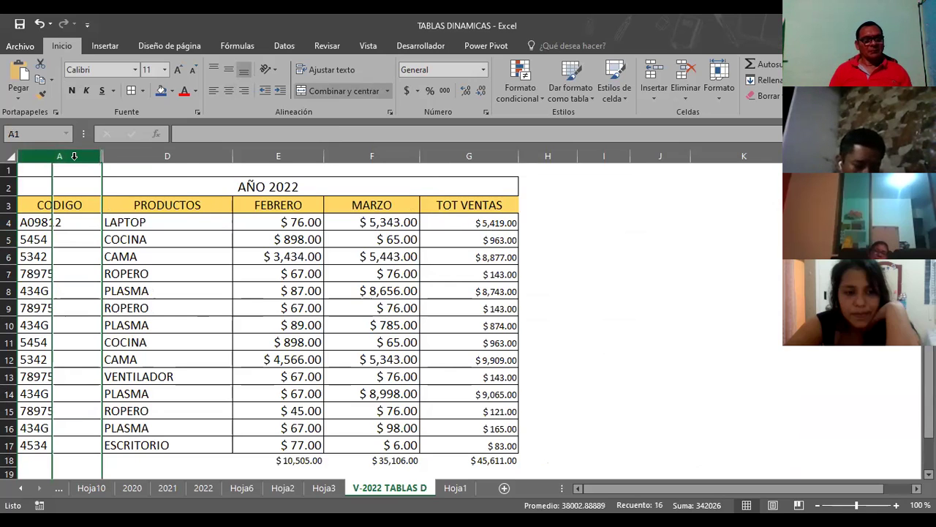
right_click(74, 156)
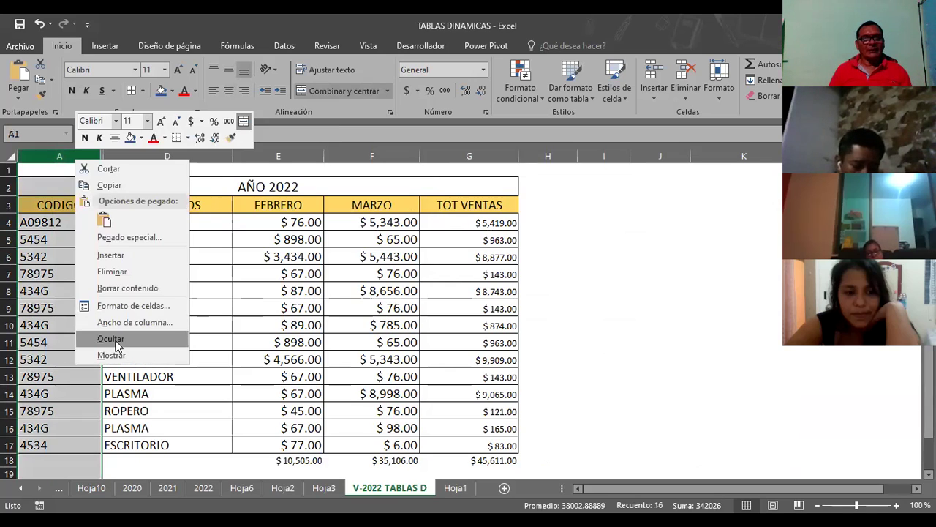
click(114, 340)
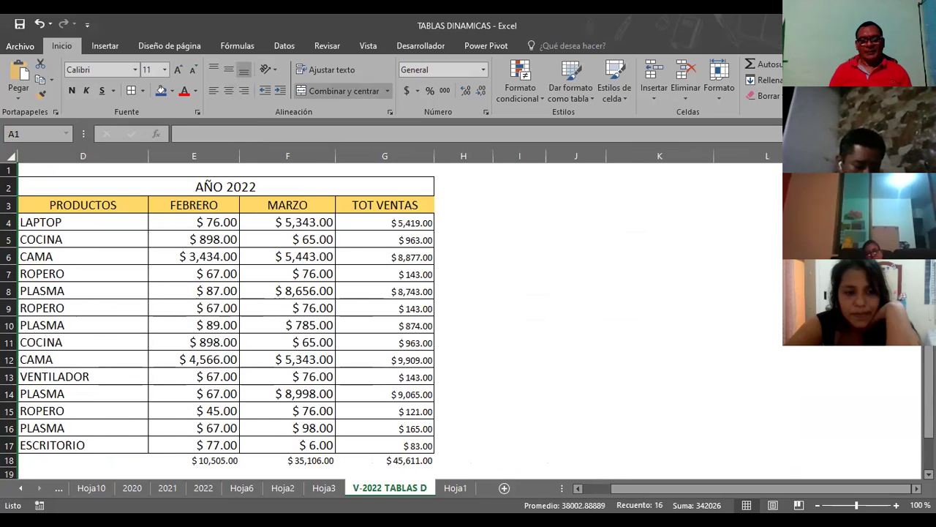
Step: Delete rows 1–11 holding the old pivot table on Hoja3
click(453, 490)
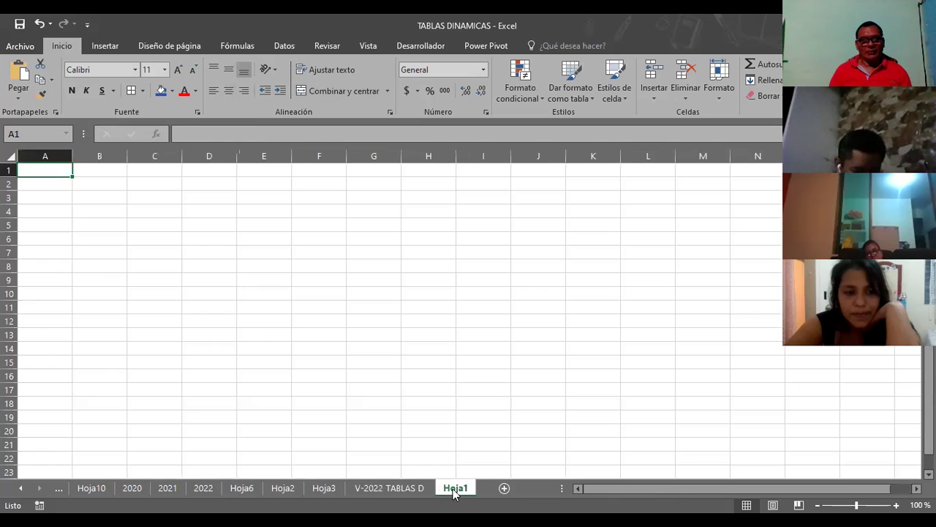
click(320, 494)
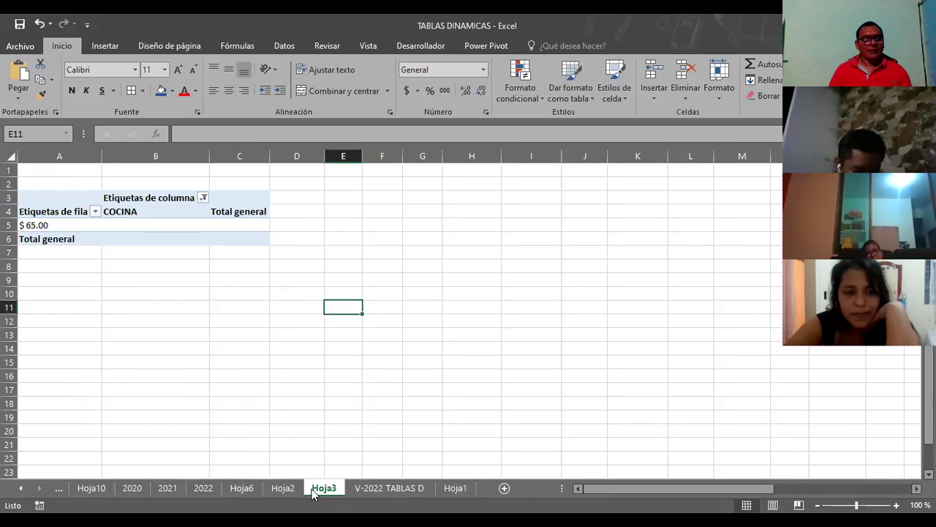
drag(8, 169, 9, 307)
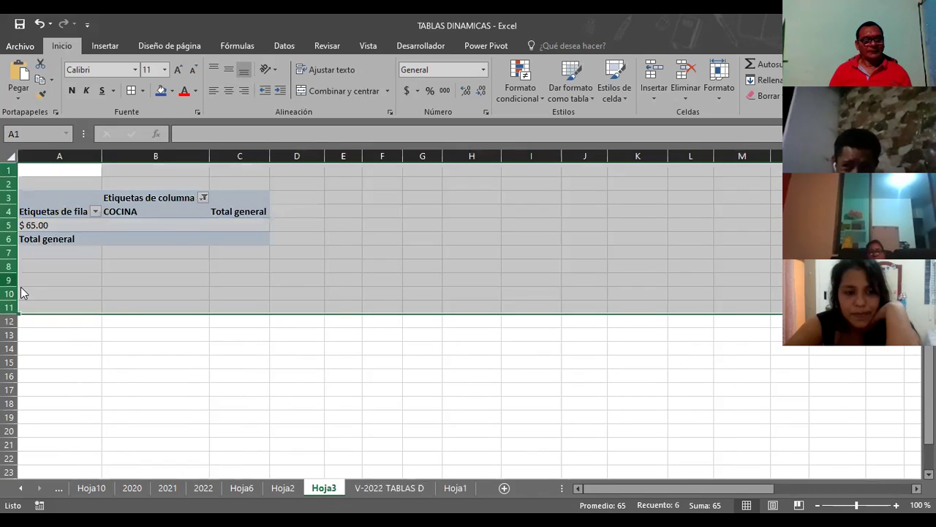
right_click(10, 281)
click(75, 389)
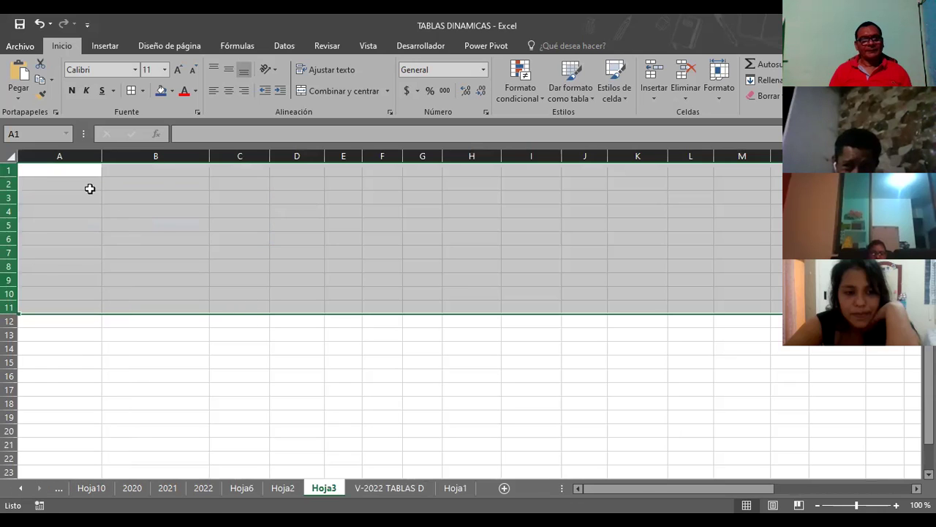
click(67, 174)
Step: Insert a pivot table from 'V-2022 TABLAS D'!$D$3:$G$17 on a new worksheet
click(105, 46)
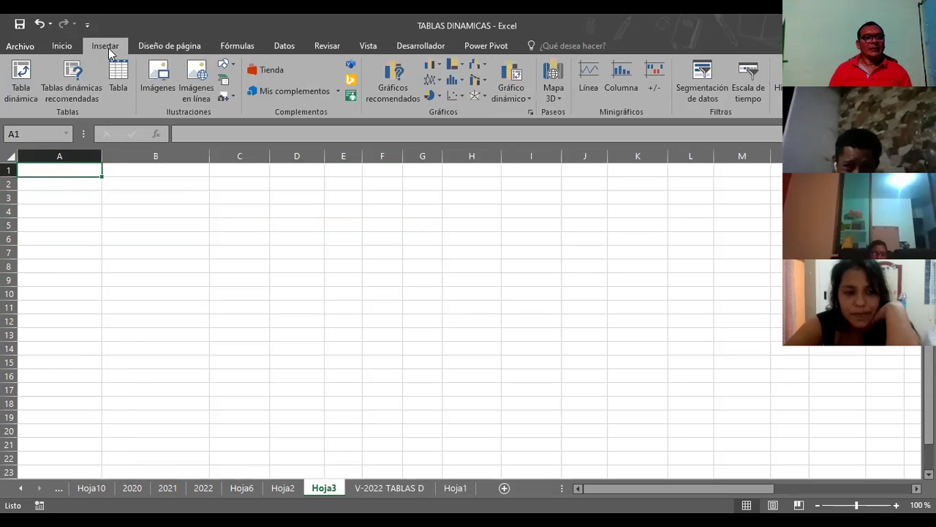
click(20, 77)
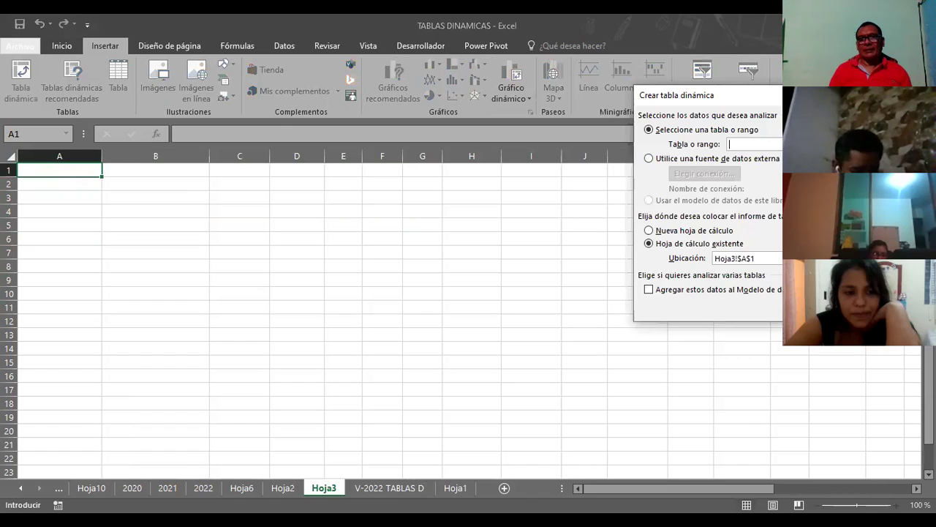
click(606, 445)
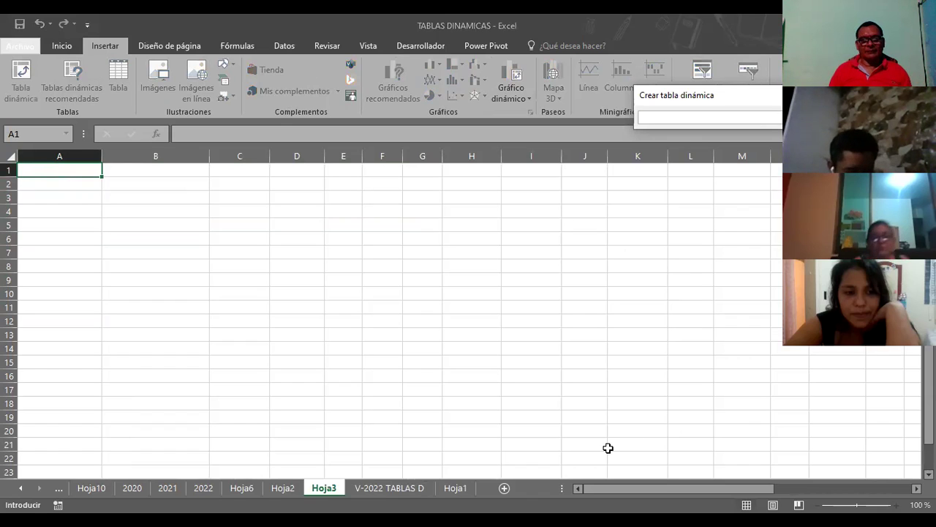
click(379, 489)
click(69, 205)
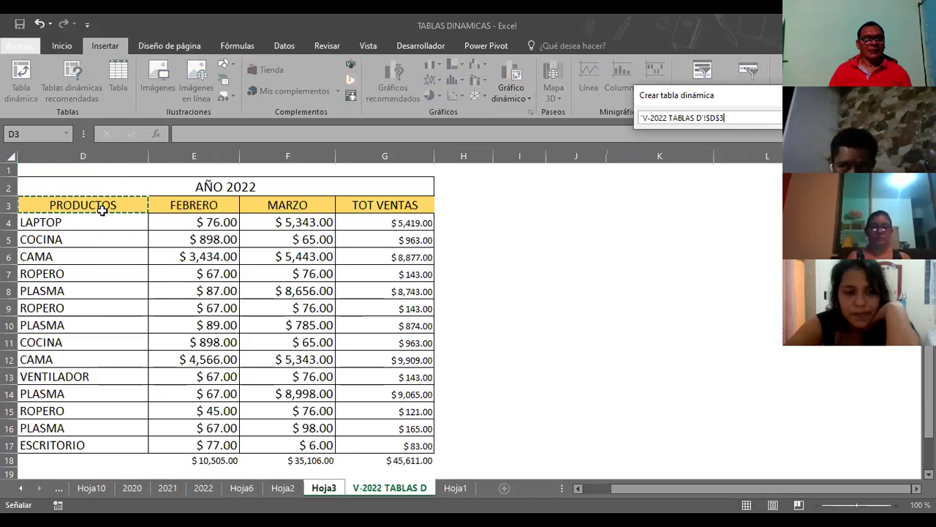
drag(423, 366, 424, 444)
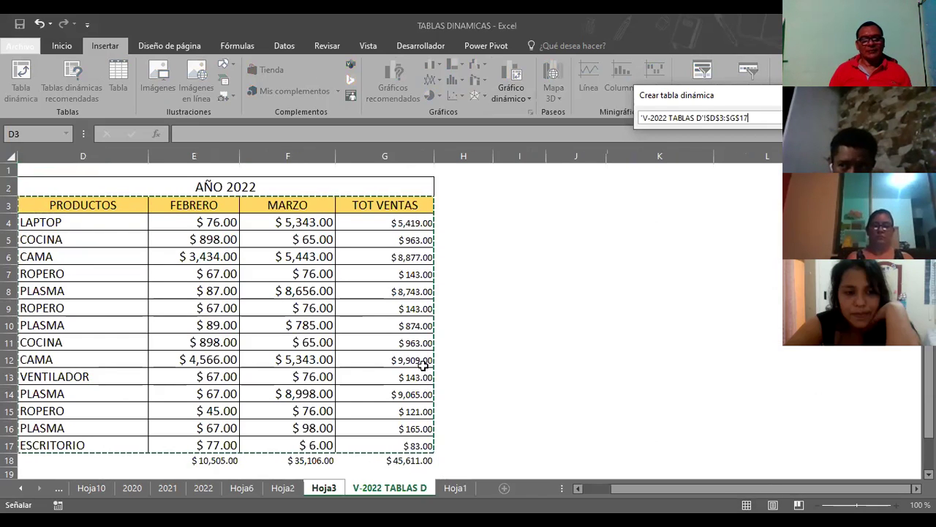
key(Return)
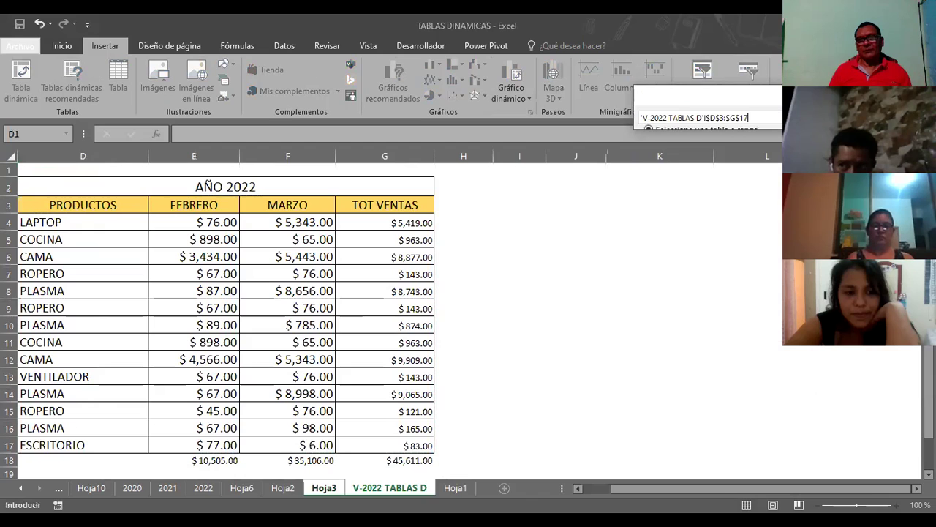
click(649, 230)
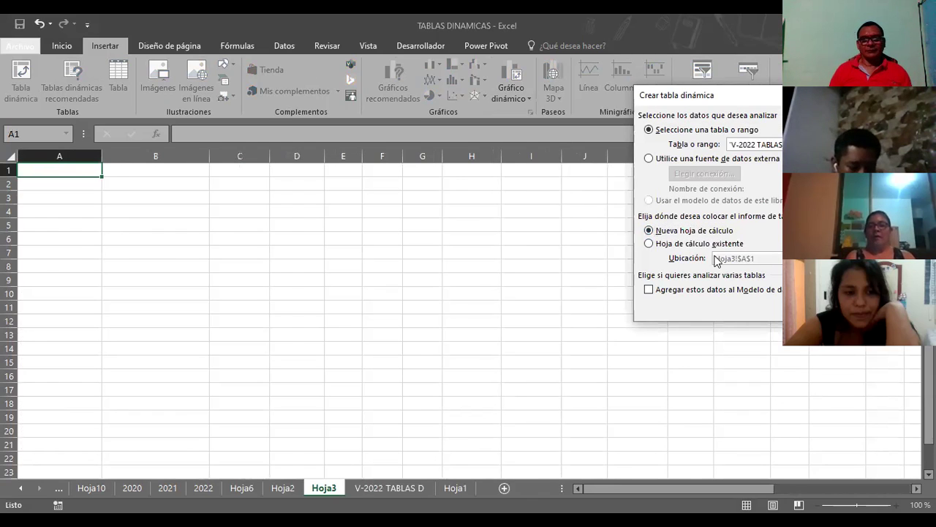
key(Return)
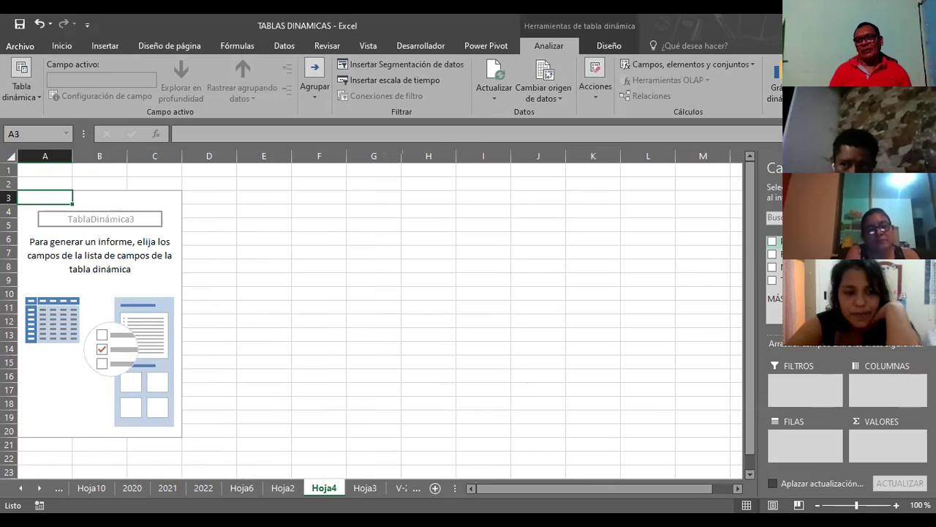
Step: Drag PRODUCTOS, then TOT VENTAS, into the new pivot's Columnas area
drag(786, 240, 881, 389)
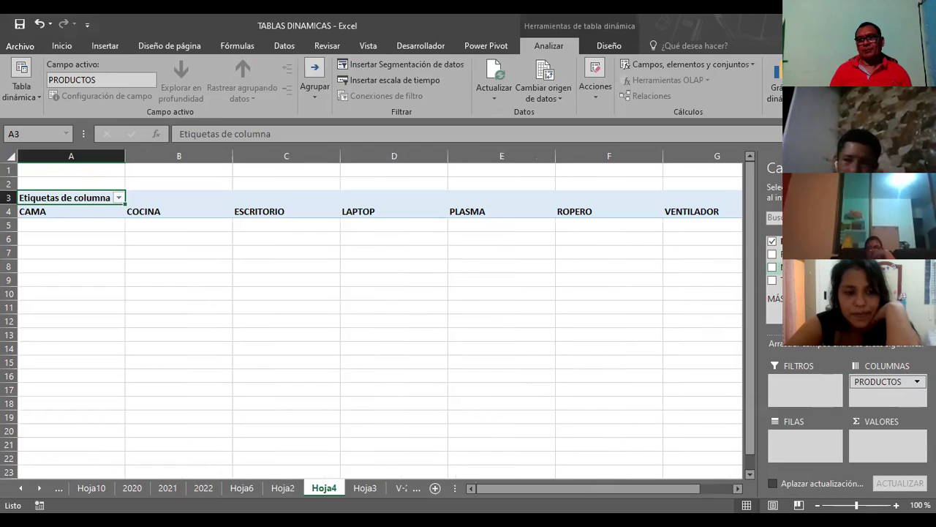
drag(868, 346, 873, 394)
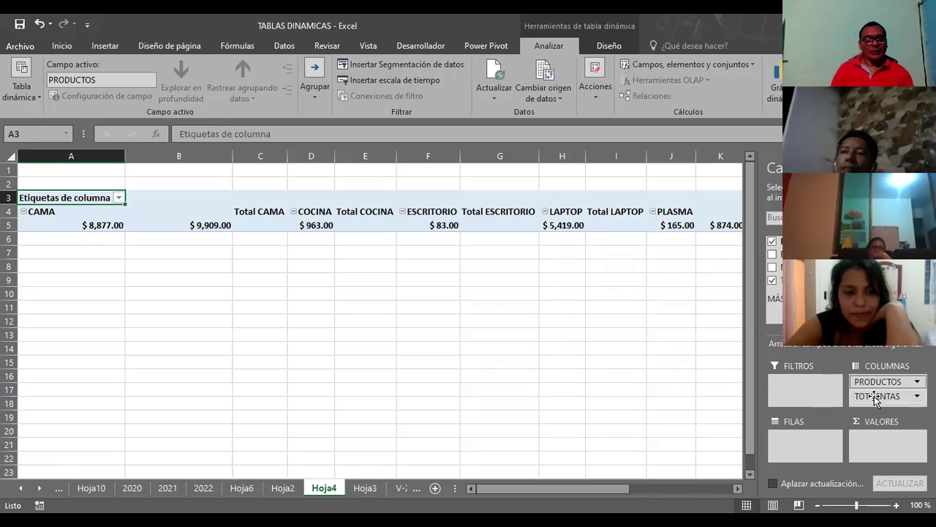
Step: Filter the pivot's column labels to PLASMA only, then return to the V-2022 TABLAS D sheet
click(119, 198)
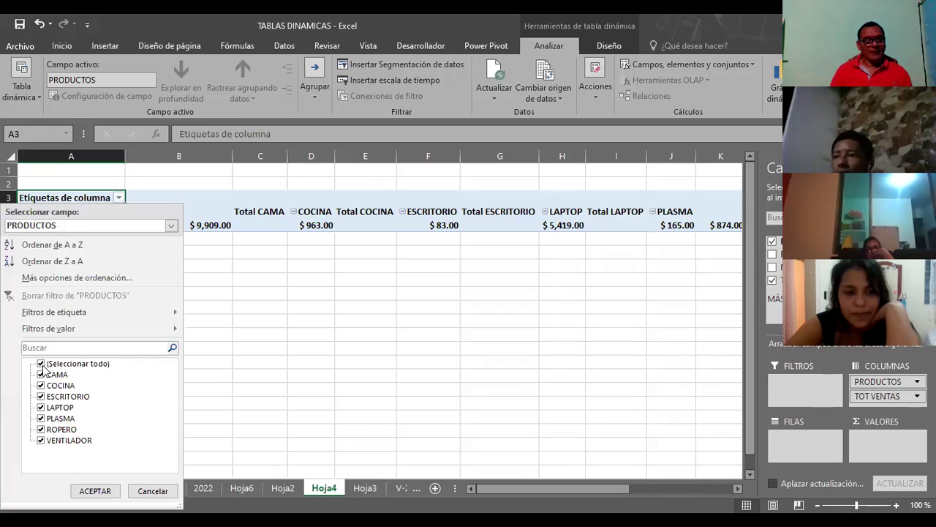
click(41, 364)
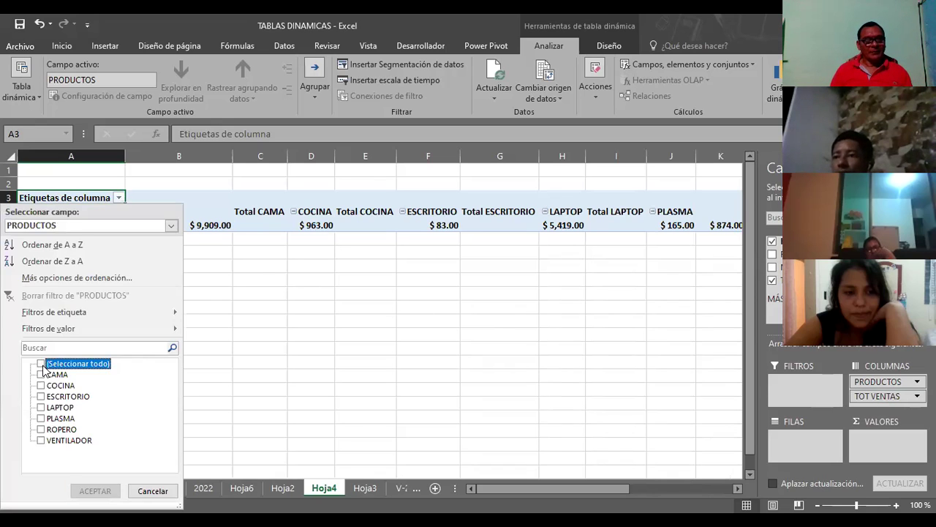
click(41, 418)
click(109, 491)
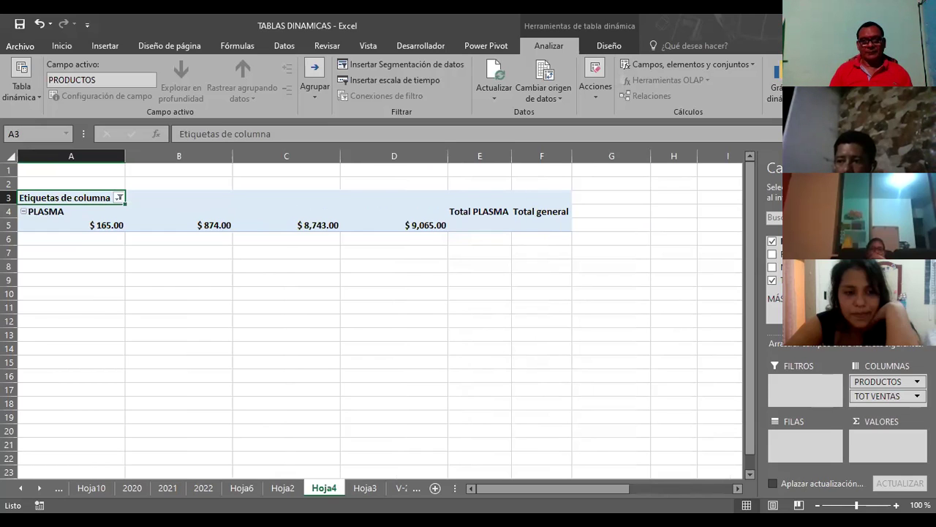
click(404, 488)
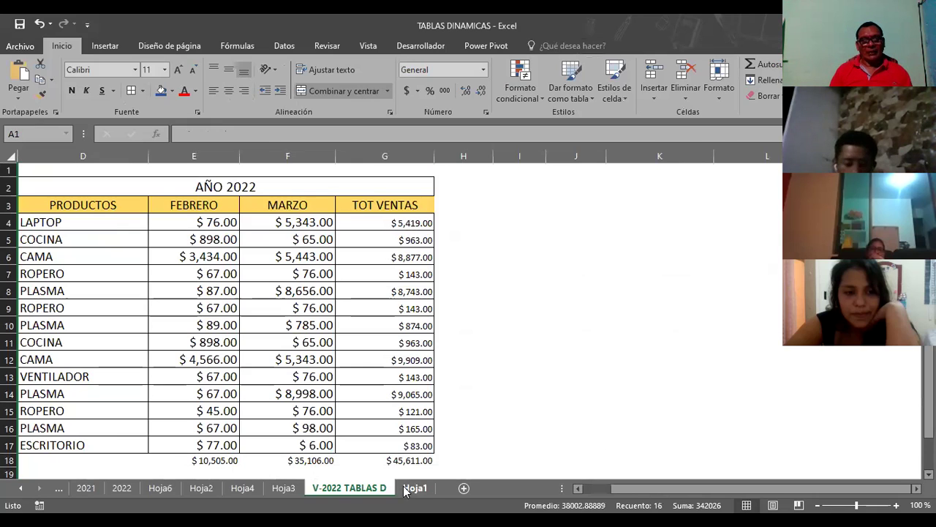
click(409, 491)
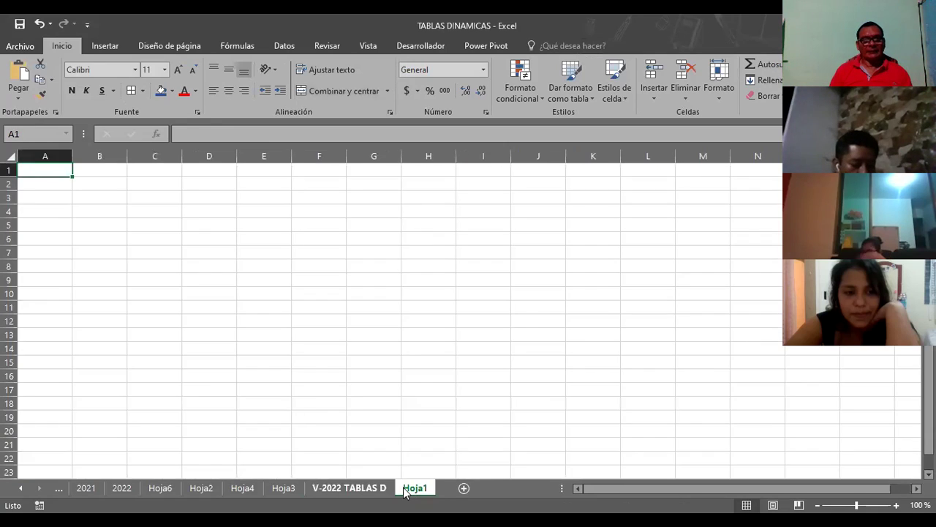
click(283, 489)
click(243, 488)
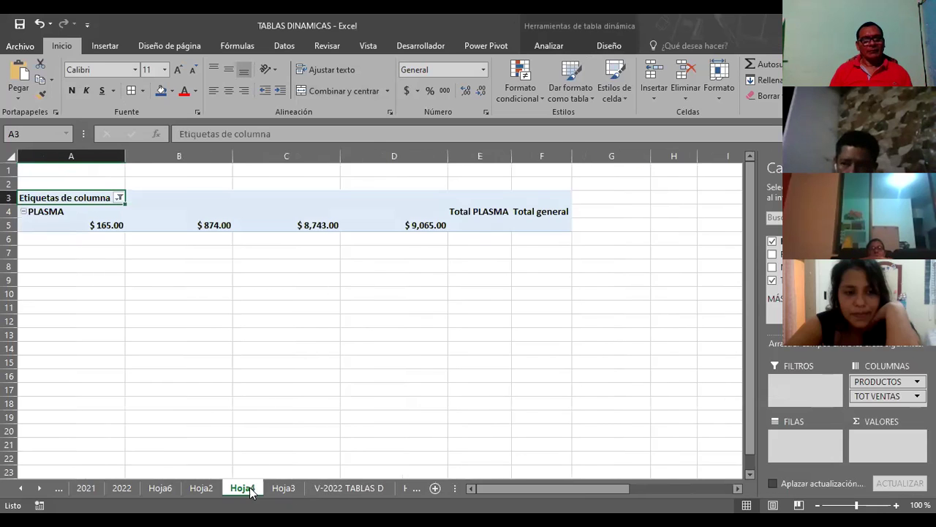
click(180, 183)
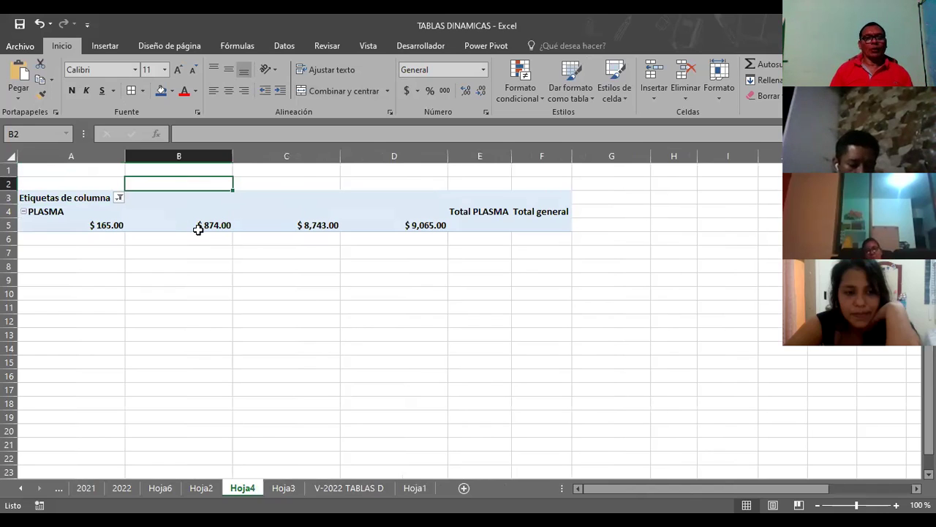
mouse_move(210, 226)
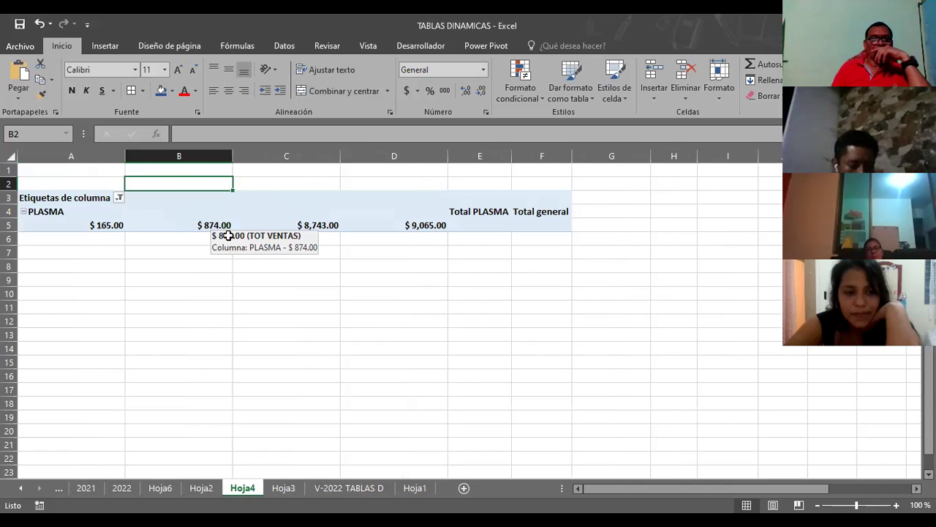
click(180, 229)
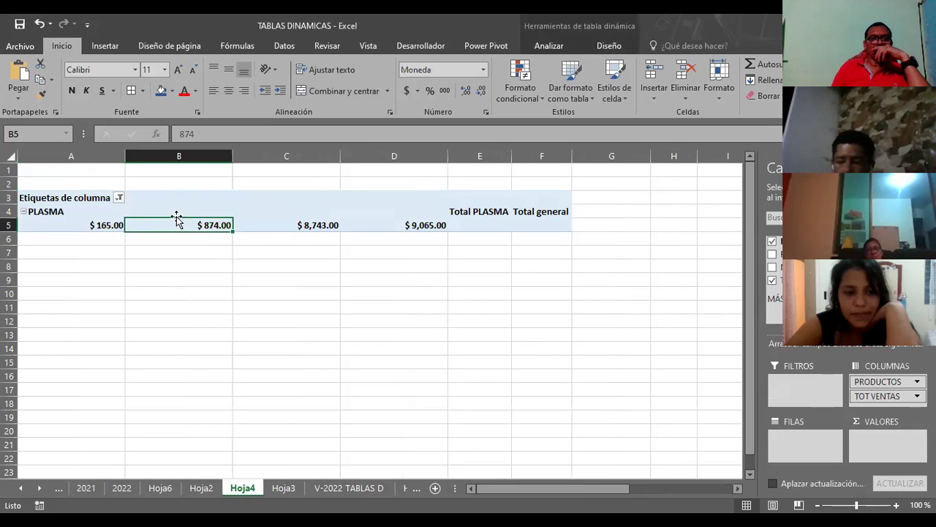
click(179, 199)
click(92, 204)
click(160, 215)
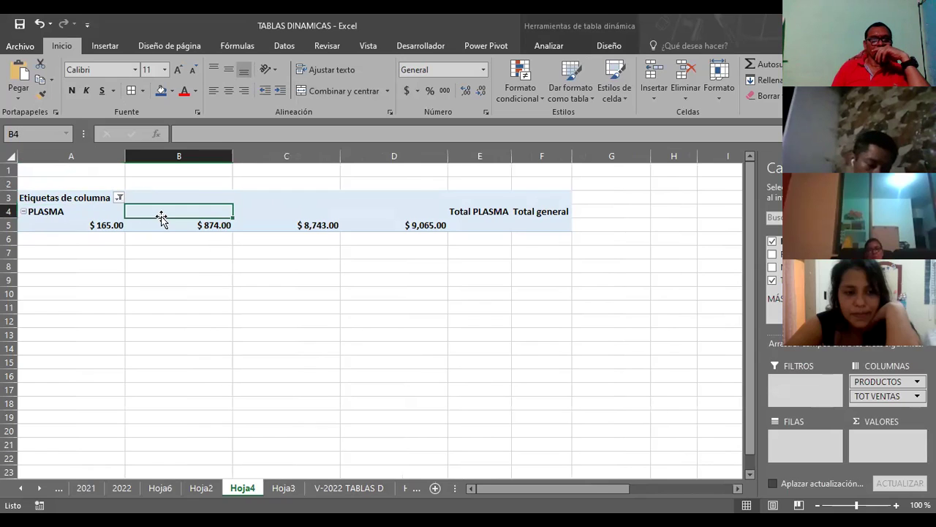
click(167, 226)
mouse_move(167, 226)
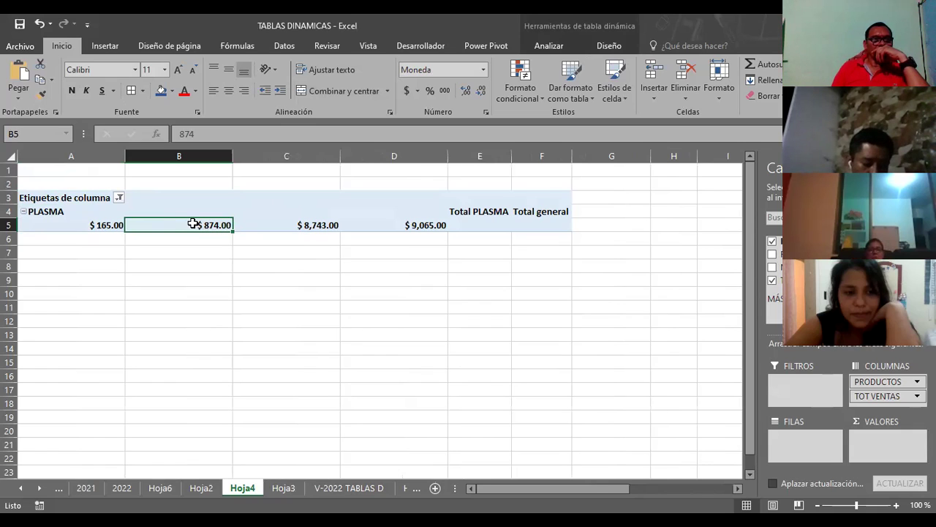
click(287, 228)
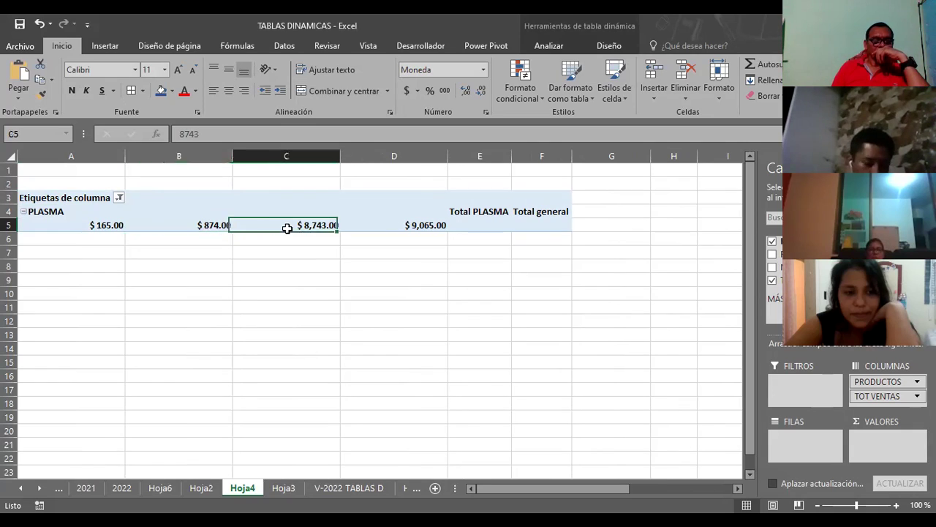
click(198, 225)
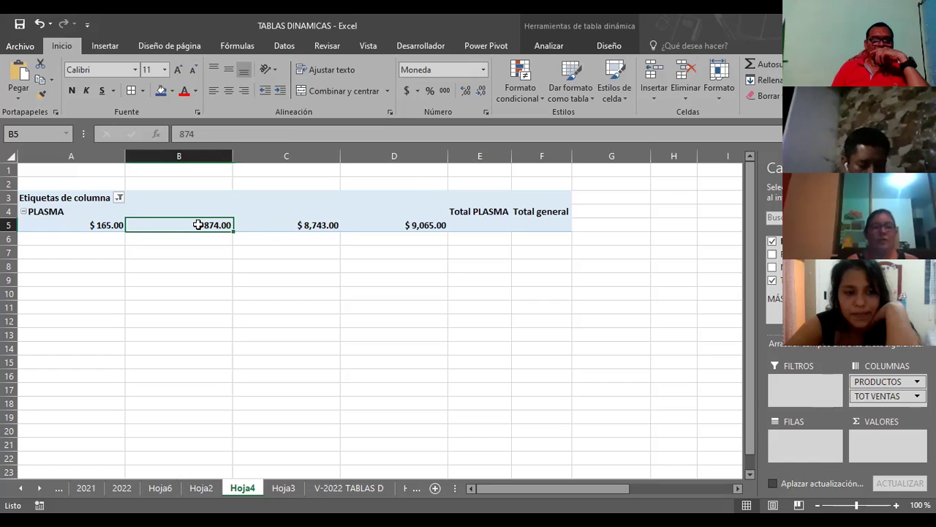
mouse_move(198, 224)
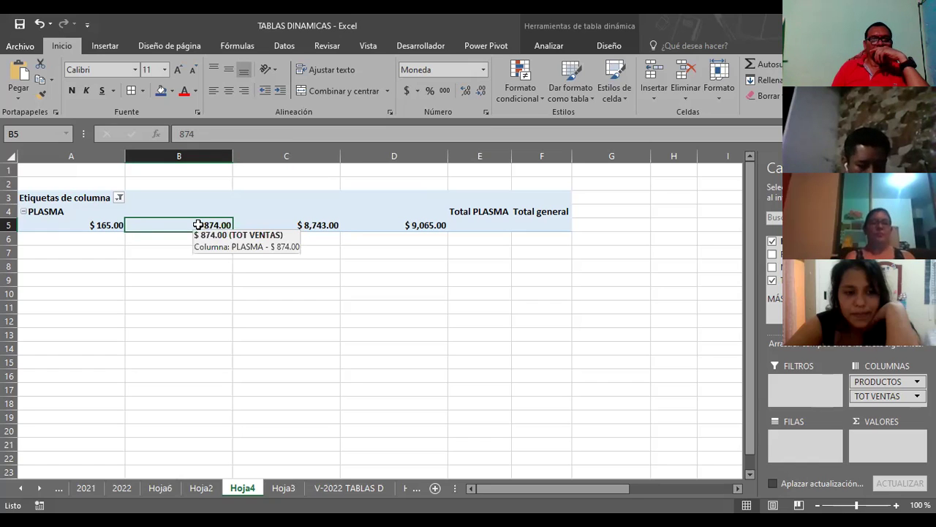
click(292, 226)
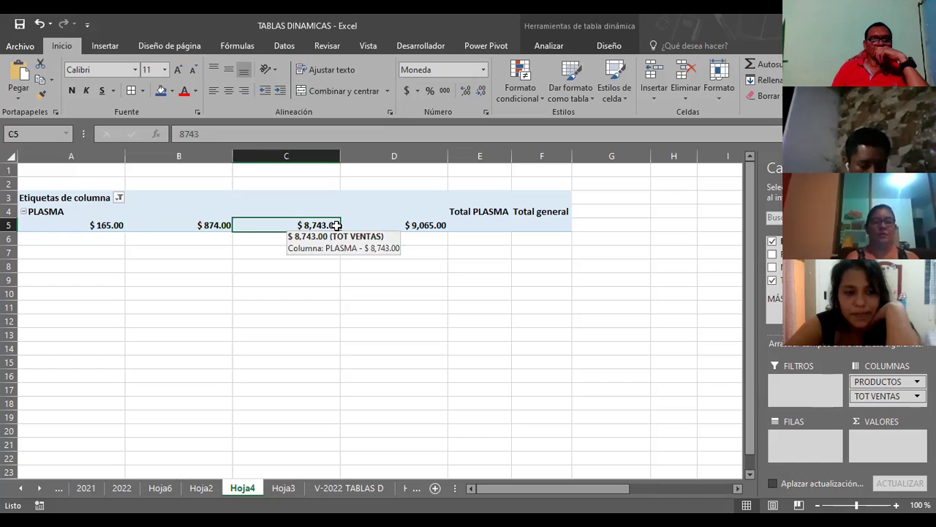
click(404, 230)
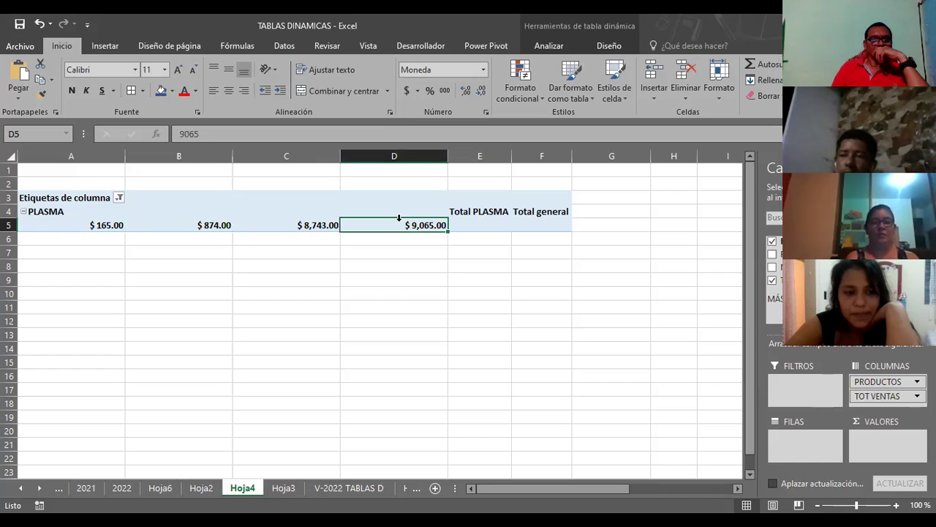
mouse_move(379, 227)
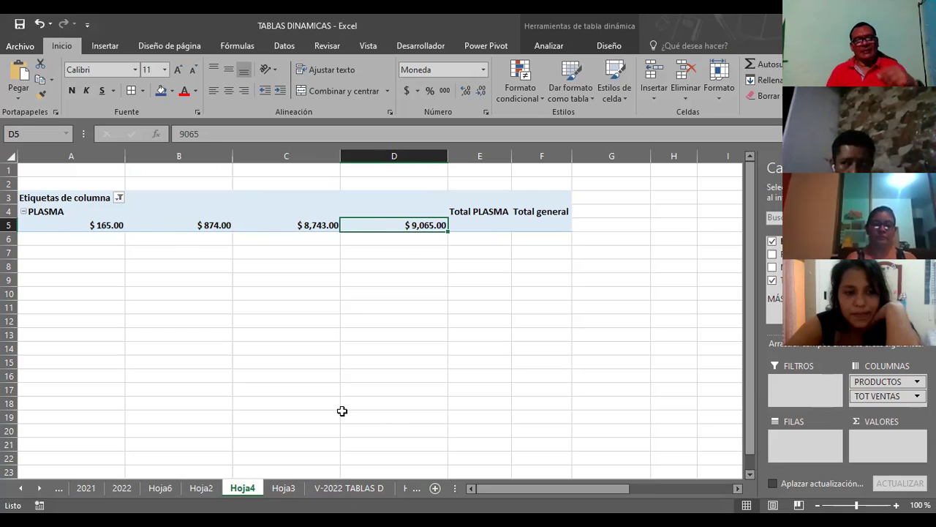
click(361, 494)
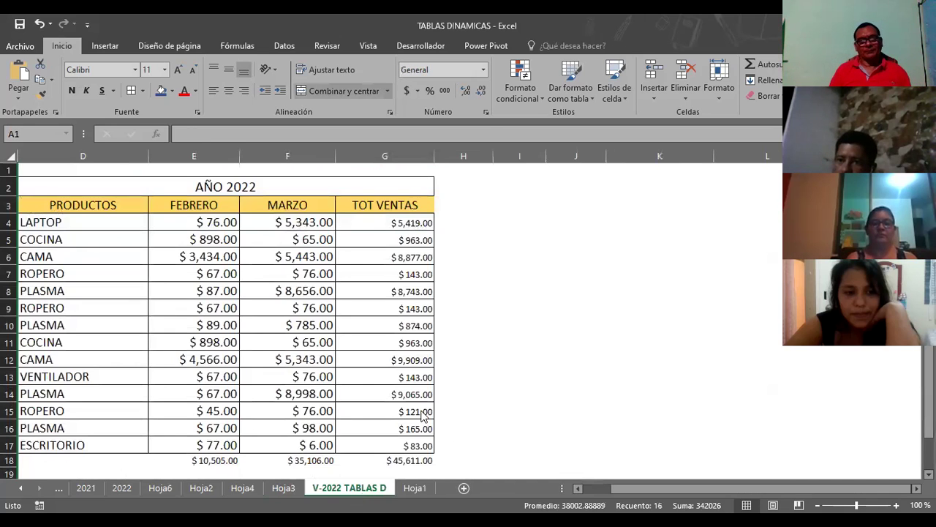
scroll(545, 307, down, 3)
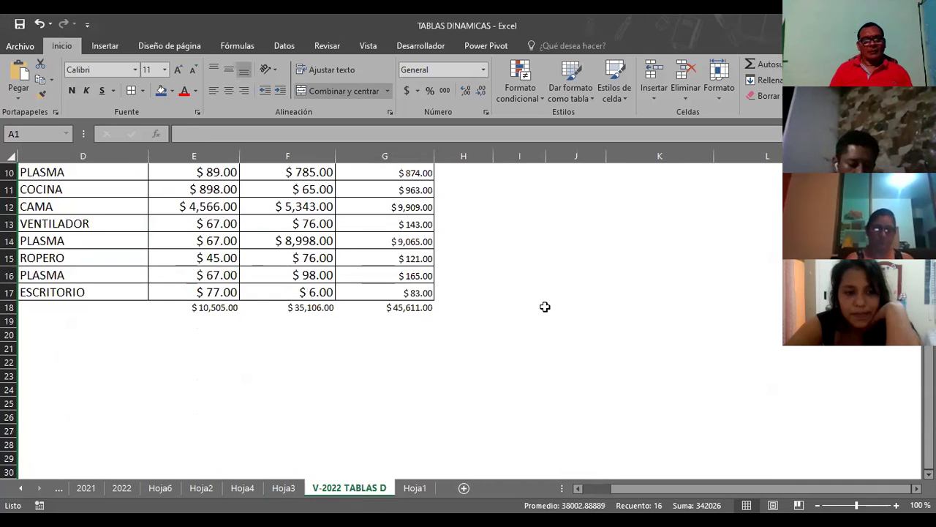
scroll(545, 306, up, 2)
scroll(543, 279, up, 1)
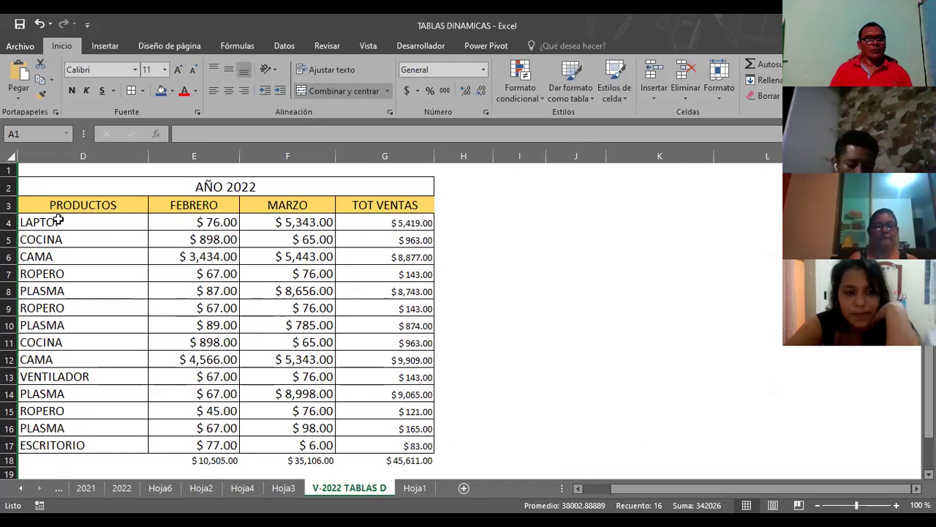
click(40, 257)
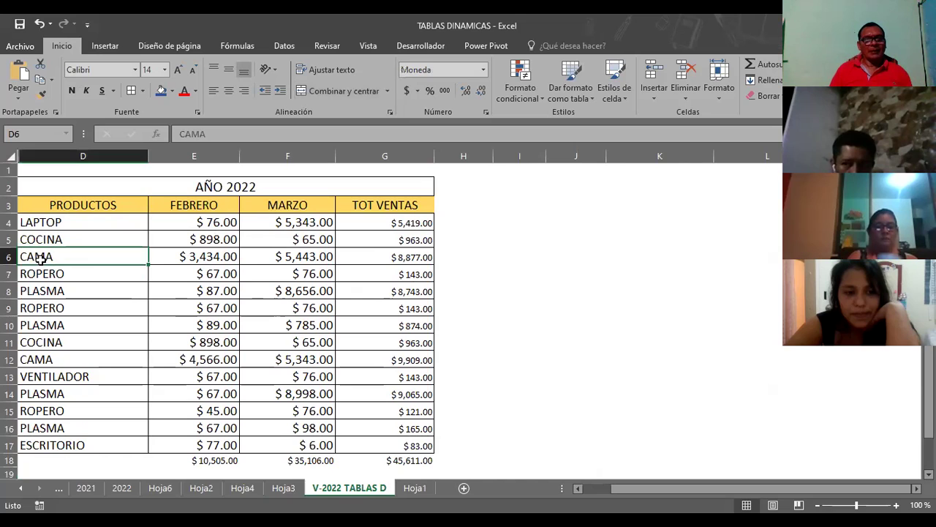
click(173, 258)
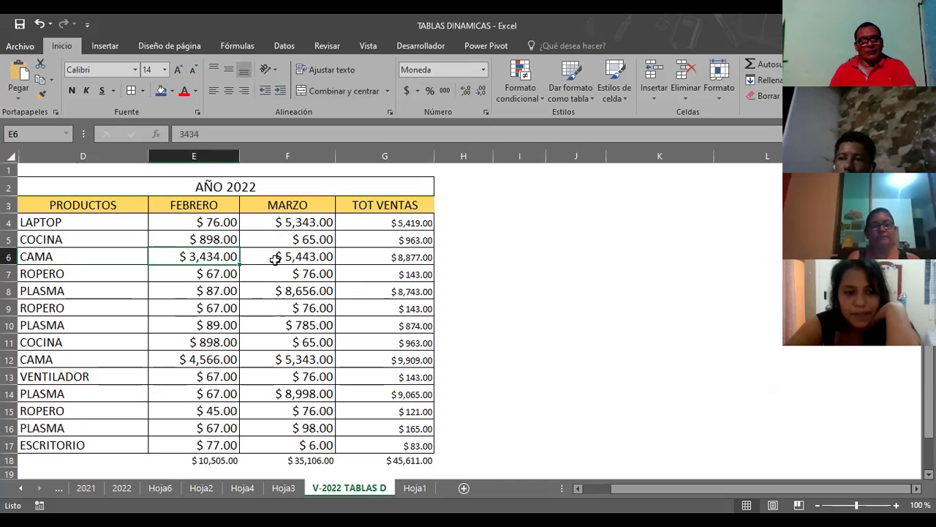
click(384, 256)
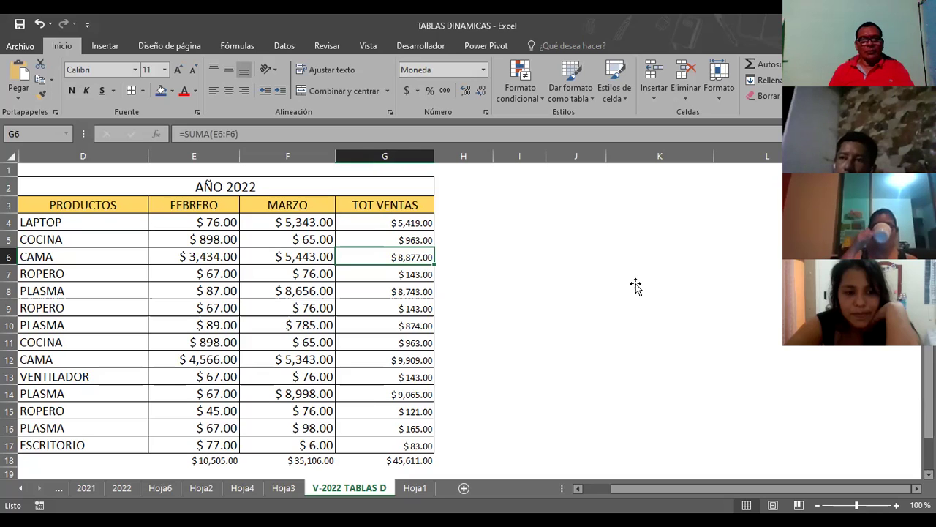
click(520, 359)
click(415, 487)
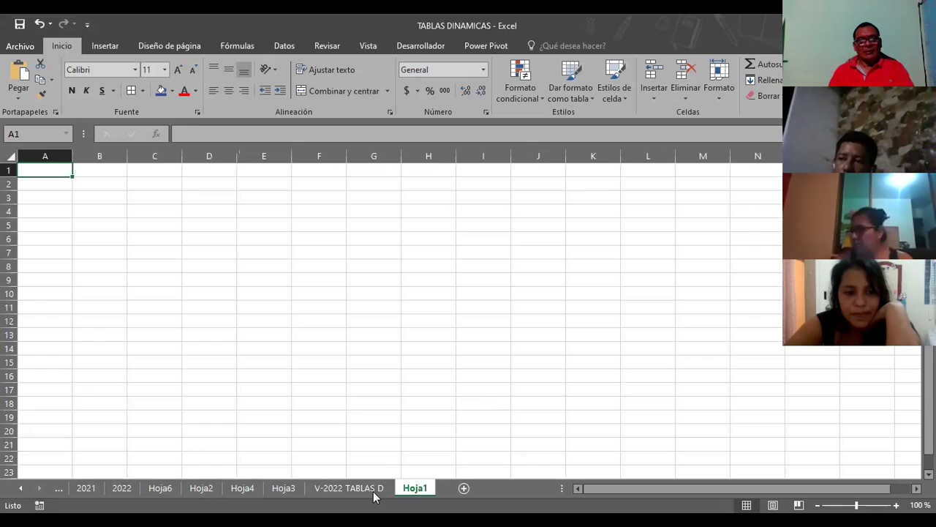
click(285, 488)
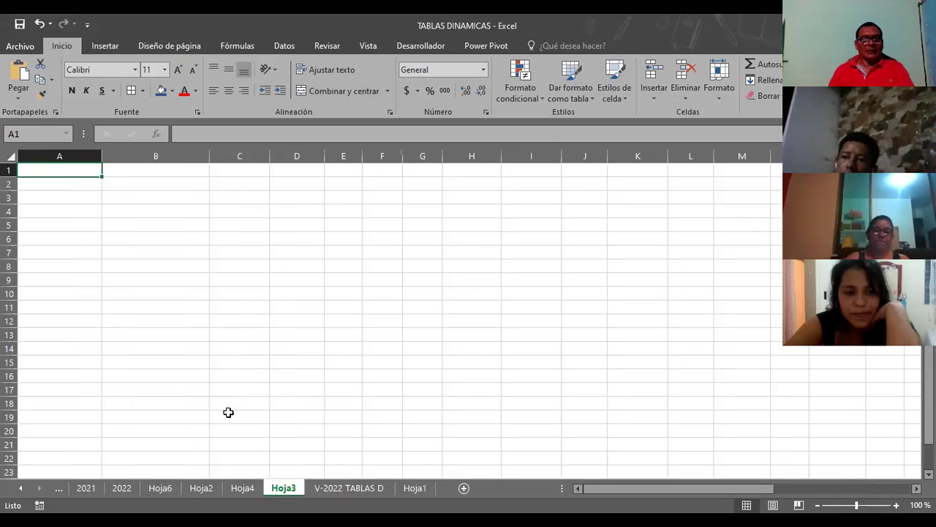
click(242, 487)
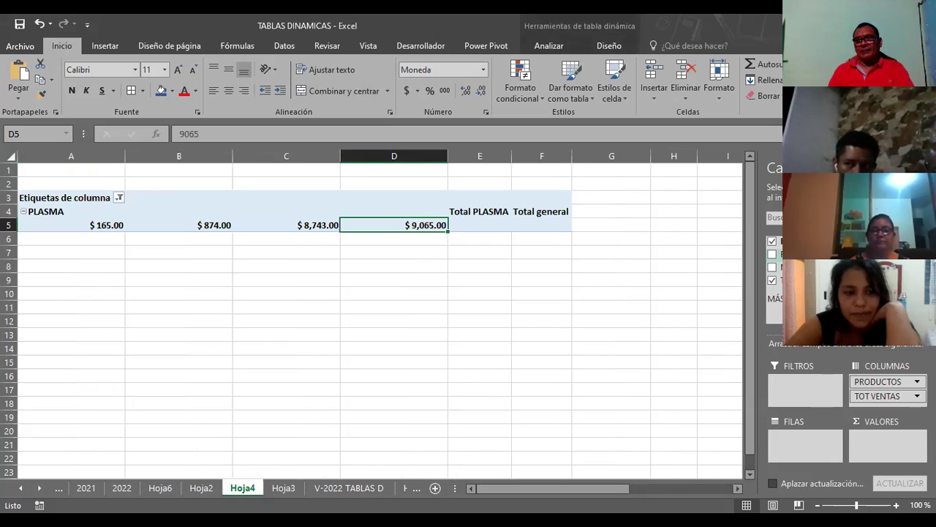
Step: Add FEBRERO as the pivot table's row field
drag(786, 254, 795, 438)
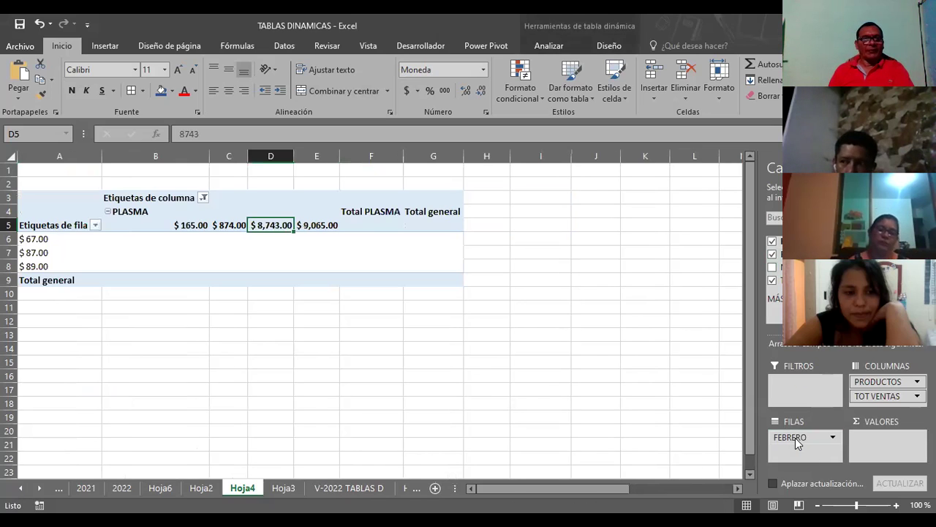
click(95, 225)
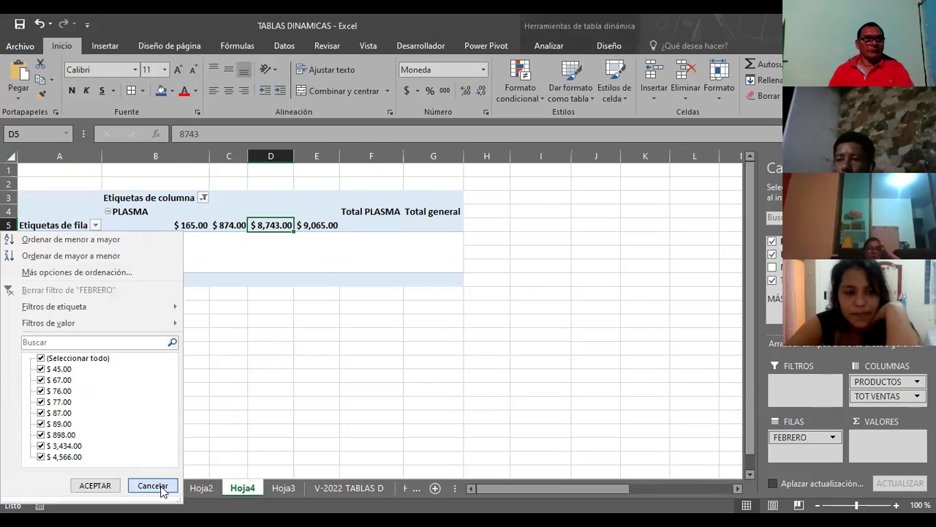
click(151, 218)
Step: Show every product as columns by selecting all items in the PRODUCTOS filter
click(192, 198)
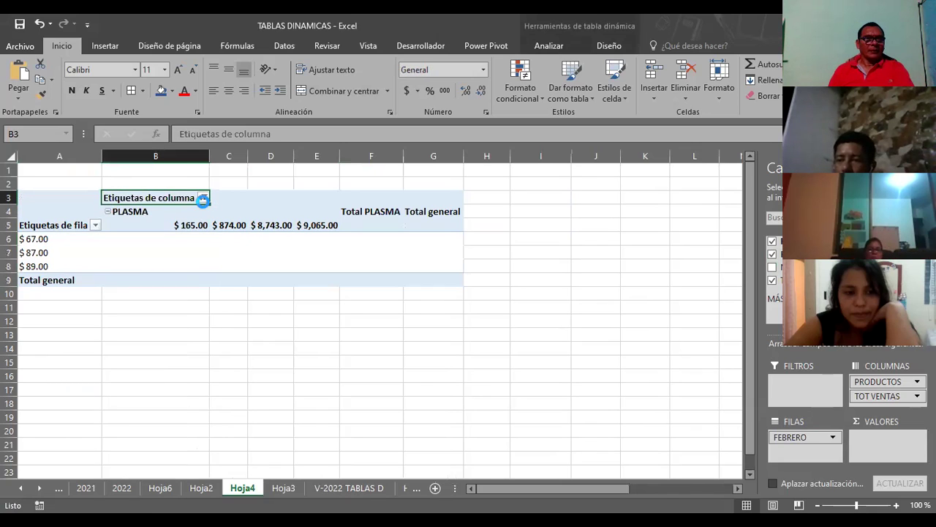
click(202, 198)
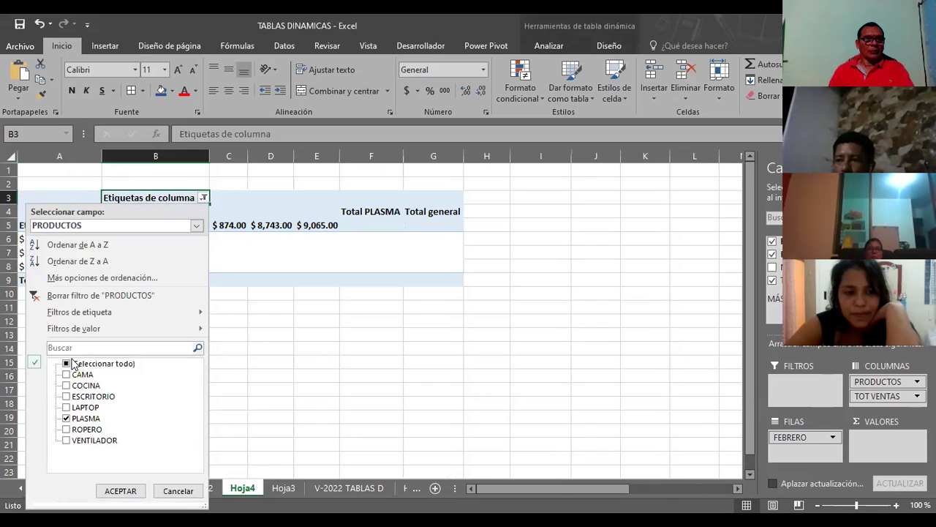
click(73, 363)
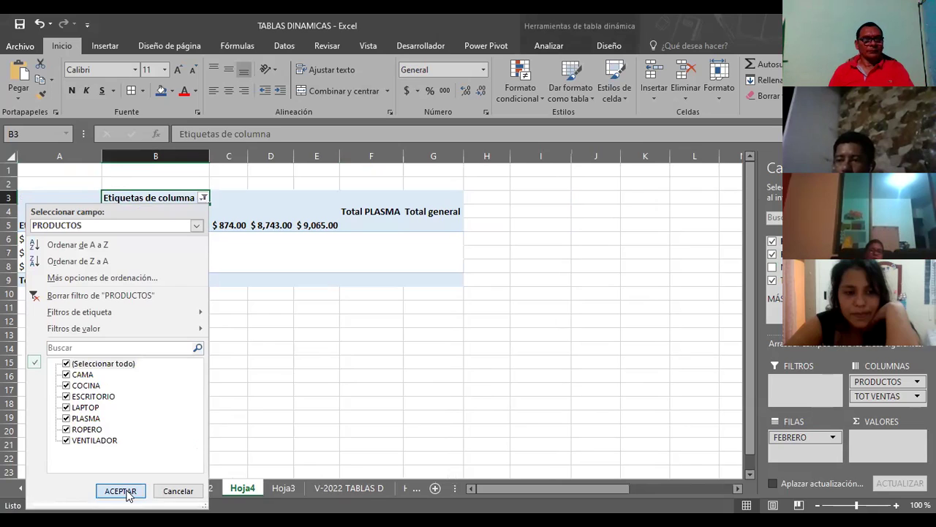
key(Return)
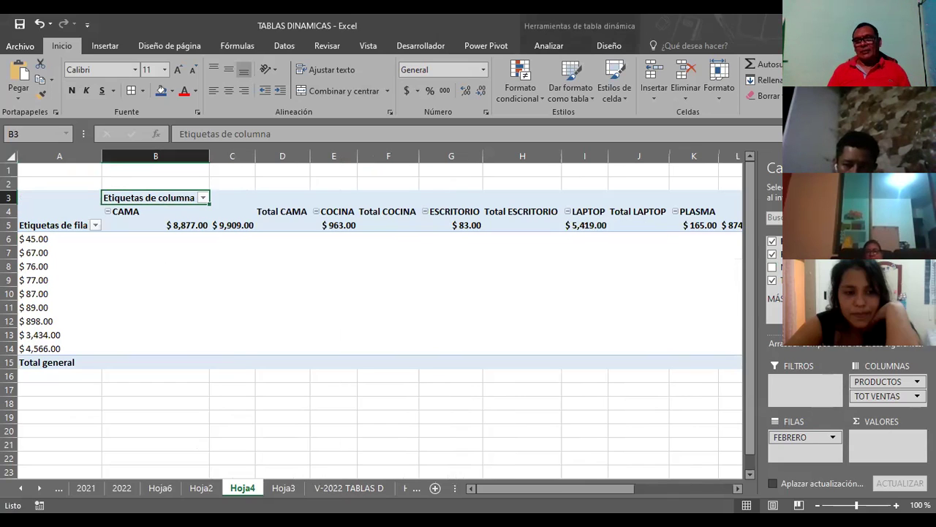
Step: Use summed TOT VENTAS as the pivot values and apply All Borders to cells B5:I14
drag(874, 395, 882, 437)
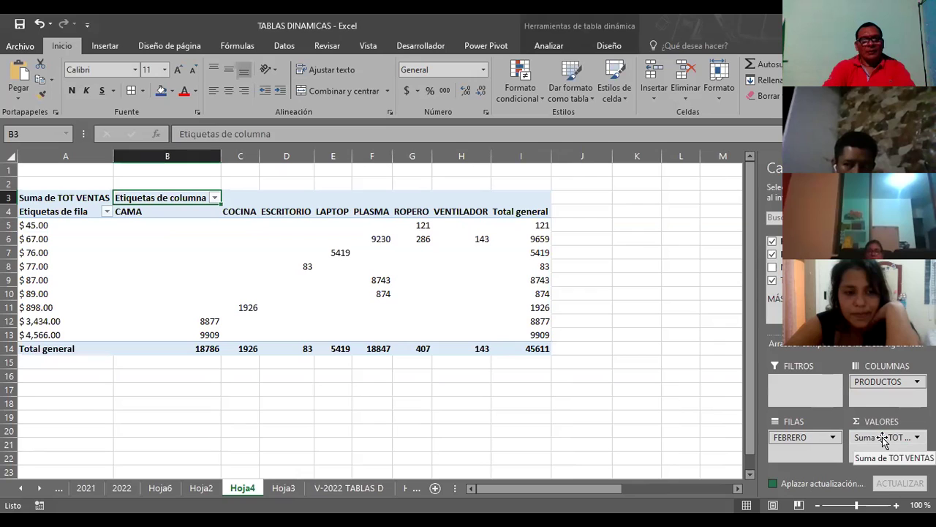
mouse_move(160, 219)
mouse_down()
mouse_move(397, 239)
mouse_move(527, 343)
mouse_up()
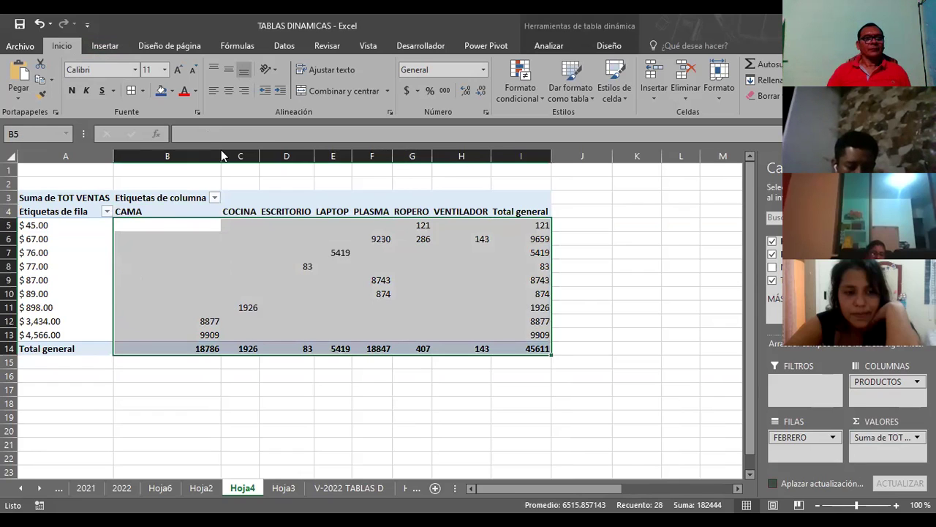
click(133, 89)
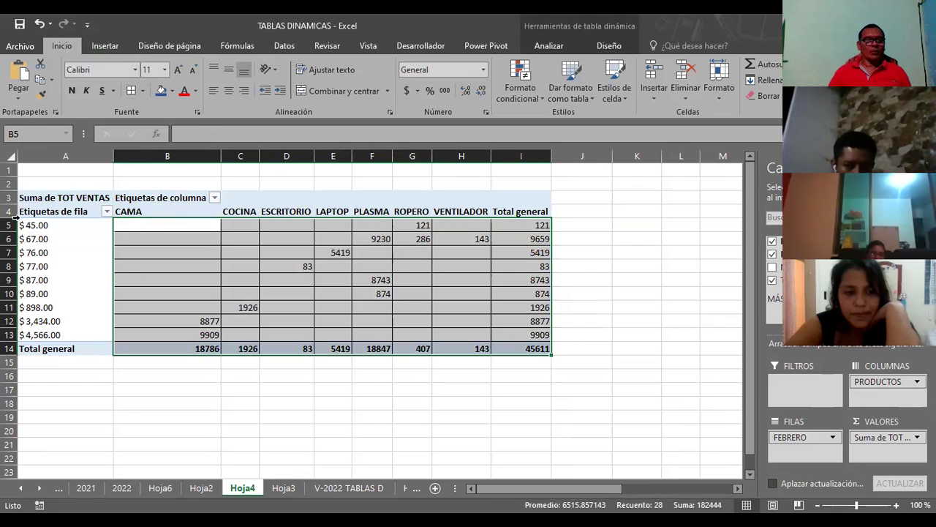
drag(35, 226, 29, 335)
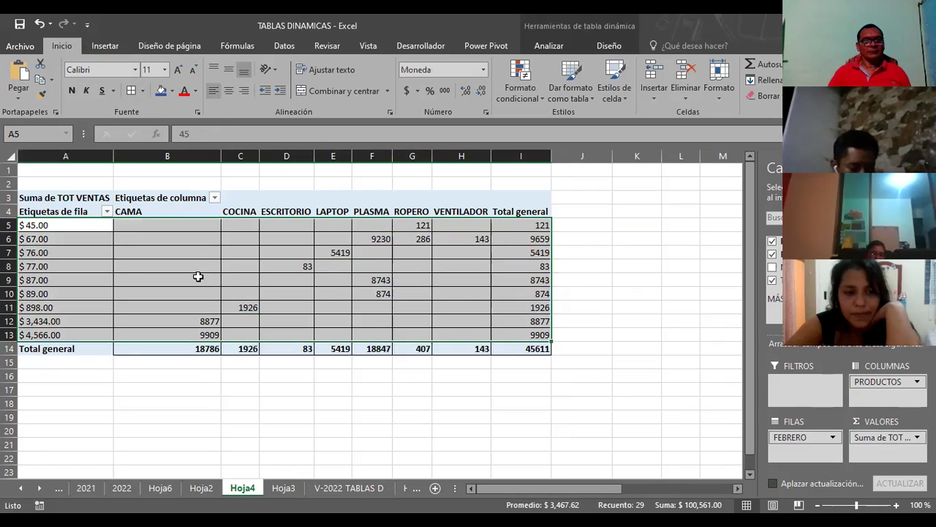
click(196, 278)
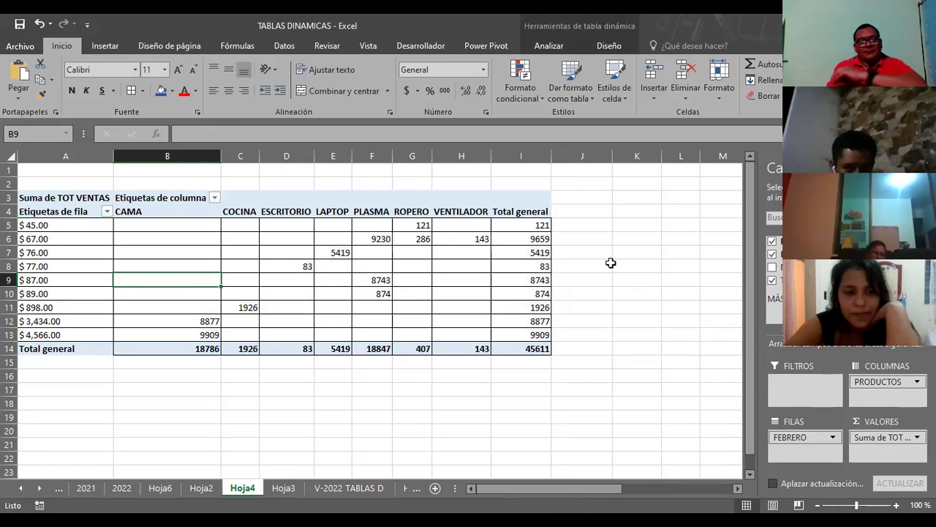
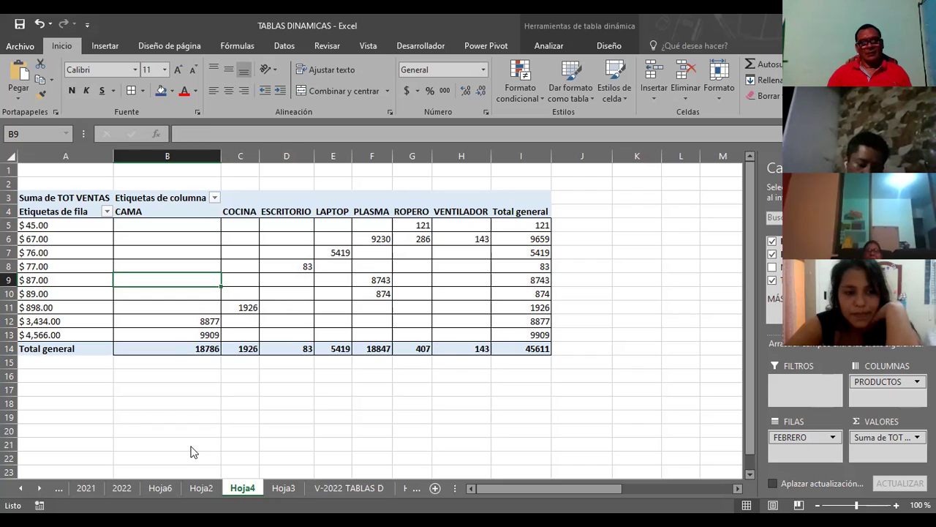
Step: On V-2022 TABLAS D, review the CAMA and COCINA rows of the source data
click(330, 488)
click(50, 253)
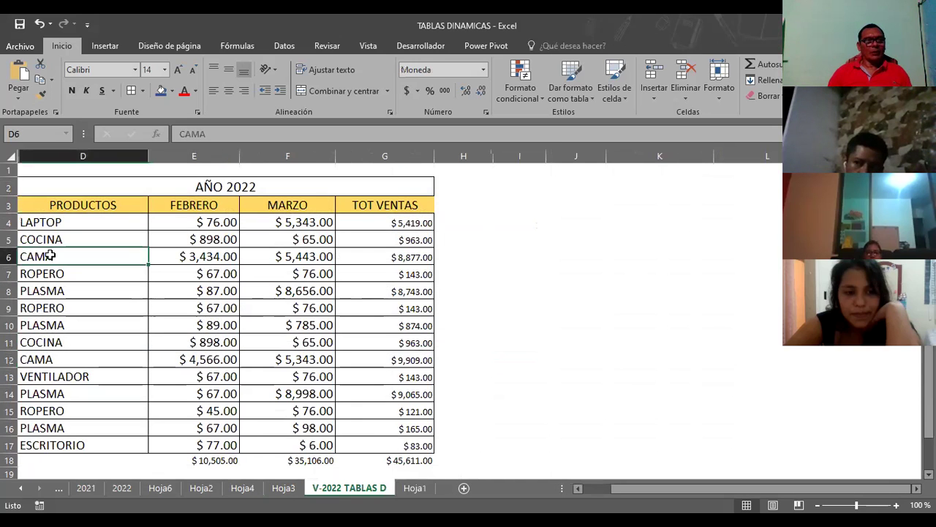
click(37, 361)
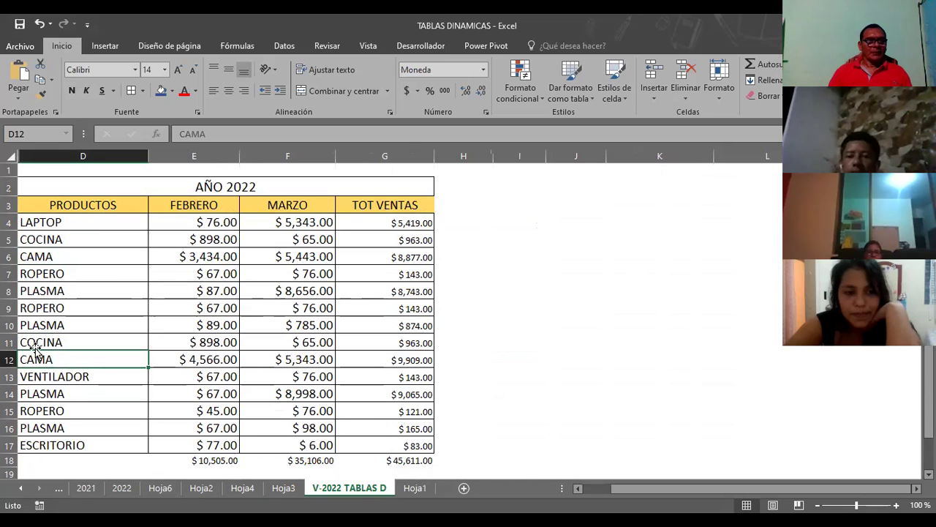
click(41, 341)
click(57, 238)
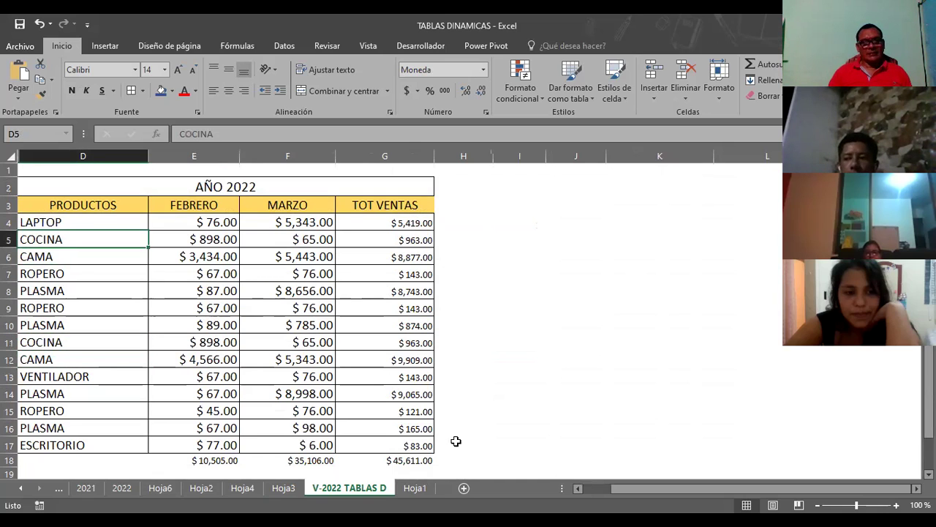
Step: On Hoja4, inspect the pivot values CAMA 9909 and COCINA 1926
click(242, 487)
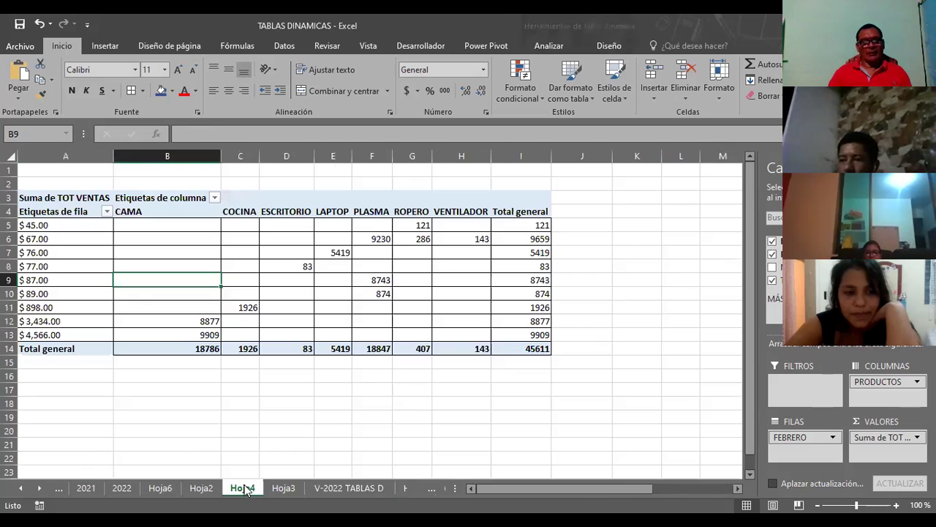
click(174, 336)
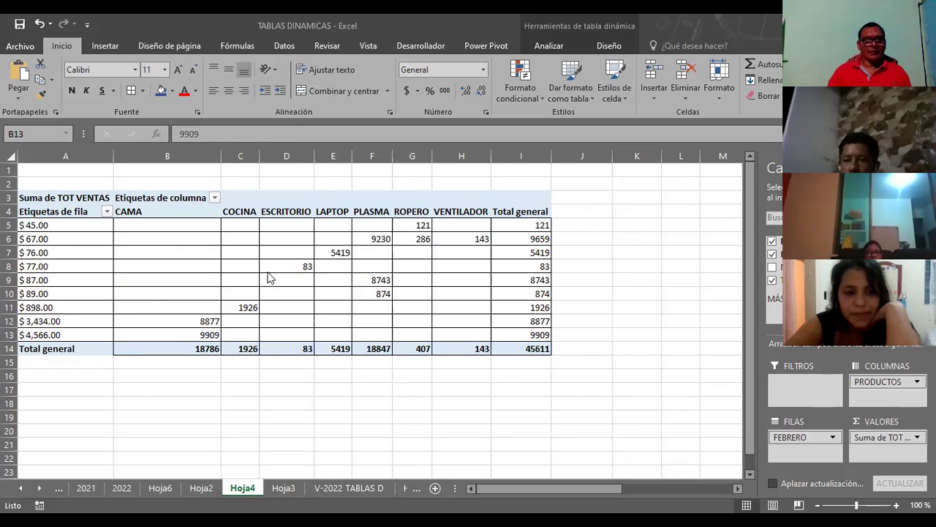
click(247, 308)
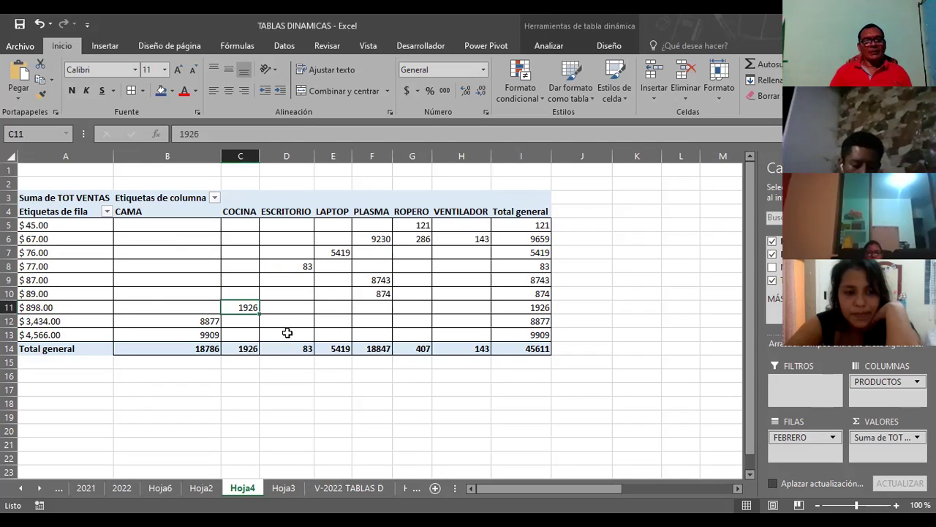
Step: Back in the source table, check the COCINA February amounts, including 898
click(346, 489)
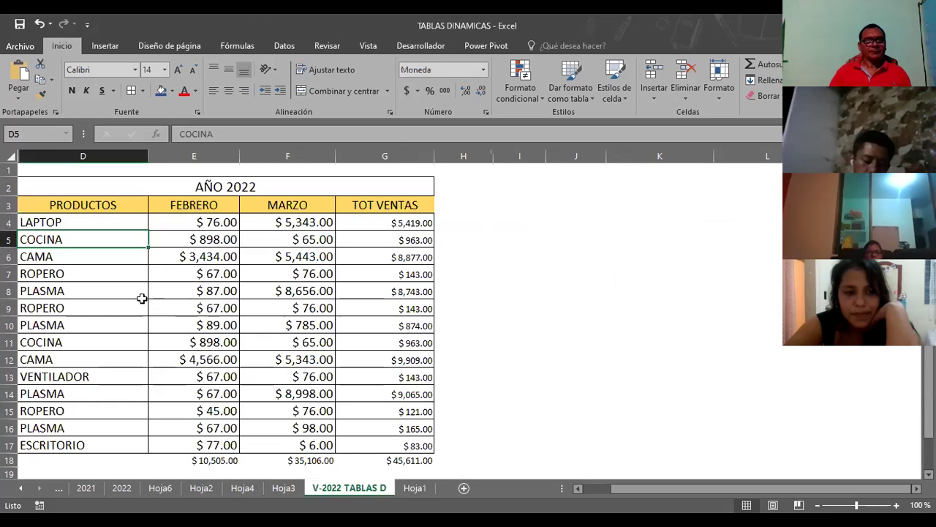
click(88, 339)
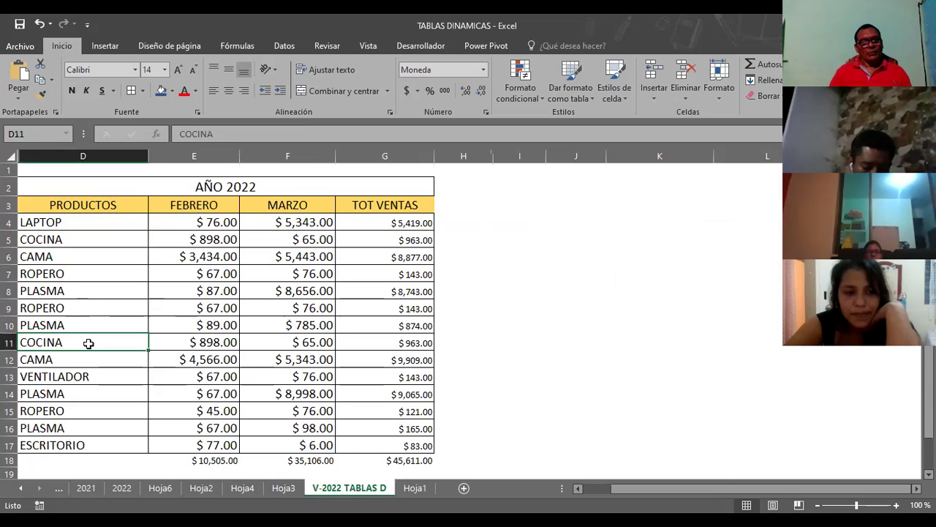
click(191, 238)
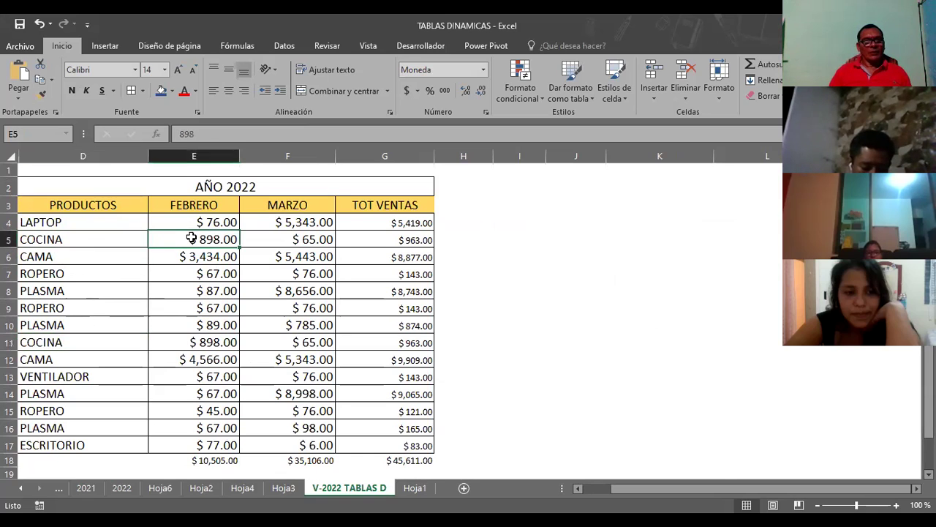
click(106, 340)
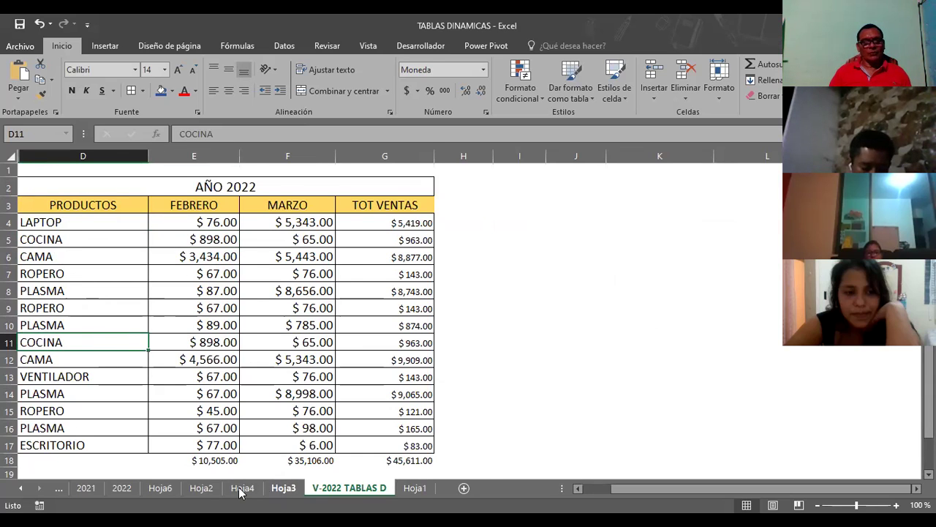
Step: Check the pivot's COCINA column total, then select the second COCINA February amount in the source
click(242, 488)
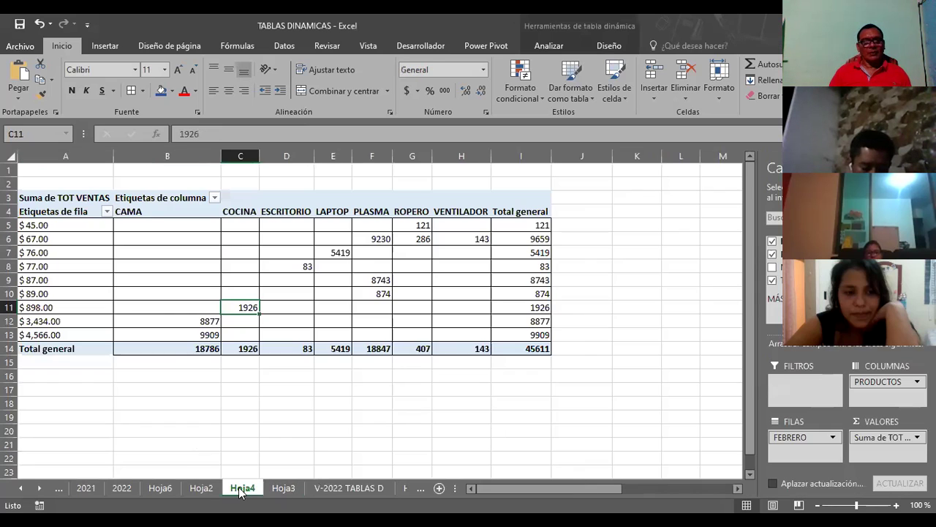
click(249, 349)
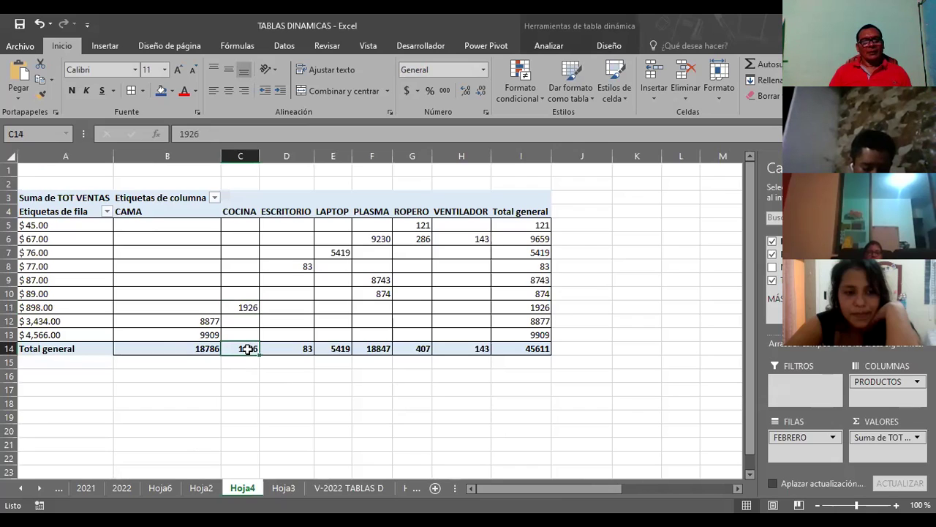
click(333, 488)
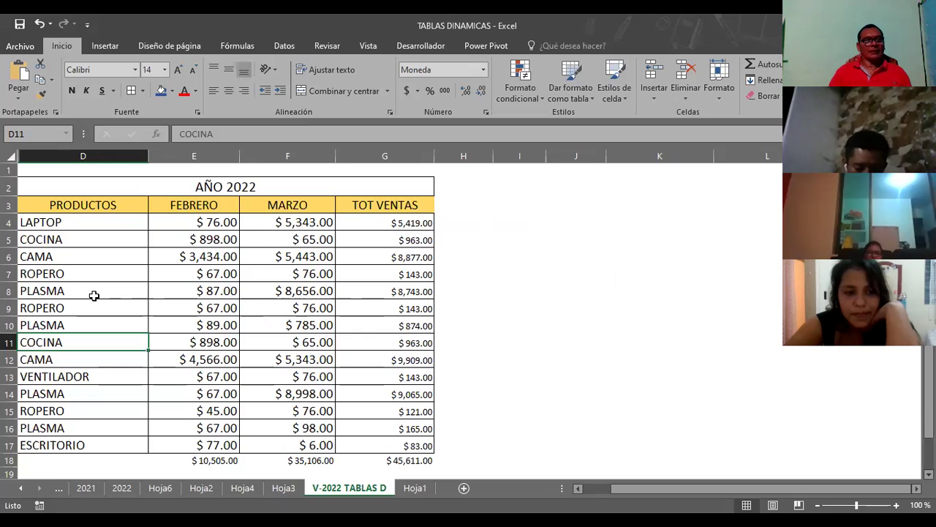
click(199, 341)
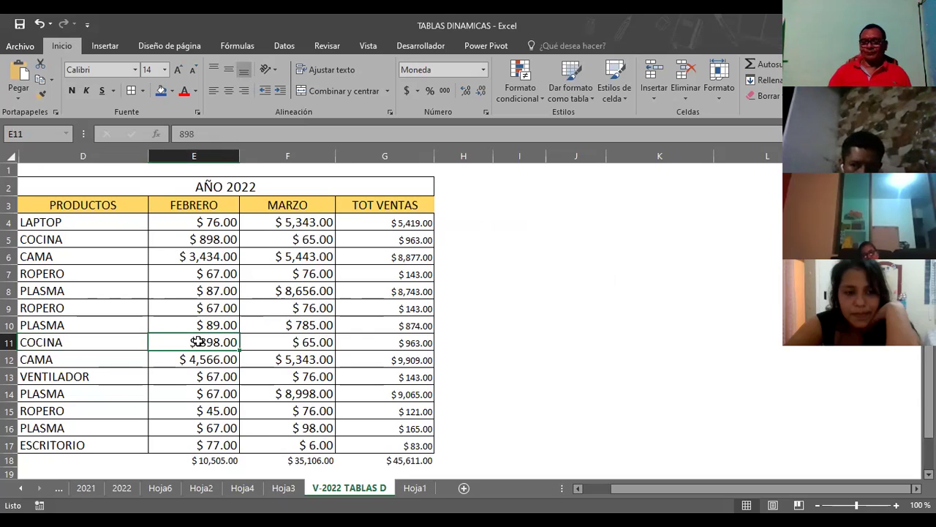
Step: Enter 500 as the second COCINA February sale and check the Hoja4 COCINA pivot value
text(500)
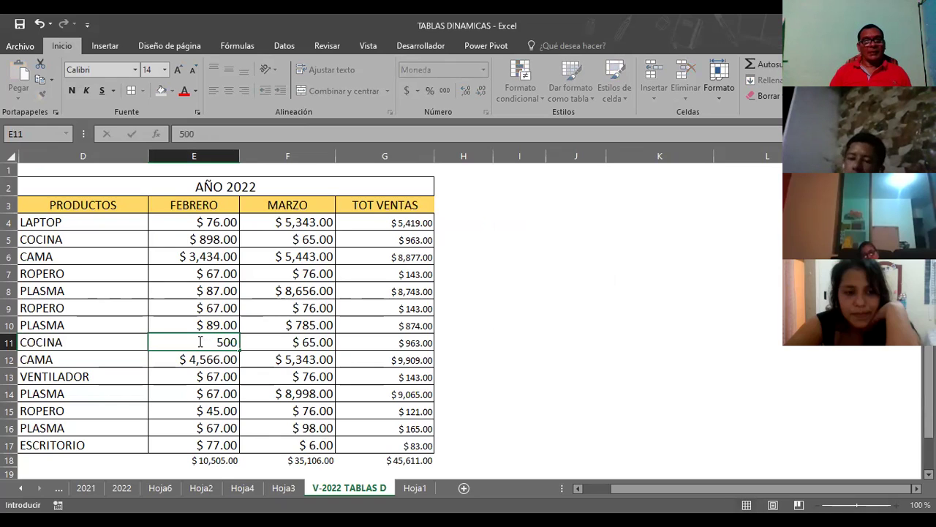
key(Return)
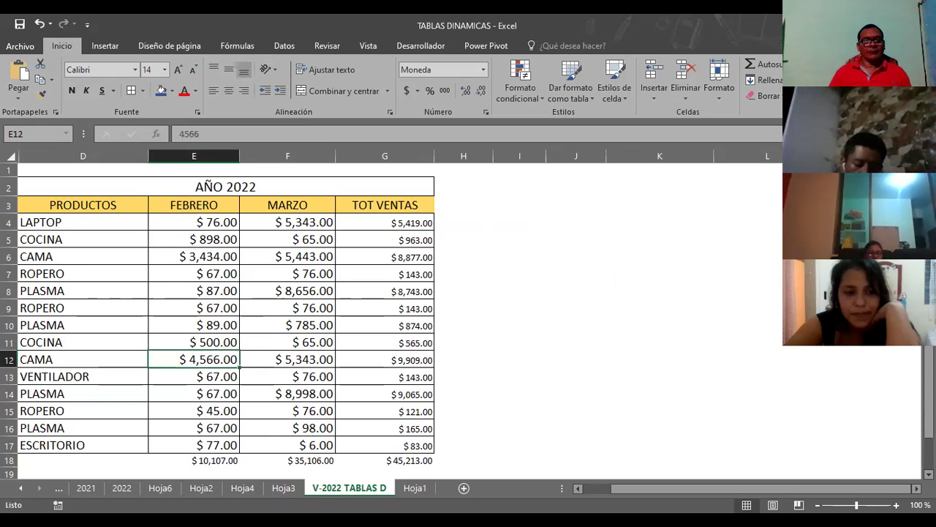
click(242, 488)
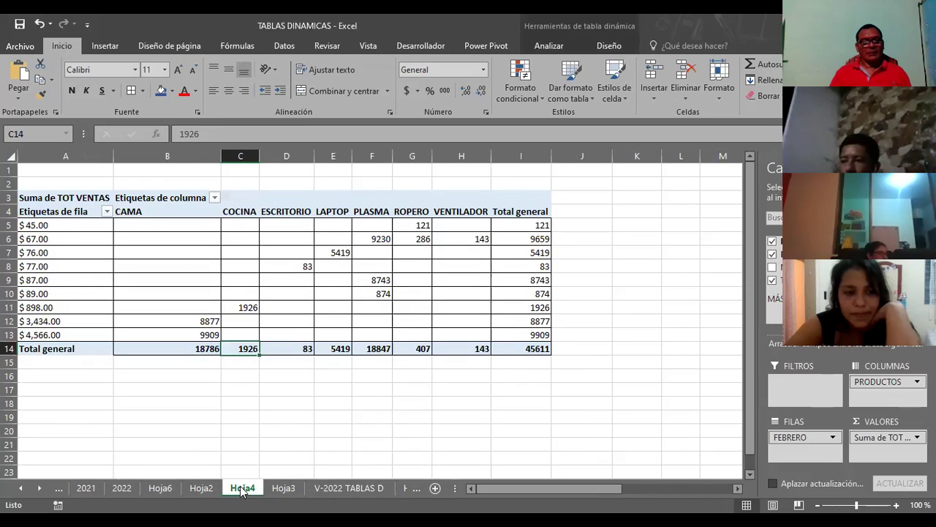
click(239, 308)
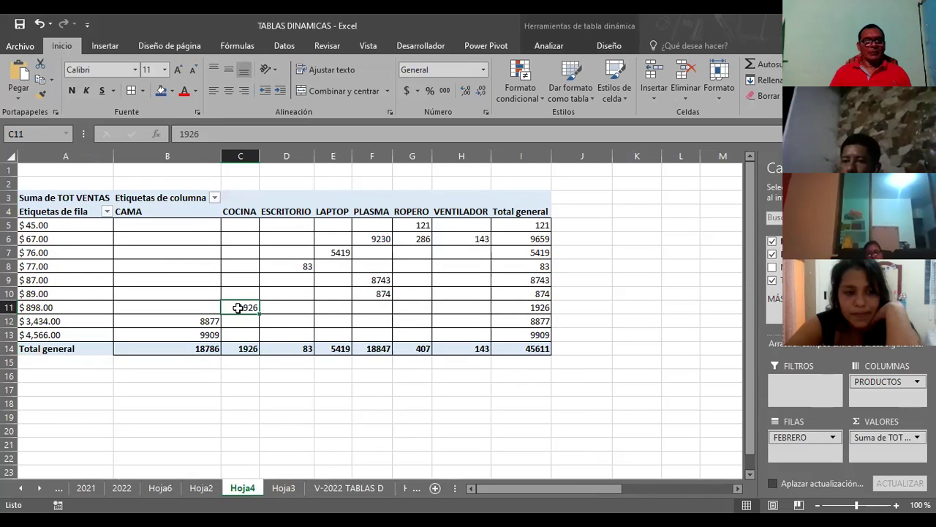
Step: Recheck the COCINA total and value, and turn on deferred pivot layout updating
click(242, 349)
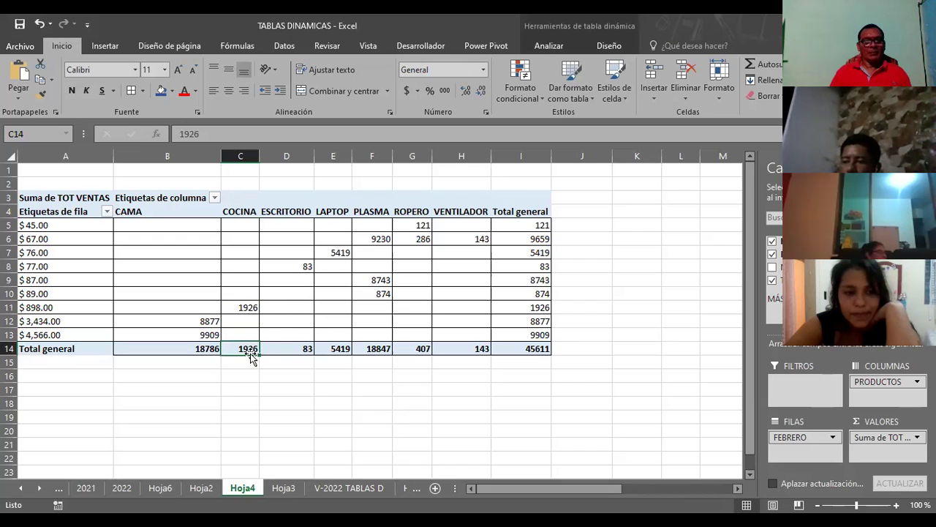
click(249, 307)
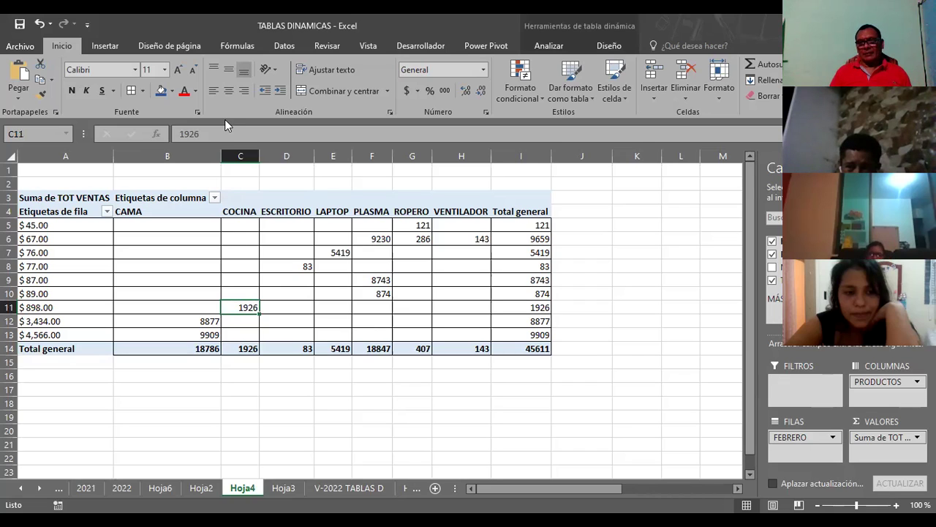
click(774, 485)
Step: Apply the pending pivot update with ACTUALIZAR and toggle Aplazar actualización off and on
click(891, 486)
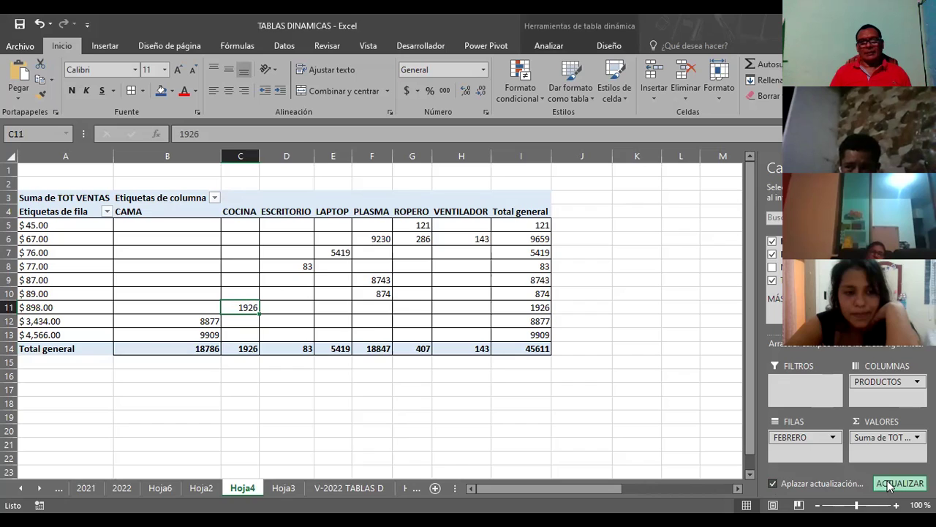
click(776, 485)
click(773, 484)
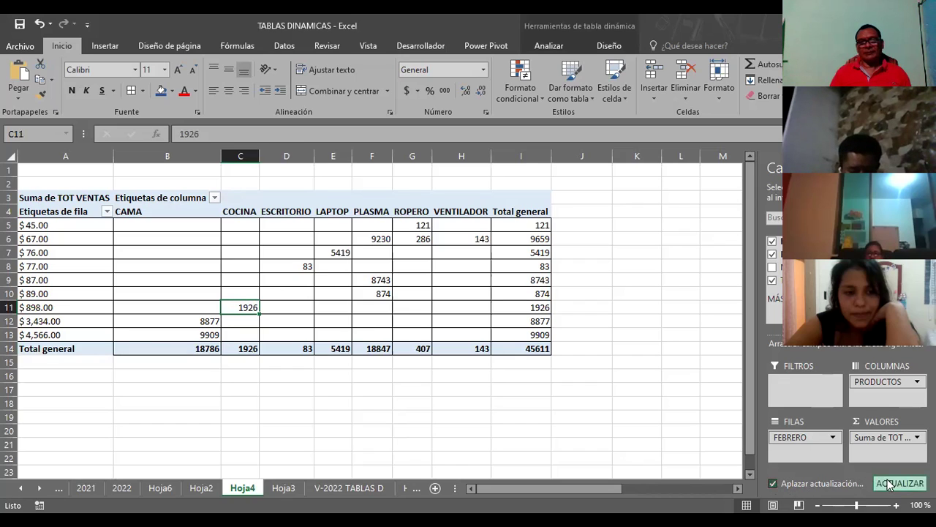
click(306, 340)
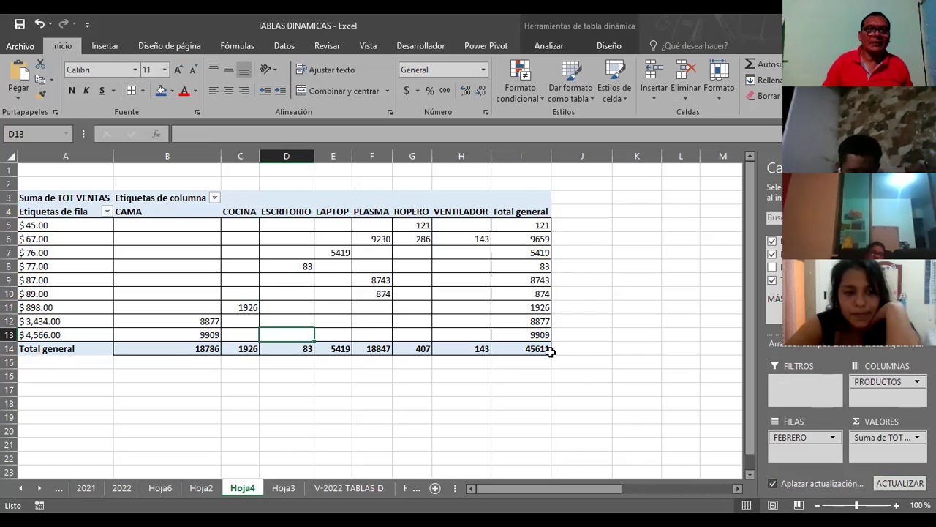
click(119, 358)
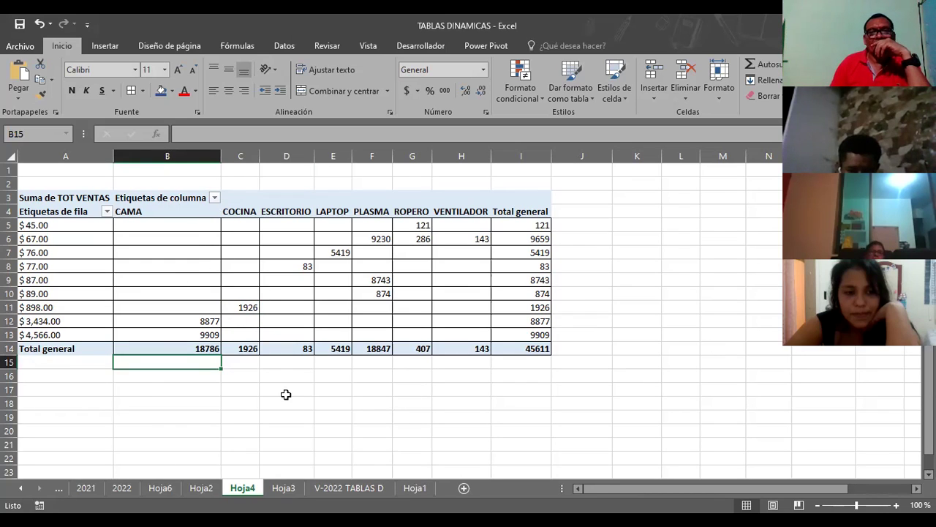
Step: Remove Suma de TOT VENTAS from VALORES, add it back, and recheck the COCINA total
click(95, 207)
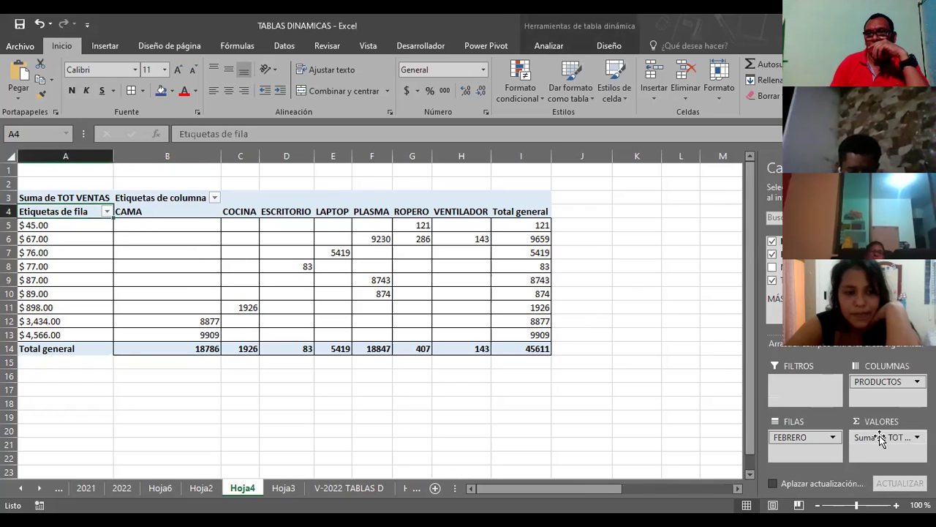
drag(879, 435, 661, 315)
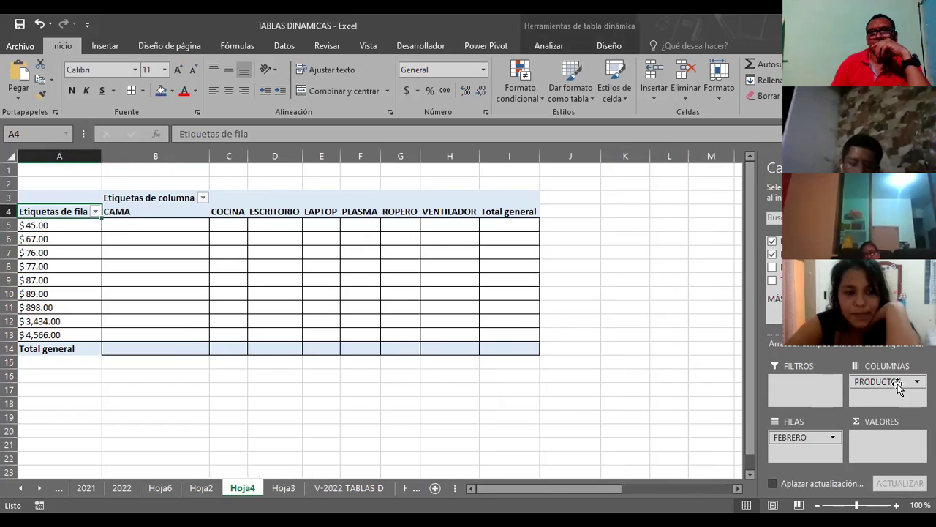
drag(820, 280, 887, 436)
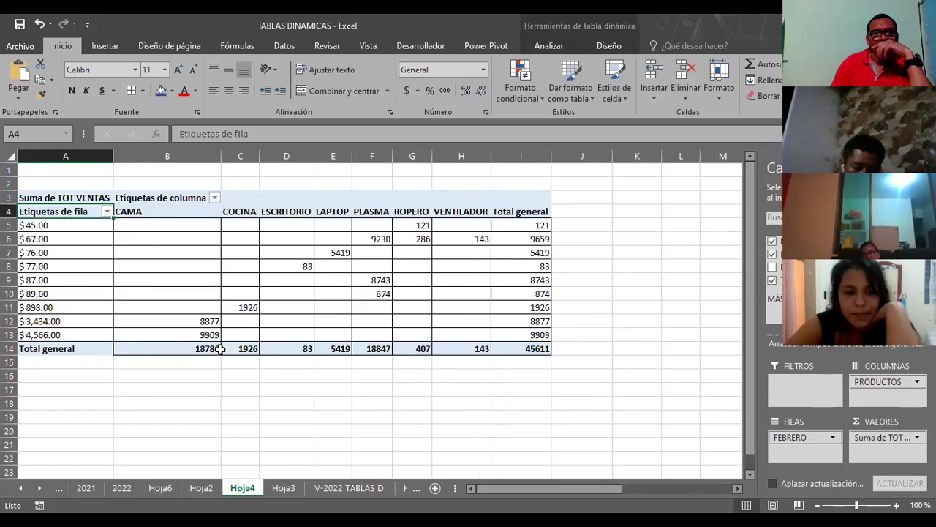
click(248, 346)
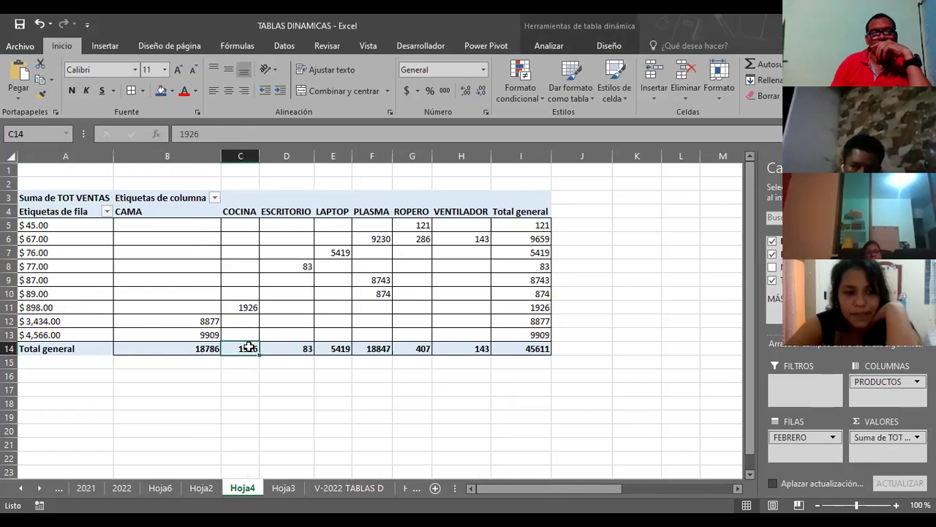
click(349, 487)
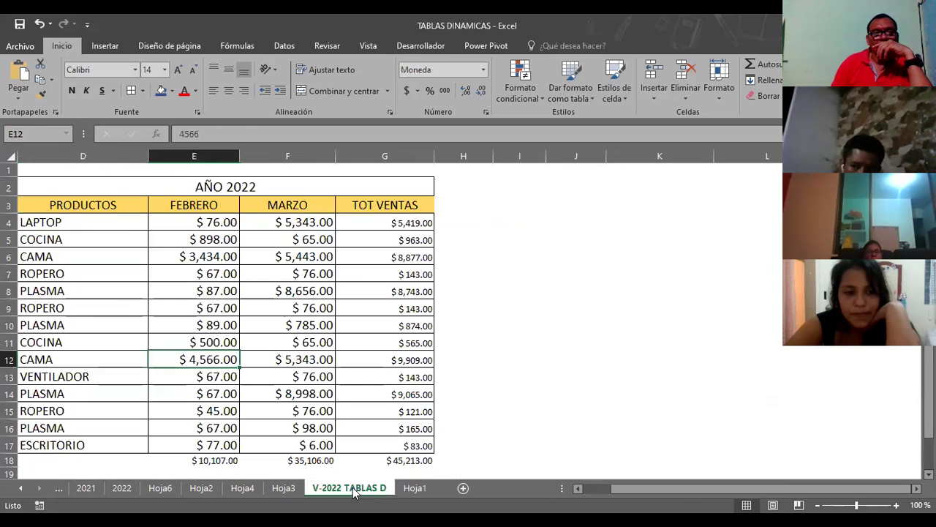
click(61, 239)
click(219, 241)
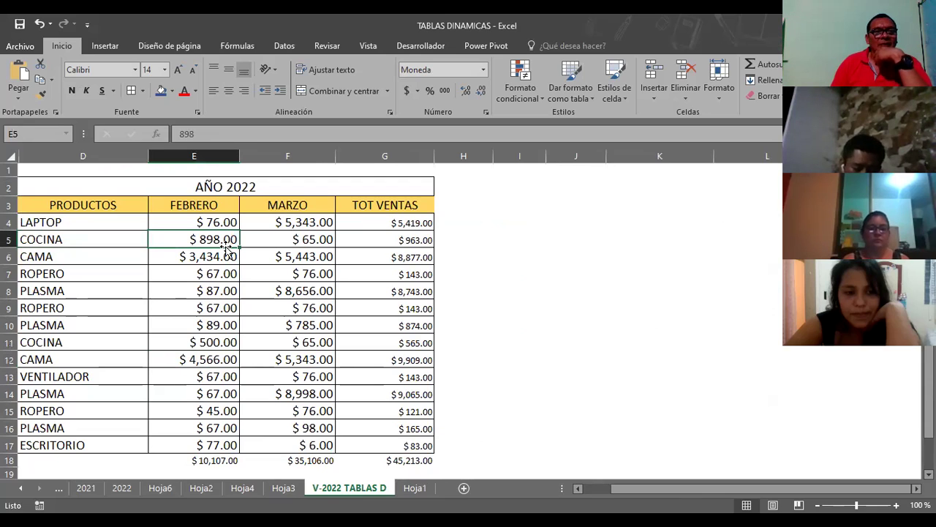
click(200, 346)
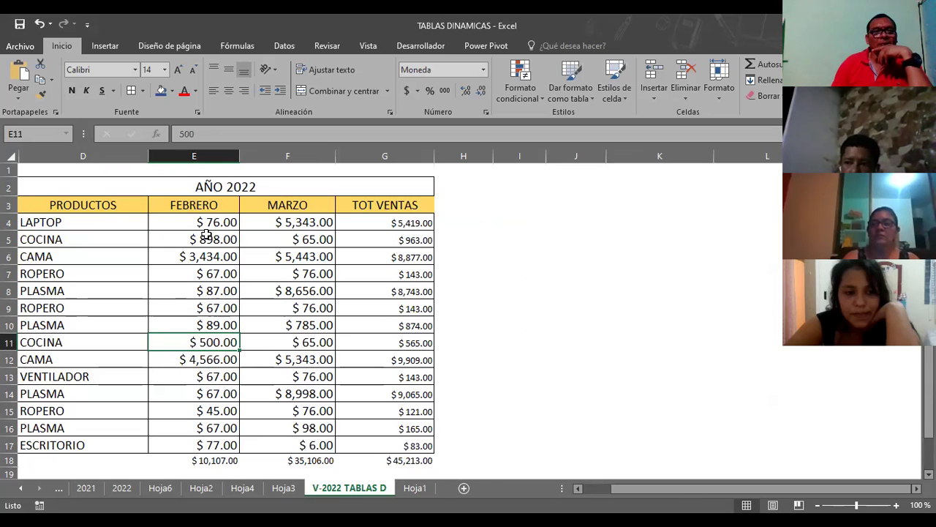
click(242, 488)
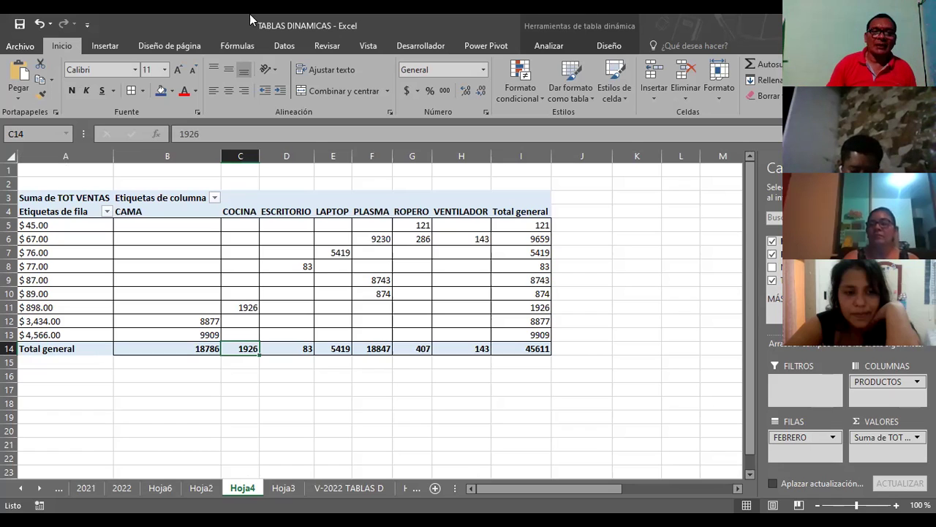
click(358, 488)
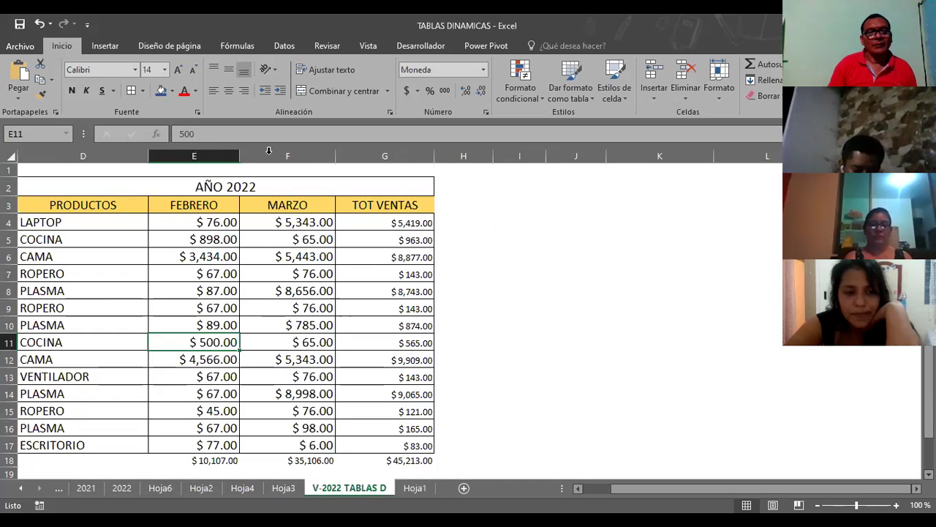
Step: Inspect the column options for FEBRERO, MARZO and columns D–G without changes, glancing at Hoja1 and Hoja3
click(178, 156)
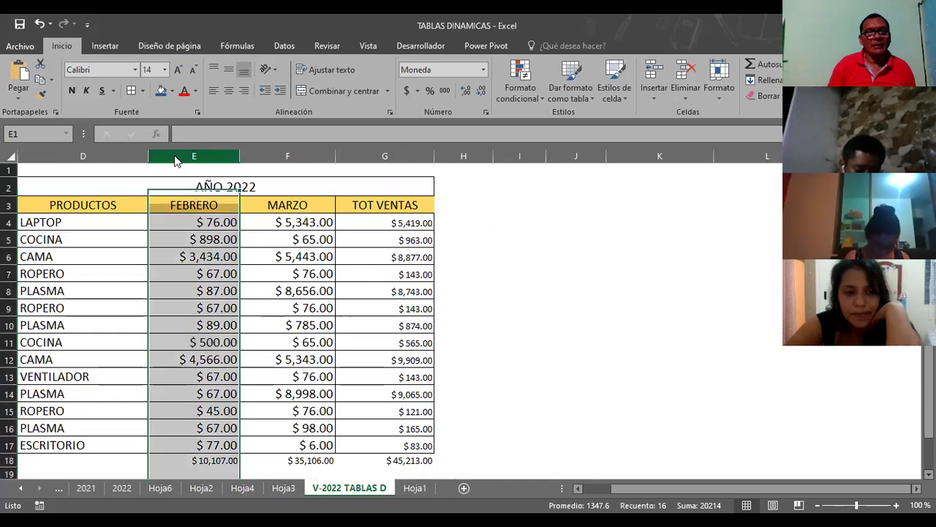
right_click(178, 157)
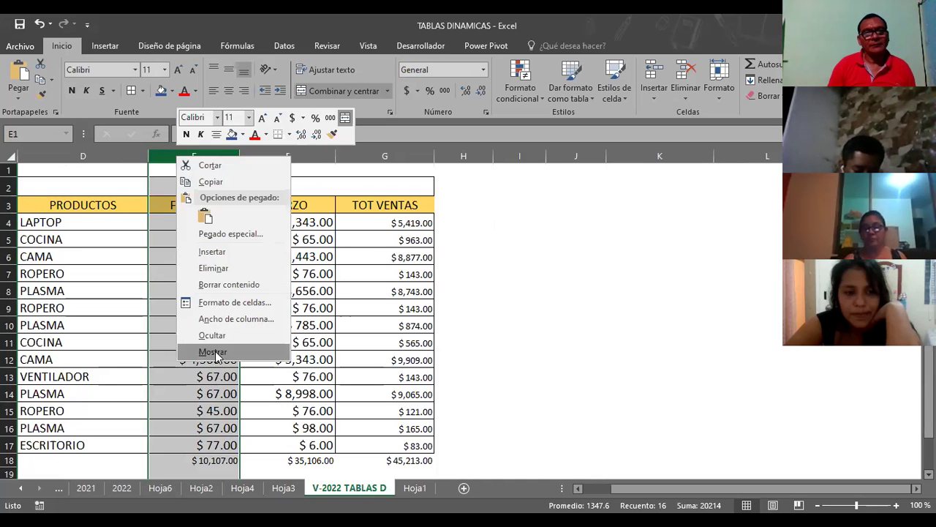
click(213, 352)
click(261, 150)
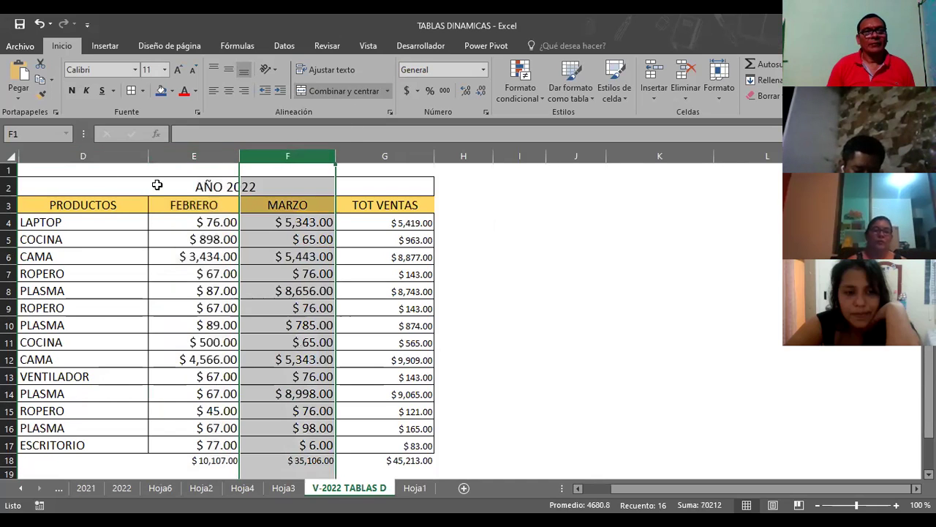
drag(66, 151, 387, 155)
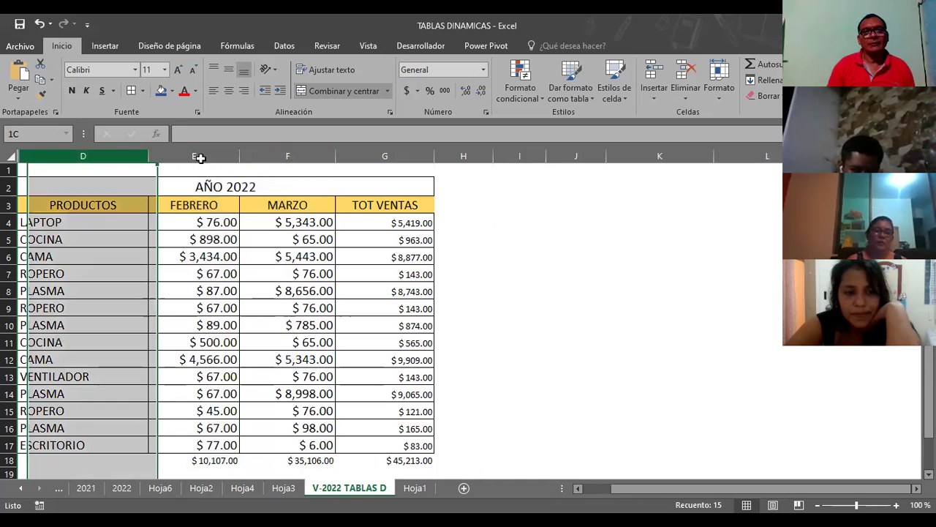
right_click(387, 156)
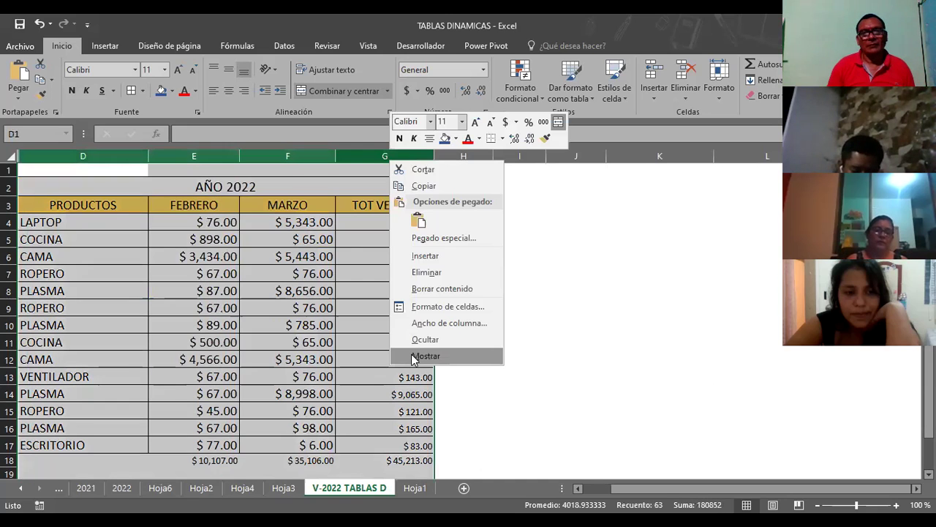
click(414, 357)
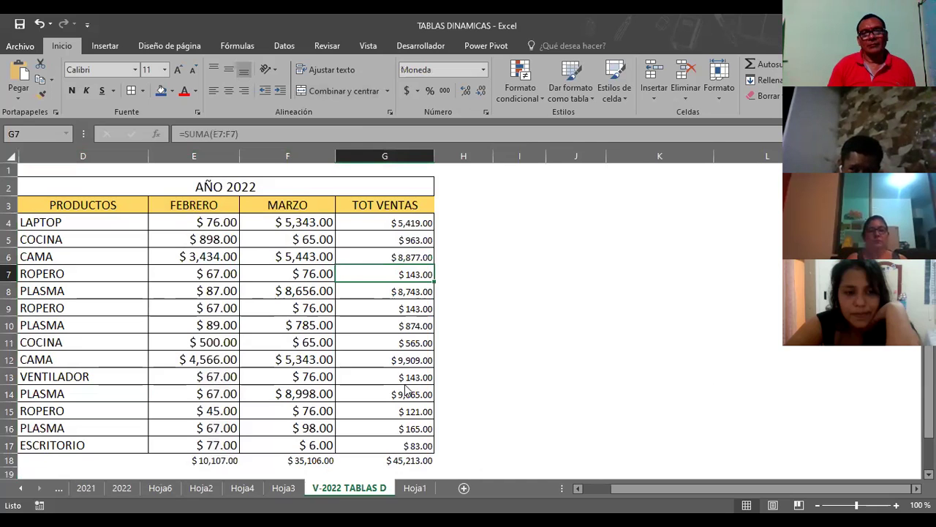
click(425, 488)
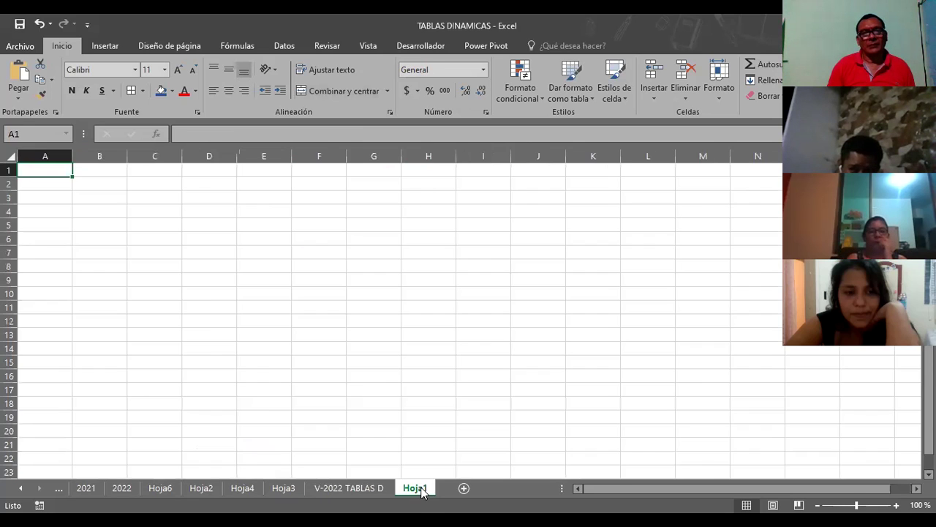
click(293, 488)
click(354, 488)
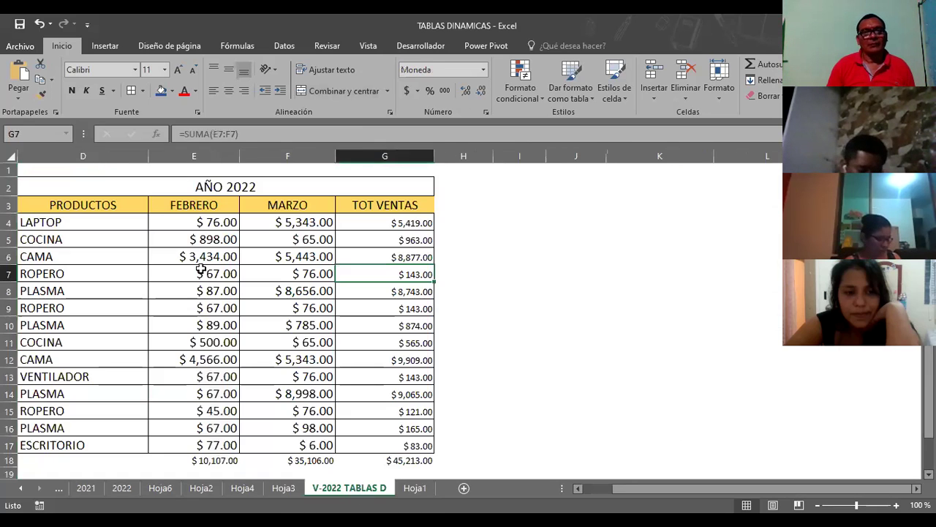
Step: Inspect the options for the PRODUCTOS column and the whole sheet, leaving everything unchanged
click(83, 202)
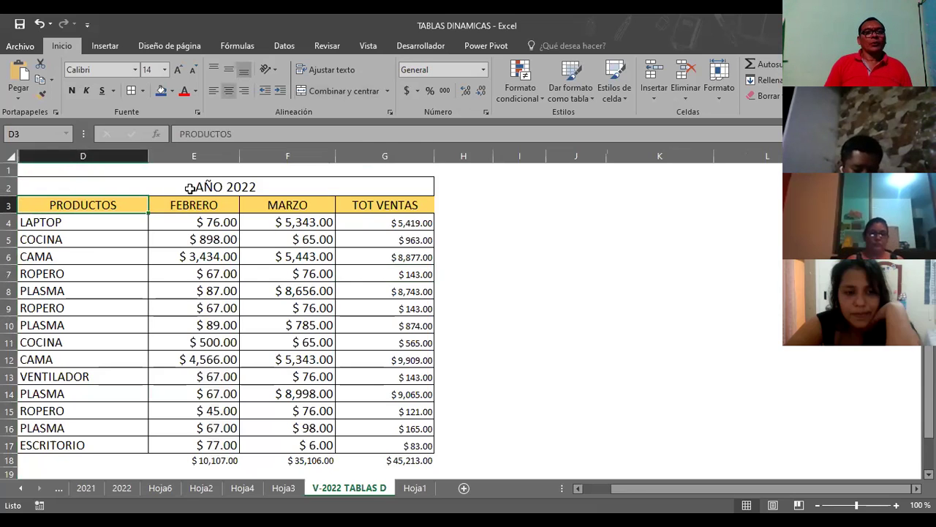
click(149, 152)
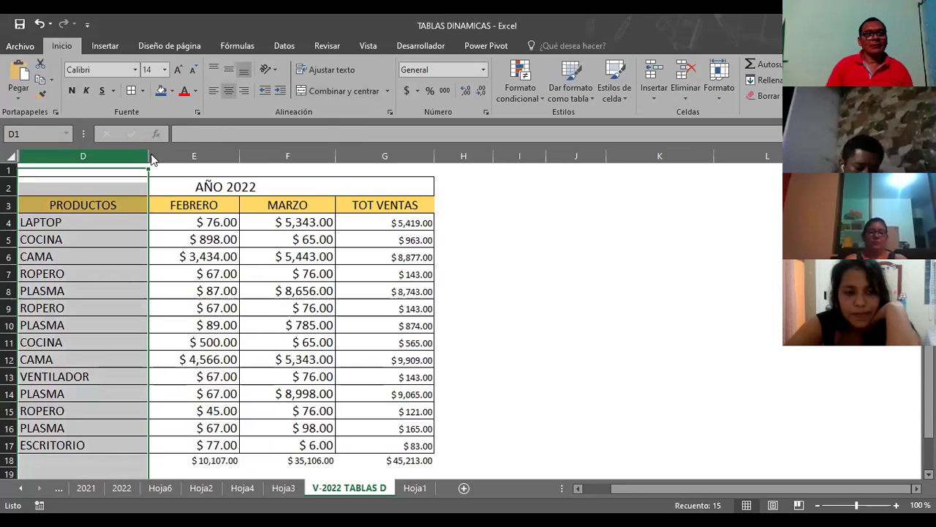
right_click(152, 158)
click(170, 345)
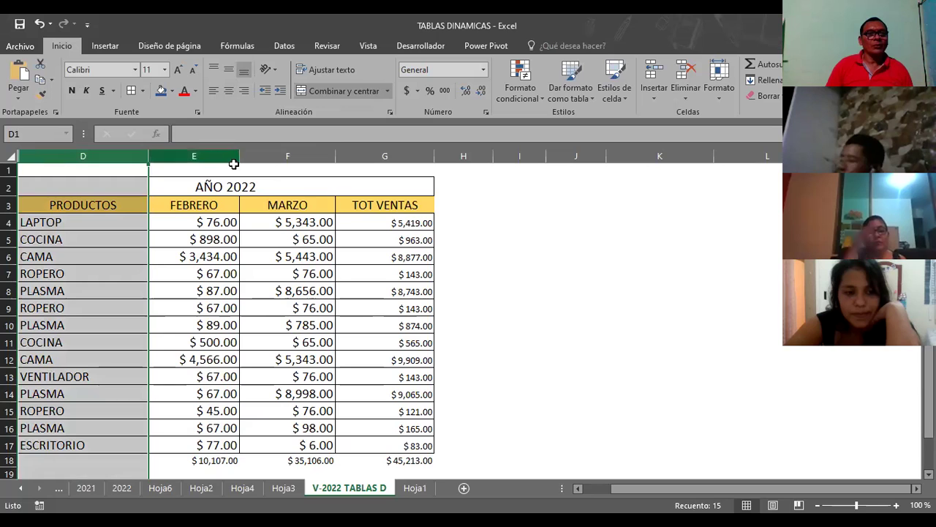
click(308, 156)
click(11, 155)
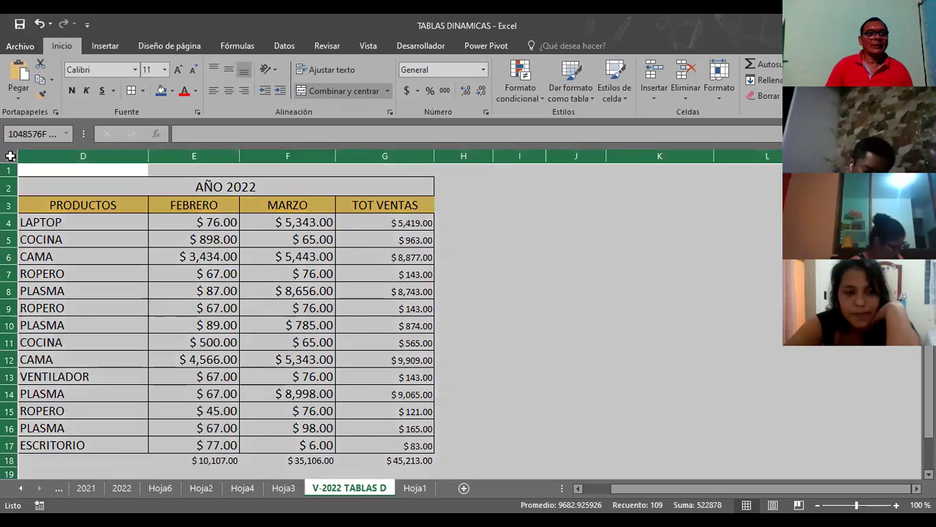
right_click(11, 158)
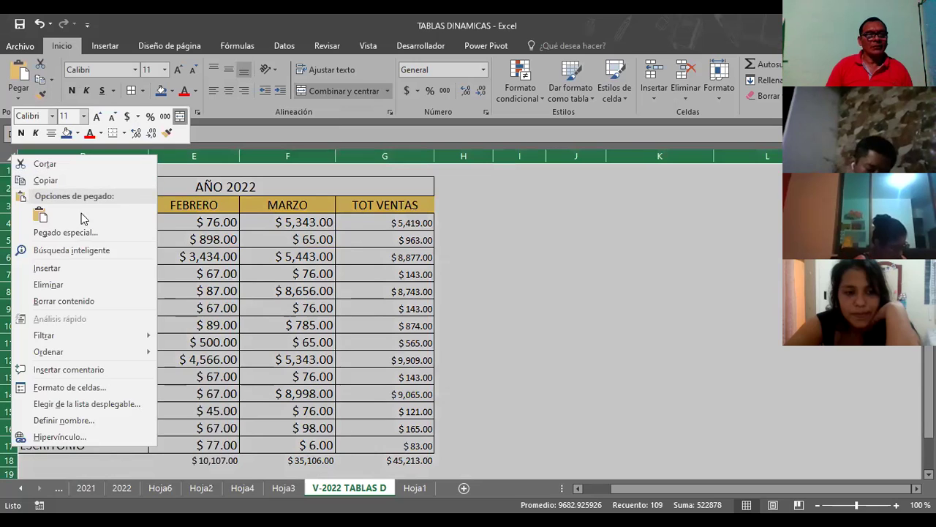
click(184, 164)
click(191, 155)
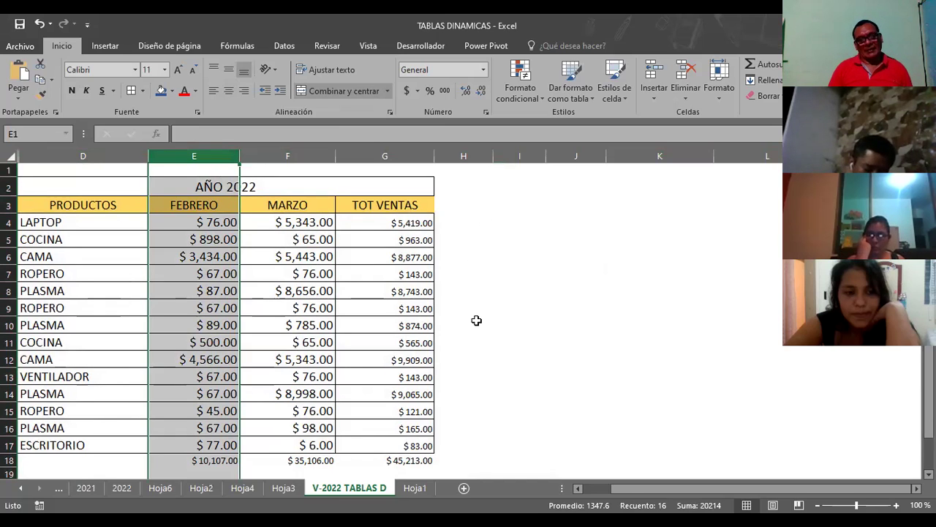
Step: On Hoja4, select rows 1–20 covering the old pivot table
click(281, 488)
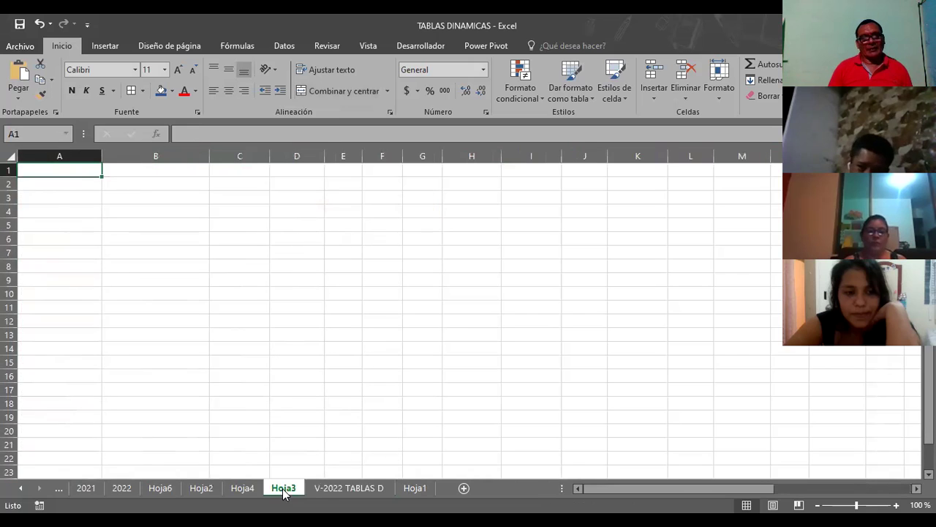
click(242, 488)
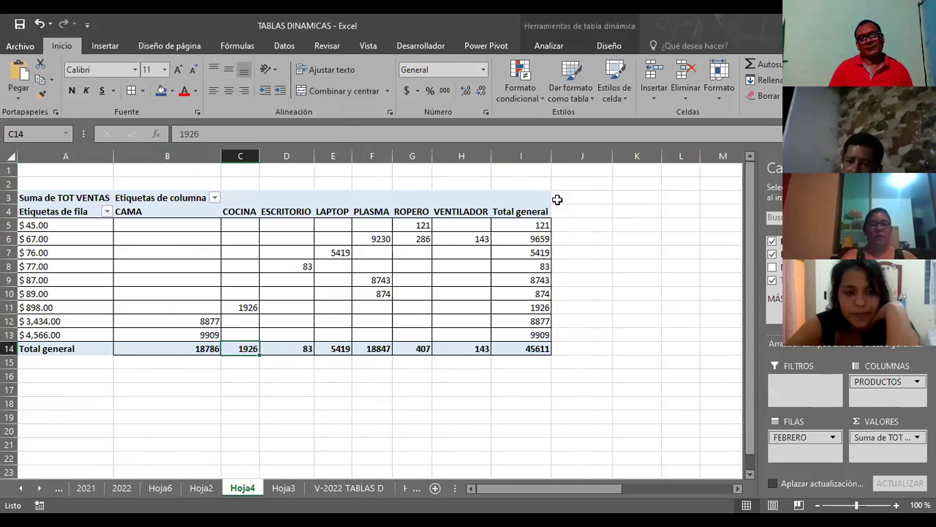
click(11, 173)
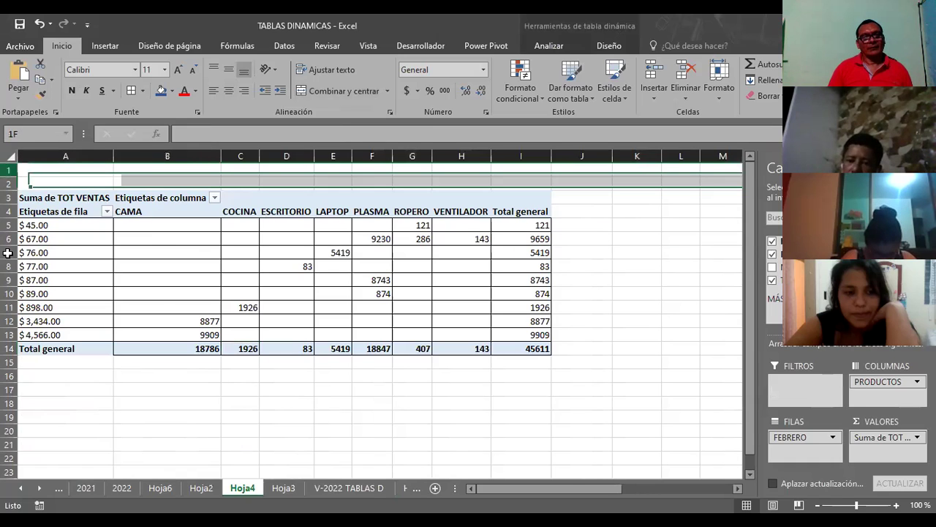
drag(10, 173, 5, 430)
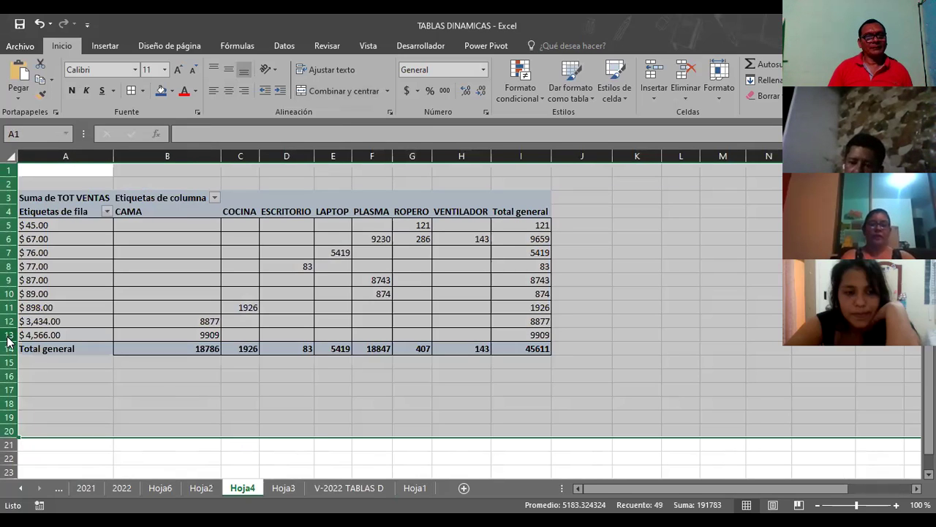
right_click(9, 340)
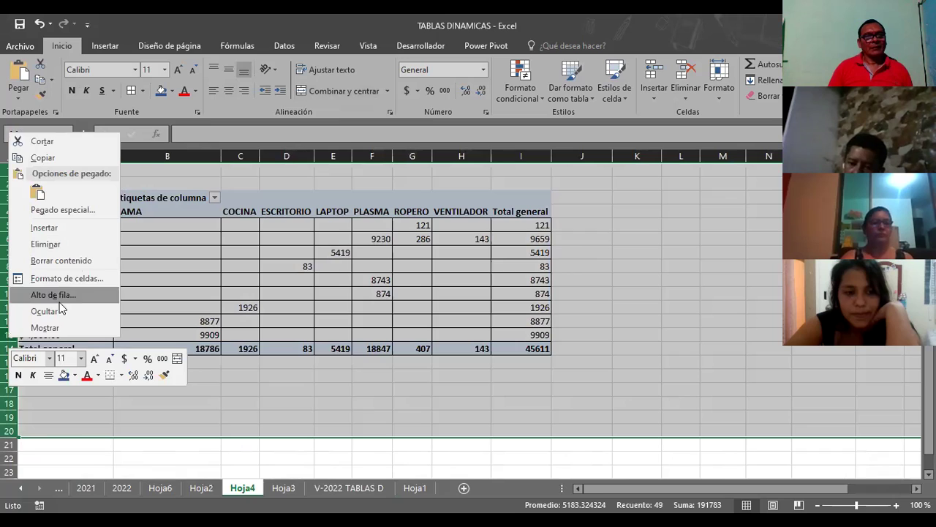
click(52, 330)
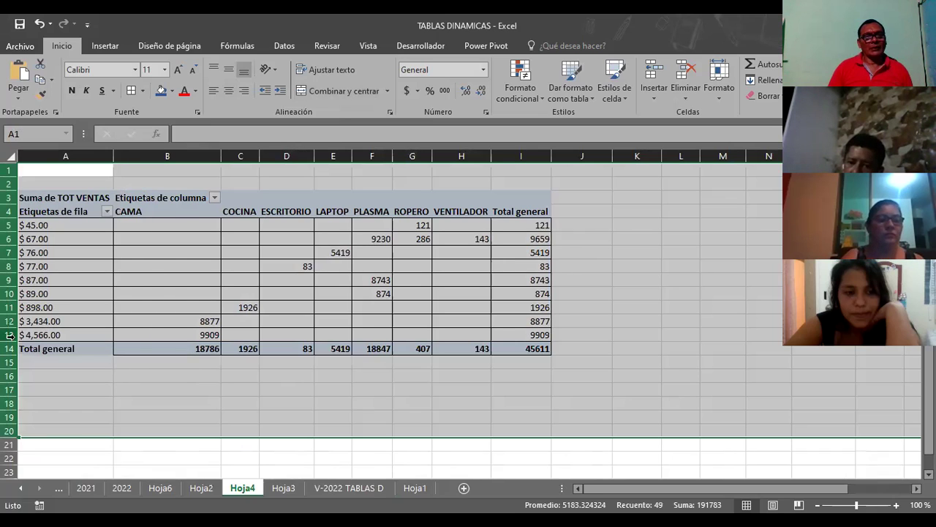
Step: Delete the selected rows with Eliminar, leaving Hoja4 empty
right_click(10, 335)
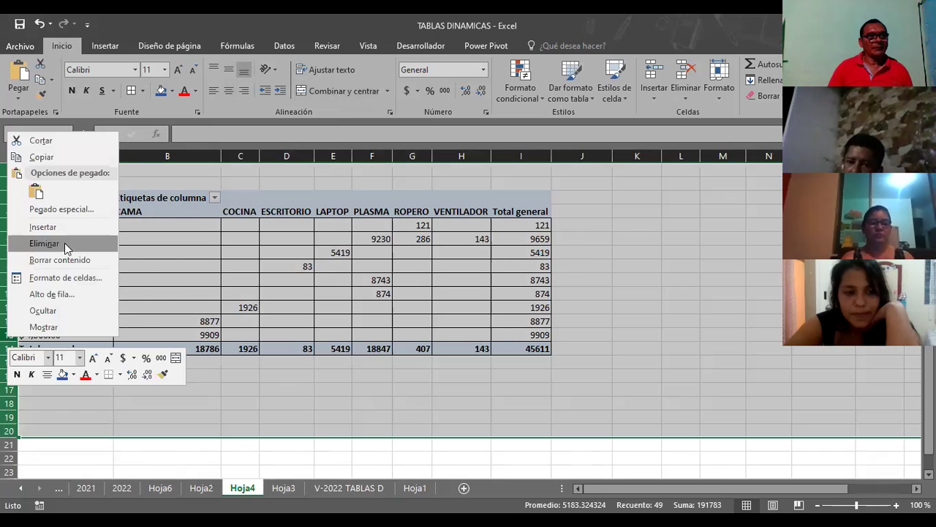
click(65, 243)
click(226, 242)
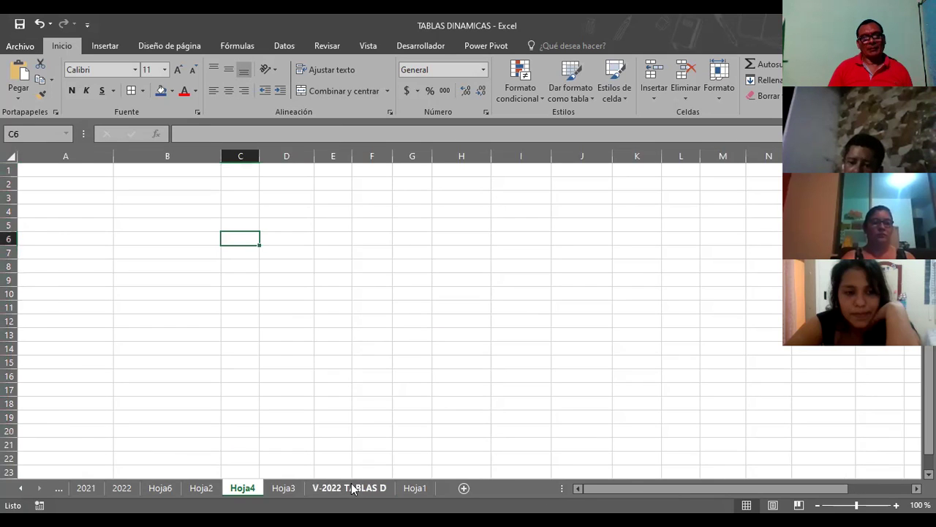
click(349, 487)
Step: Select table columns D through G and unhide any hidden columns among them
click(520, 256)
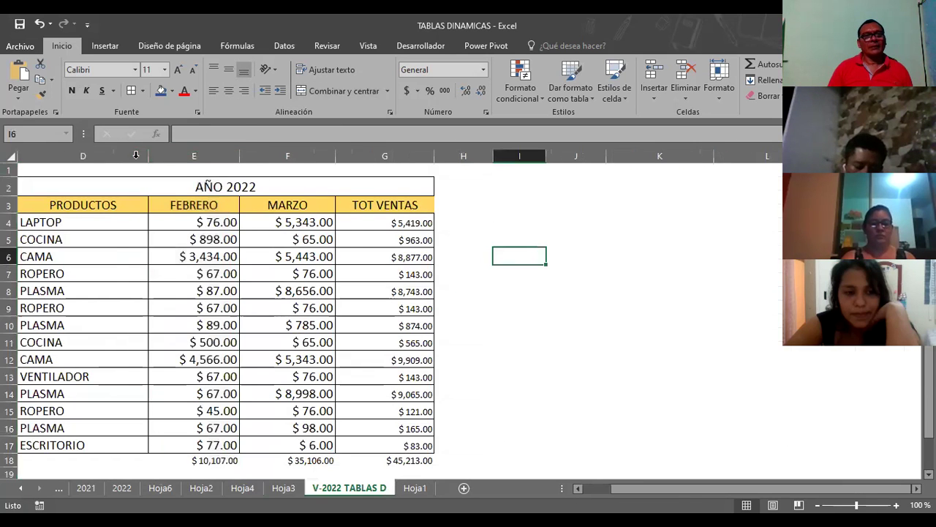
click(136, 156)
click(162, 155)
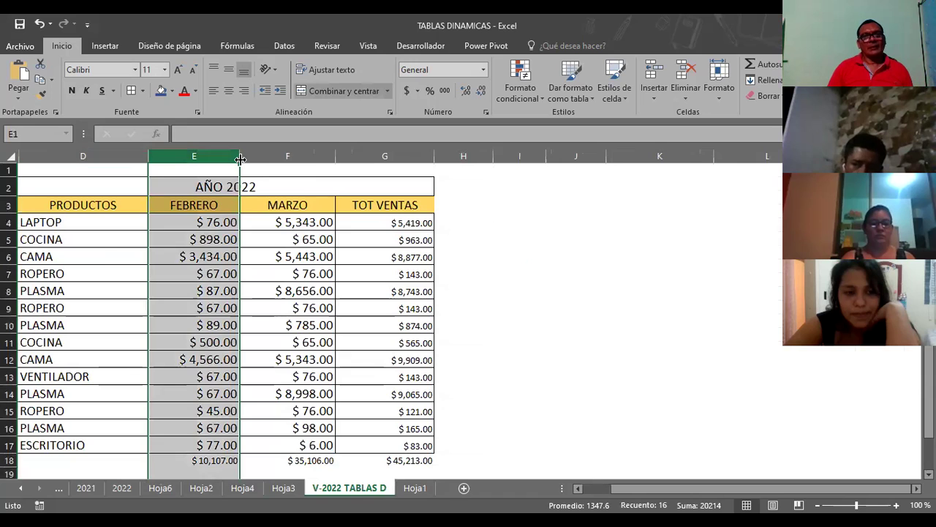
click(245, 156)
drag(95, 156, 148, 157)
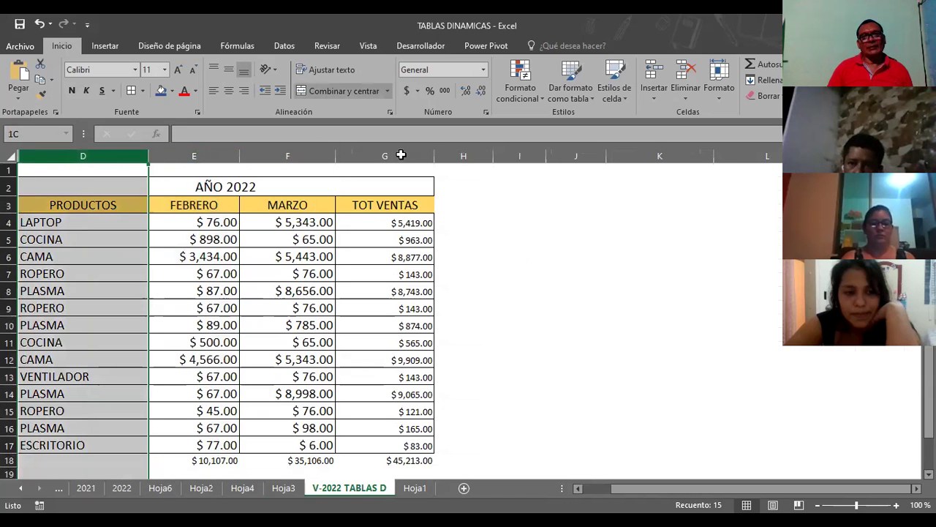
drag(401, 155, 405, 151)
right_click(405, 156)
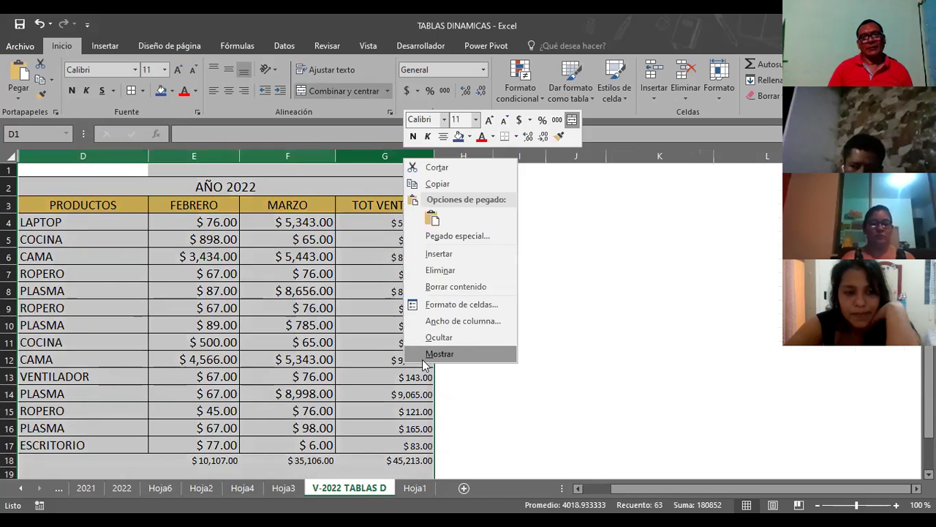
click(439, 354)
click(416, 257)
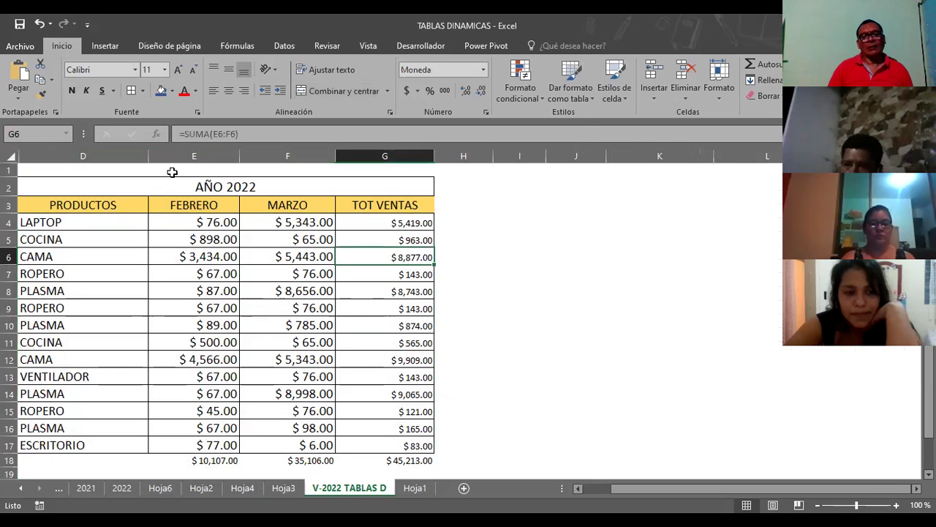
Step: Hide the FEBRERO column and then unhide it again
click(211, 156)
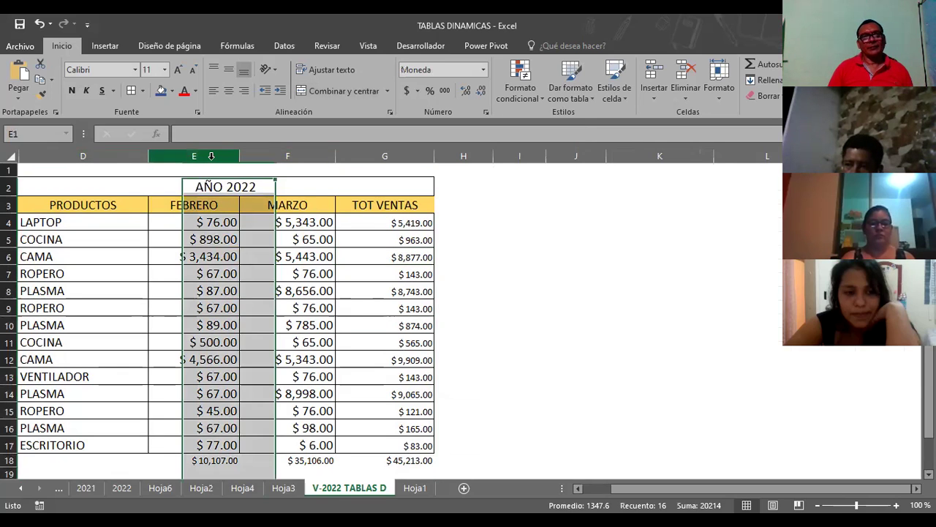
right_click(211, 156)
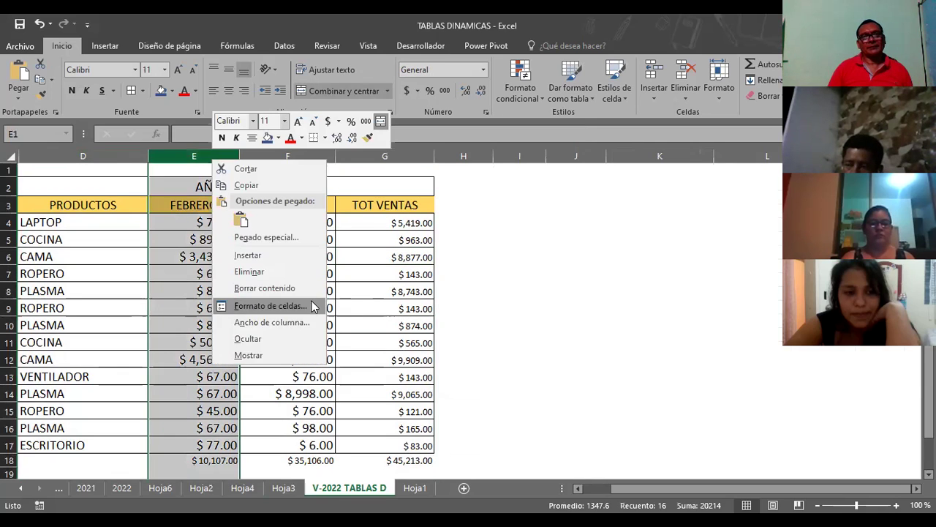
click(279, 339)
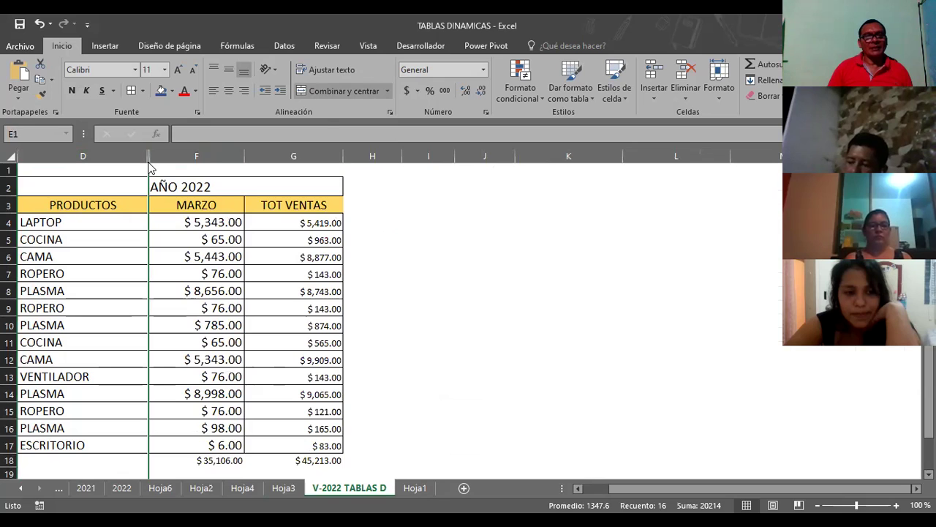
right_click(149, 162)
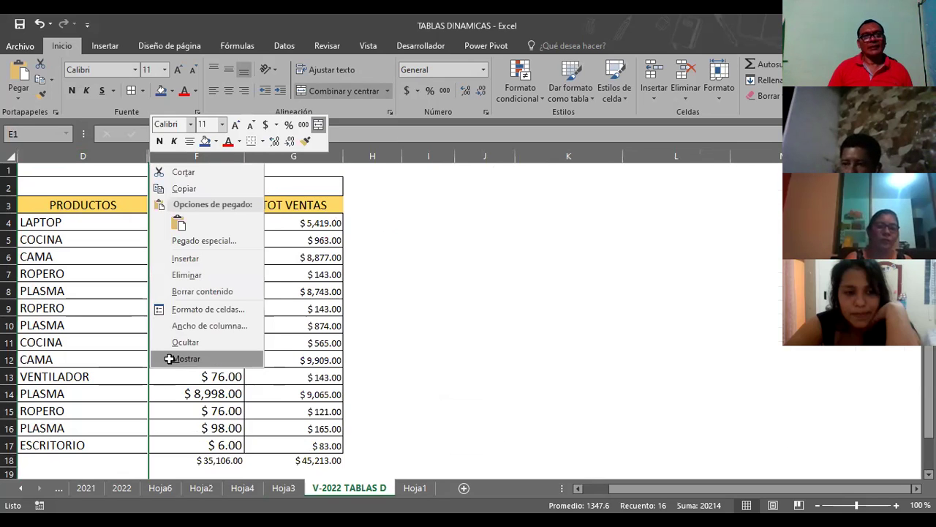
click(169, 358)
click(486, 238)
Step: Hide the MARZO column with Ocultar
click(344, 154)
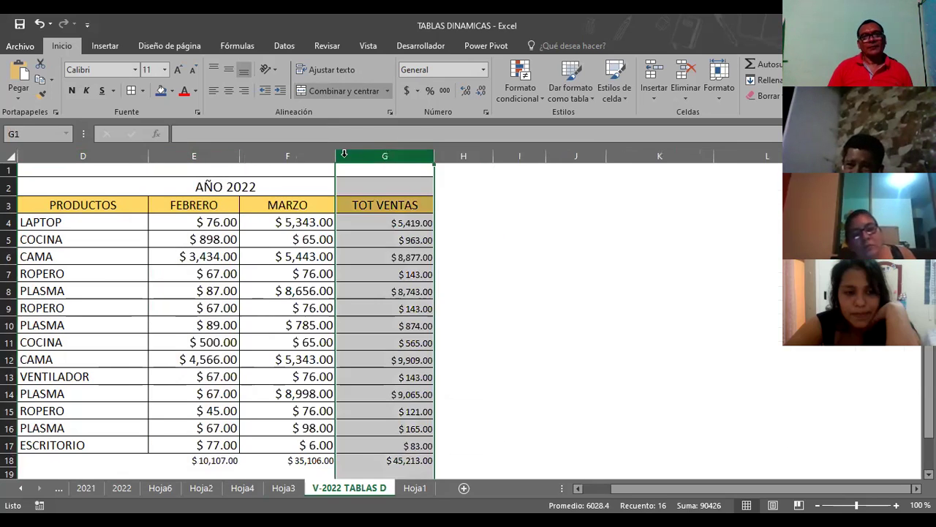
ctrl+click(124, 155)
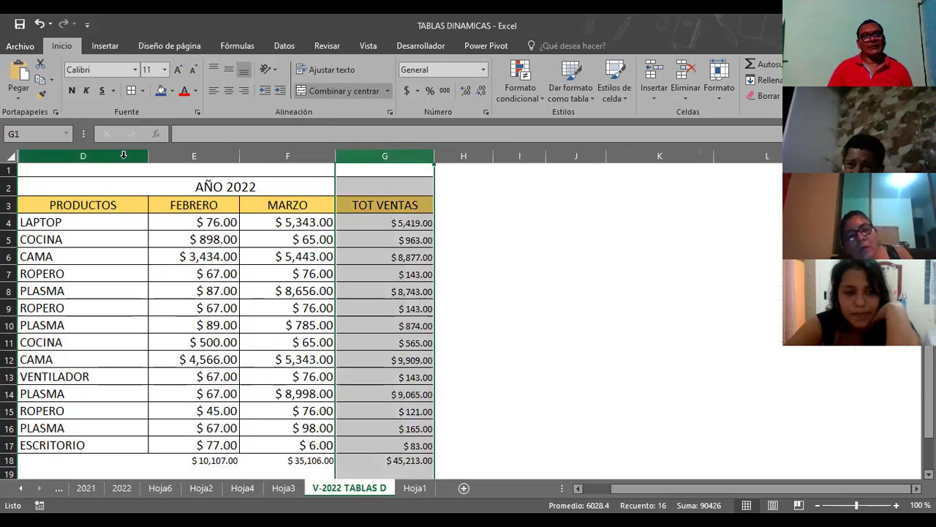
click(124, 155)
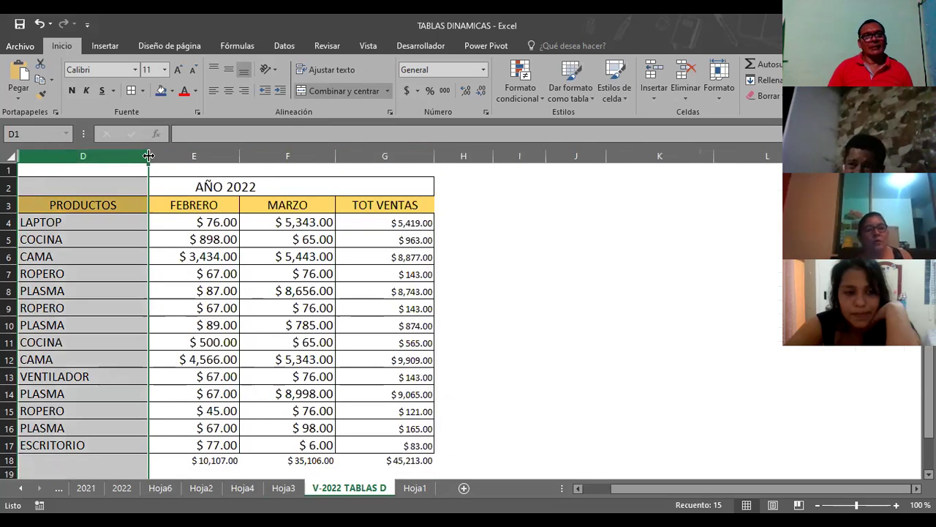
click(313, 190)
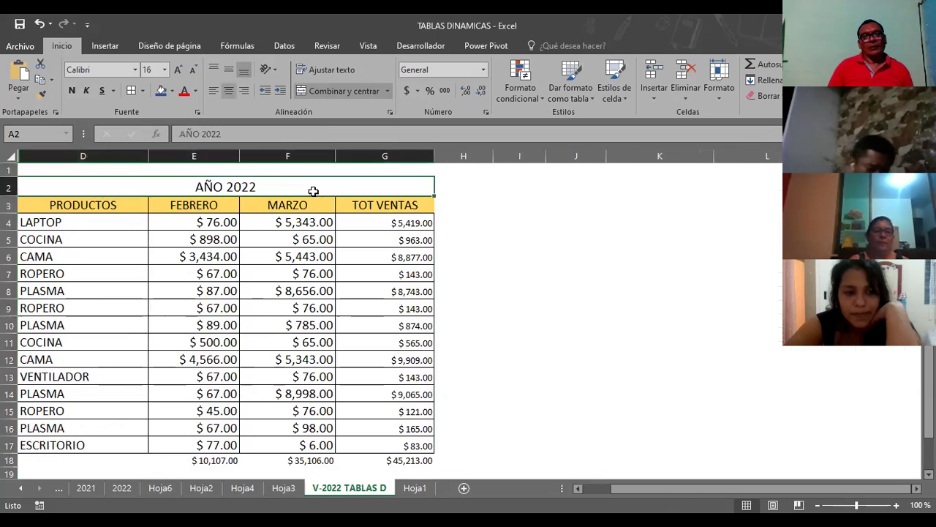
click(272, 205)
click(287, 157)
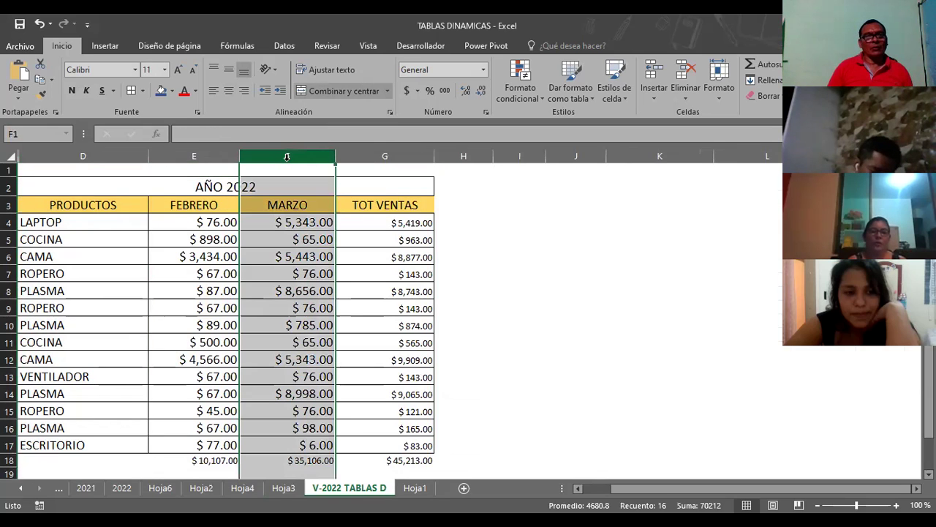
right_click(287, 156)
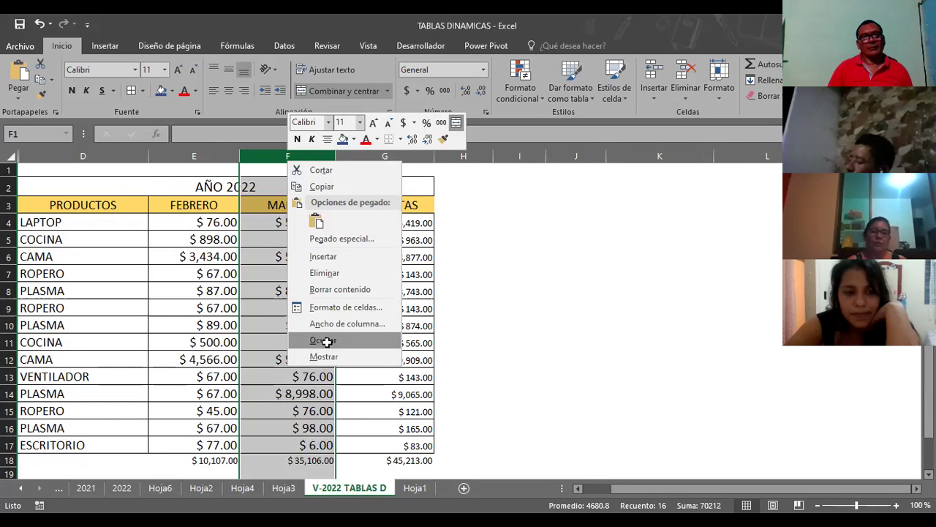
click(323, 341)
click(423, 255)
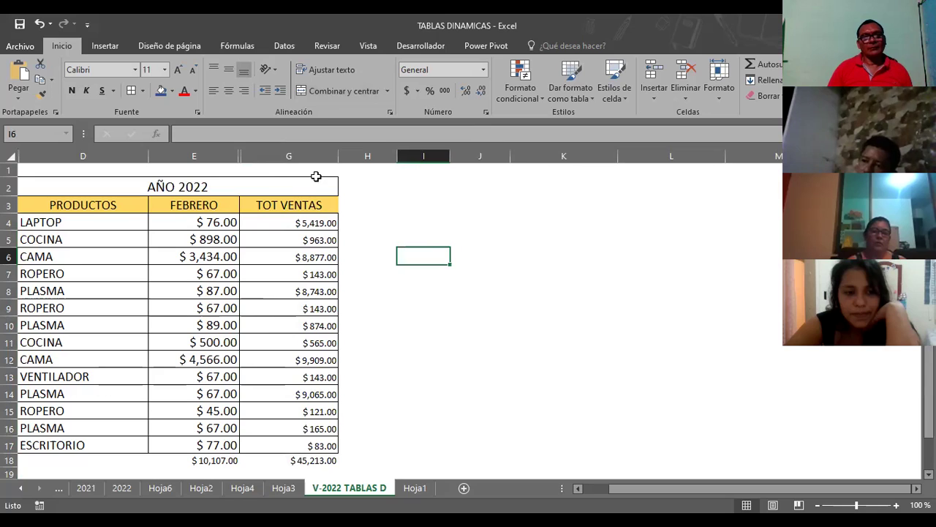
Step: Unhide MARZO, widen the PRODUCTOS, FEBRERO and MARZO columns, and unhide any hidden columns in D–J
double_click(215, 155)
drag(149, 155, 179, 155)
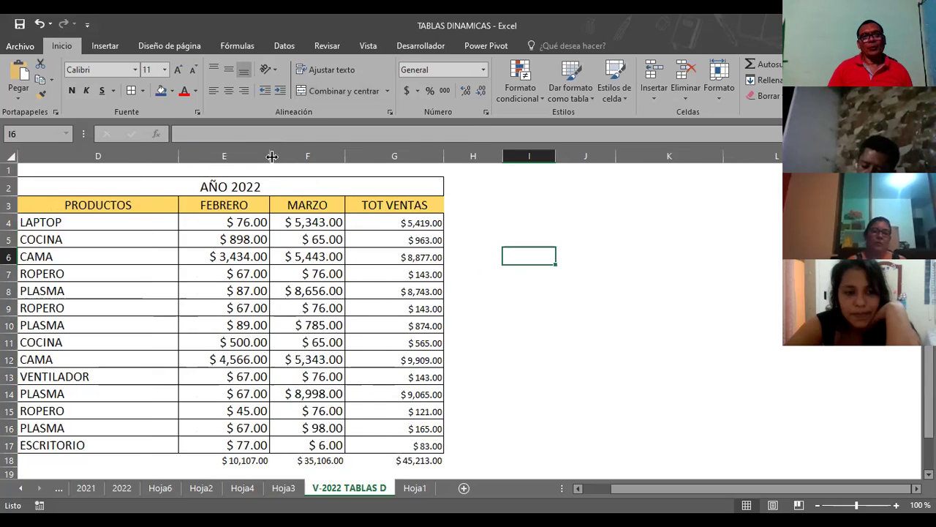
drag(374, 160, 390, 156)
click(174, 156)
drag(178, 162, 191, 162)
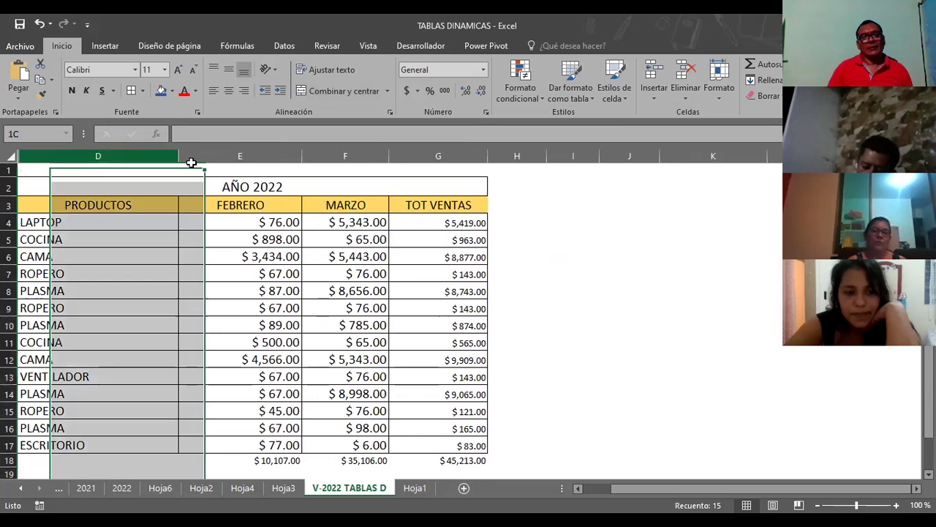
drag(509, 157, 660, 142)
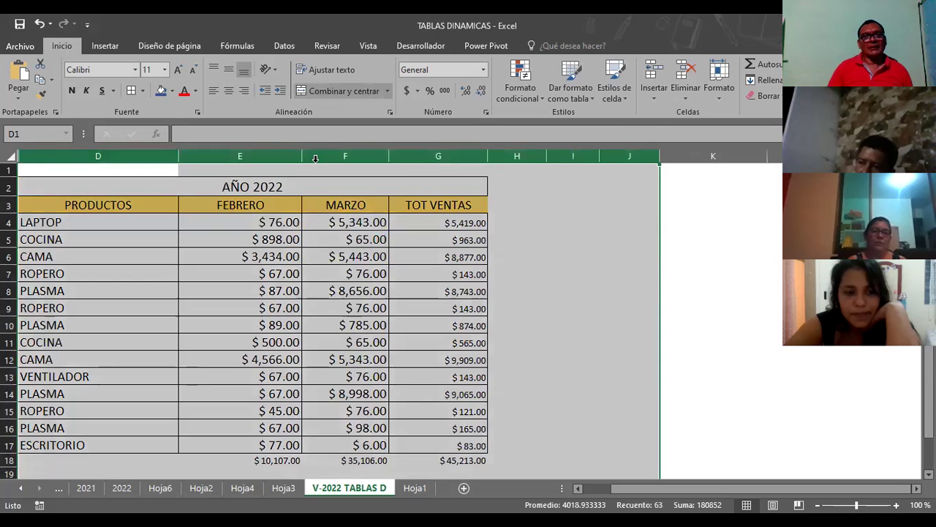
right_click(318, 166)
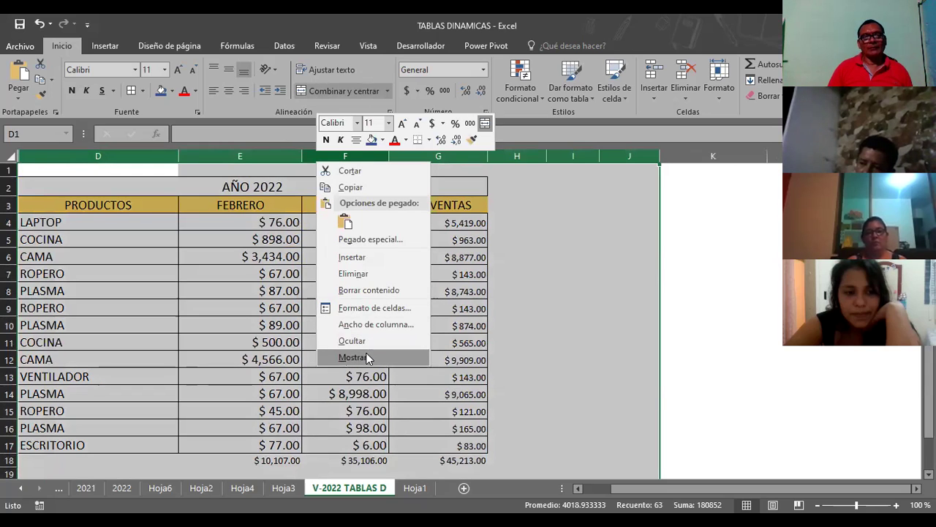
click(368, 358)
click(98, 202)
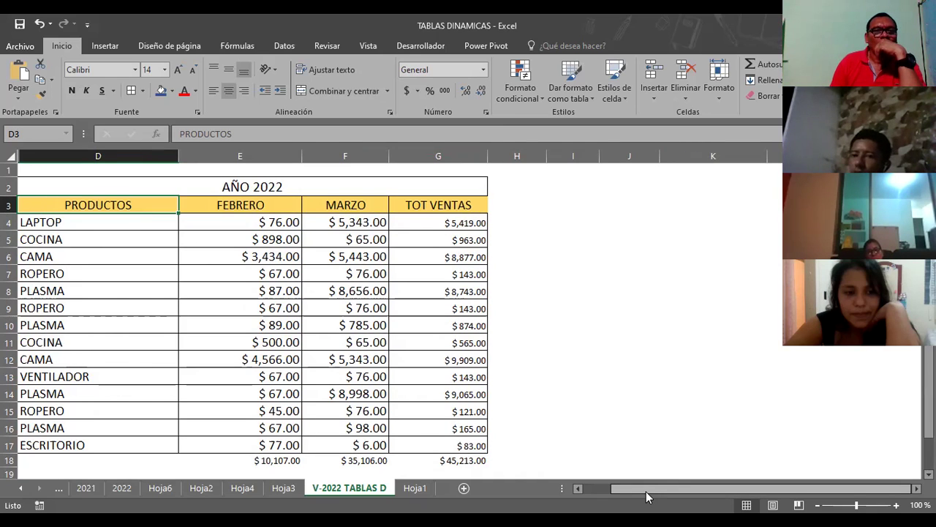
Step: Unhide the DEPARTAMENTO and NOMBRE columns at the sheet's left edge
drag(648, 490, 669, 490)
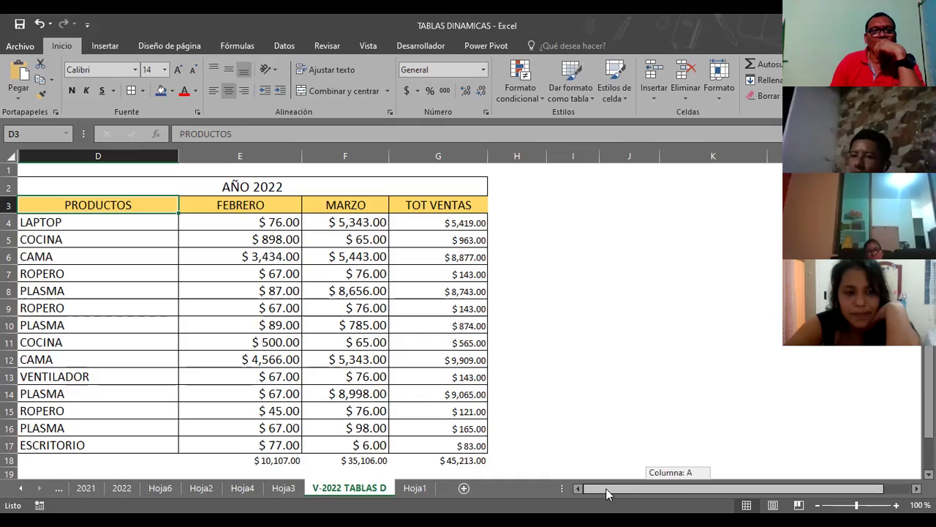
click(650, 489)
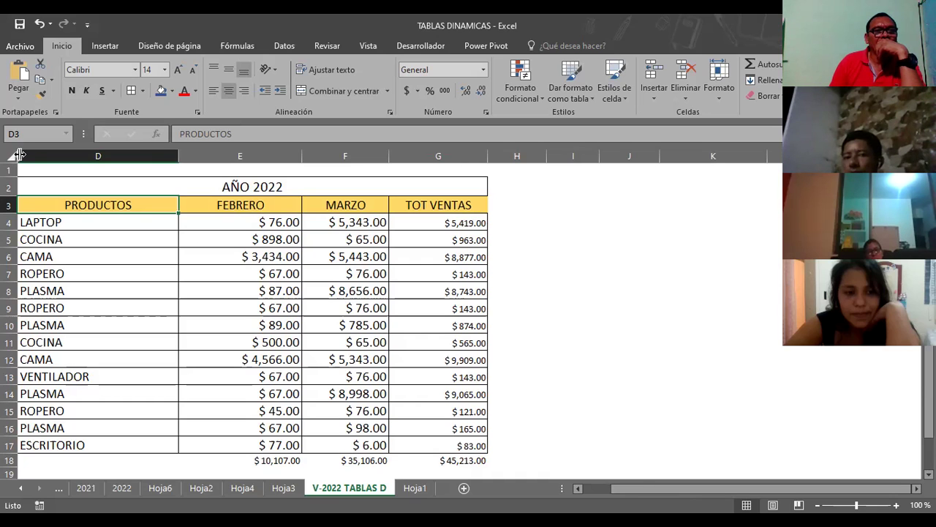
right_click(22, 158)
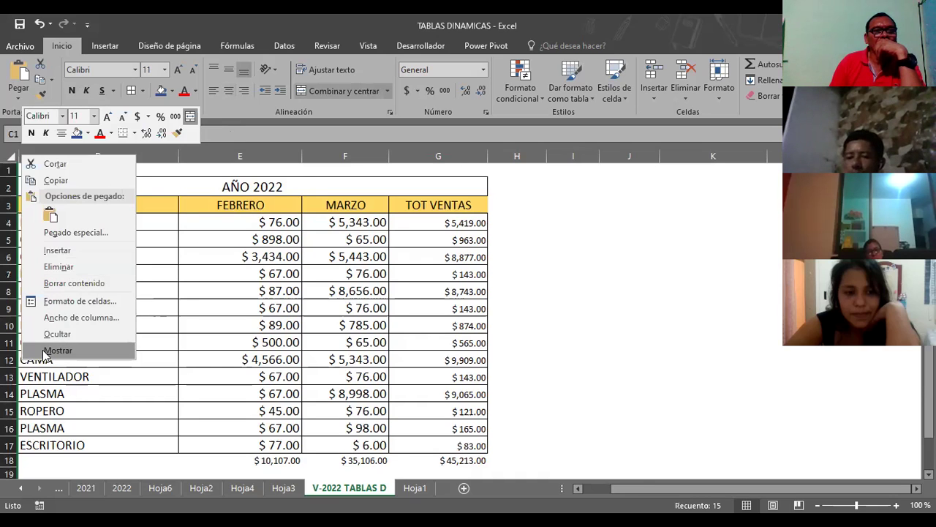
click(57, 350)
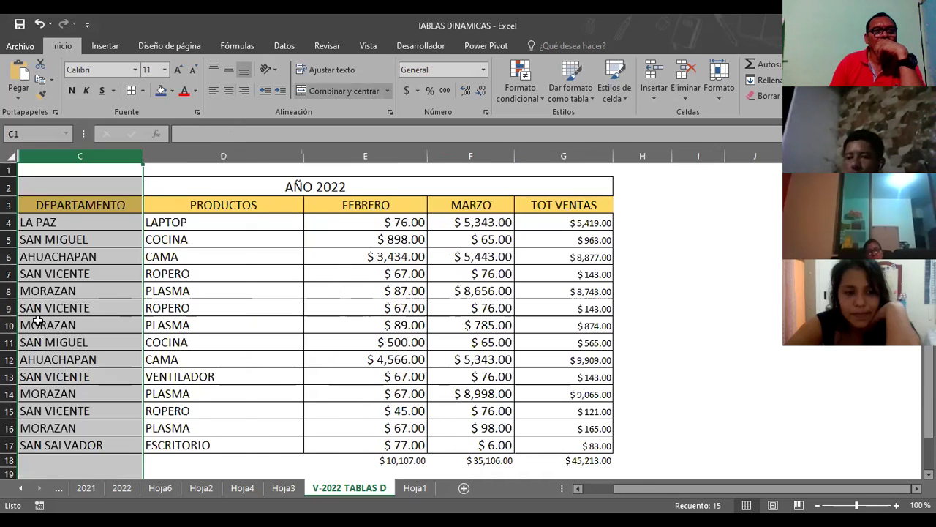
click(17, 156)
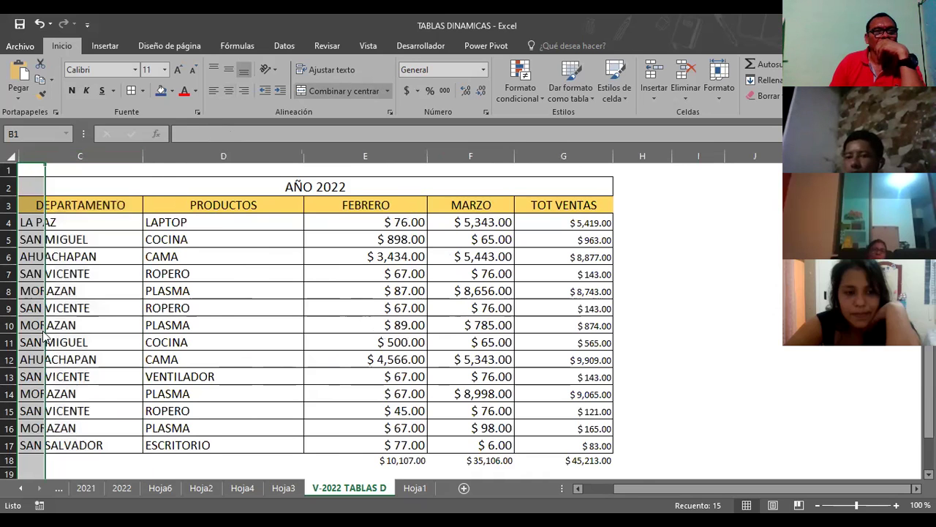
right_click(21, 157)
click(44, 351)
click(207, 274)
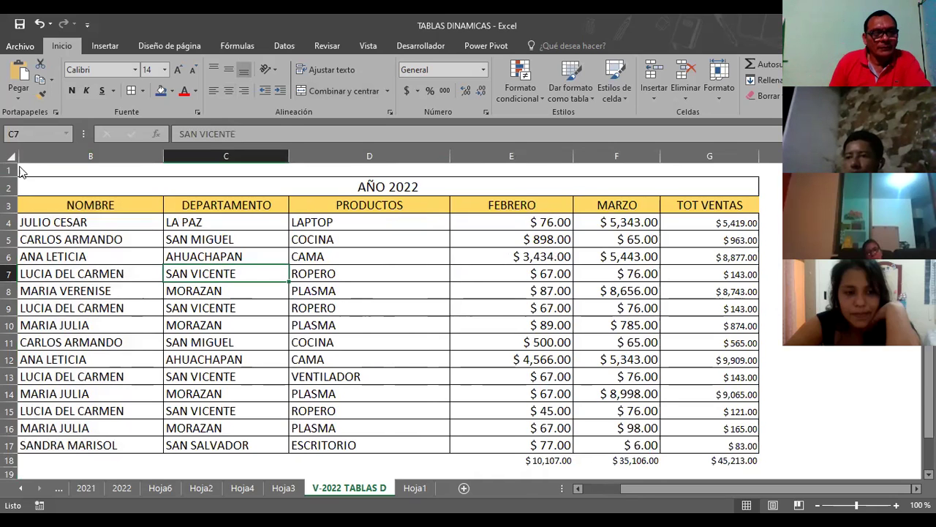
Step: Unhide the CODIGO column and select the MARZO and TOT VENTAS data F3:G17
right_click(20, 157)
click(43, 352)
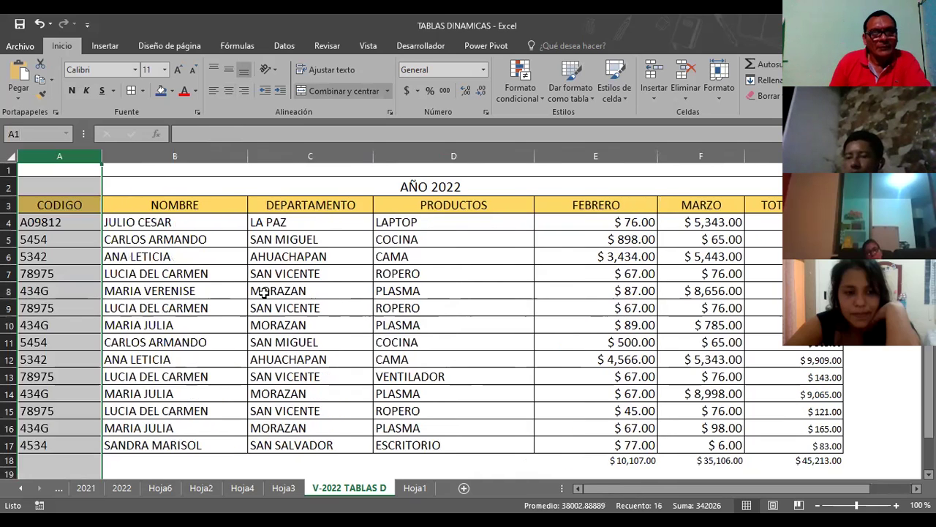
click(264, 291)
click(335, 239)
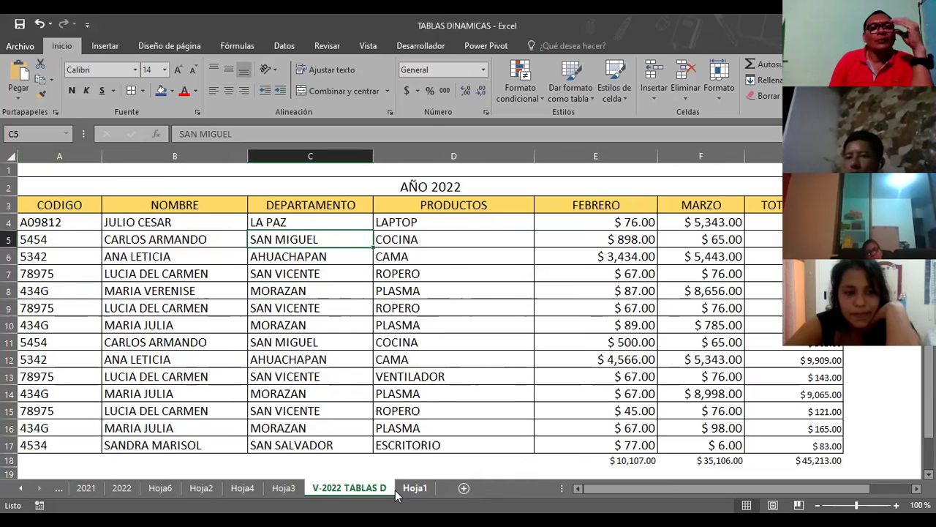
mouse_move(63, 205)
mouse_down()
mouse_move(719, 194)
mouse_move(804, 460)
mouse_up()
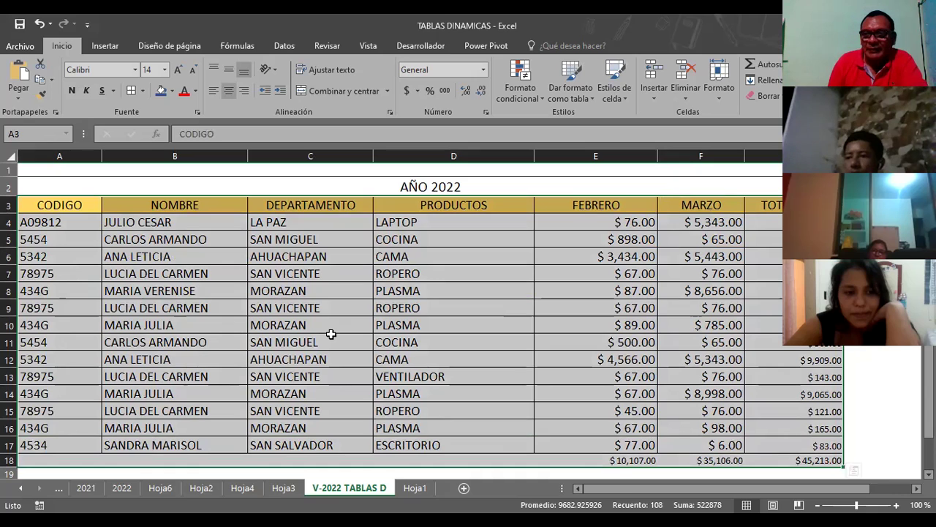
click(305, 293)
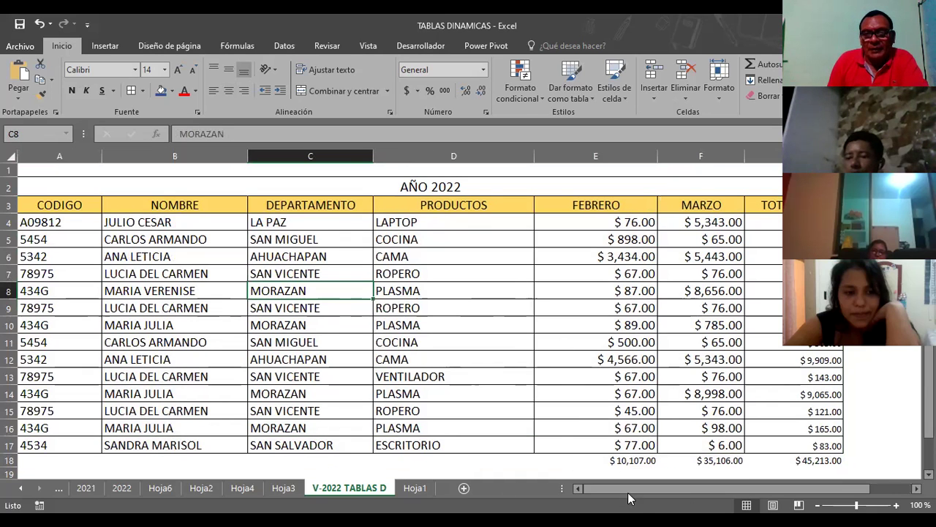
drag(634, 489, 670, 489)
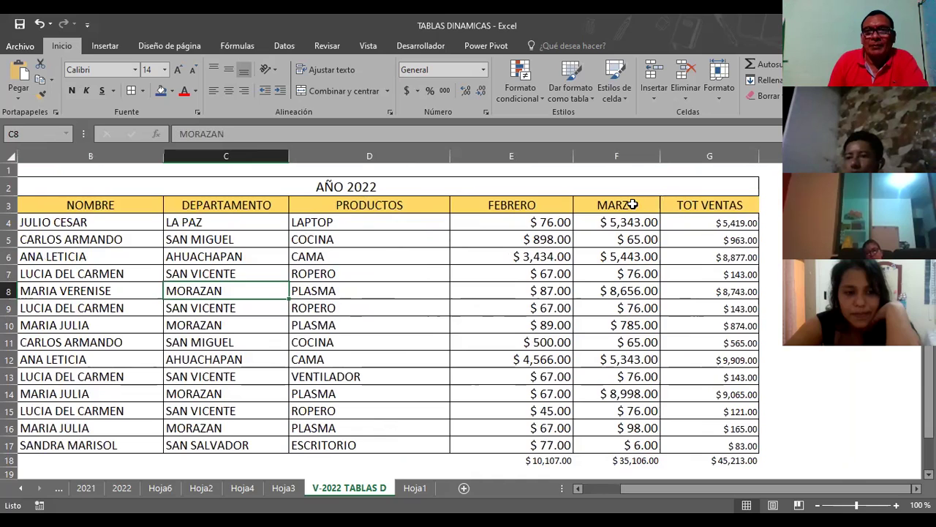
drag(633, 205, 694, 441)
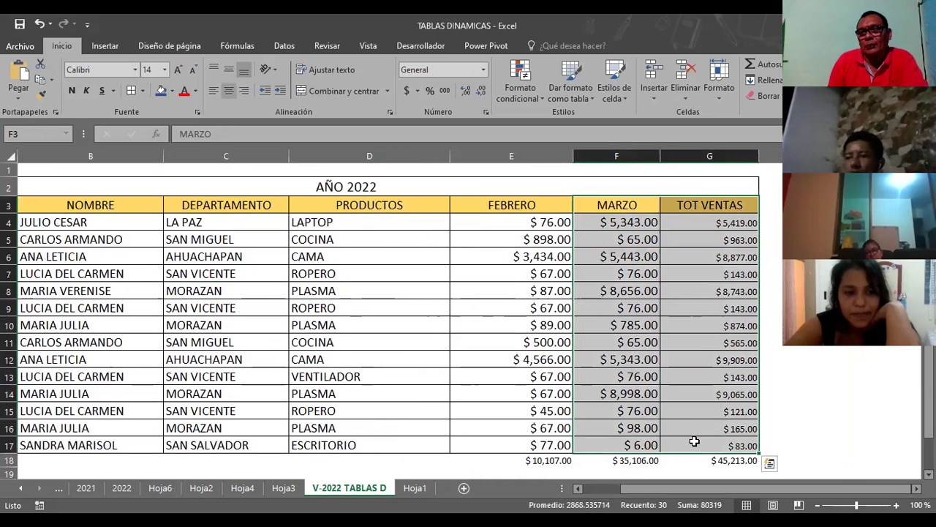
Step: Select the FEBRERO-to-TOT VENTAS data and insert a Tabla dinámica on a new sheet, Hoja5
click(514, 210)
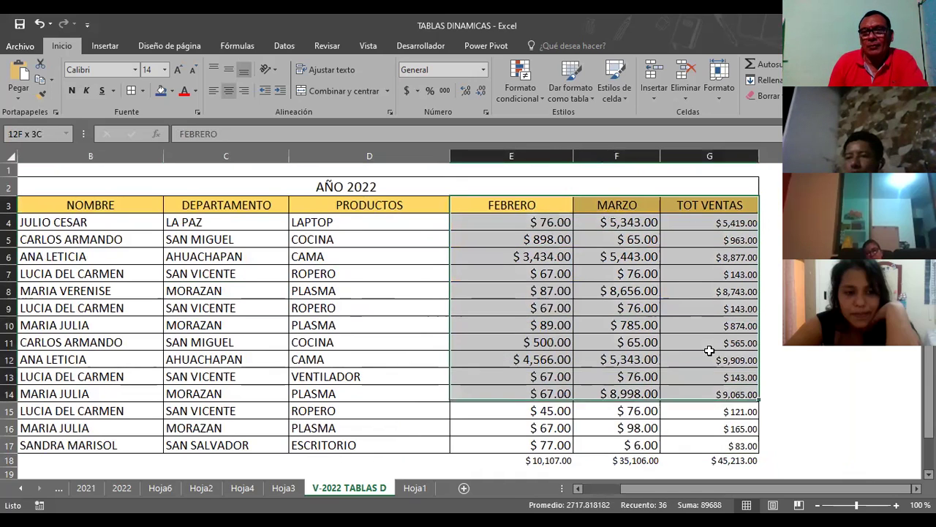
drag(515, 210, 712, 447)
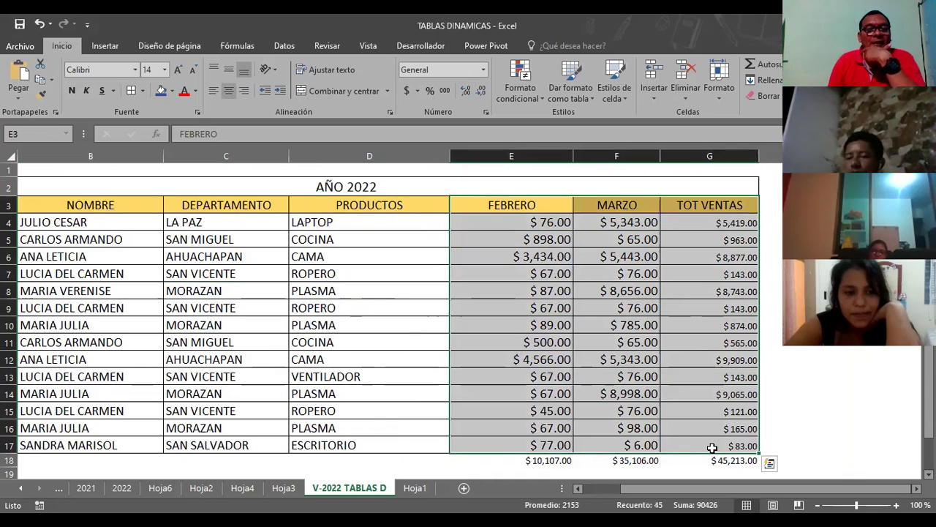
click(286, 46)
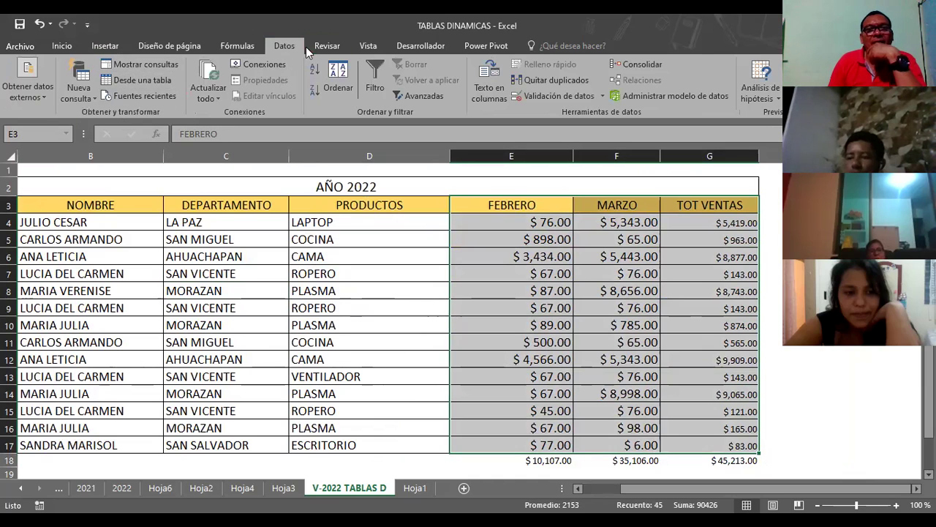
click(106, 47)
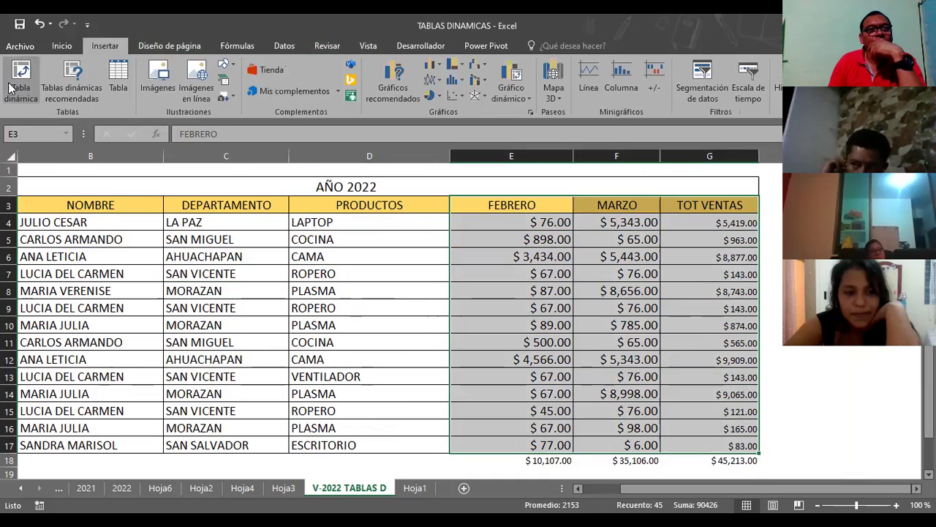
click(16, 80)
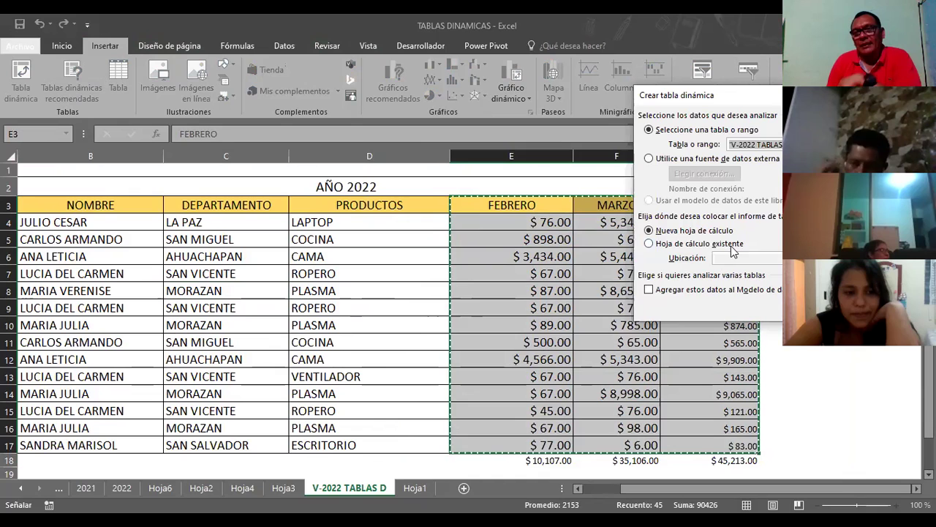
click(716, 269)
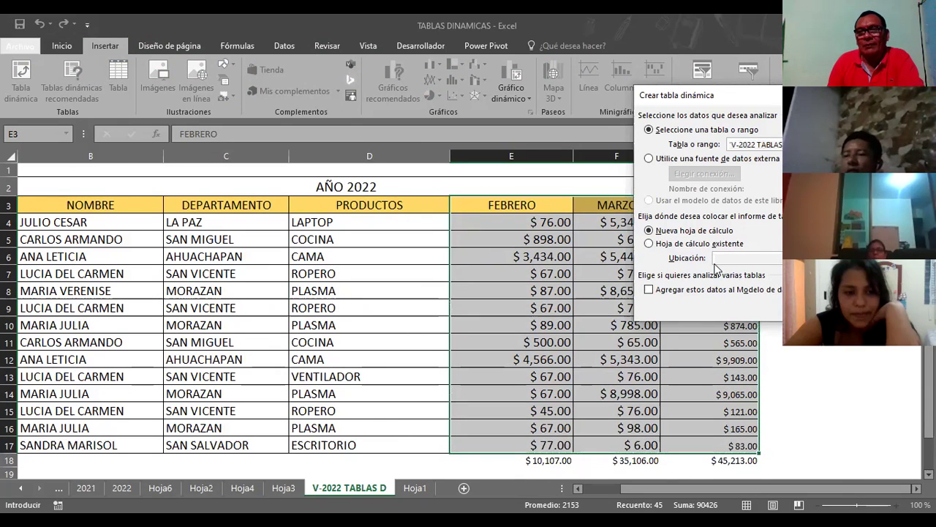
key(Return)
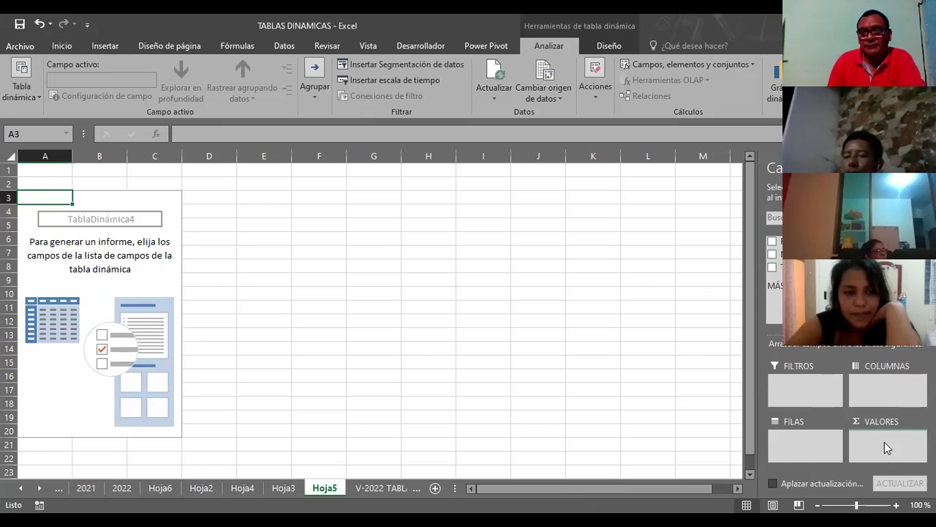
Step: Add TOT VENTAS to VALORES as Suma de TOT VENTAS
drag(885, 448, 885, 448)
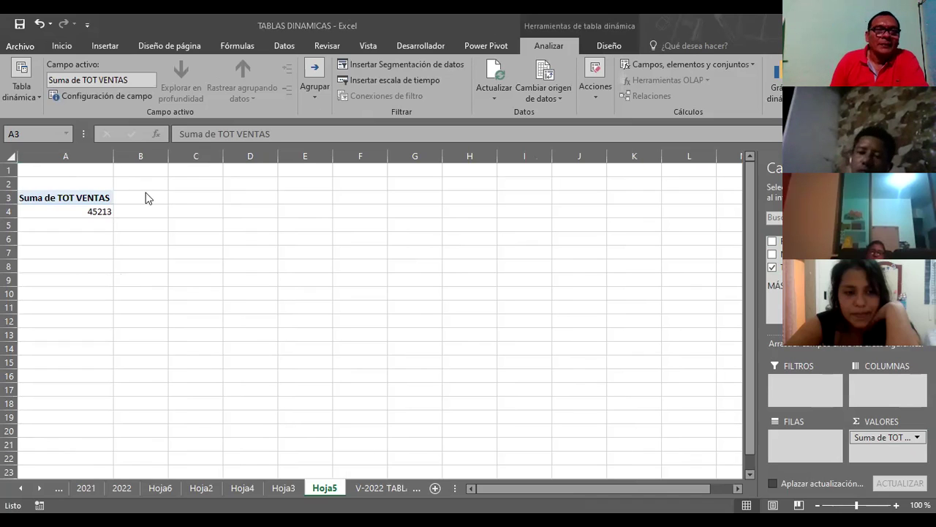
click(60, 198)
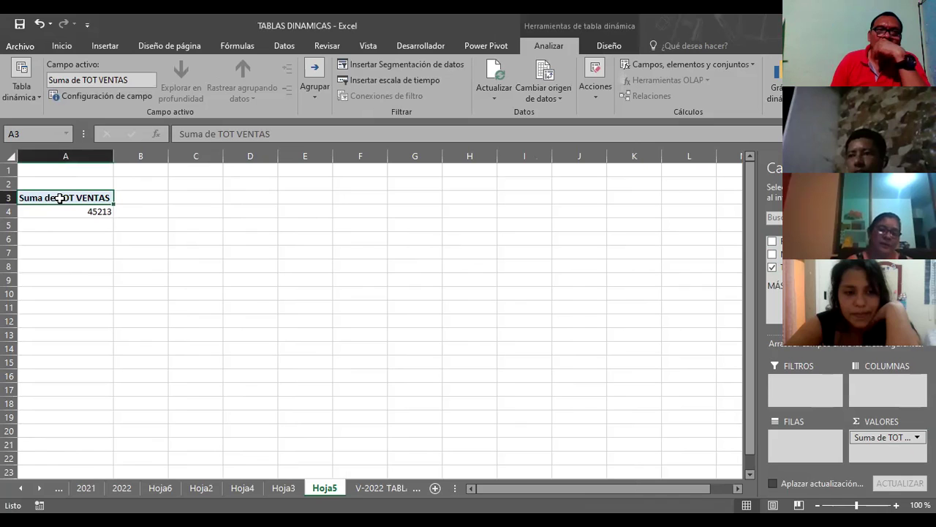
right_click(61, 199)
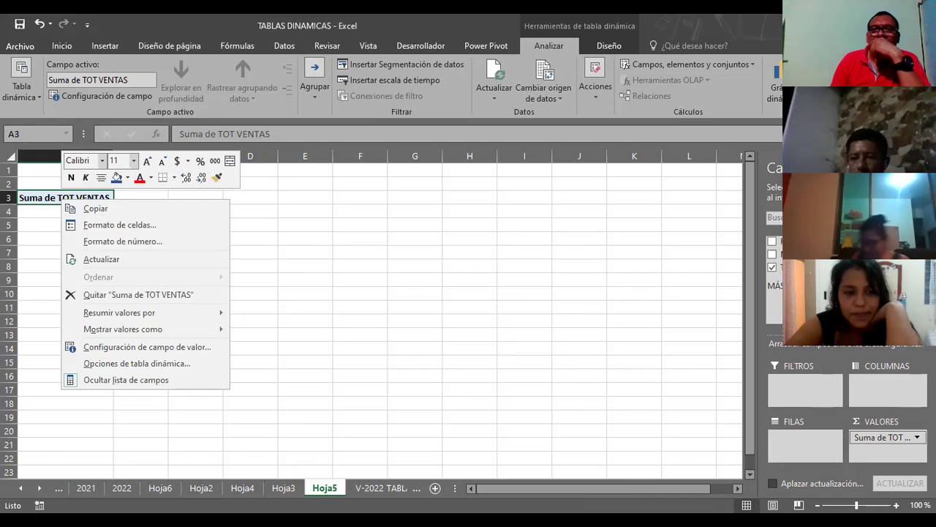
Step: Add FEBRERO to FILAS, then move it to COLUMNAS
drag(782, 241, 803, 439)
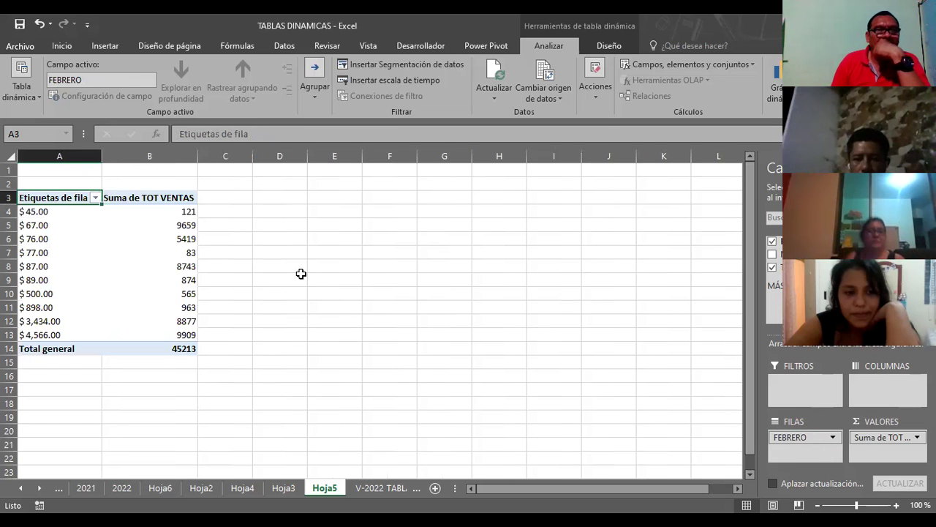
click(95, 197)
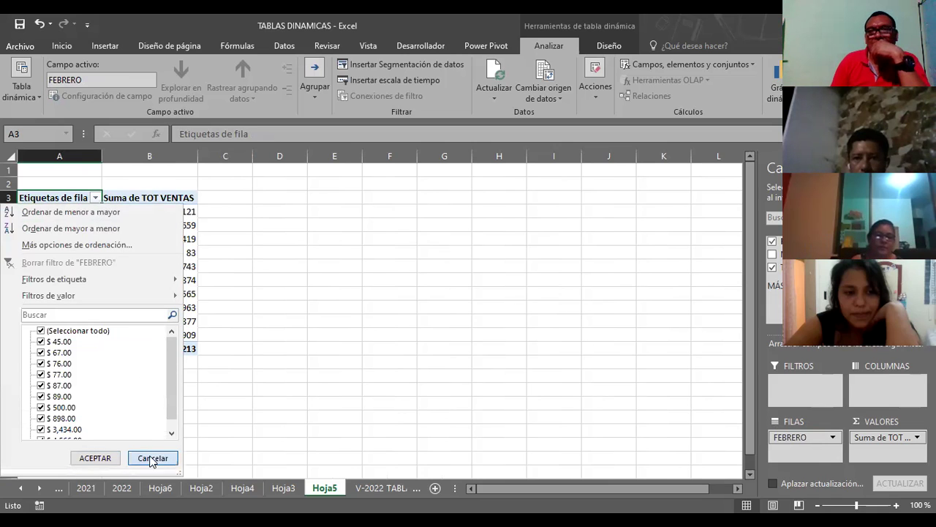
click(172, 458)
drag(797, 437, 887, 382)
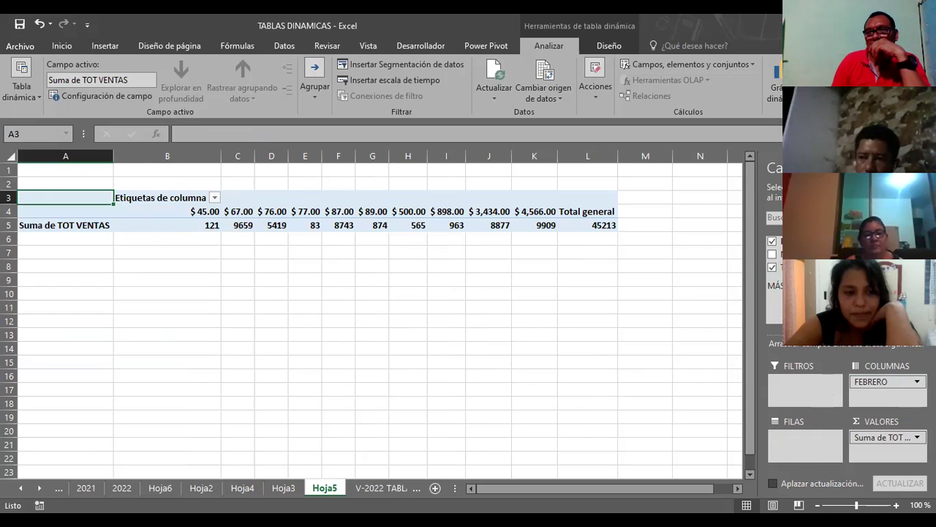
Step: Place MARZO beneath FEBRERO in COLUMNAS and review the first pivot total, 121
drag(780, 254, 871, 396)
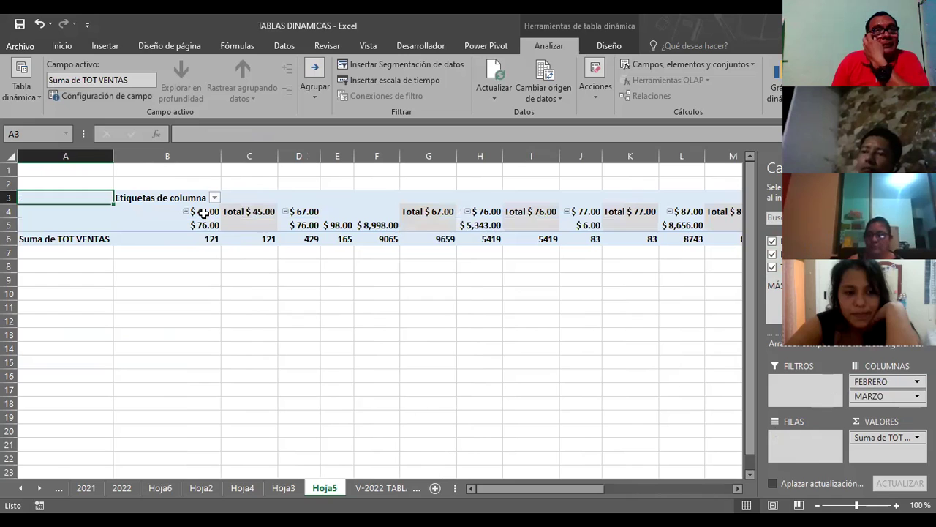
click(189, 242)
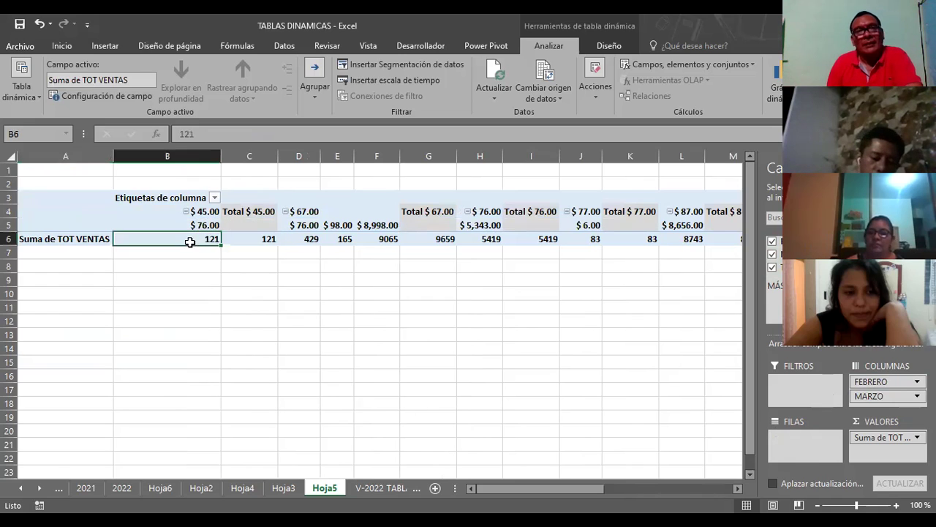
mouse_move(190, 242)
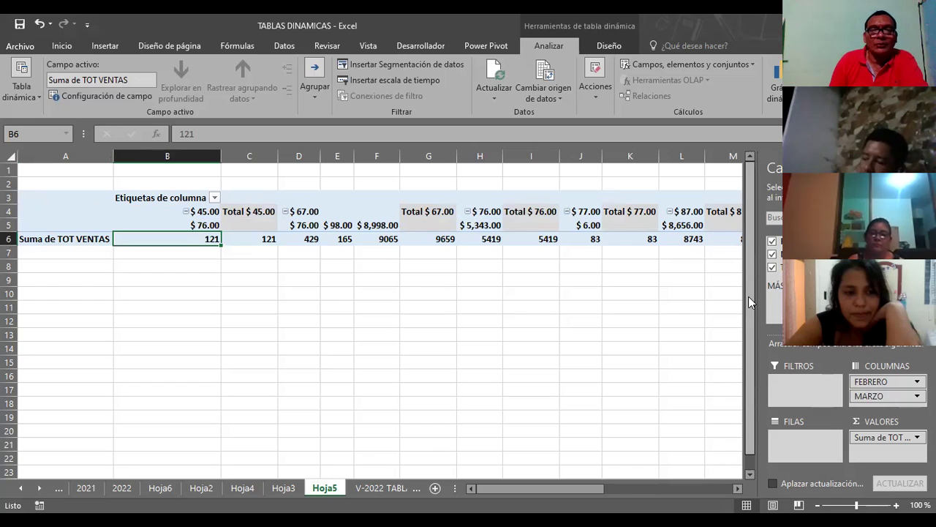
mouse_move(520, 487)
mouse_down()
mouse_move(705, 476)
mouse_move(468, 486)
mouse_move(716, 471)
mouse_up()
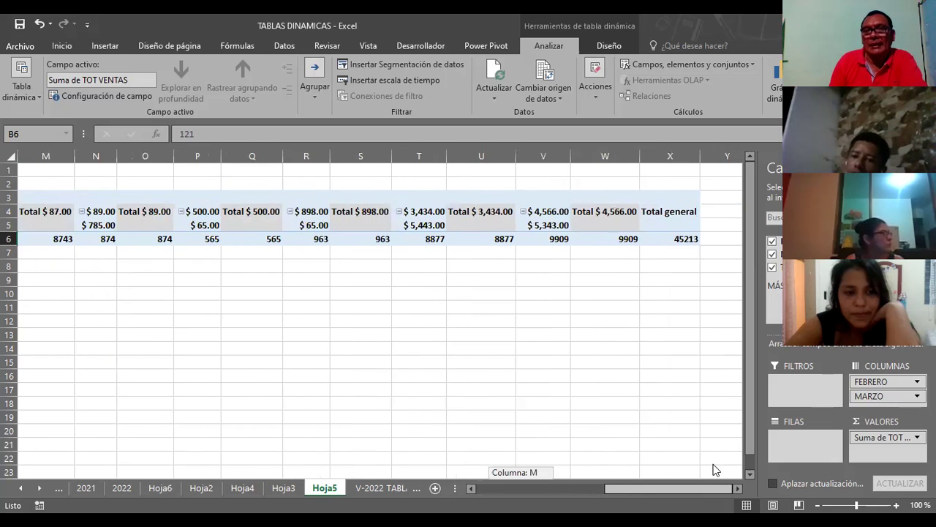
click(386, 488)
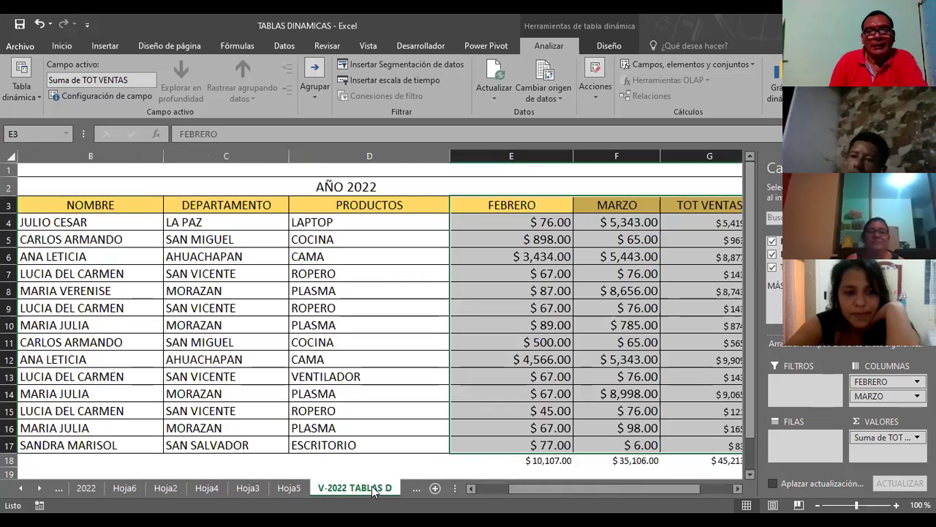
click(710, 459)
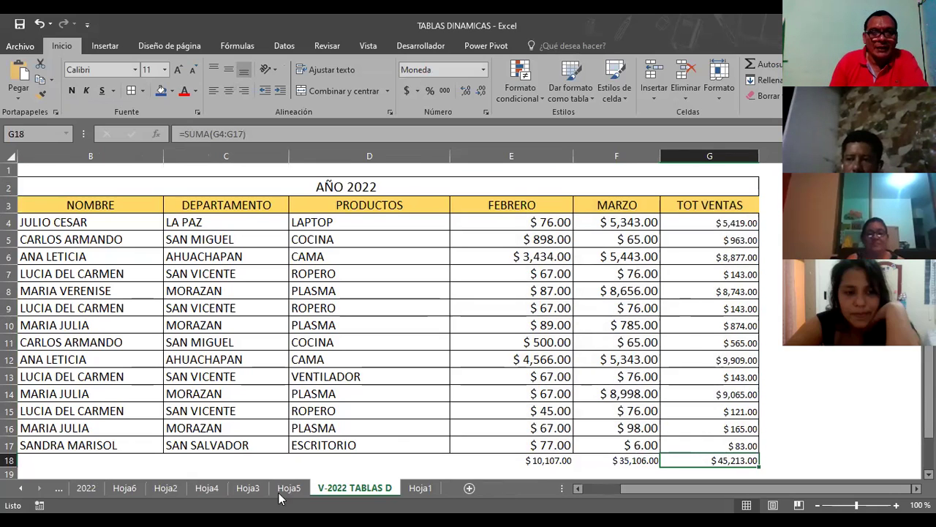
click(255, 491)
click(213, 489)
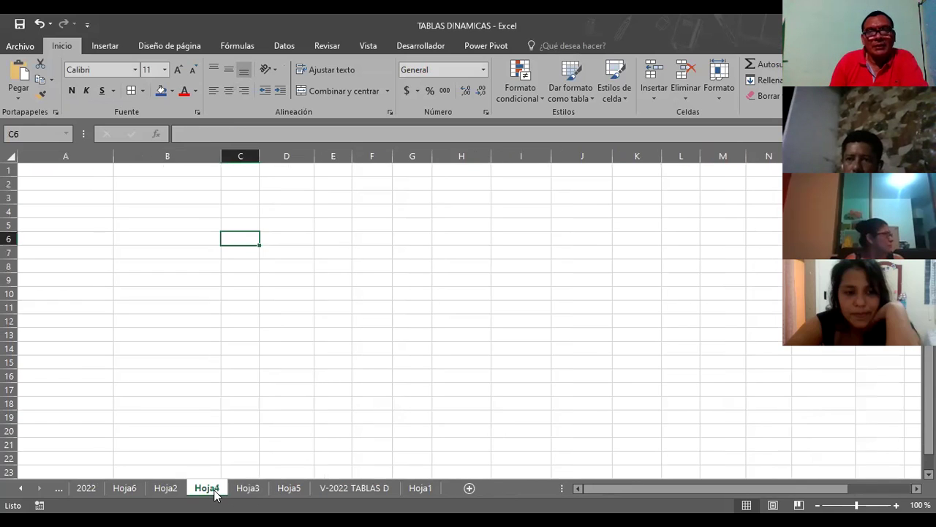
click(288, 489)
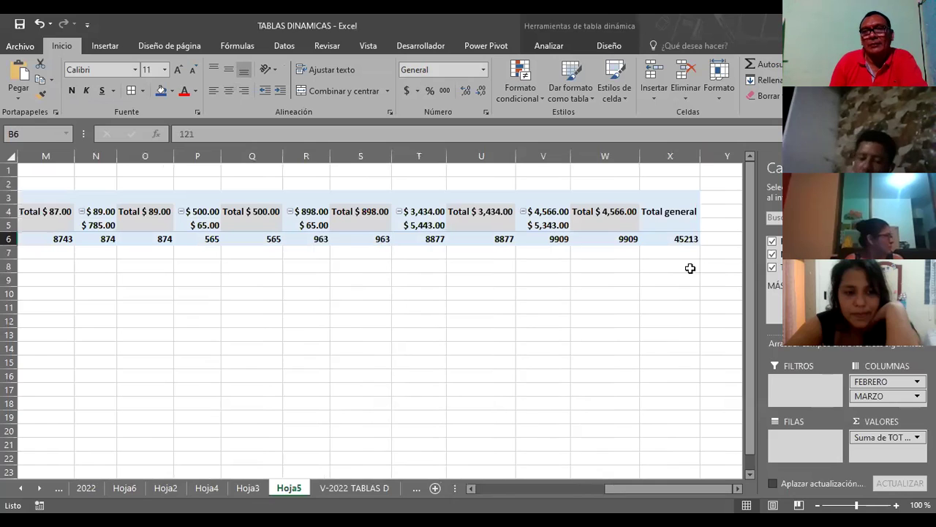
click(690, 239)
mouse_move(692, 240)
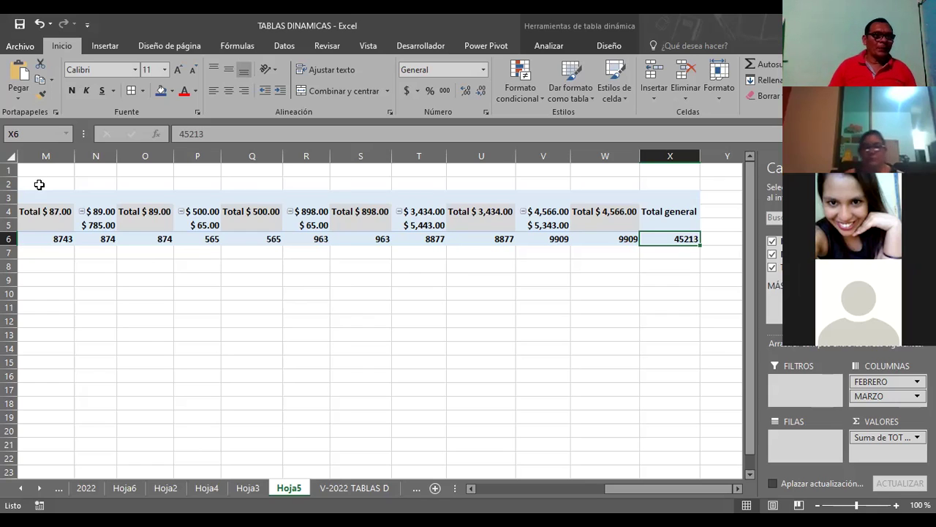
click(361, 490)
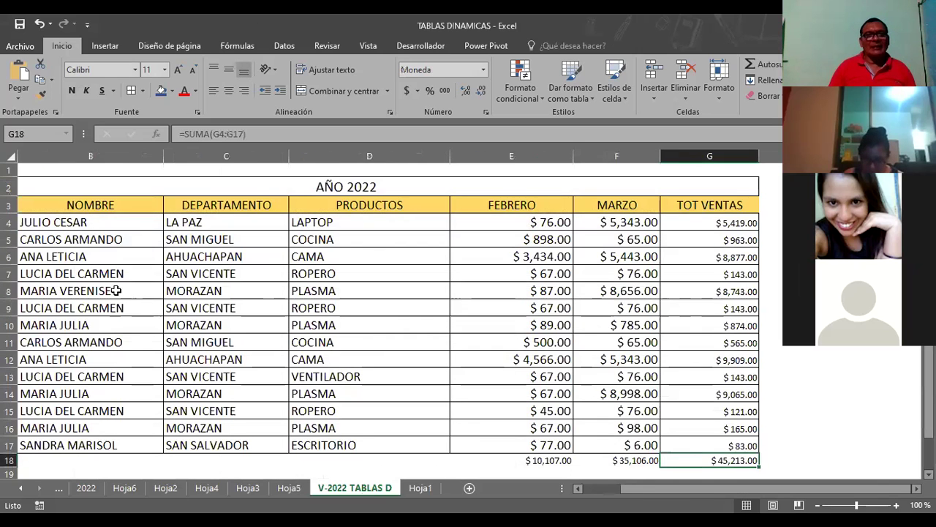
drag(56, 204, 732, 453)
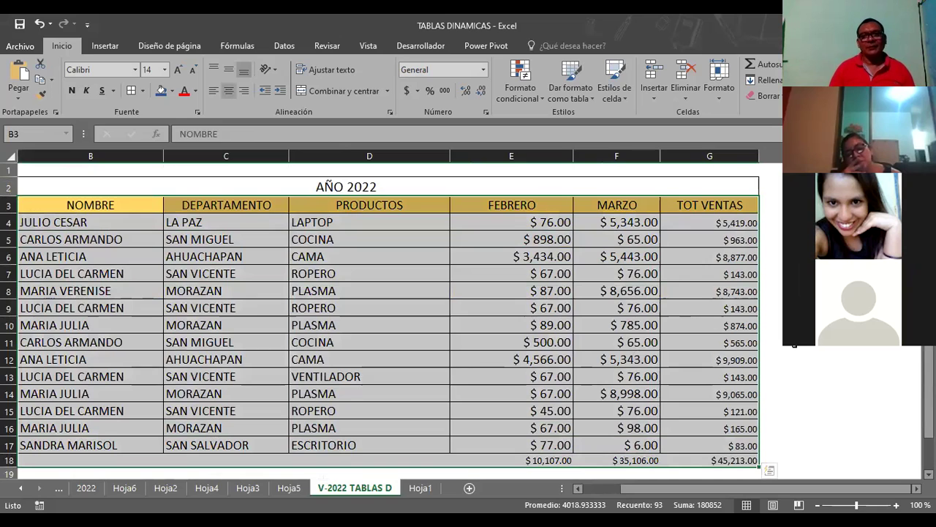
Step: Rename the C3 header to DUI and the D3 header to ENERO
click(186, 205)
text(DUI)
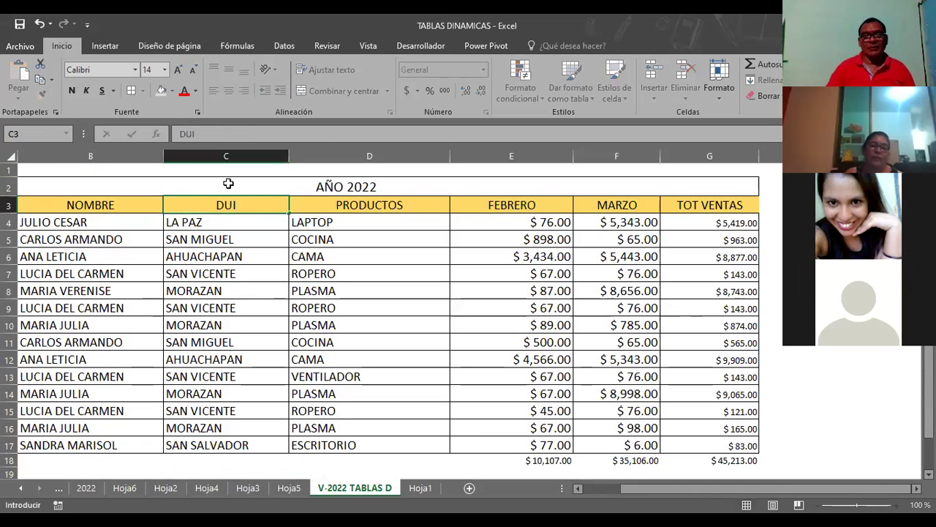
click(374, 205)
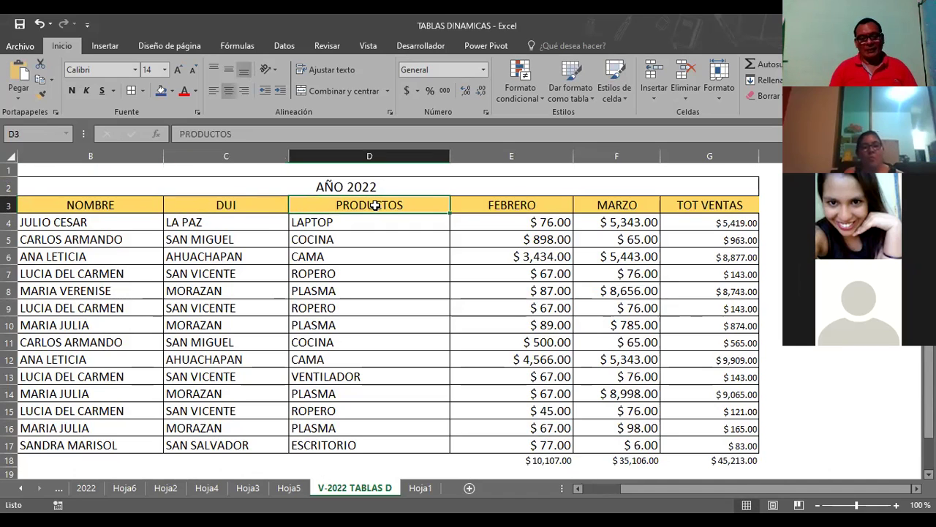
text(M)
key(BackSpace)
text(ENERO)
key(ctrl+Return)
Step: Check the G4 row total formula and select the headers and data range B3:G17
click(733, 229)
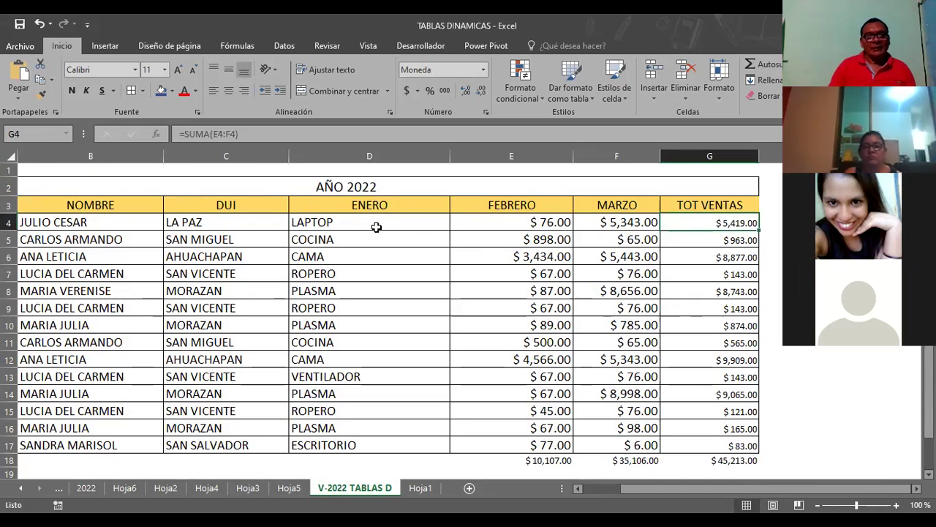
click(359, 209)
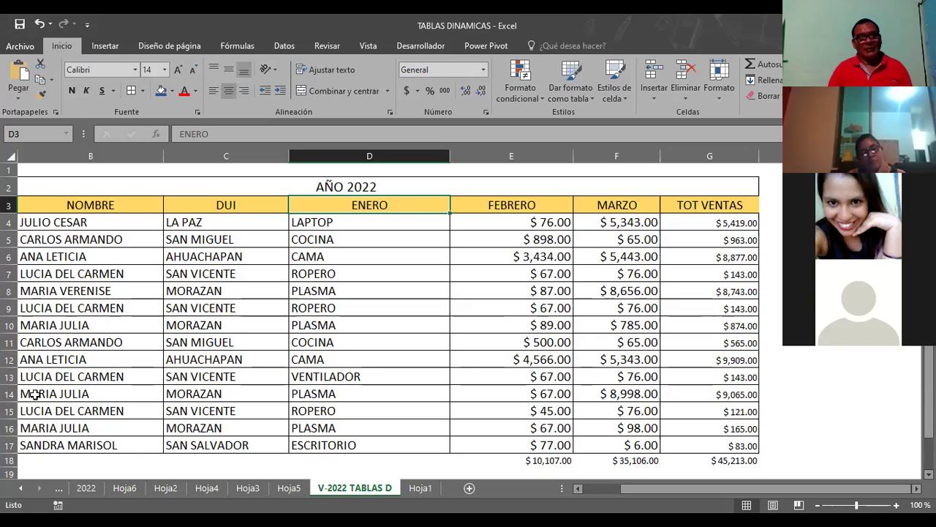
mouse_move(63, 206)
mouse_down()
mouse_move(712, 253)
mouse_move(735, 455)
mouse_move(735, 444)
mouse_up()
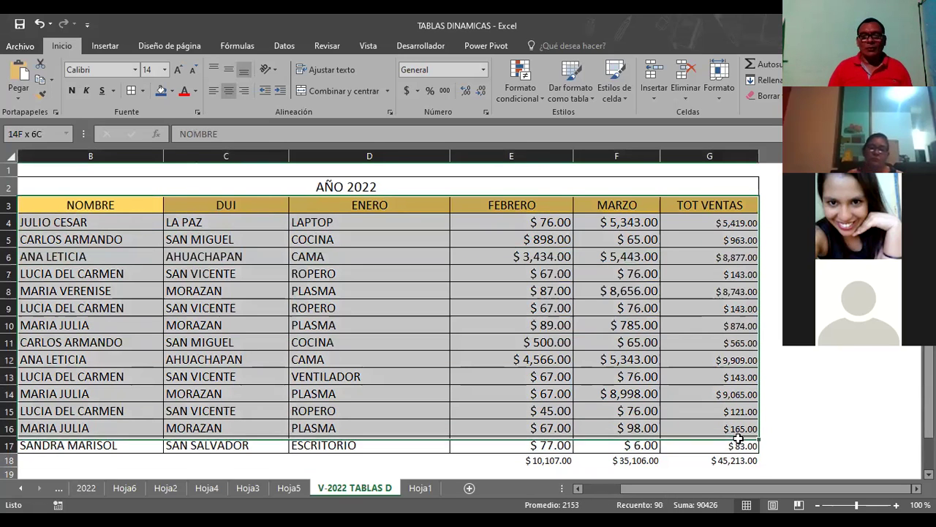